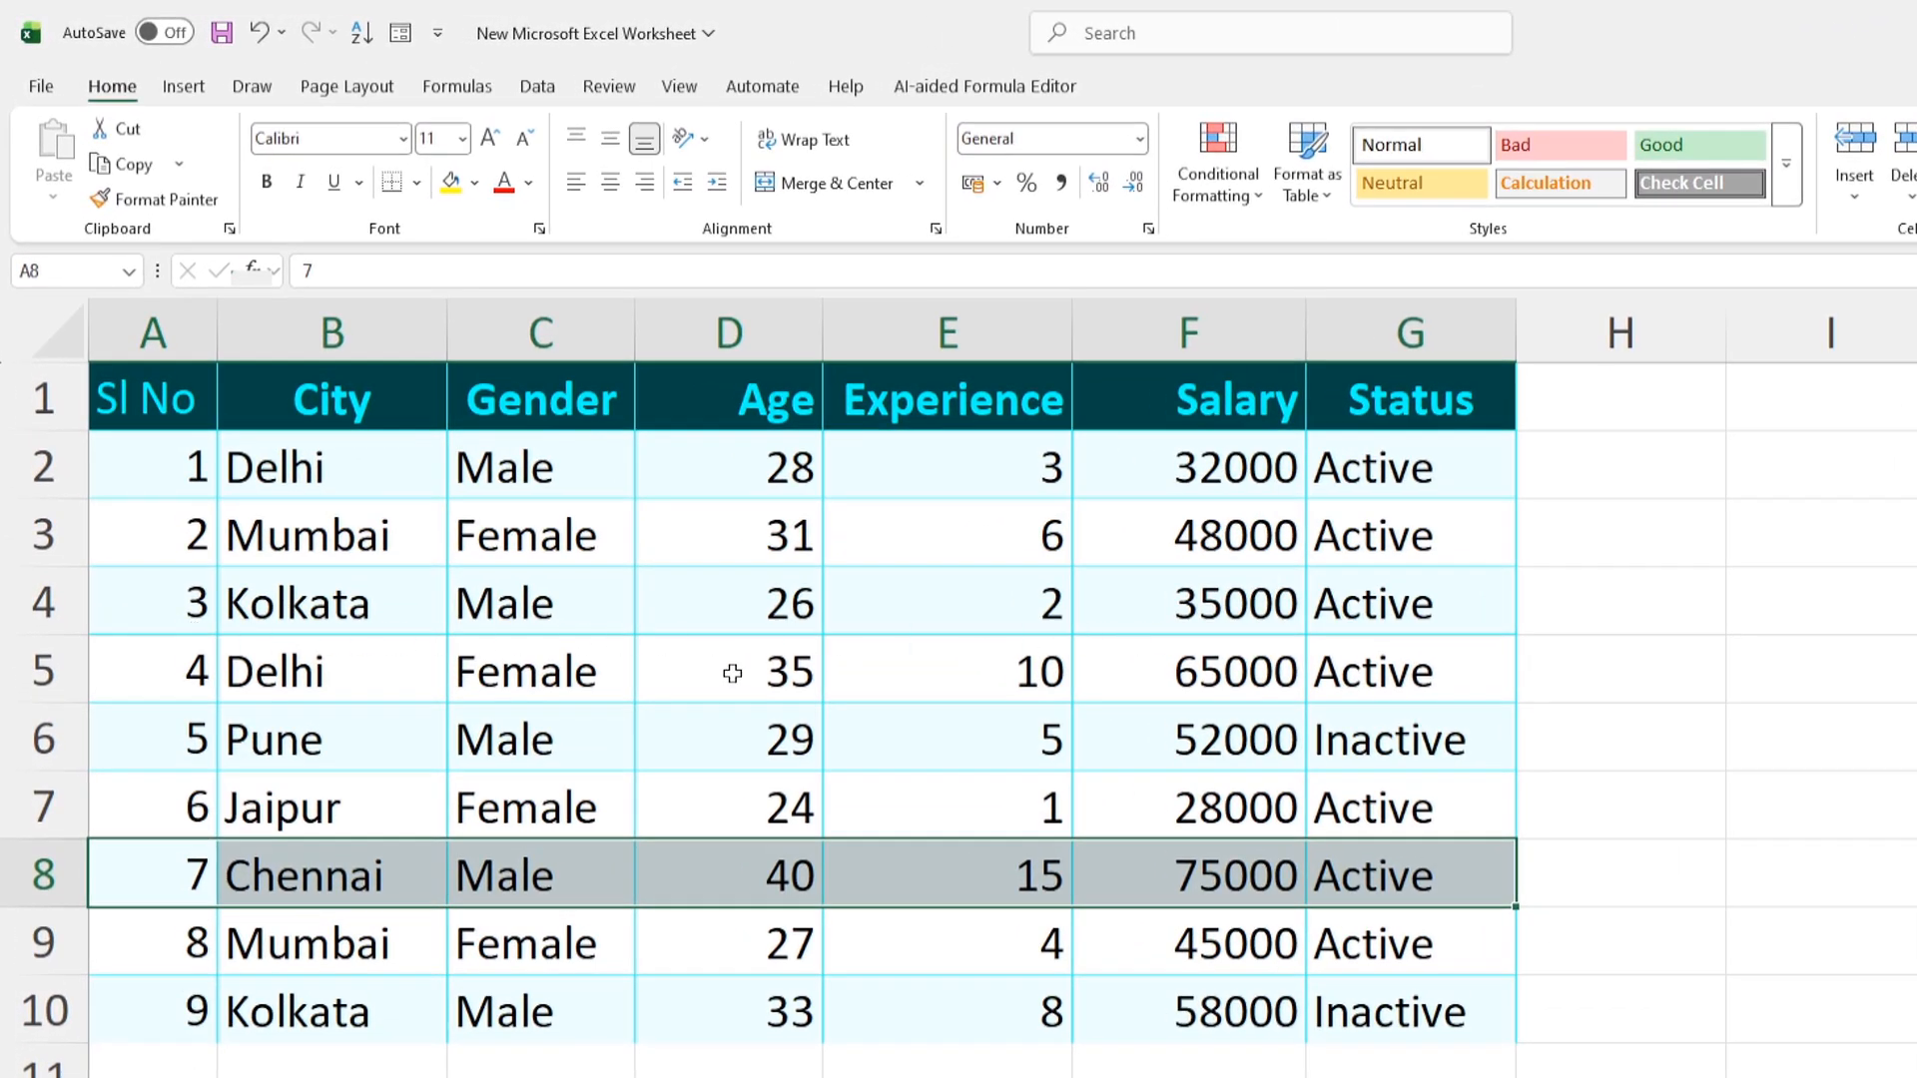
Select the Chennai record A8:G8 and Shift-drag it up to insert it as row 5, above record 4
{"action": "left_click", "coordinate": [38, 672]}
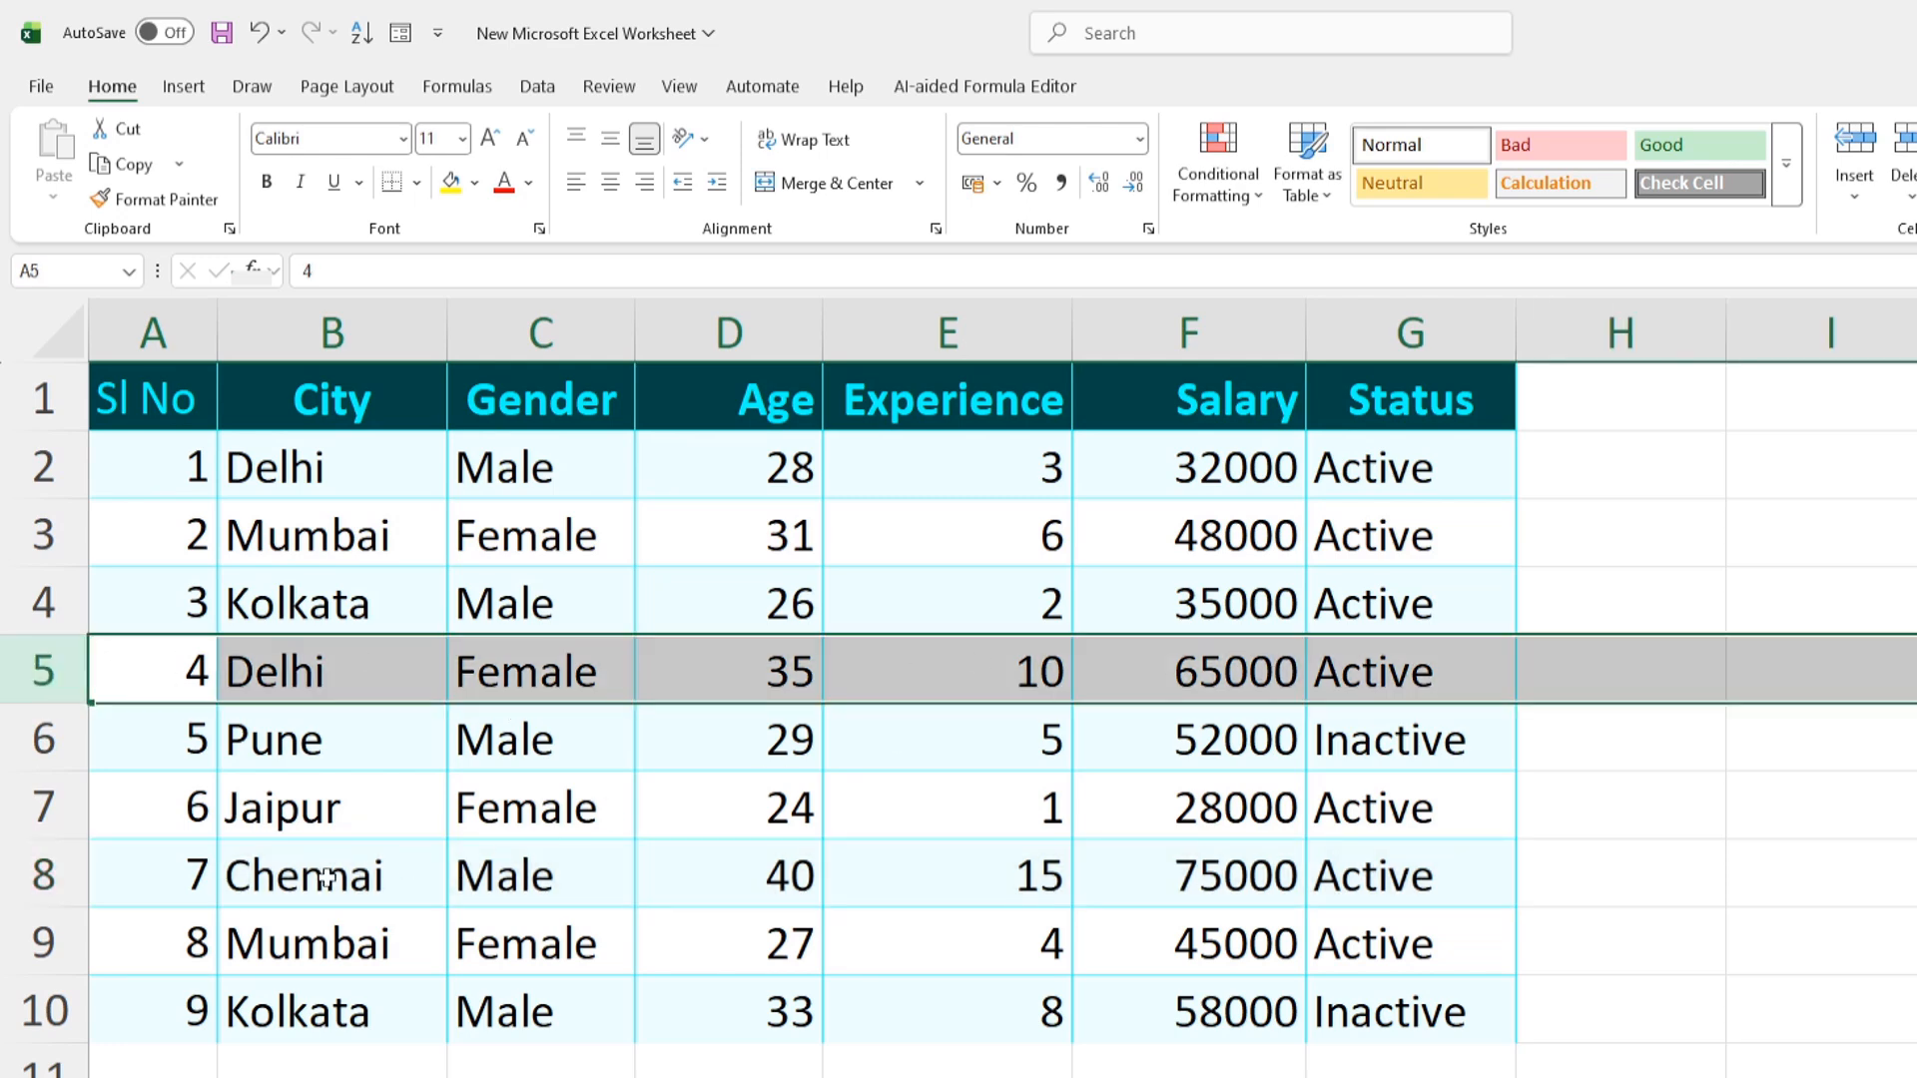
{"action": "left_click_drag", "start_coordinate": [181, 895], "coordinate": [1367, 887]}
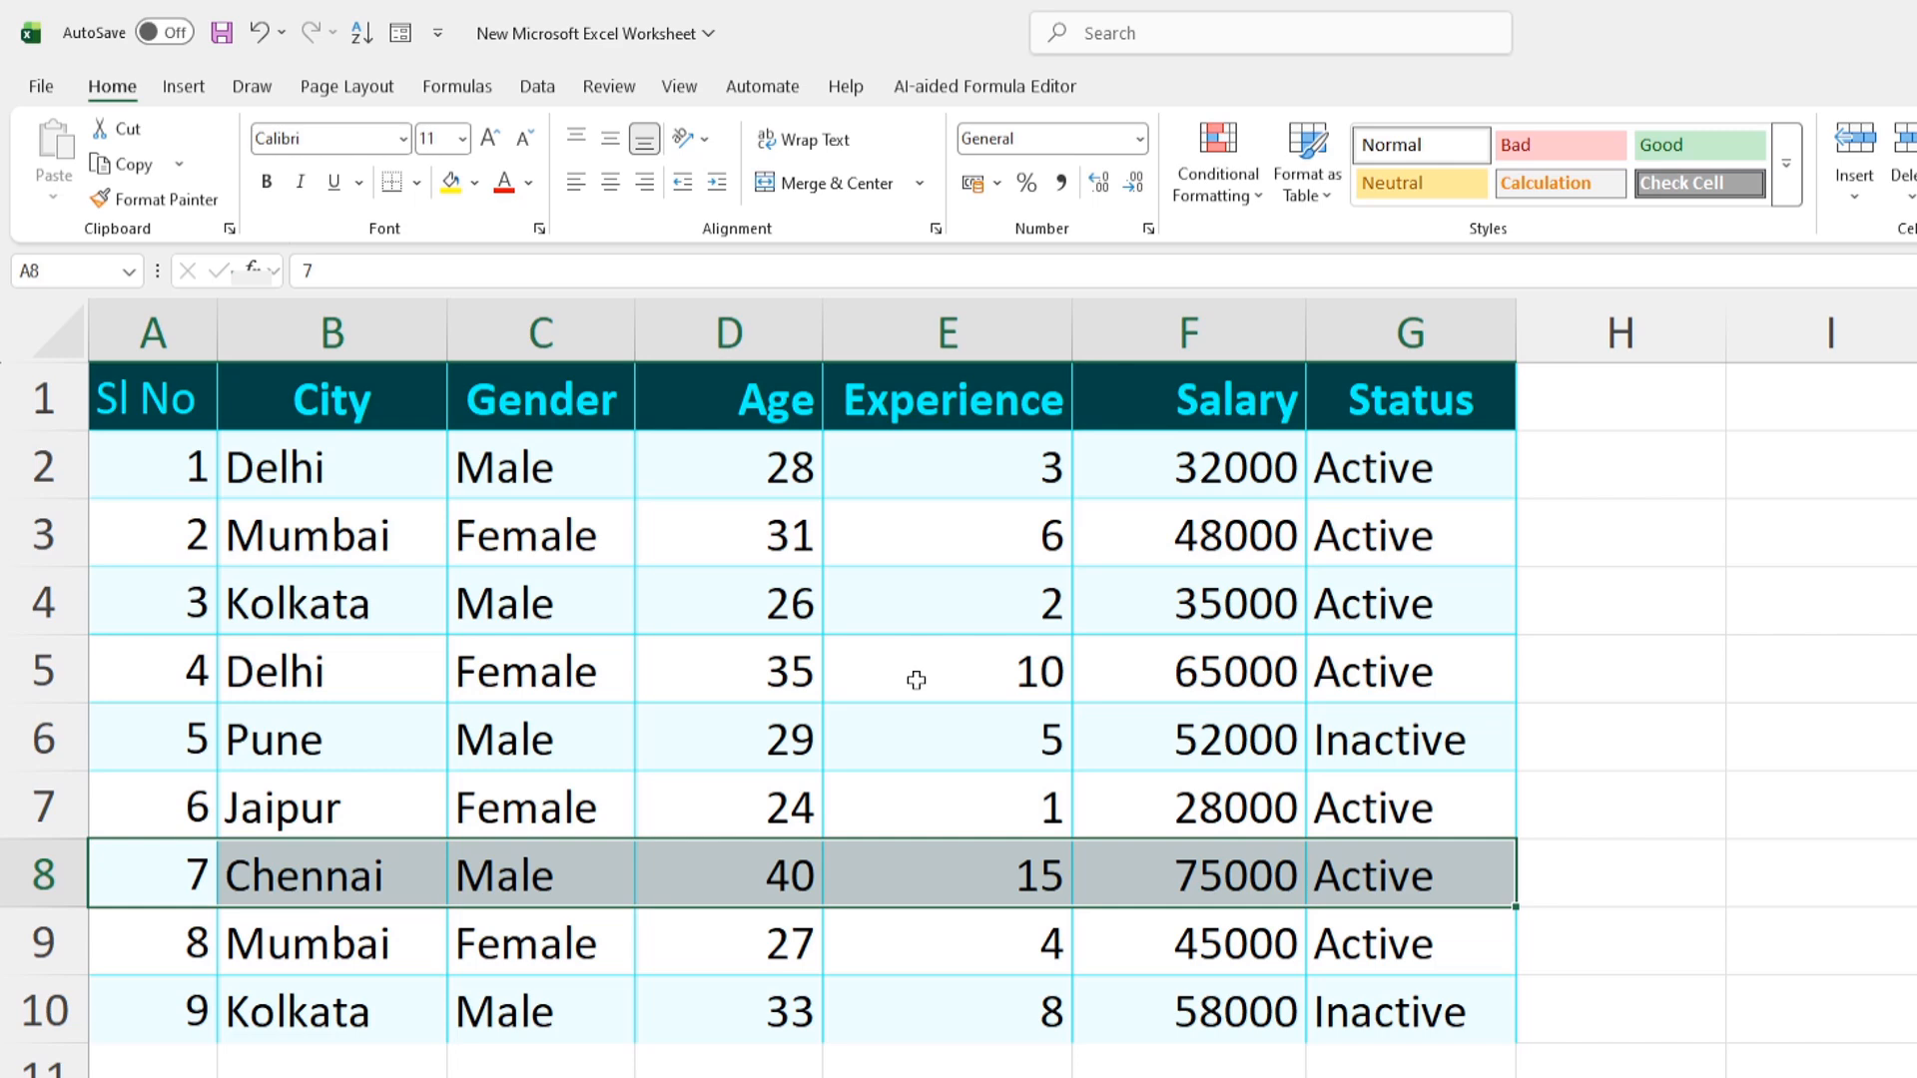
{"action": "left_click", "coordinate": [693, 1066]}
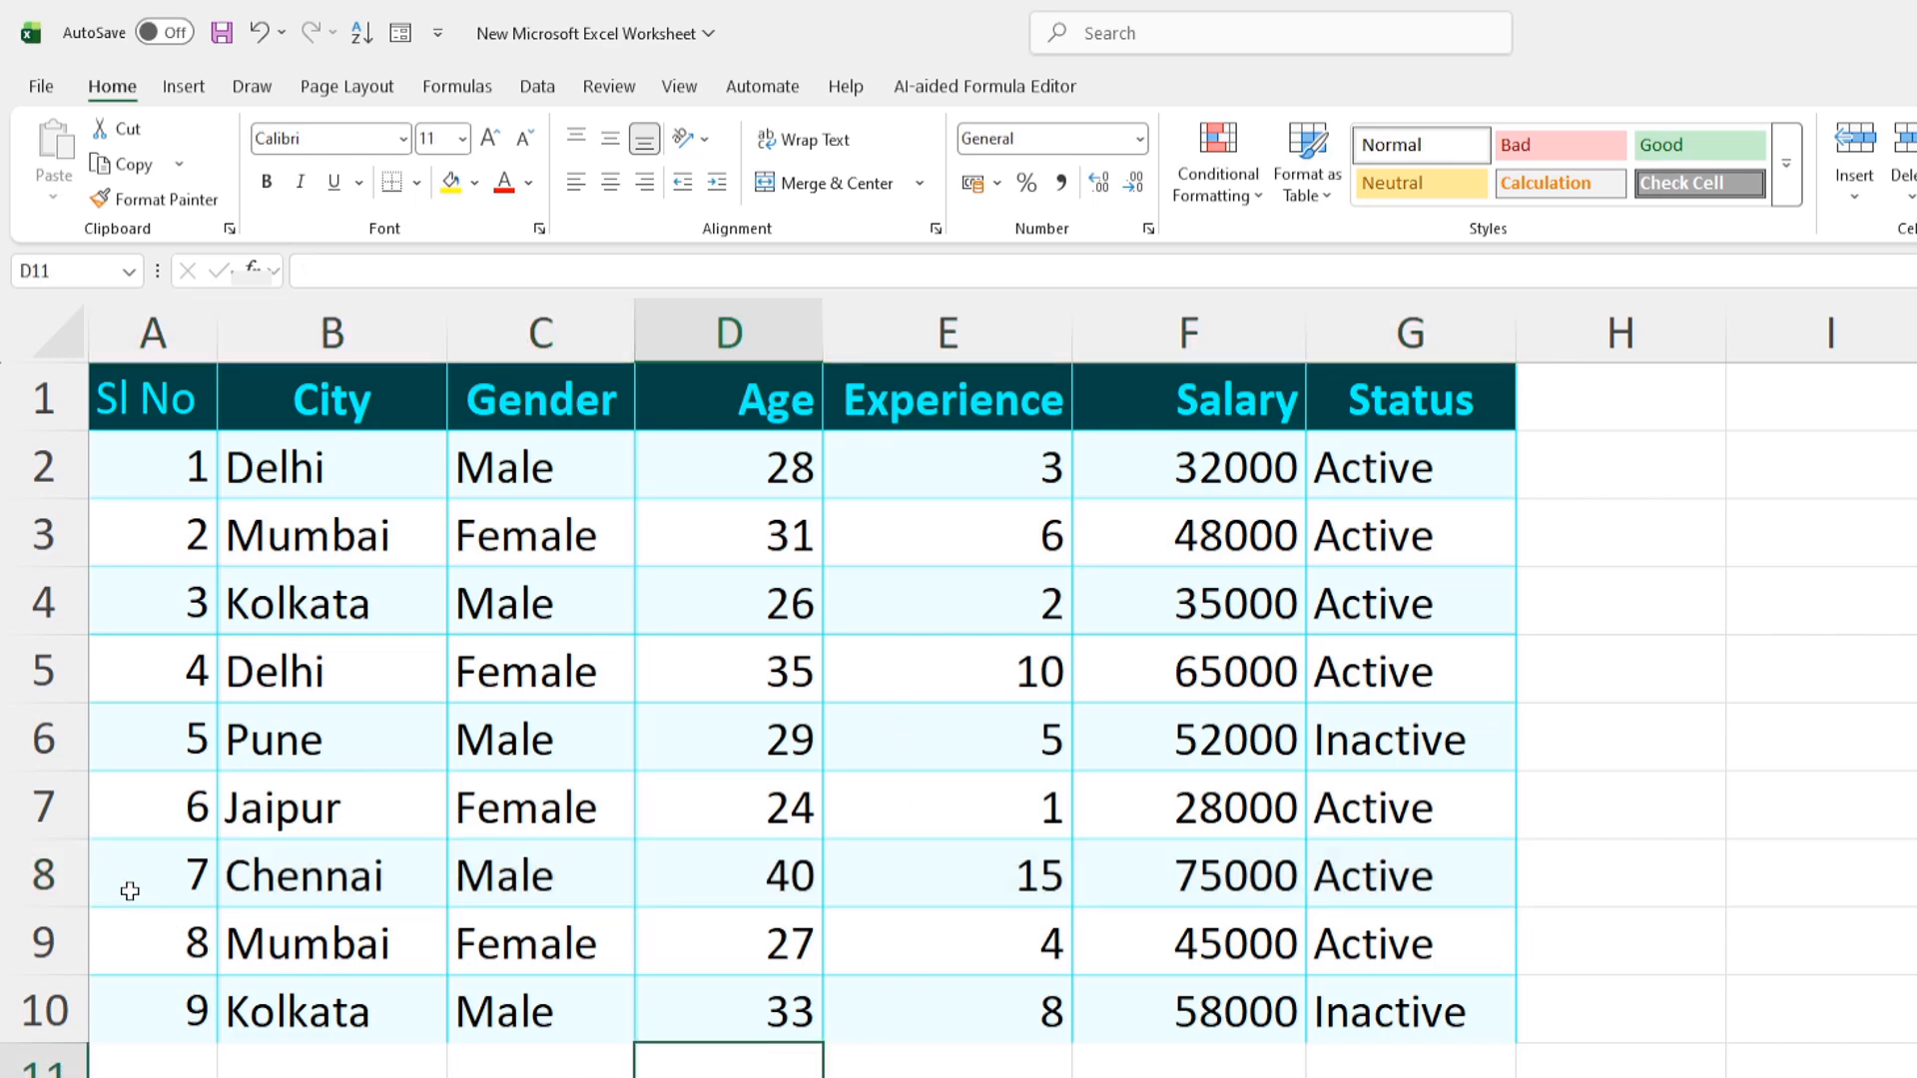
{"action": "left_click_drag", "start_coordinate": [114, 883], "coordinate": [1455, 888]}
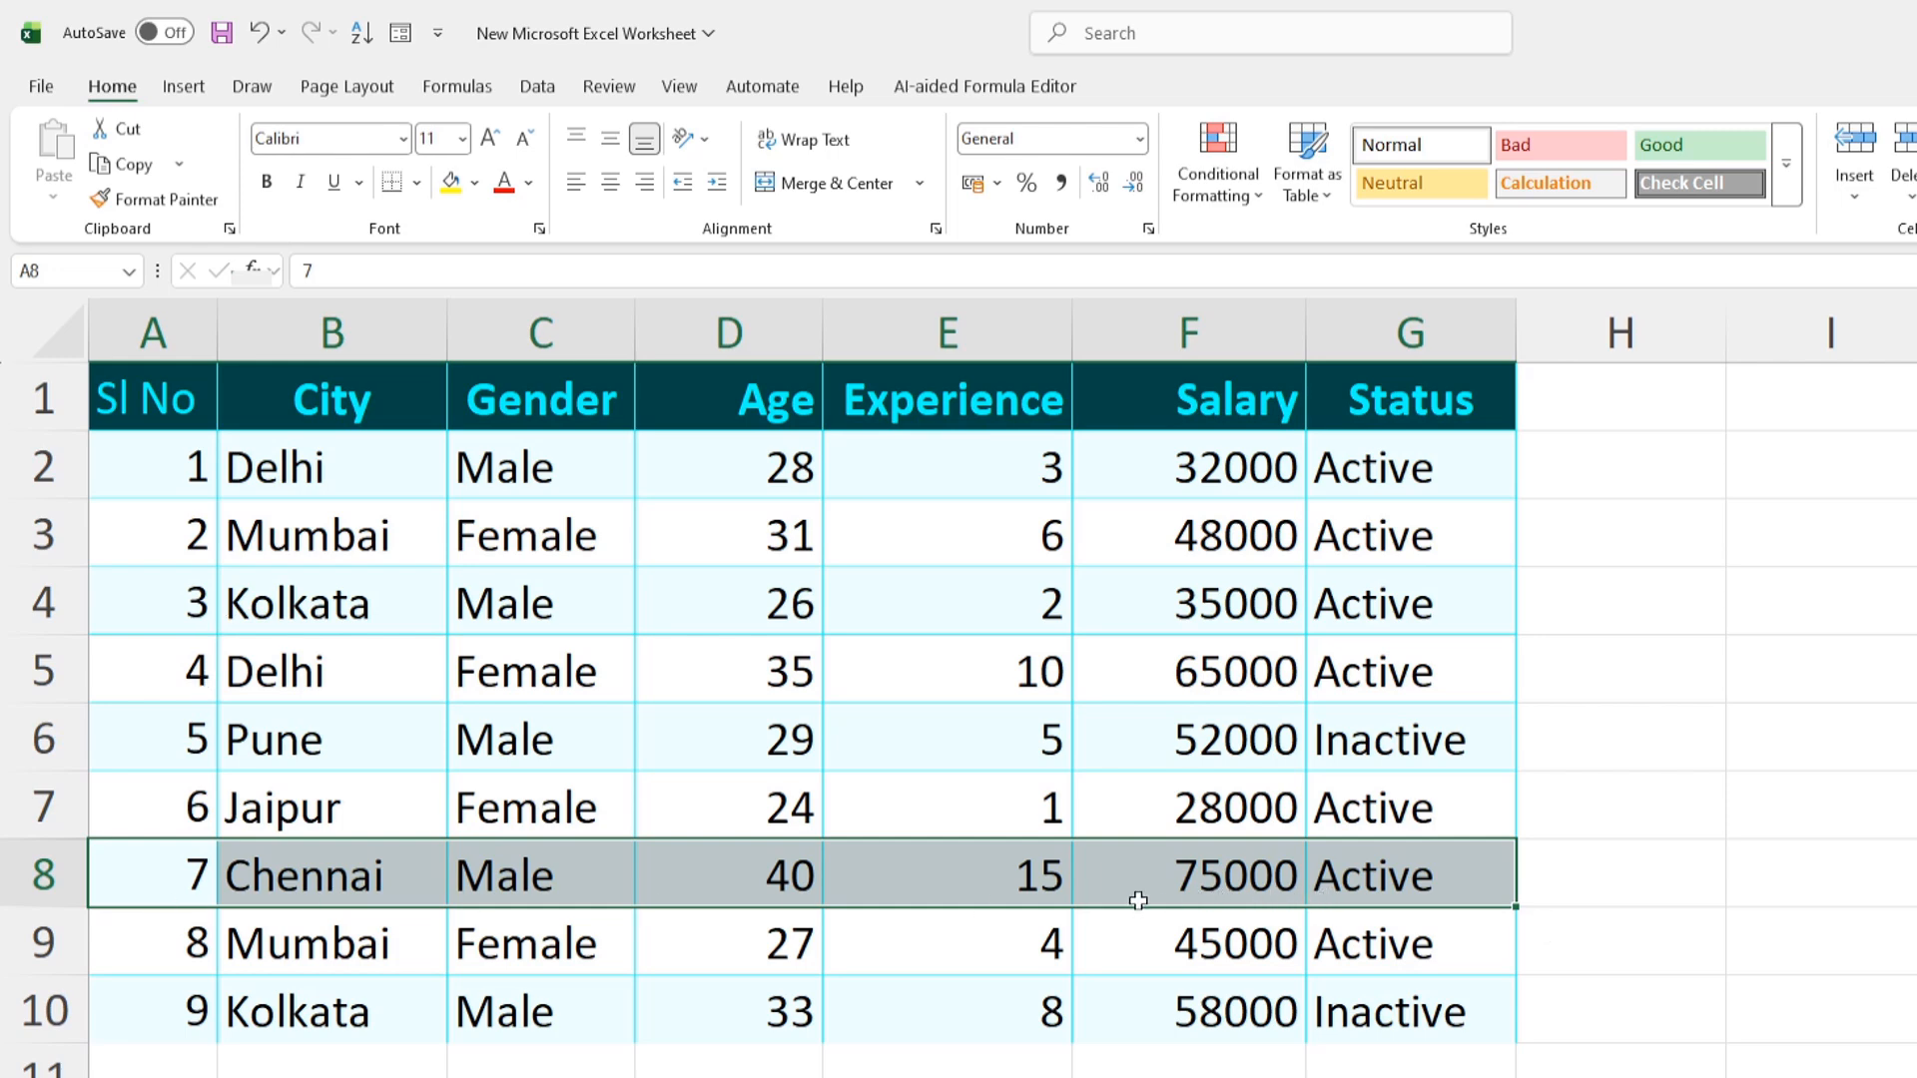
{"action": "key", "text": "shift"}
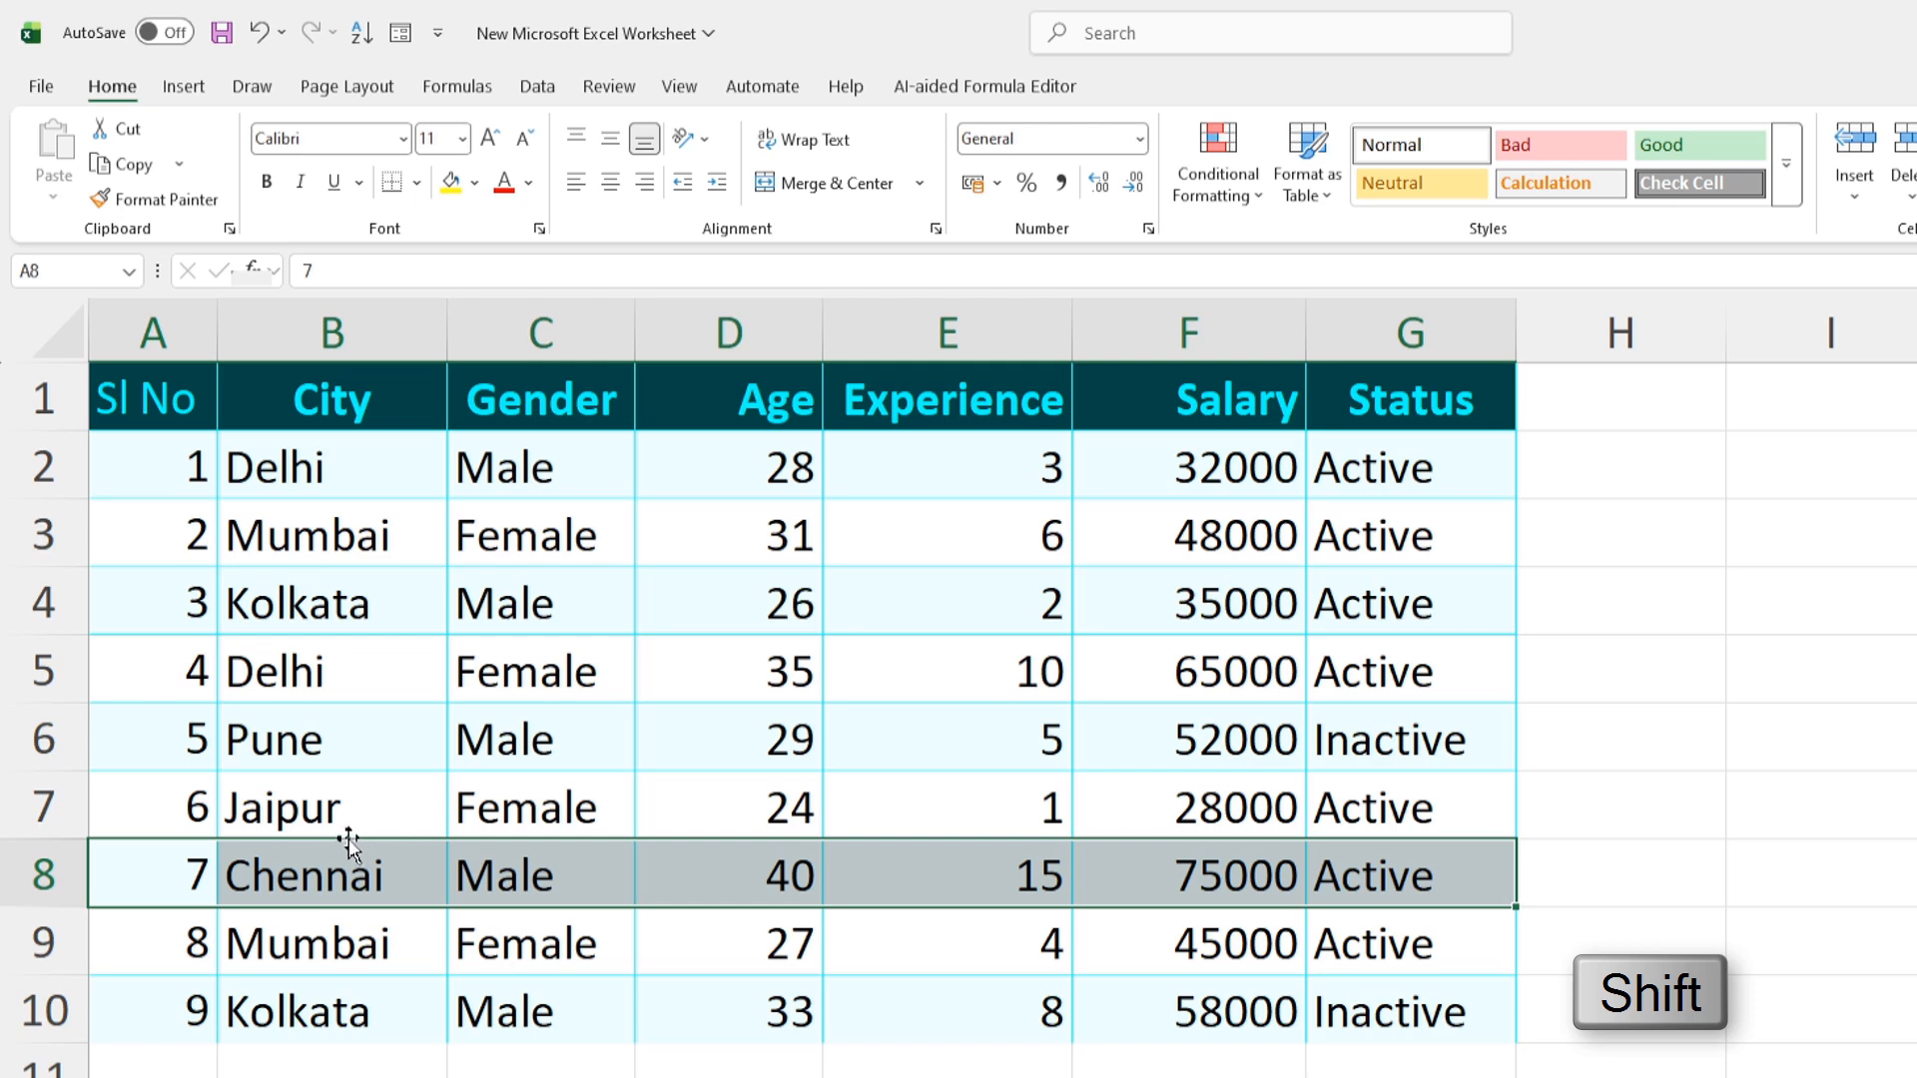
{"action": "left_click_drag", "start_coordinate": [352, 850], "coordinate": [361, 656]}
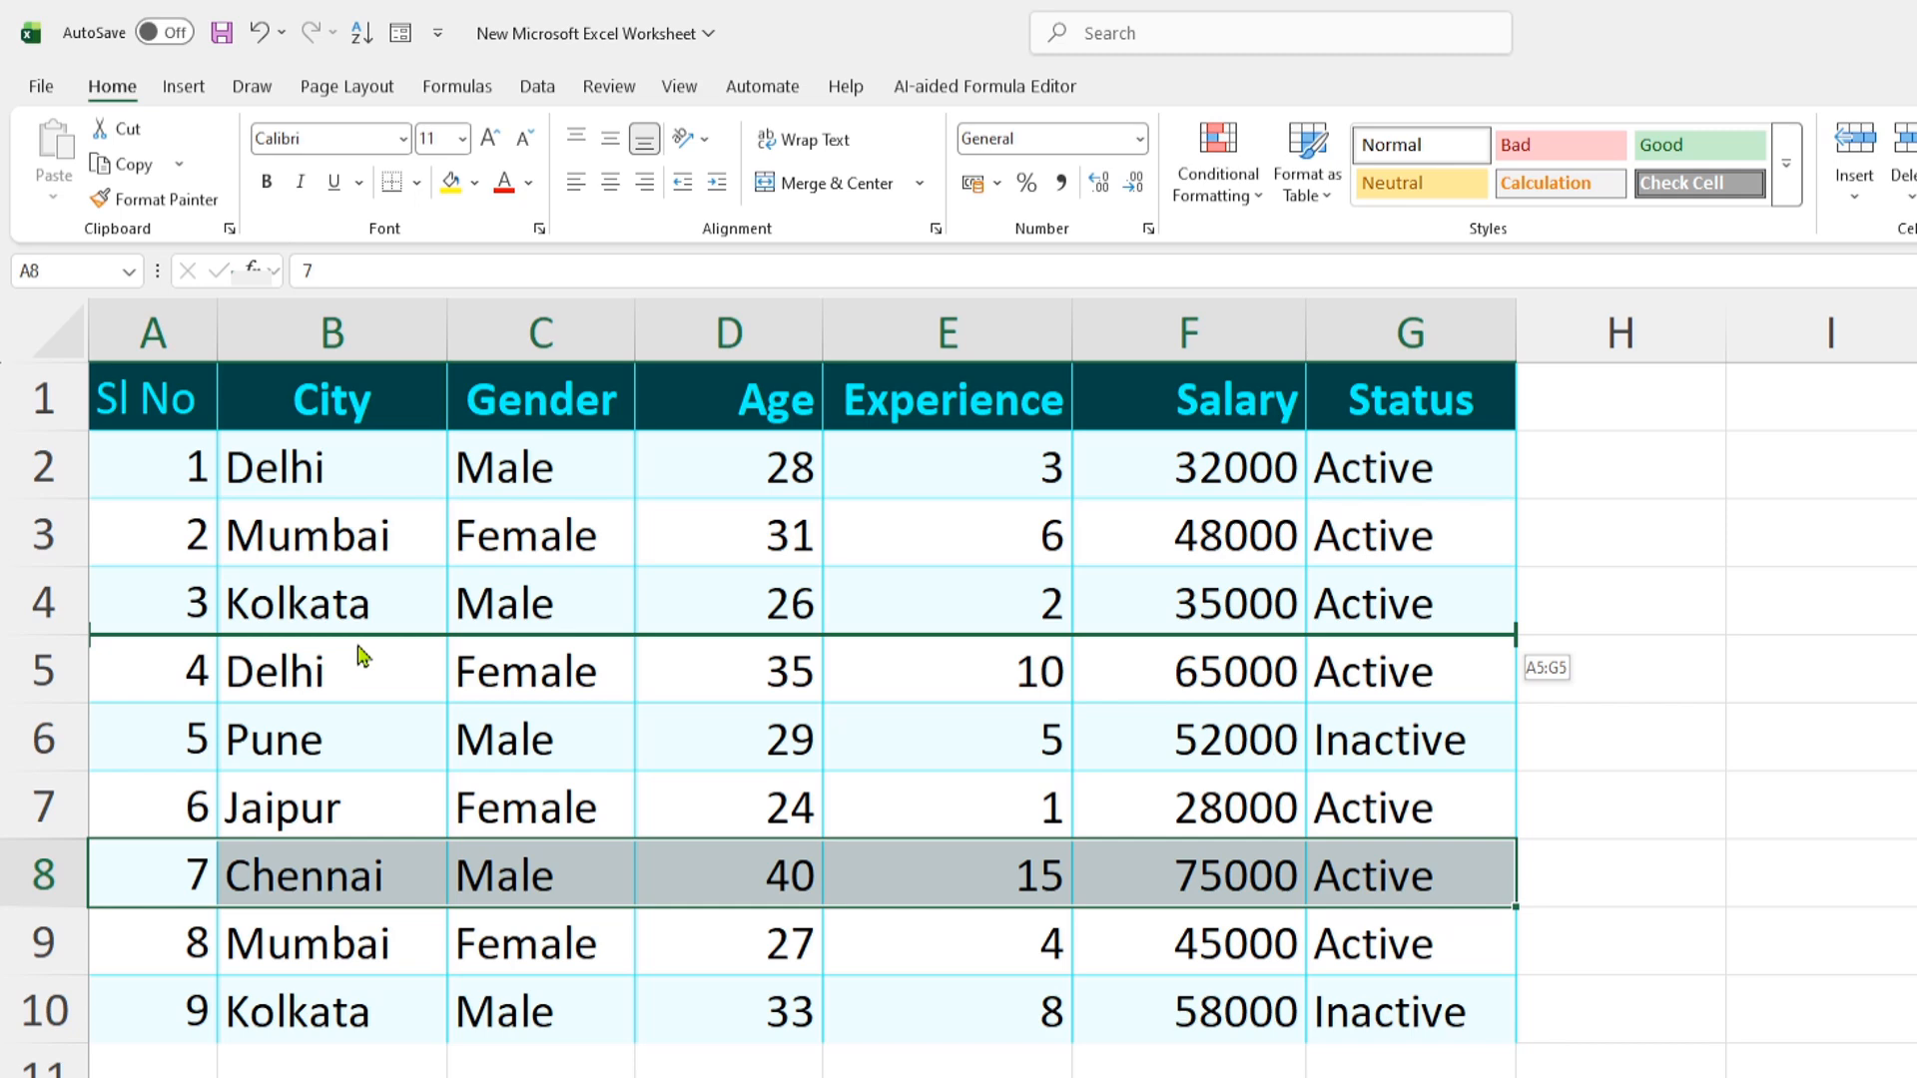
{"action": "left_click_drag", "start_coordinate": [361, 656], "coordinate": [351, 652]}
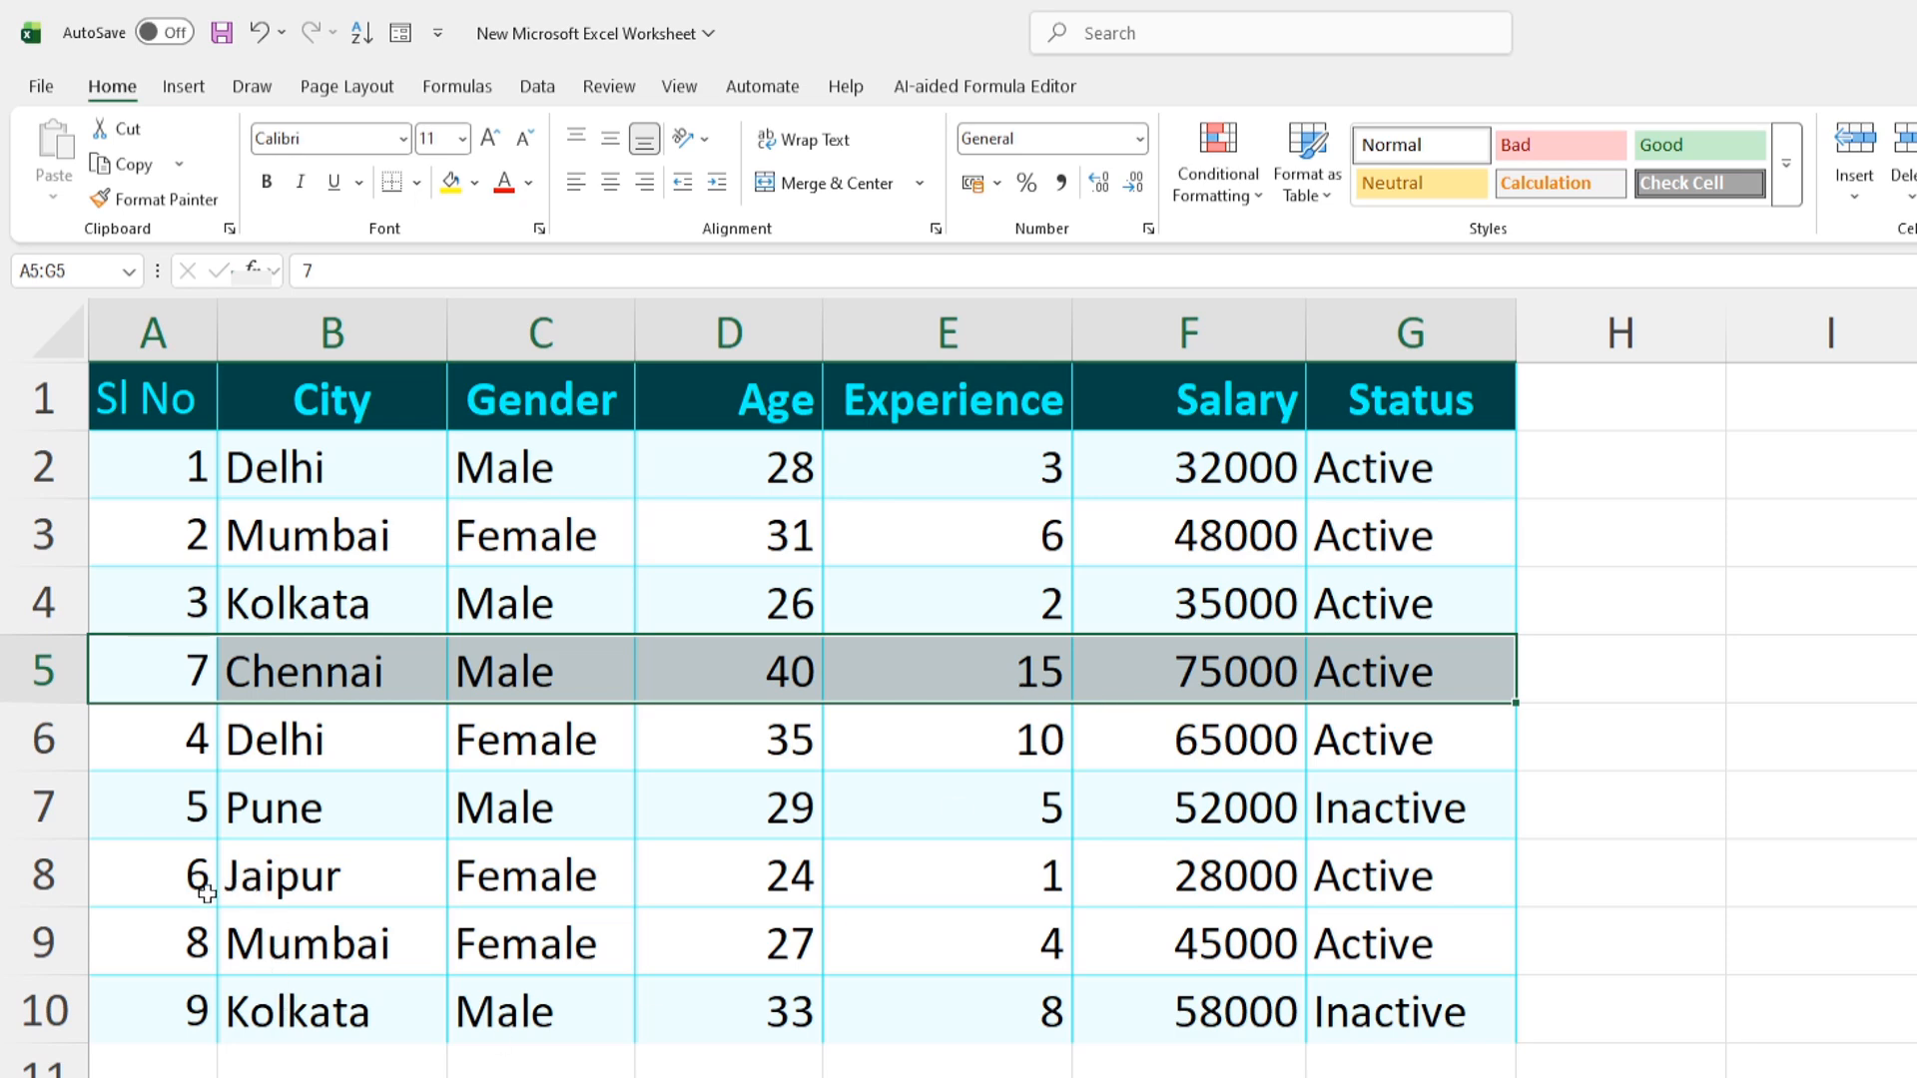
Select the Pune, Jaipur and Mumbai records (A7:G9) and insert them into rows 3–5, below the first Delhi
{"action": "left_click_drag", "start_coordinate": [192, 887], "coordinate": [1361, 953]}
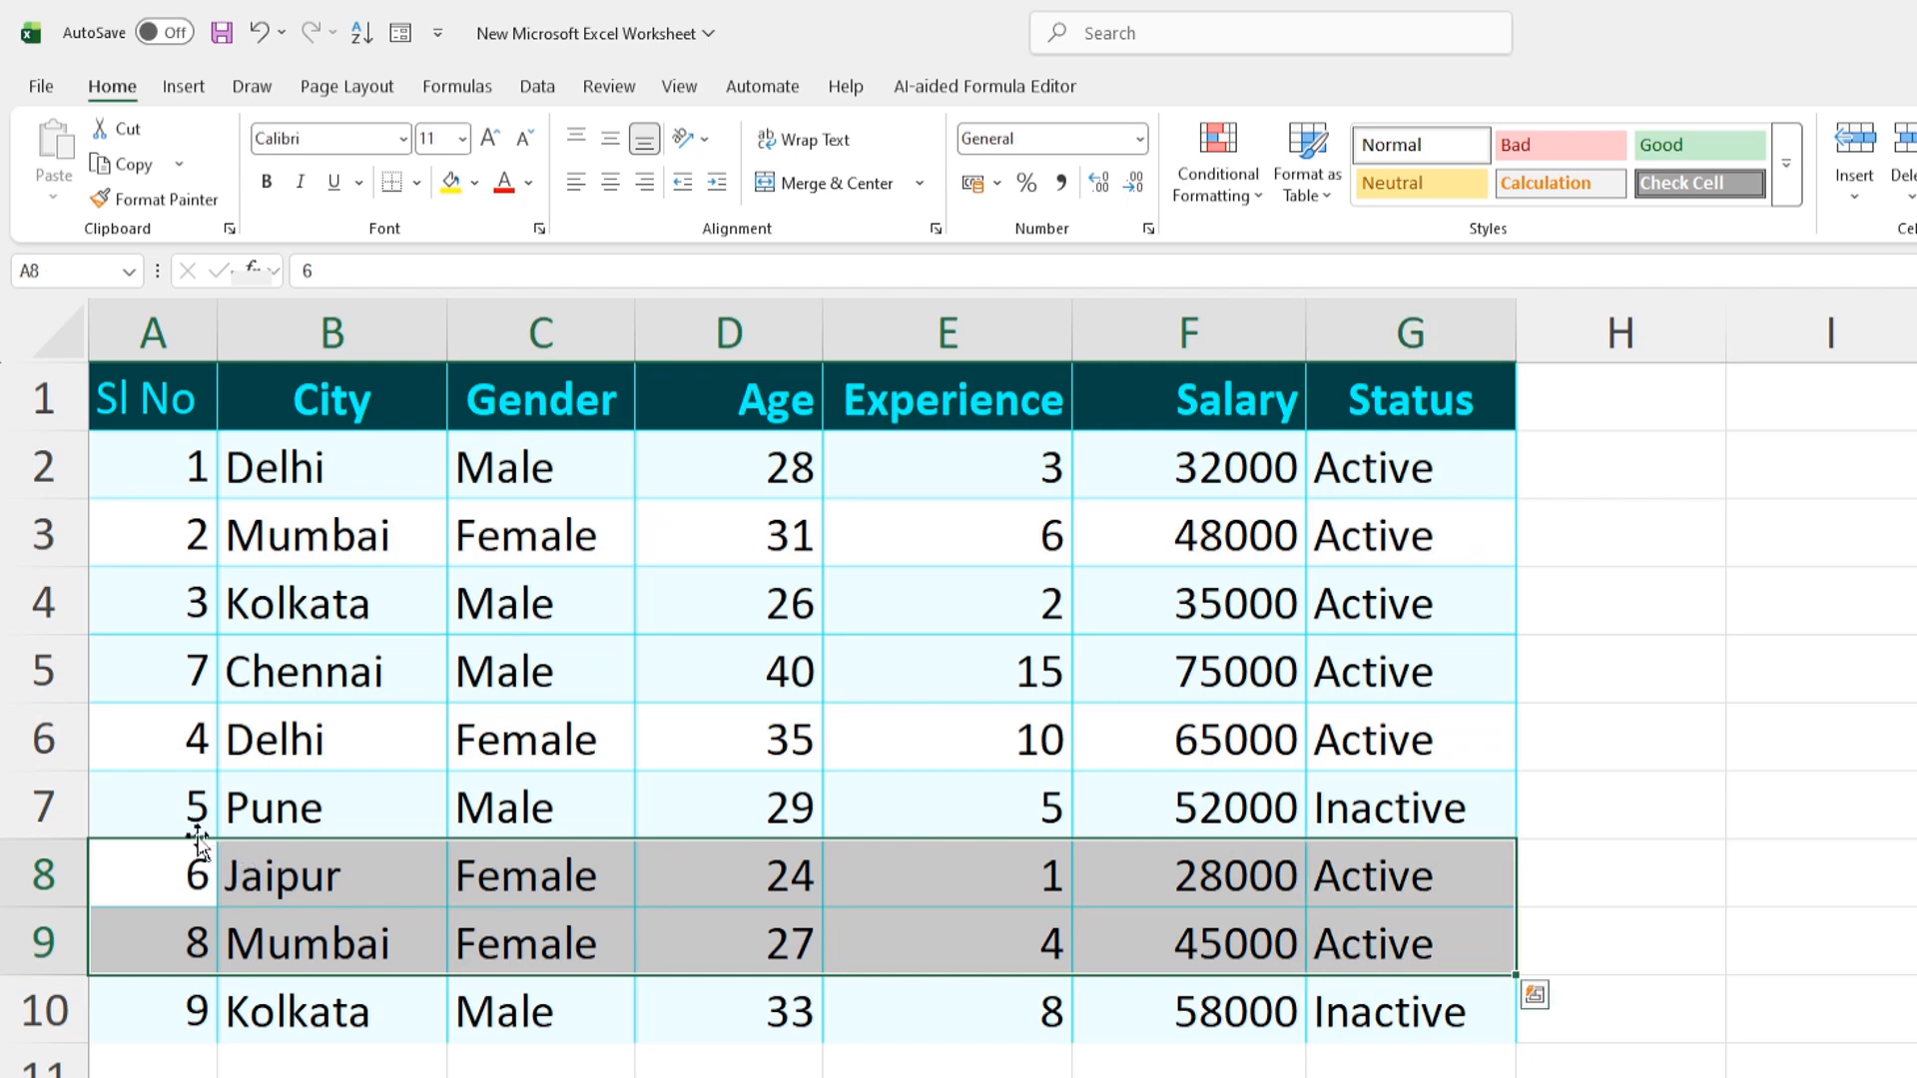
{"action": "left_click_drag", "start_coordinate": [153, 796], "coordinate": [1333, 937]}
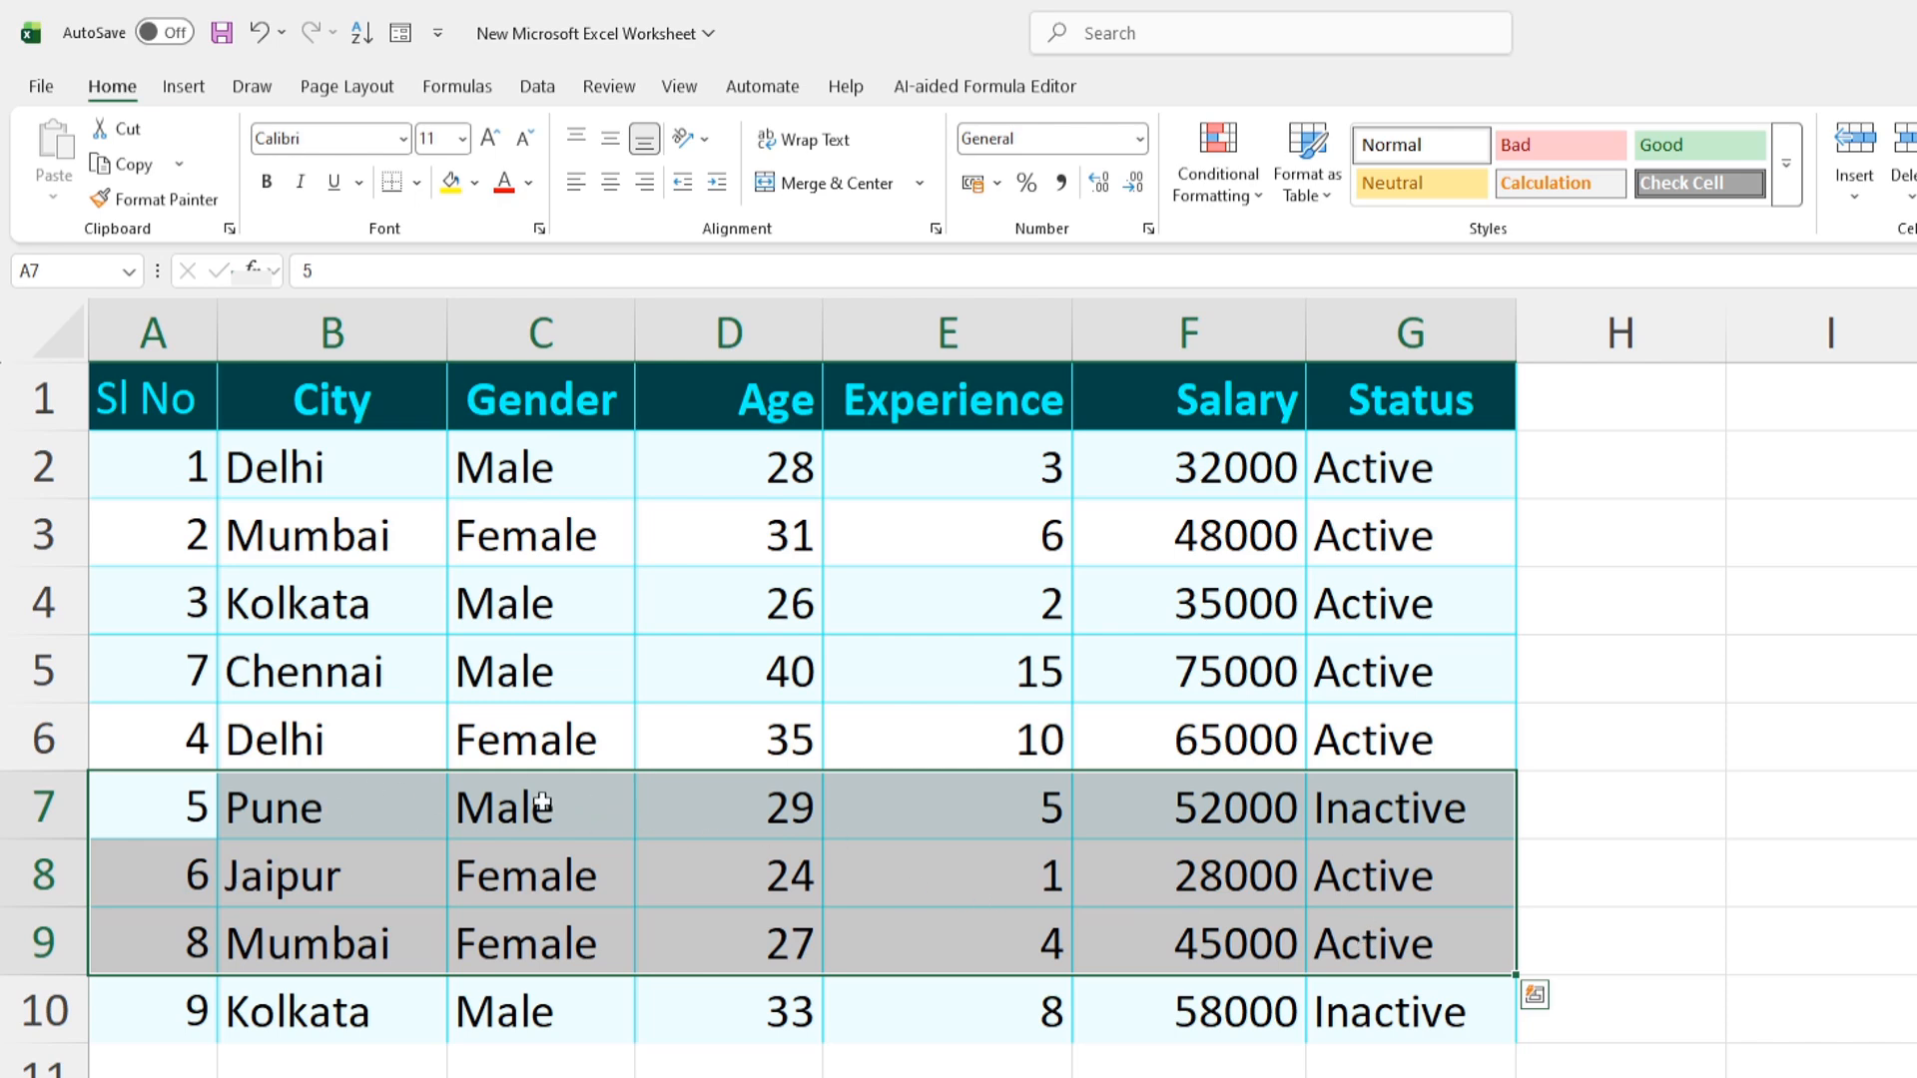
{"action": "left_click_drag", "start_coordinate": [440, 774], "coordinate": [424, 523]}
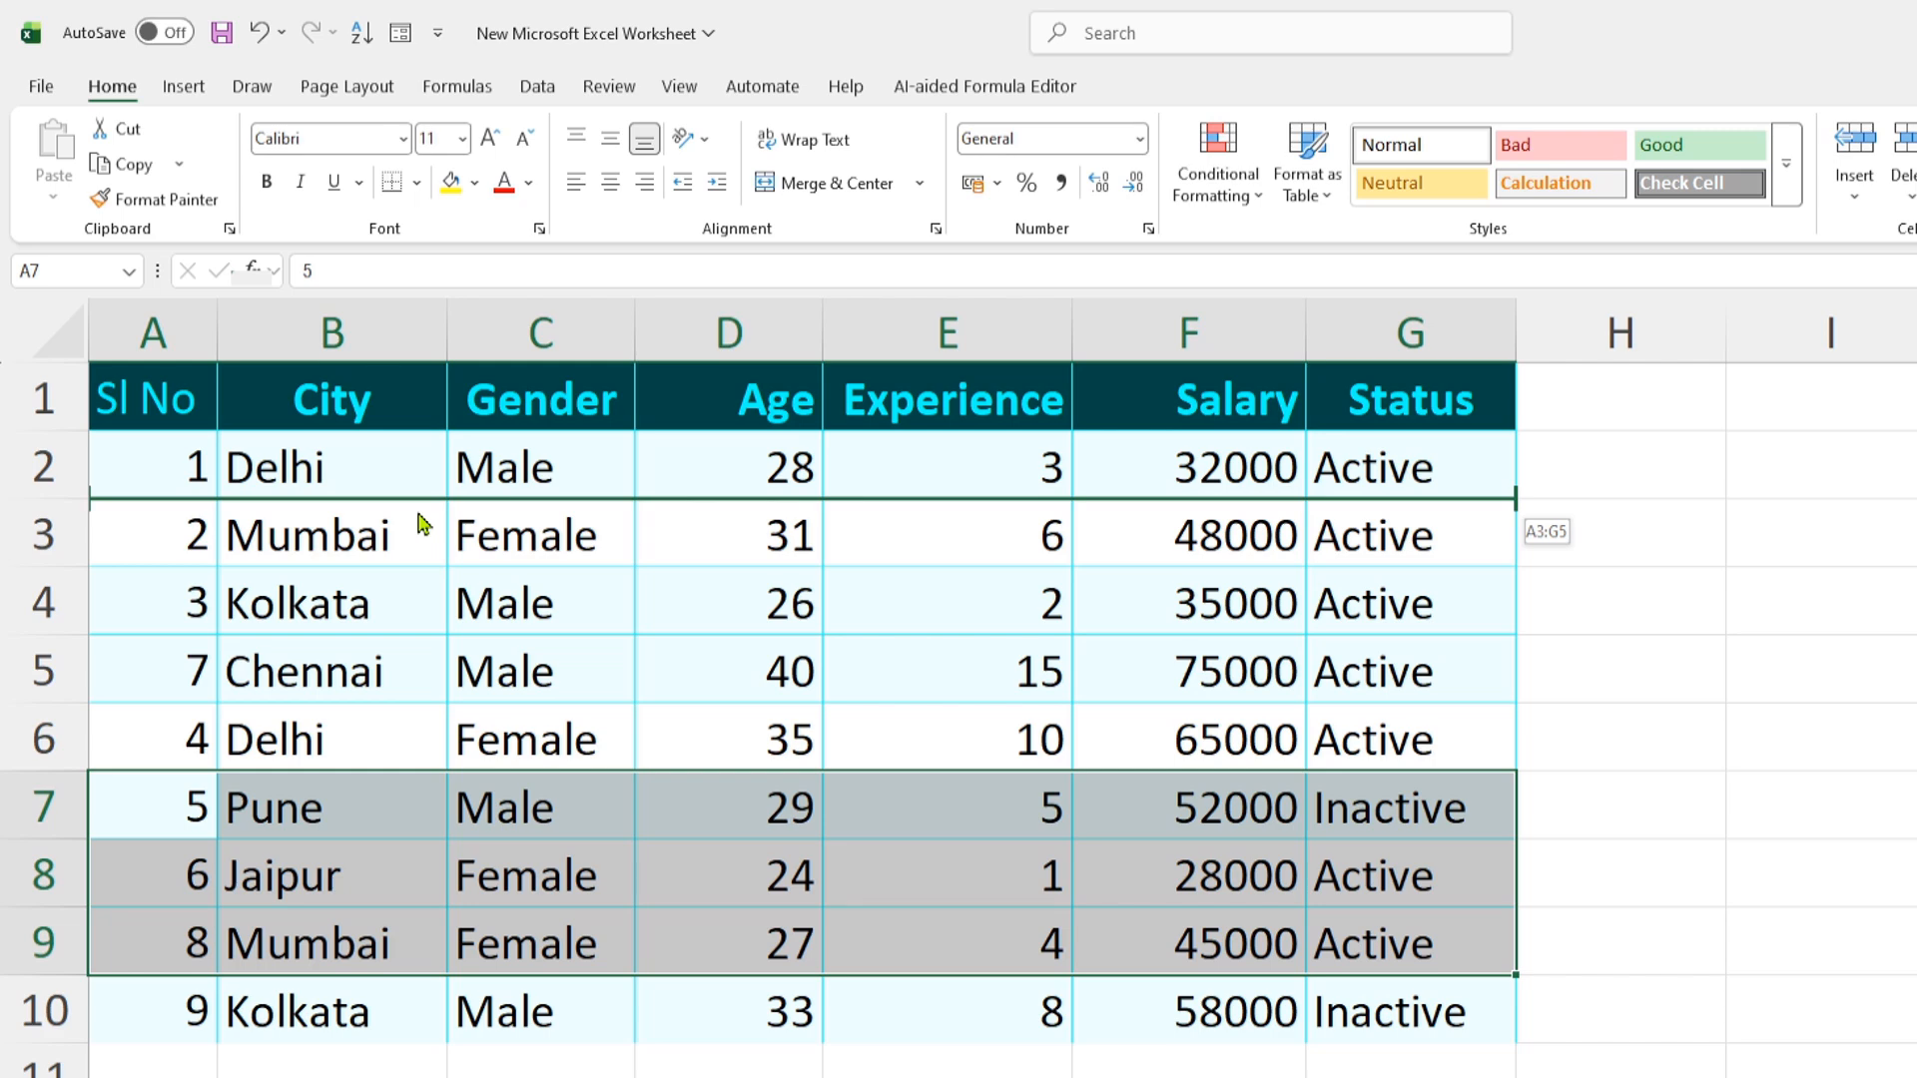
{"action": "left_click_drag", "start_coordinate": [424, 523], "coordinate": [424, 525]}
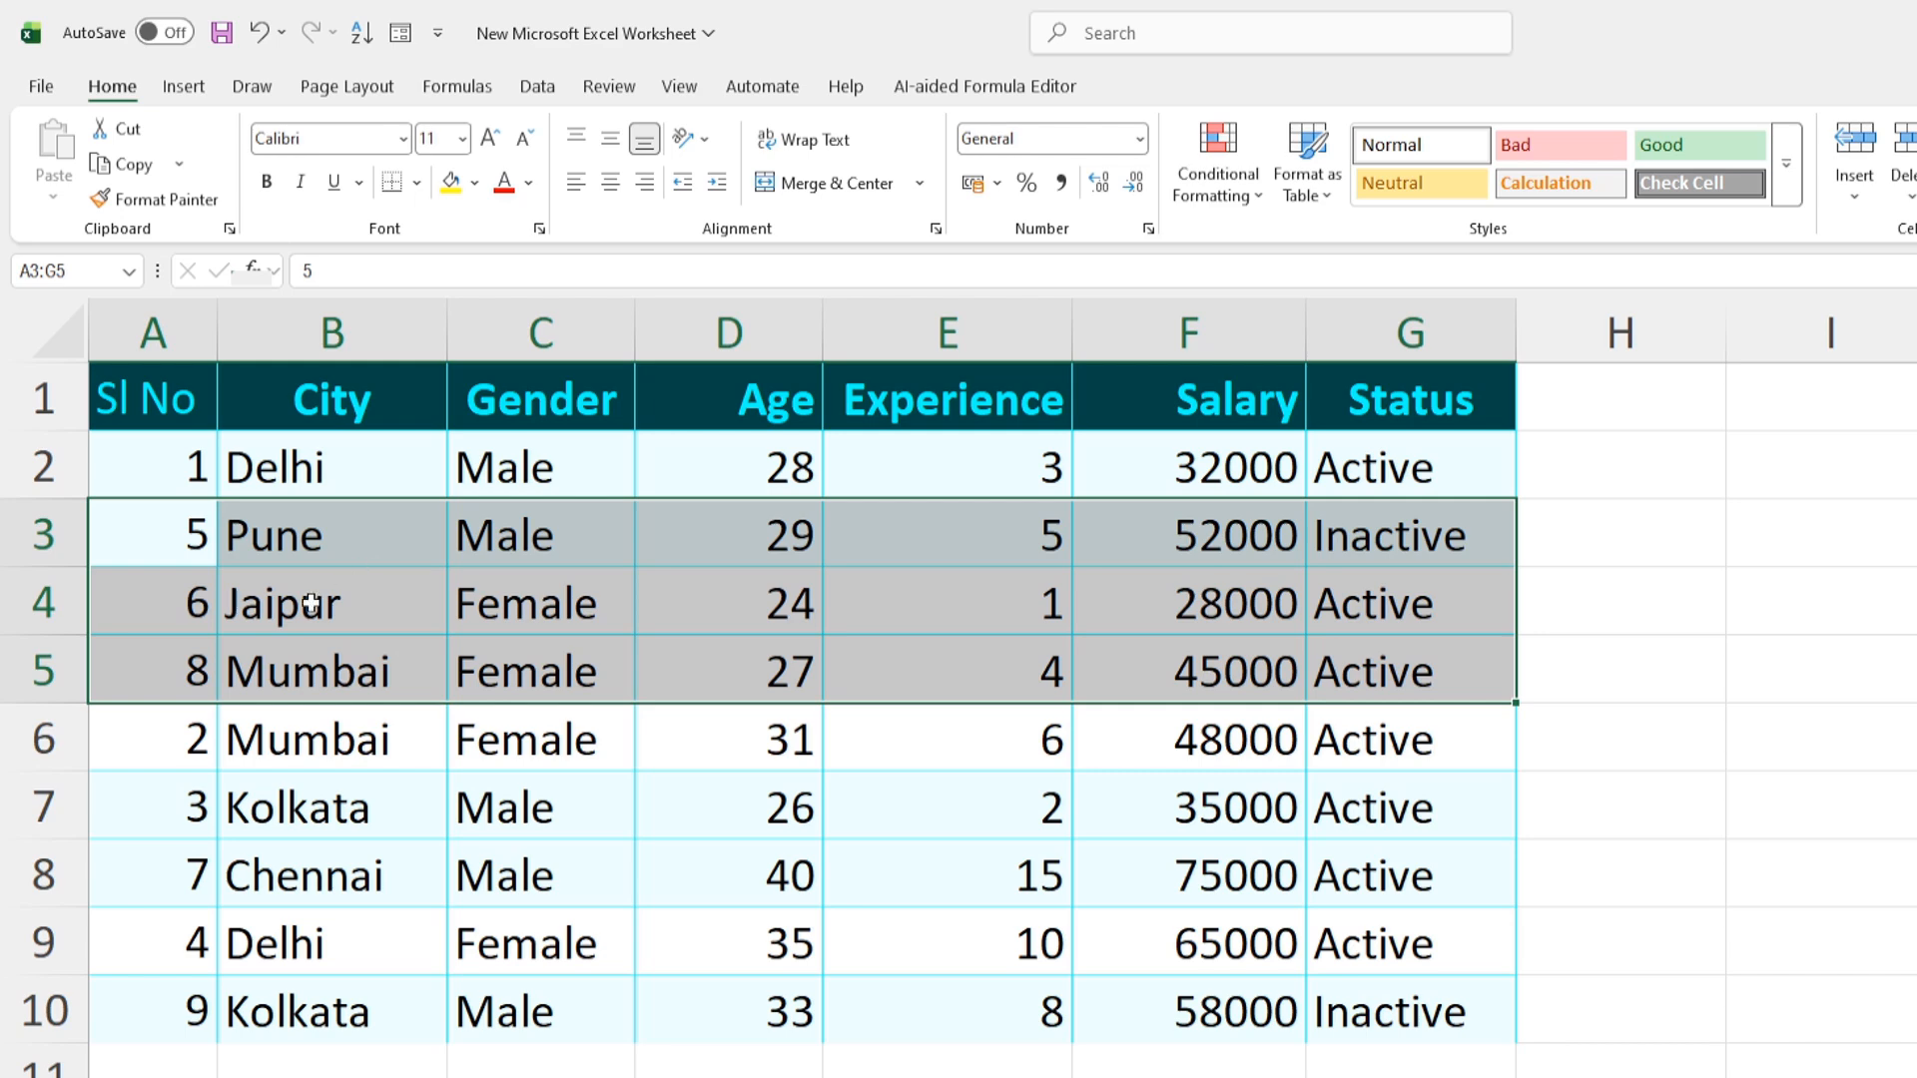
{"action": "left_click", "coordinate": [759, 804]}
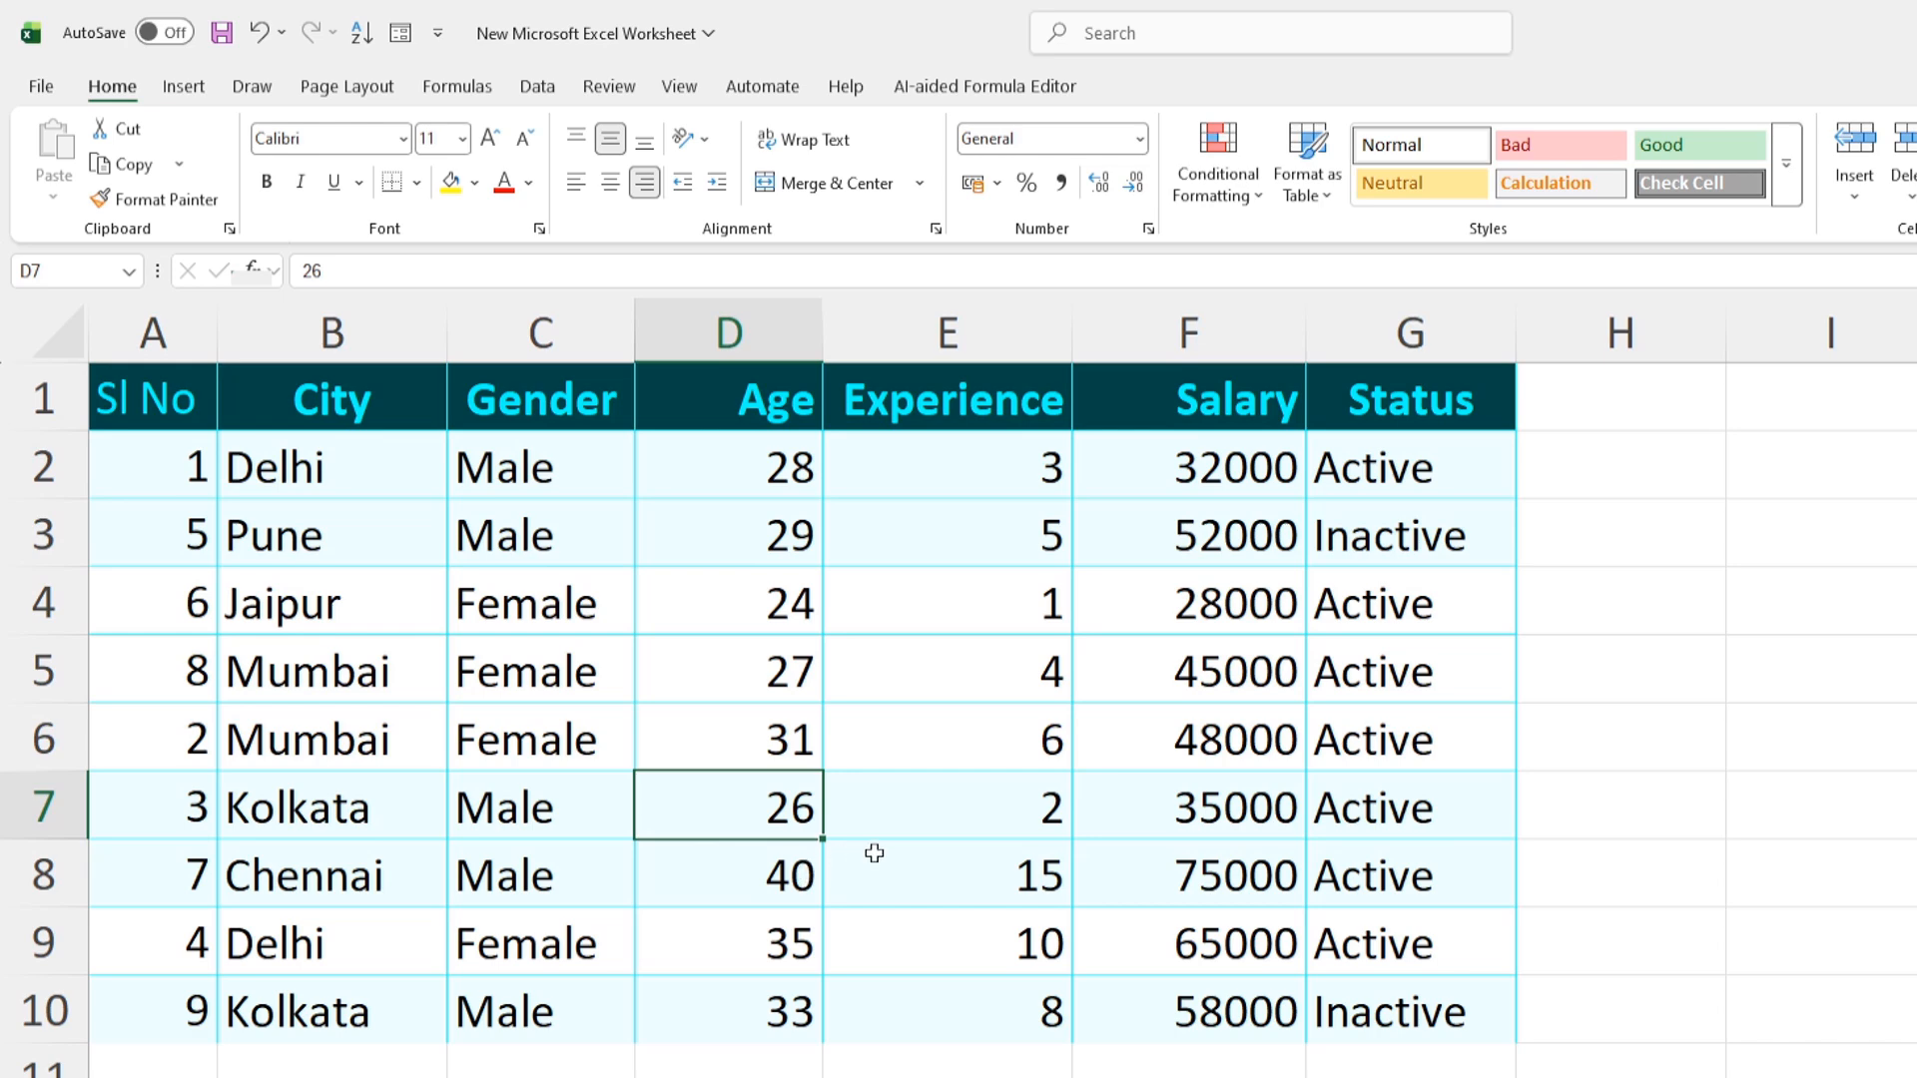
Undo both row moves to restore the 1–9 order, then select the Pune and Jaipur entries B6:G7
{"action": "key", "text": "ctrl+z"}
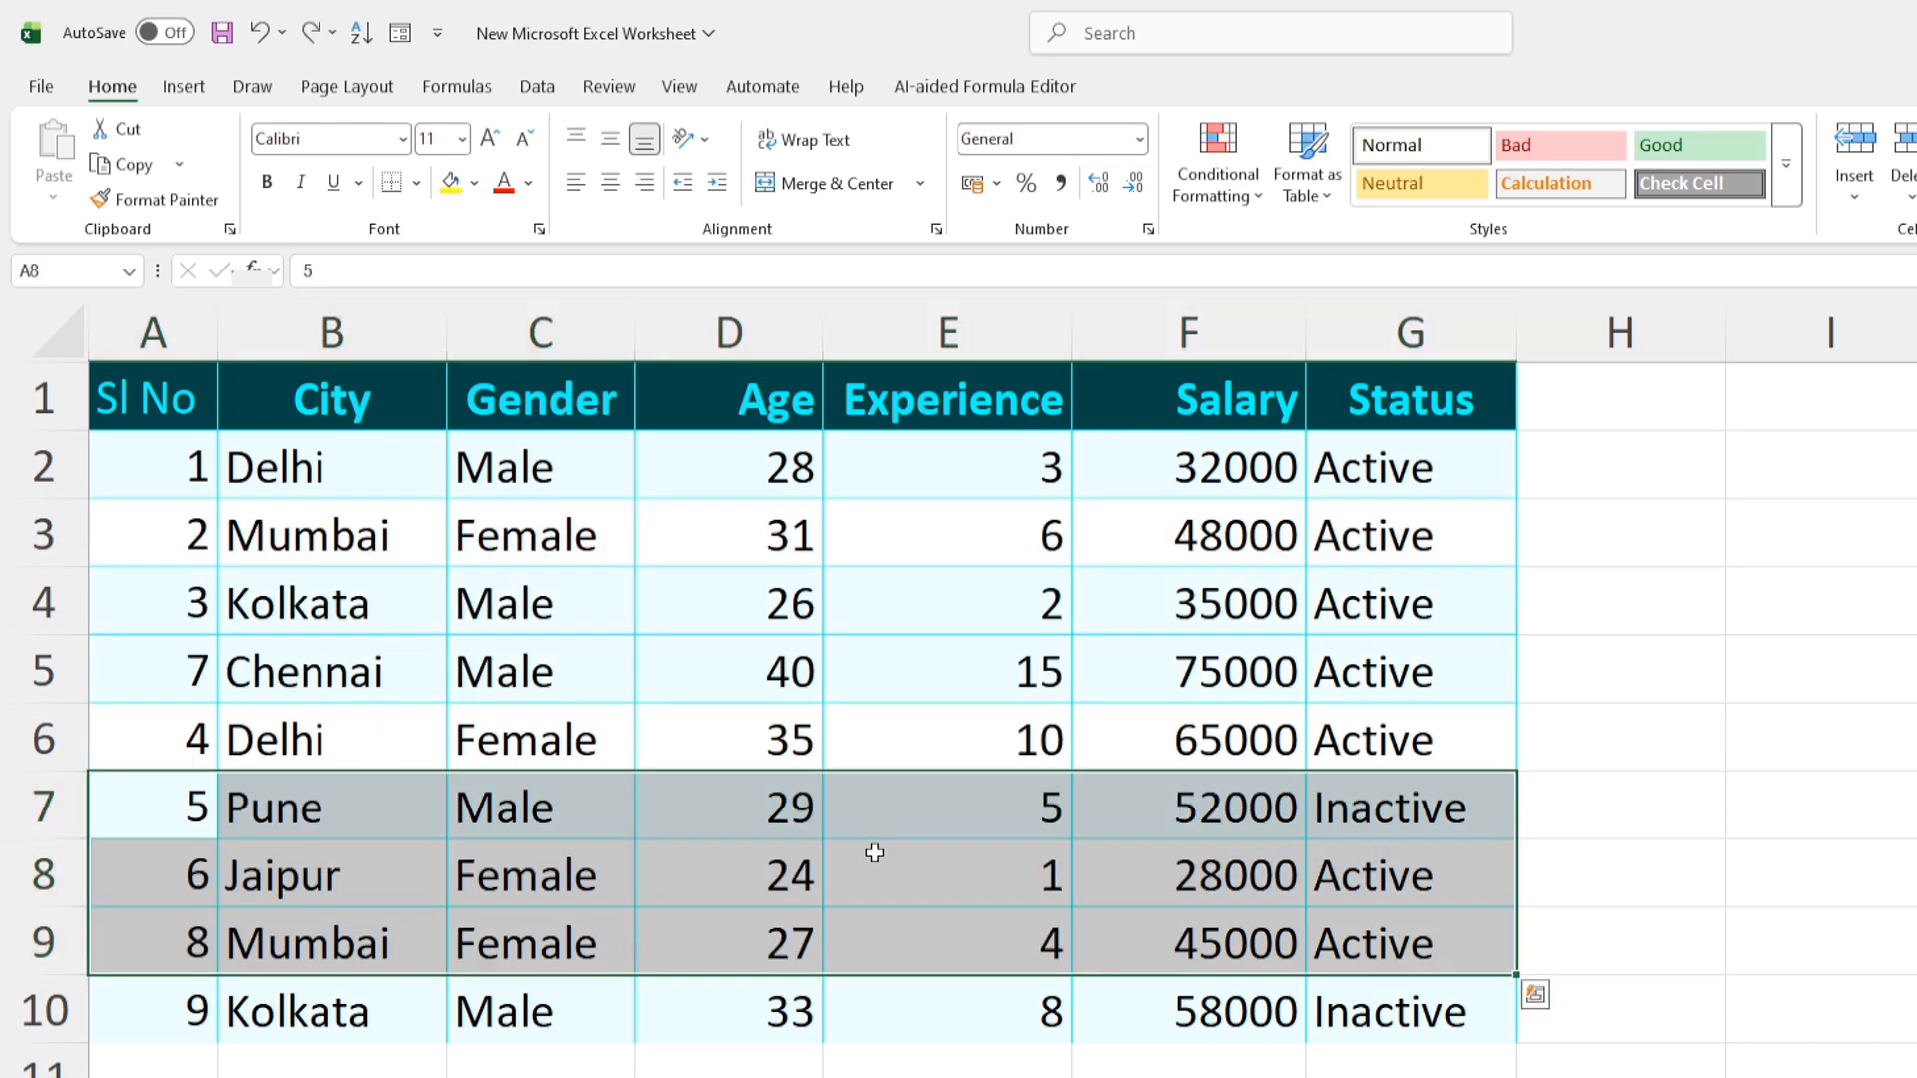
{"action": "key", "text": "ctrl+z"}
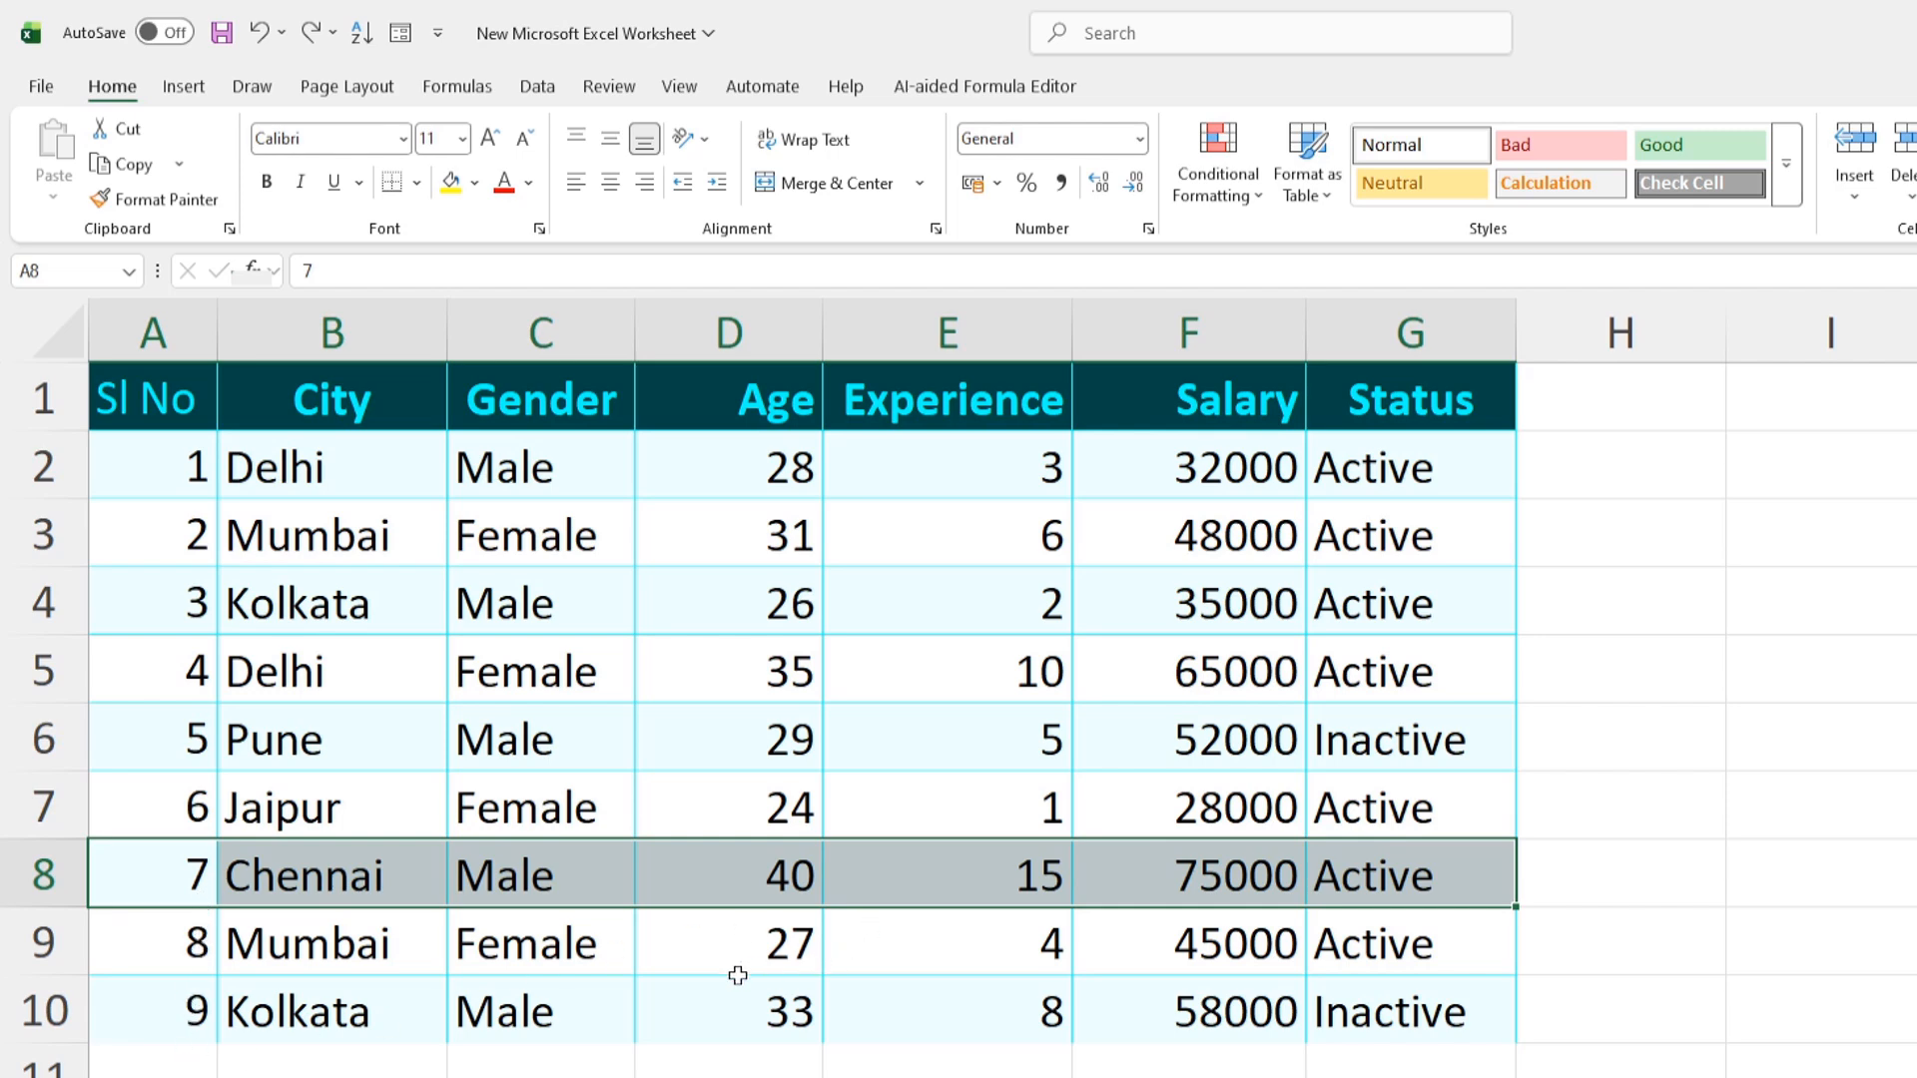
{"action": "left_click_drag", "start_coordinate": [738, 976], "coordinate": [737, 940]}
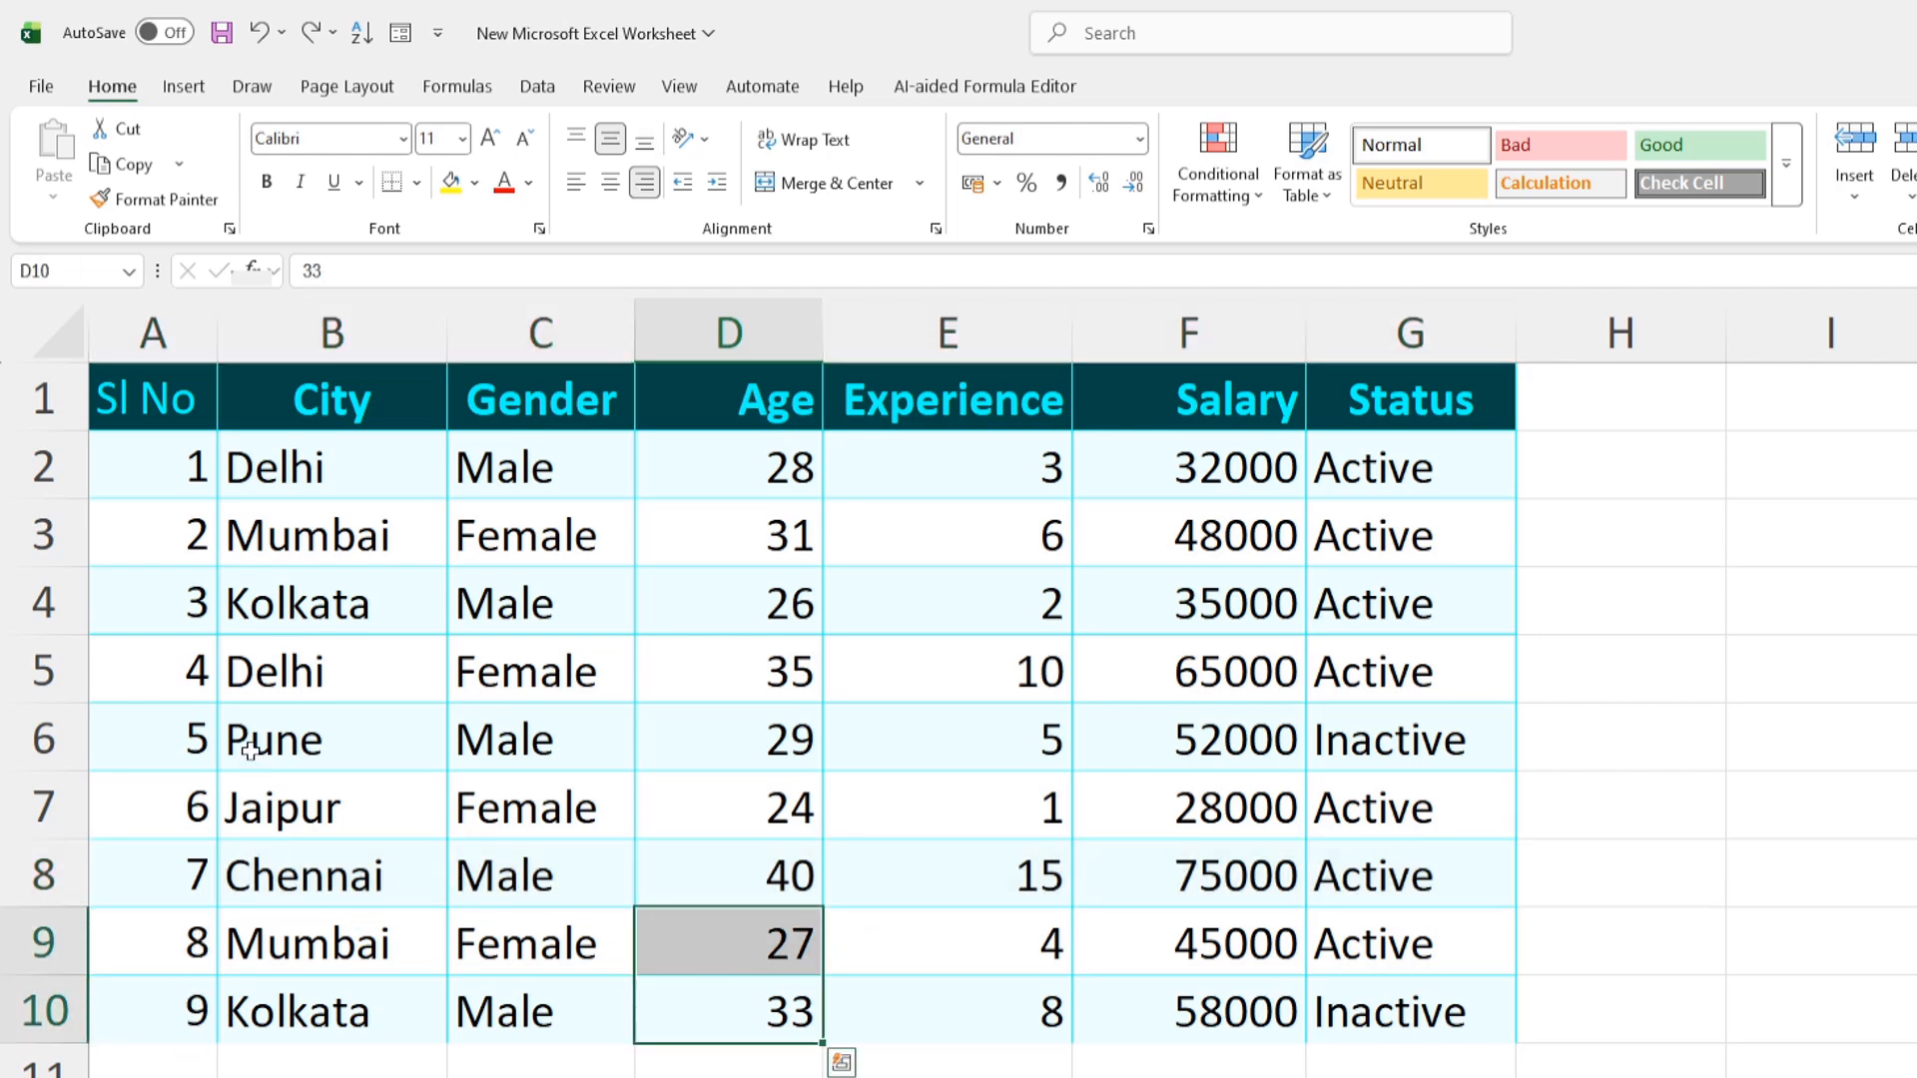
{"action": "left_click_drag", "start_coordinate": [239, 741], "coordinate": [1397, 798]}
{"action": "left_click", "coordinate": [295, 736]}
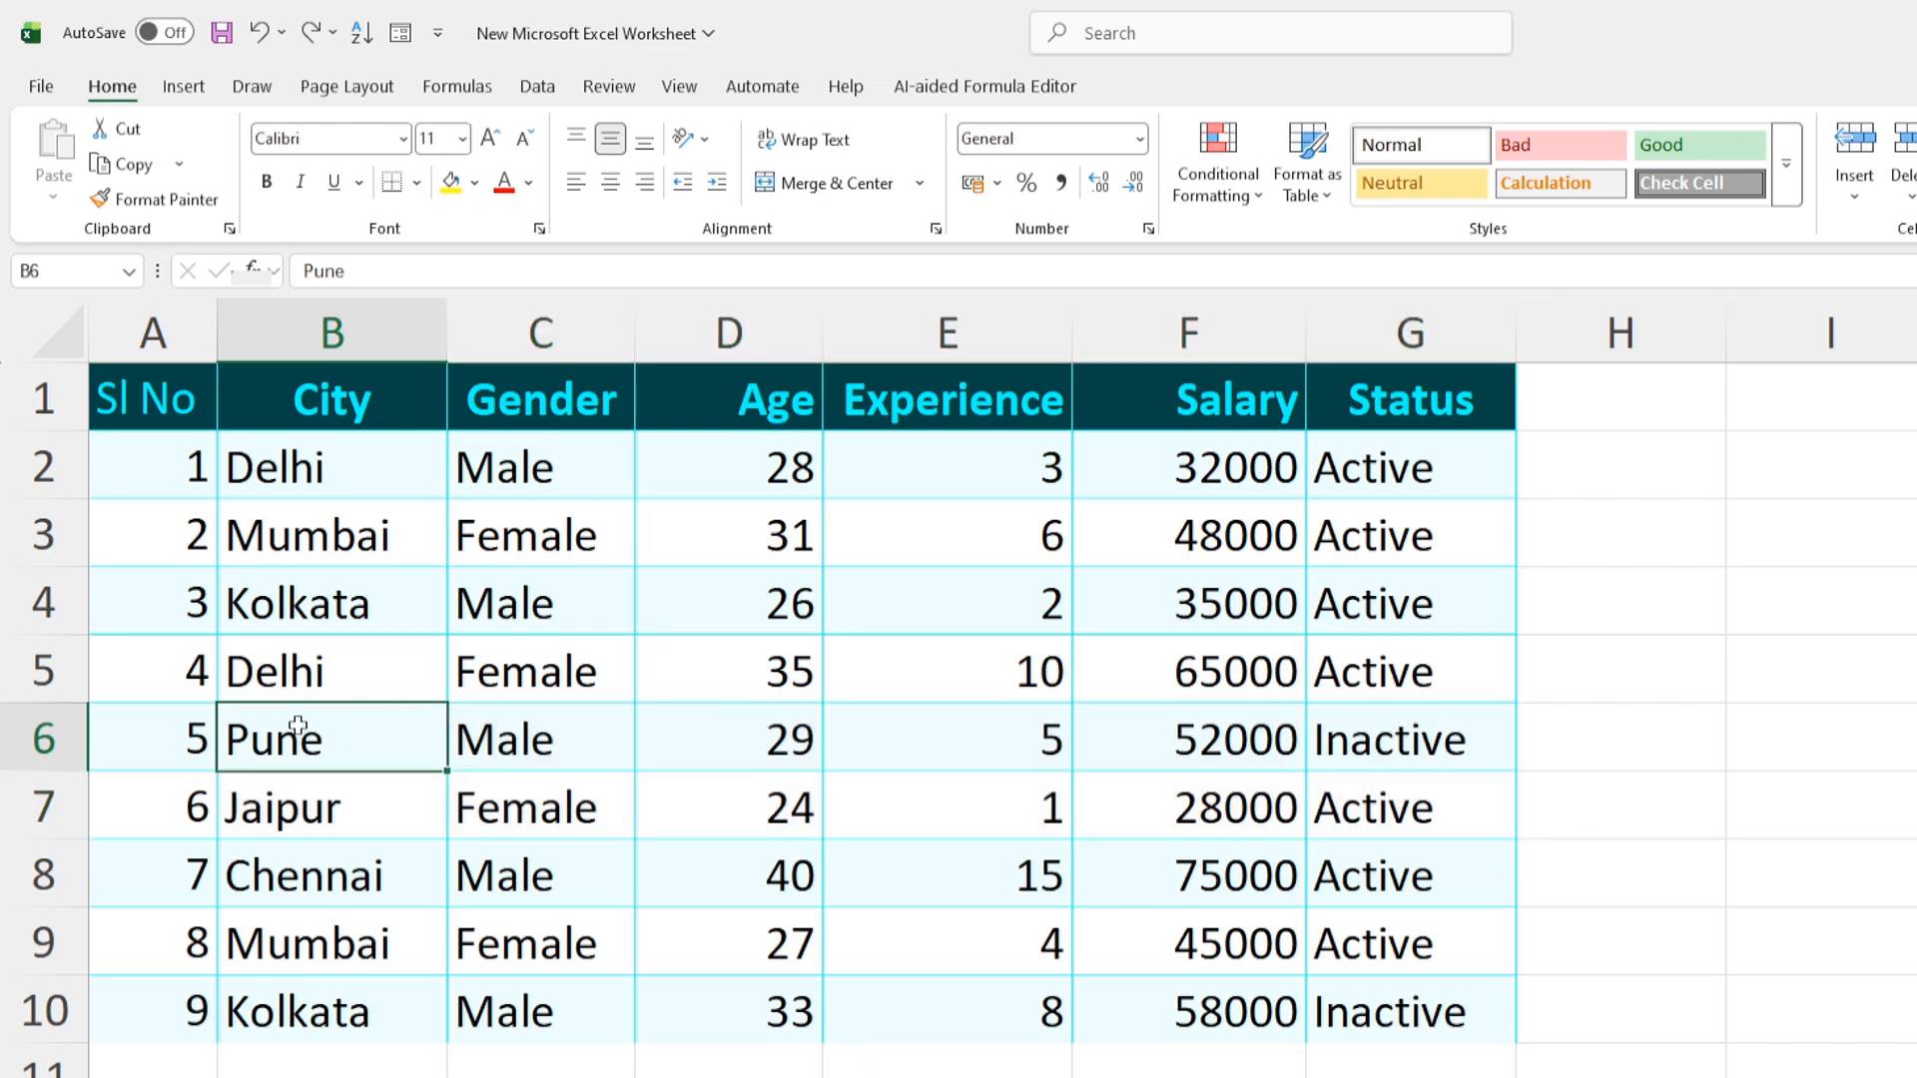
{"action": "left_click_drag", "start_coordinate": [260, 721], "coordinate": [1387, 814]}
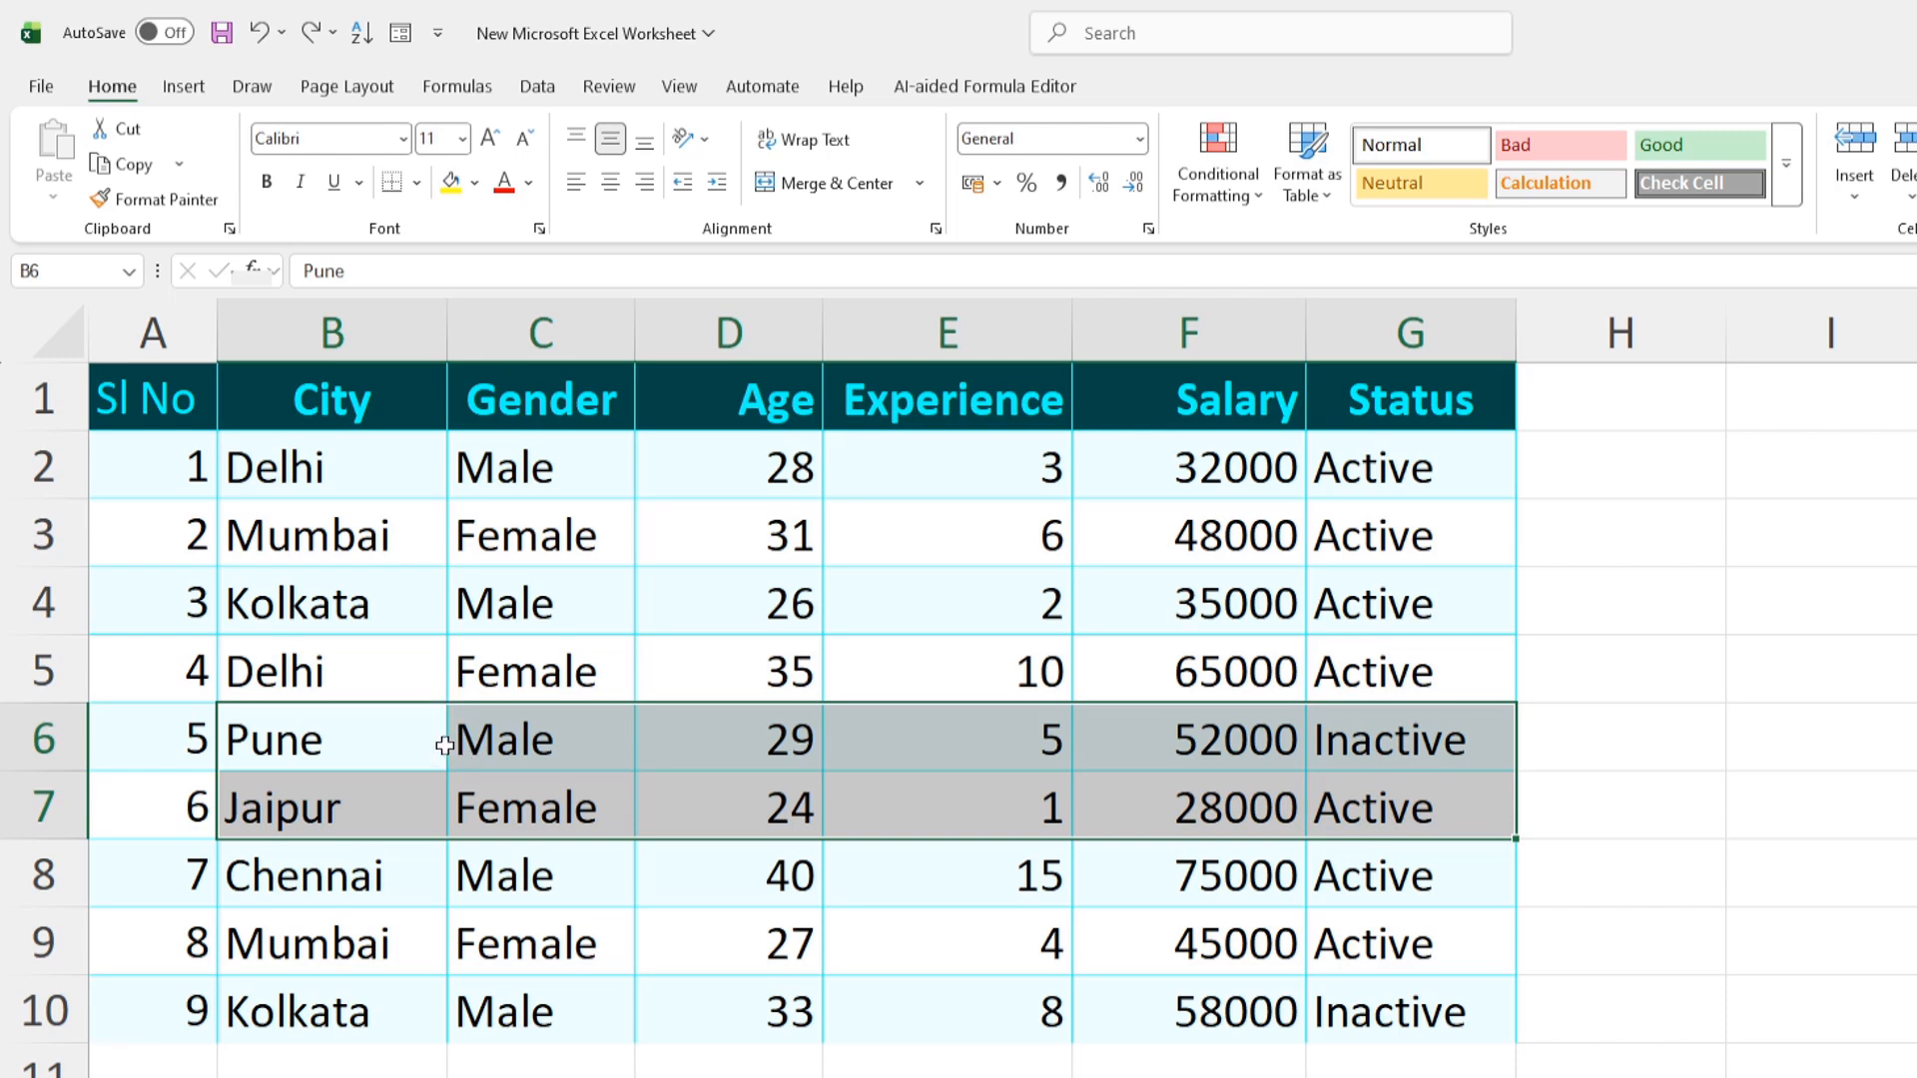
Shift-drag the Pune and Jaipur entries (B6:G7) up and drop them above Kolkata in row 4
{"action": "key", "text": "shift"}
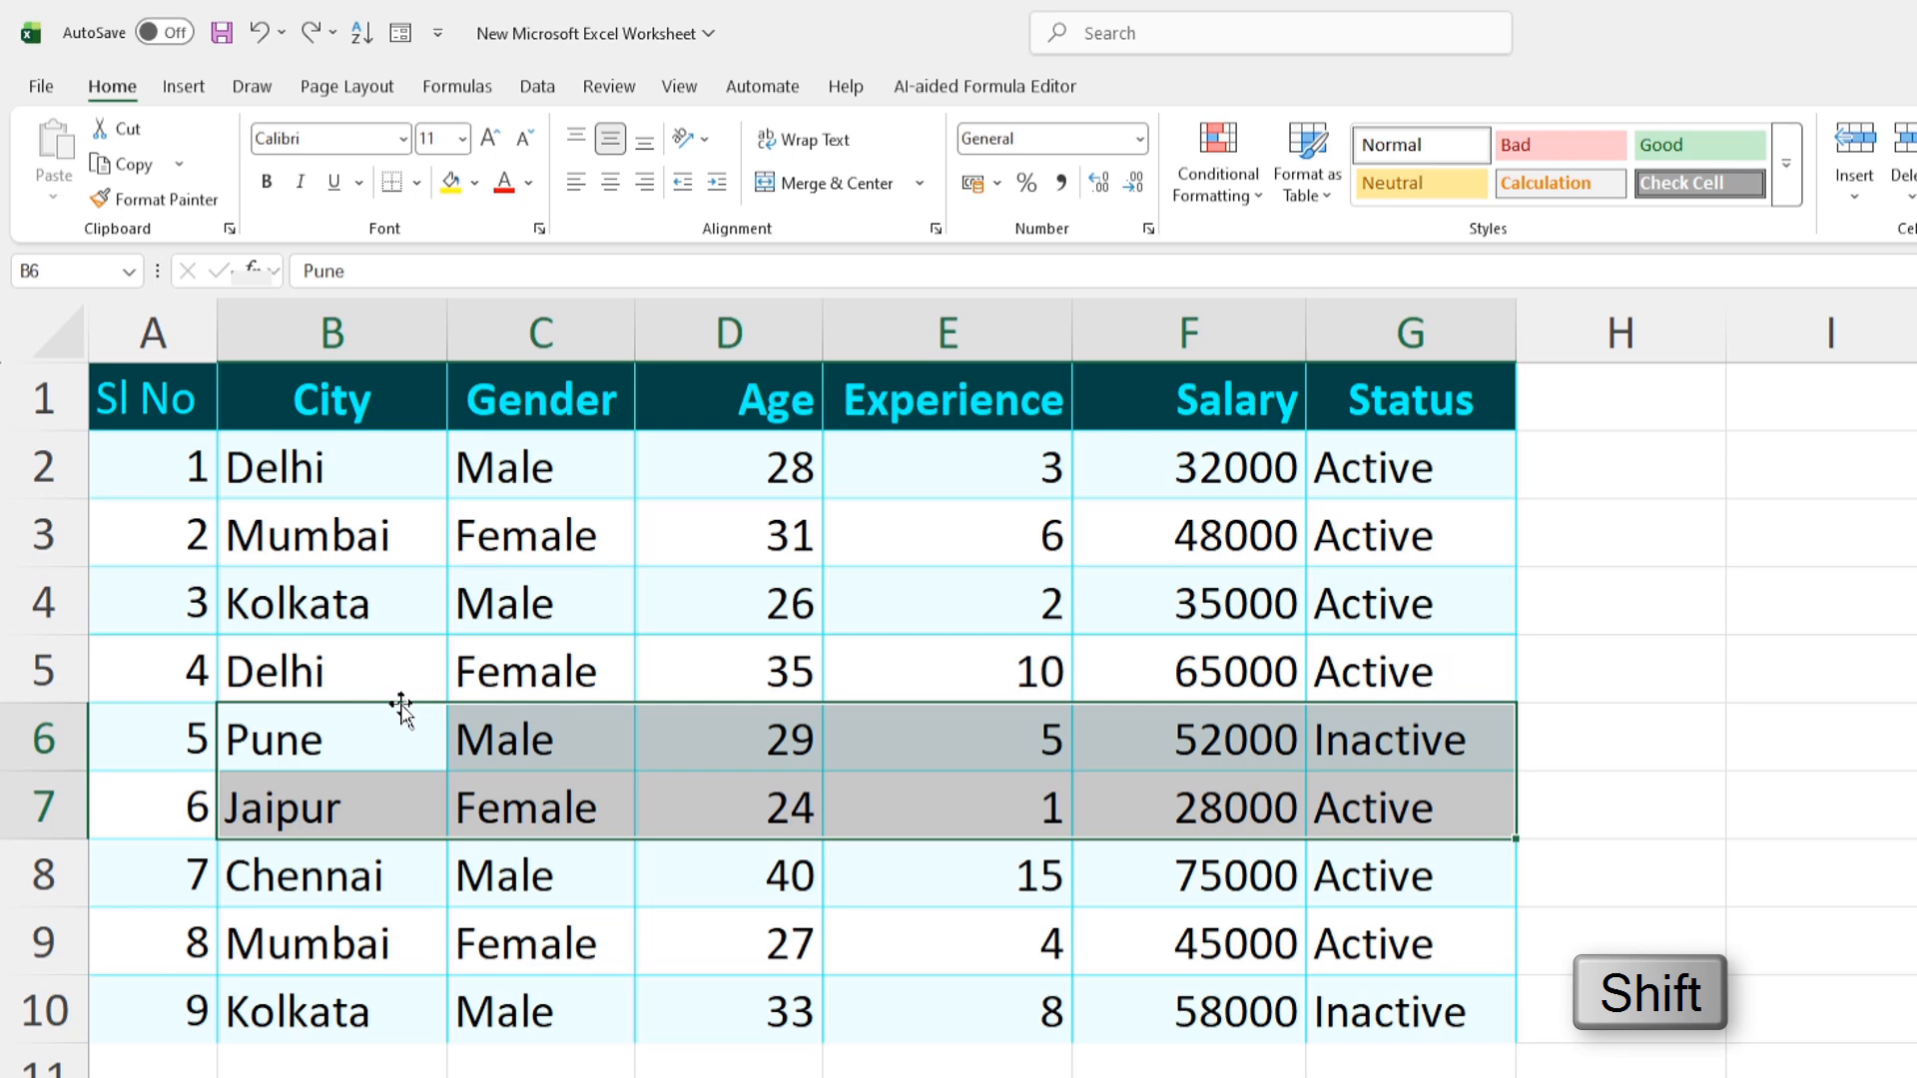
{"action": "left_click_drag", "start_coordinate": [402, 704], "coordinate": [402, 585]}
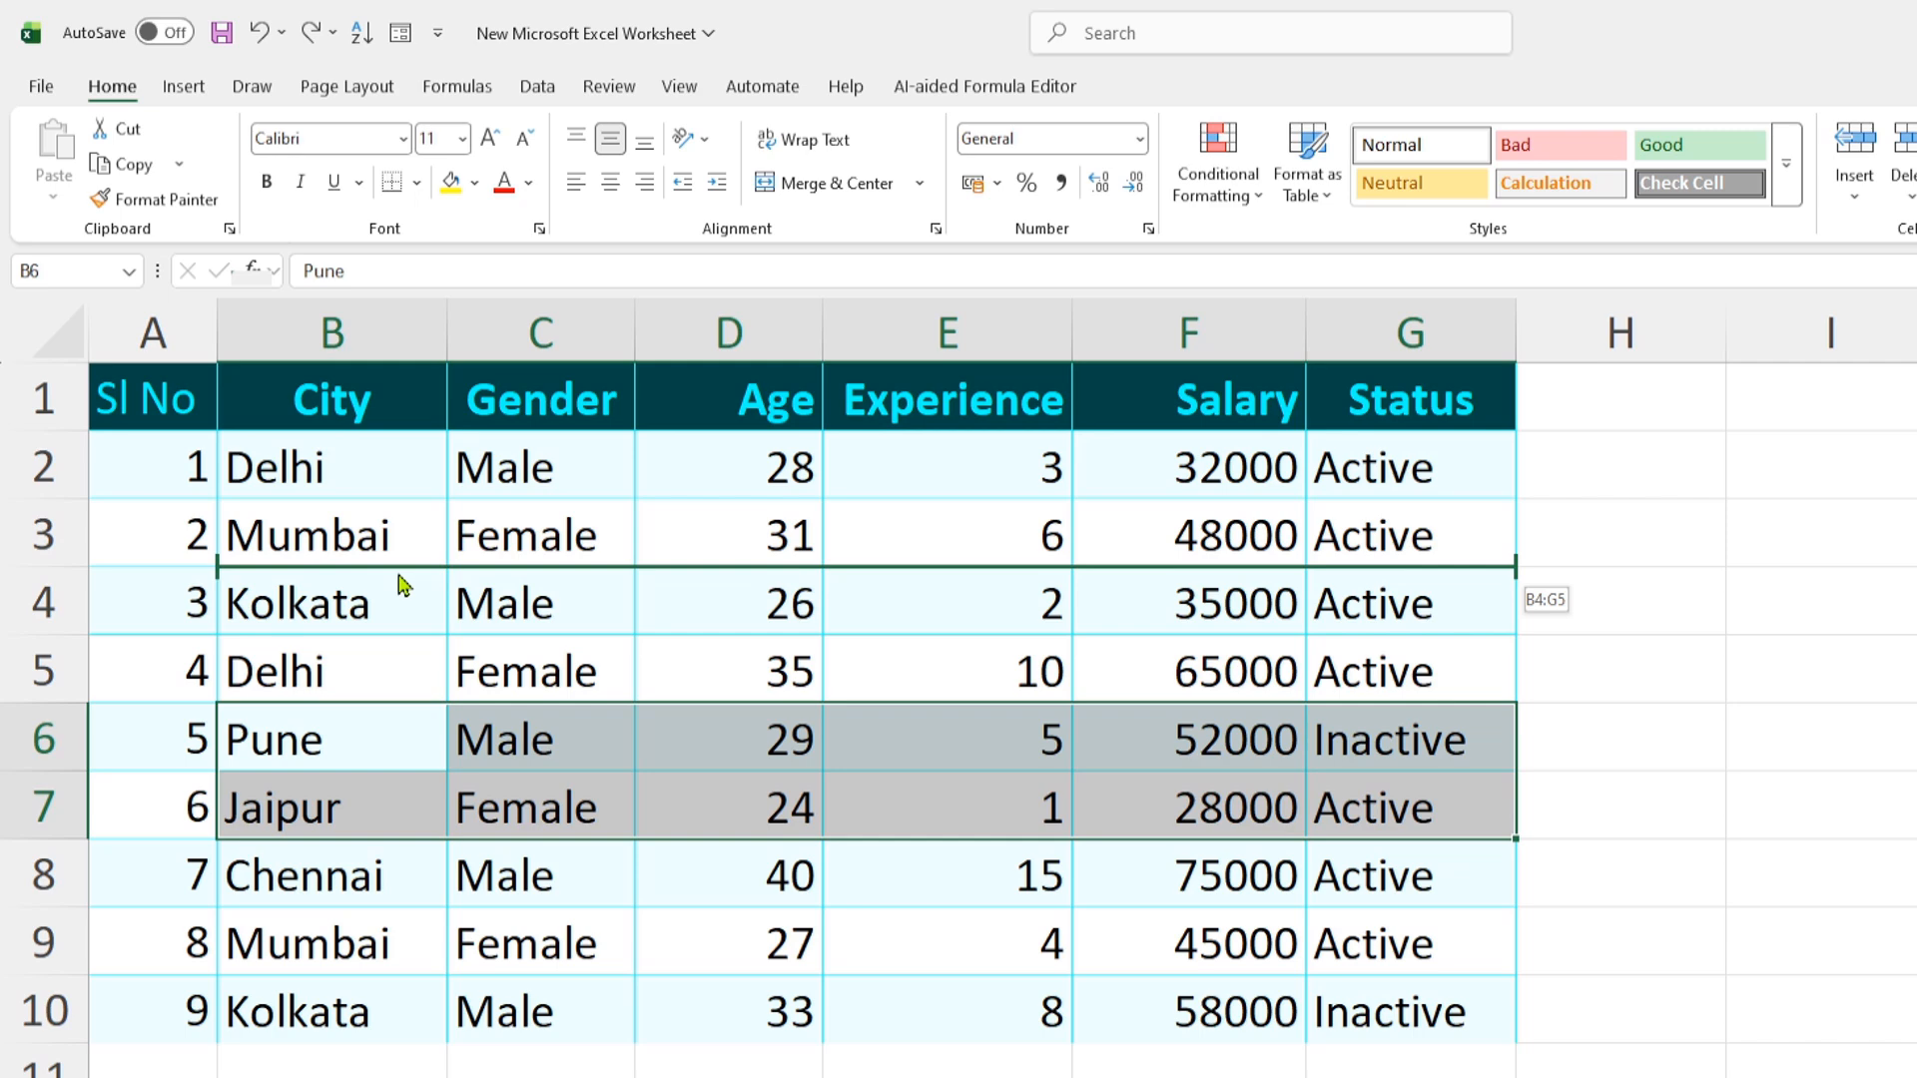
{"action": "left_click_drag", "start_coordinate": [400, 584], "coordinate": [398, 577]}
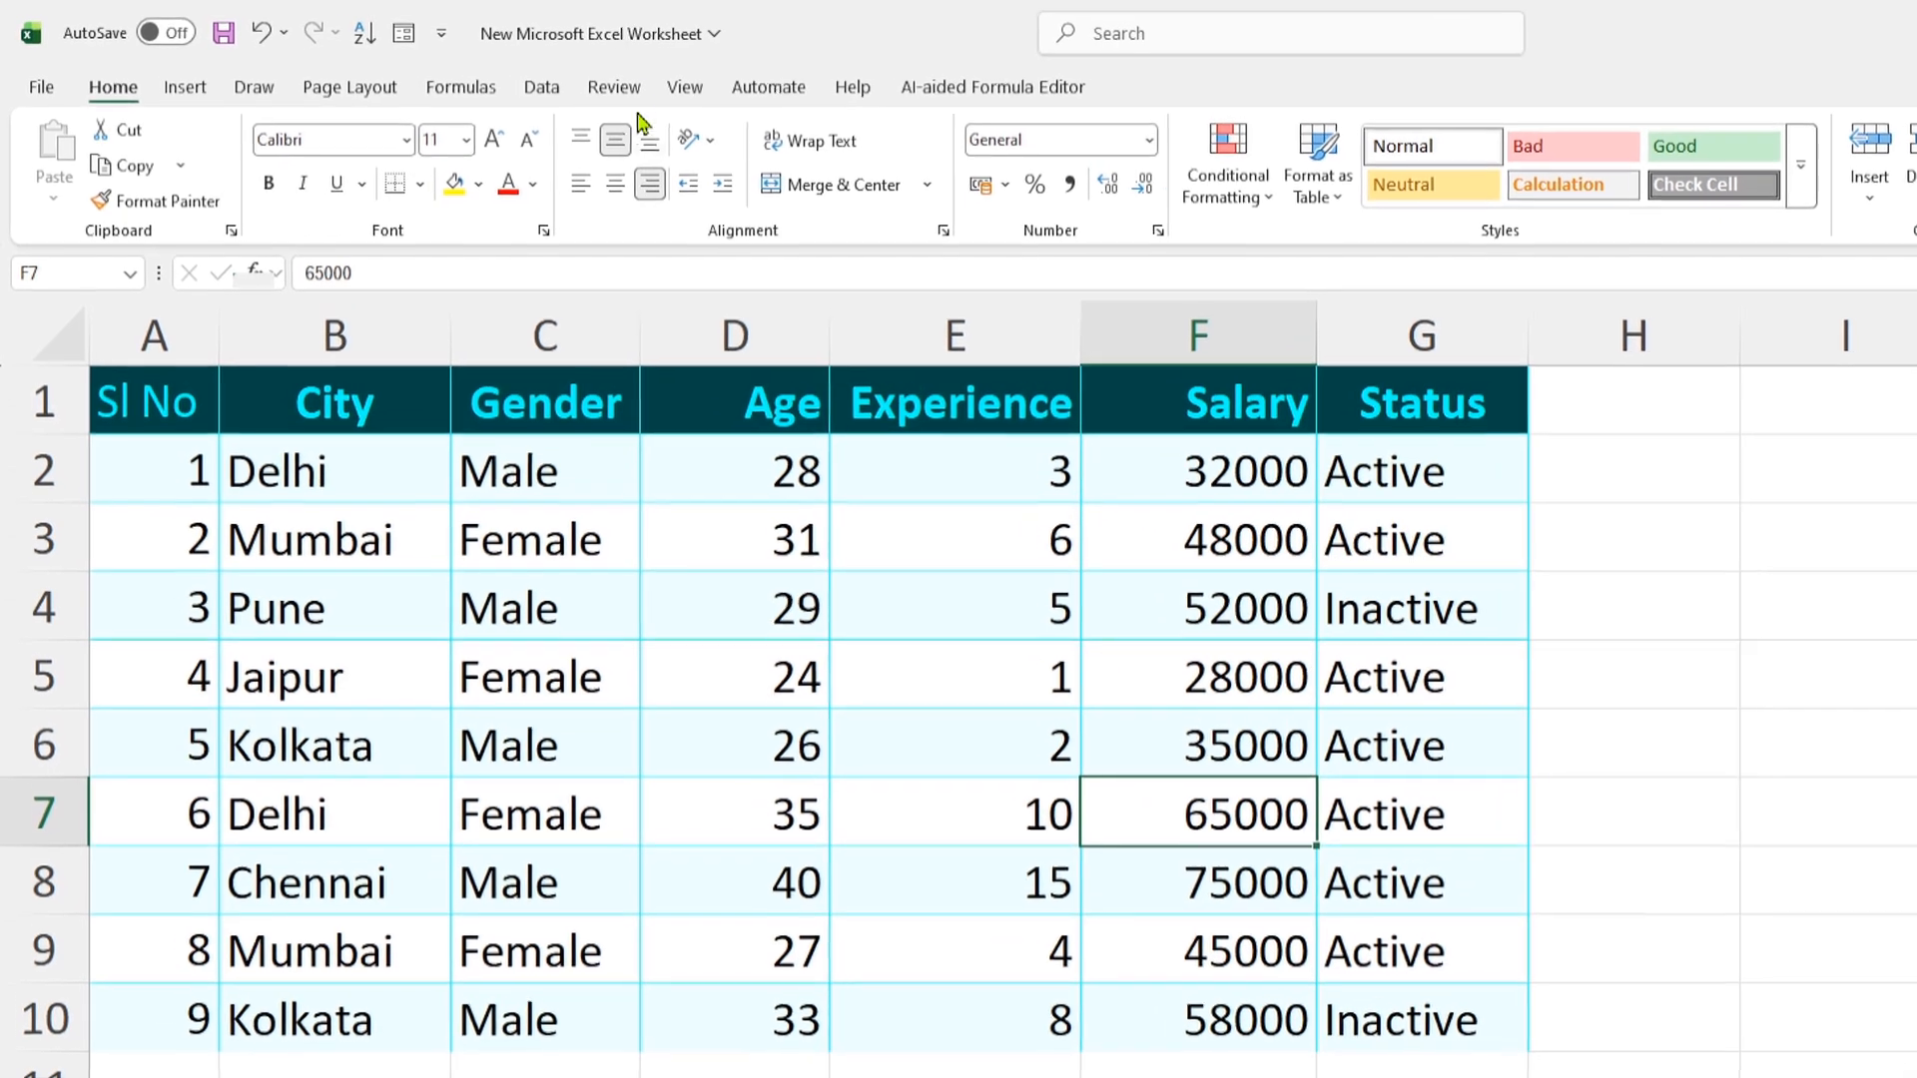
Protect the employee sheet from the Review tab with a password, confirming the password
{"action": "left_click", "coordinate": [627, 90]}
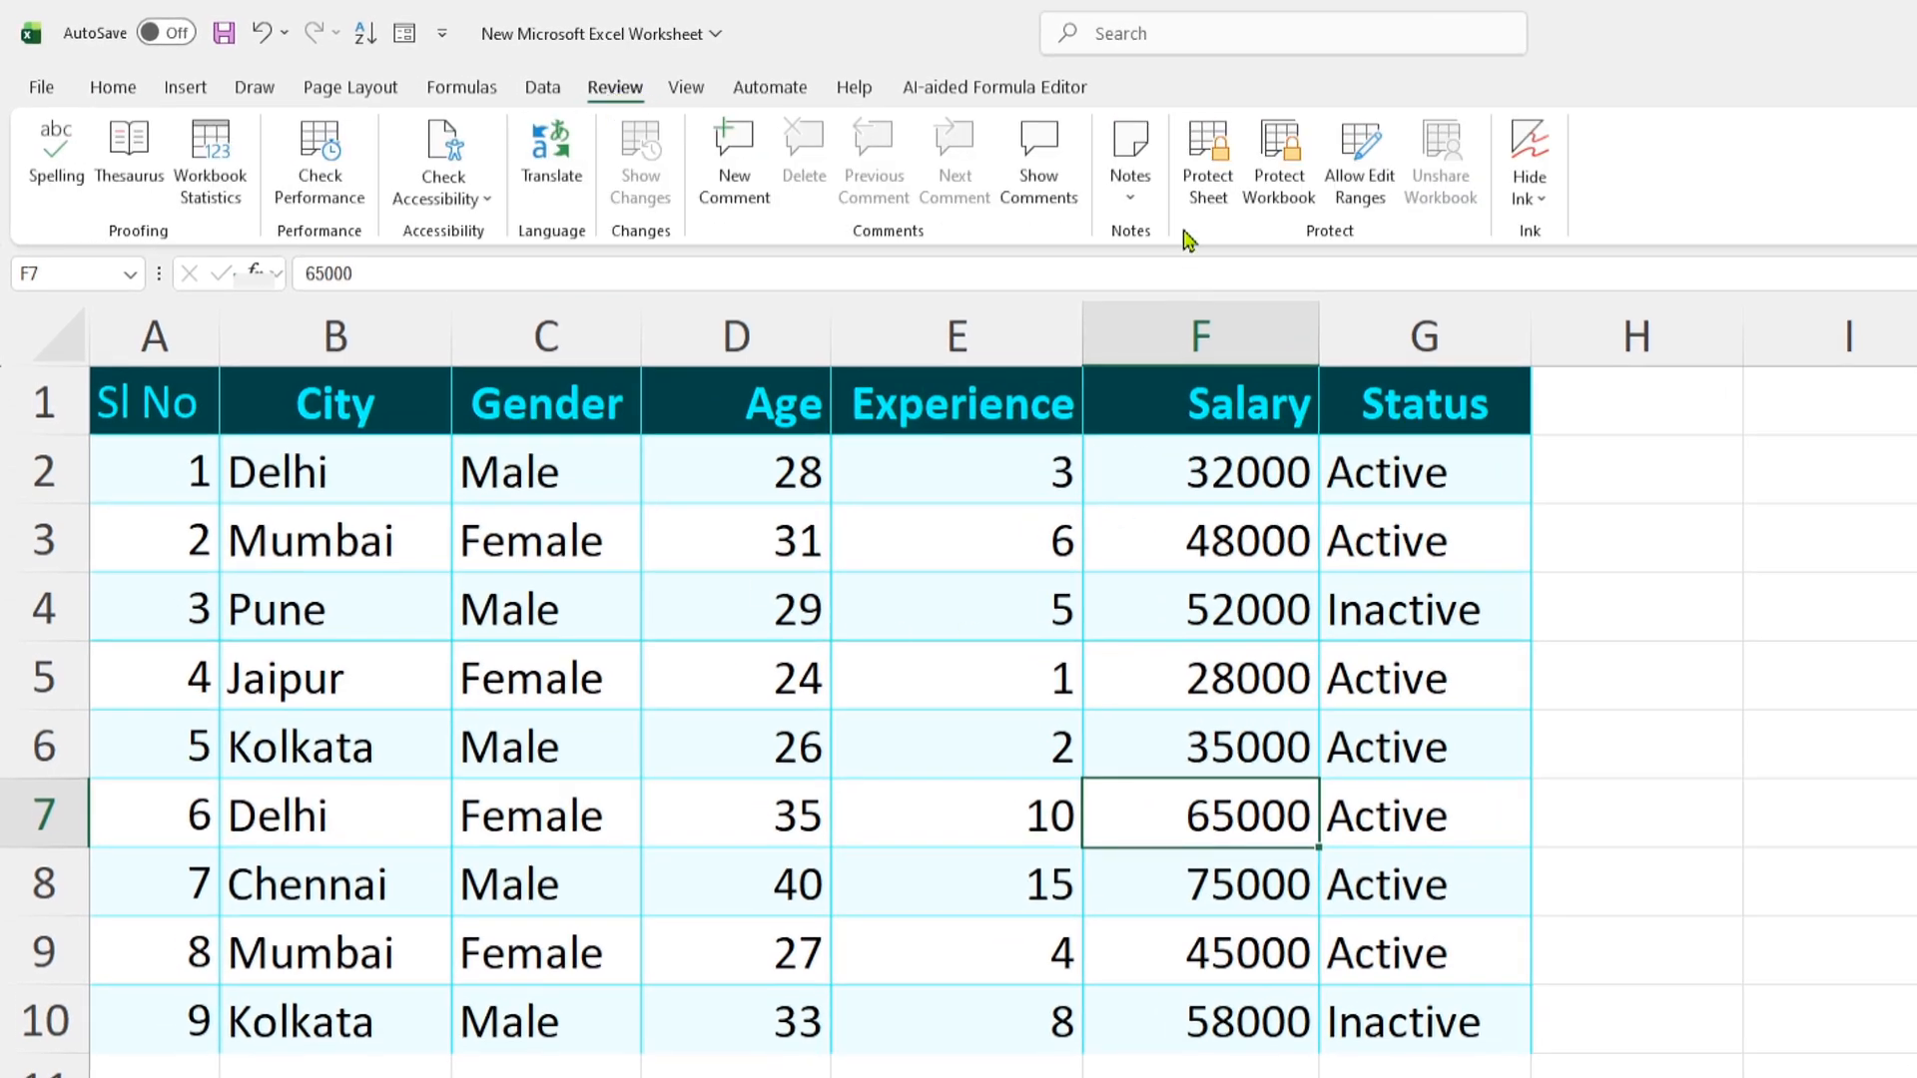
{"action": "left_click", "coordinate": [1205, 184]}
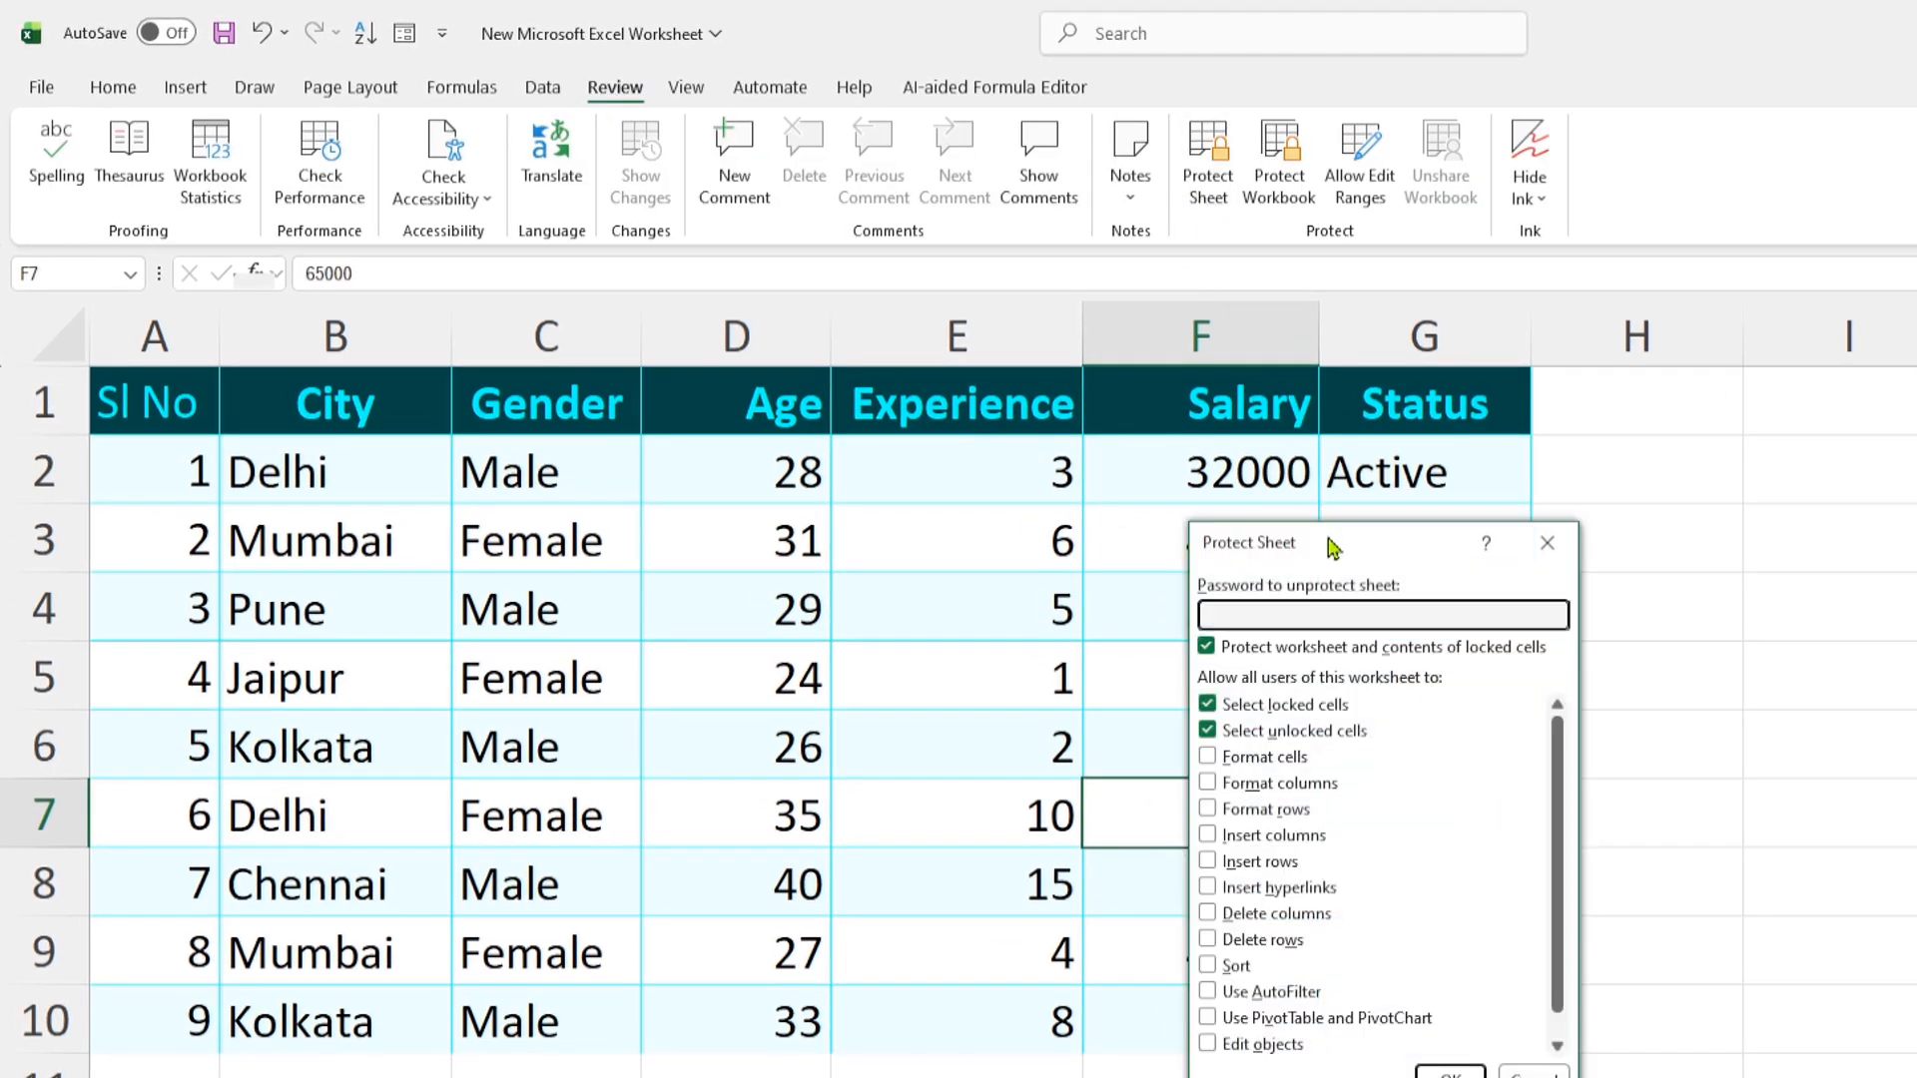
{"action": "left_click_drag", "start_coordinate": [1333, 547], "coordinate": [901, 569]}
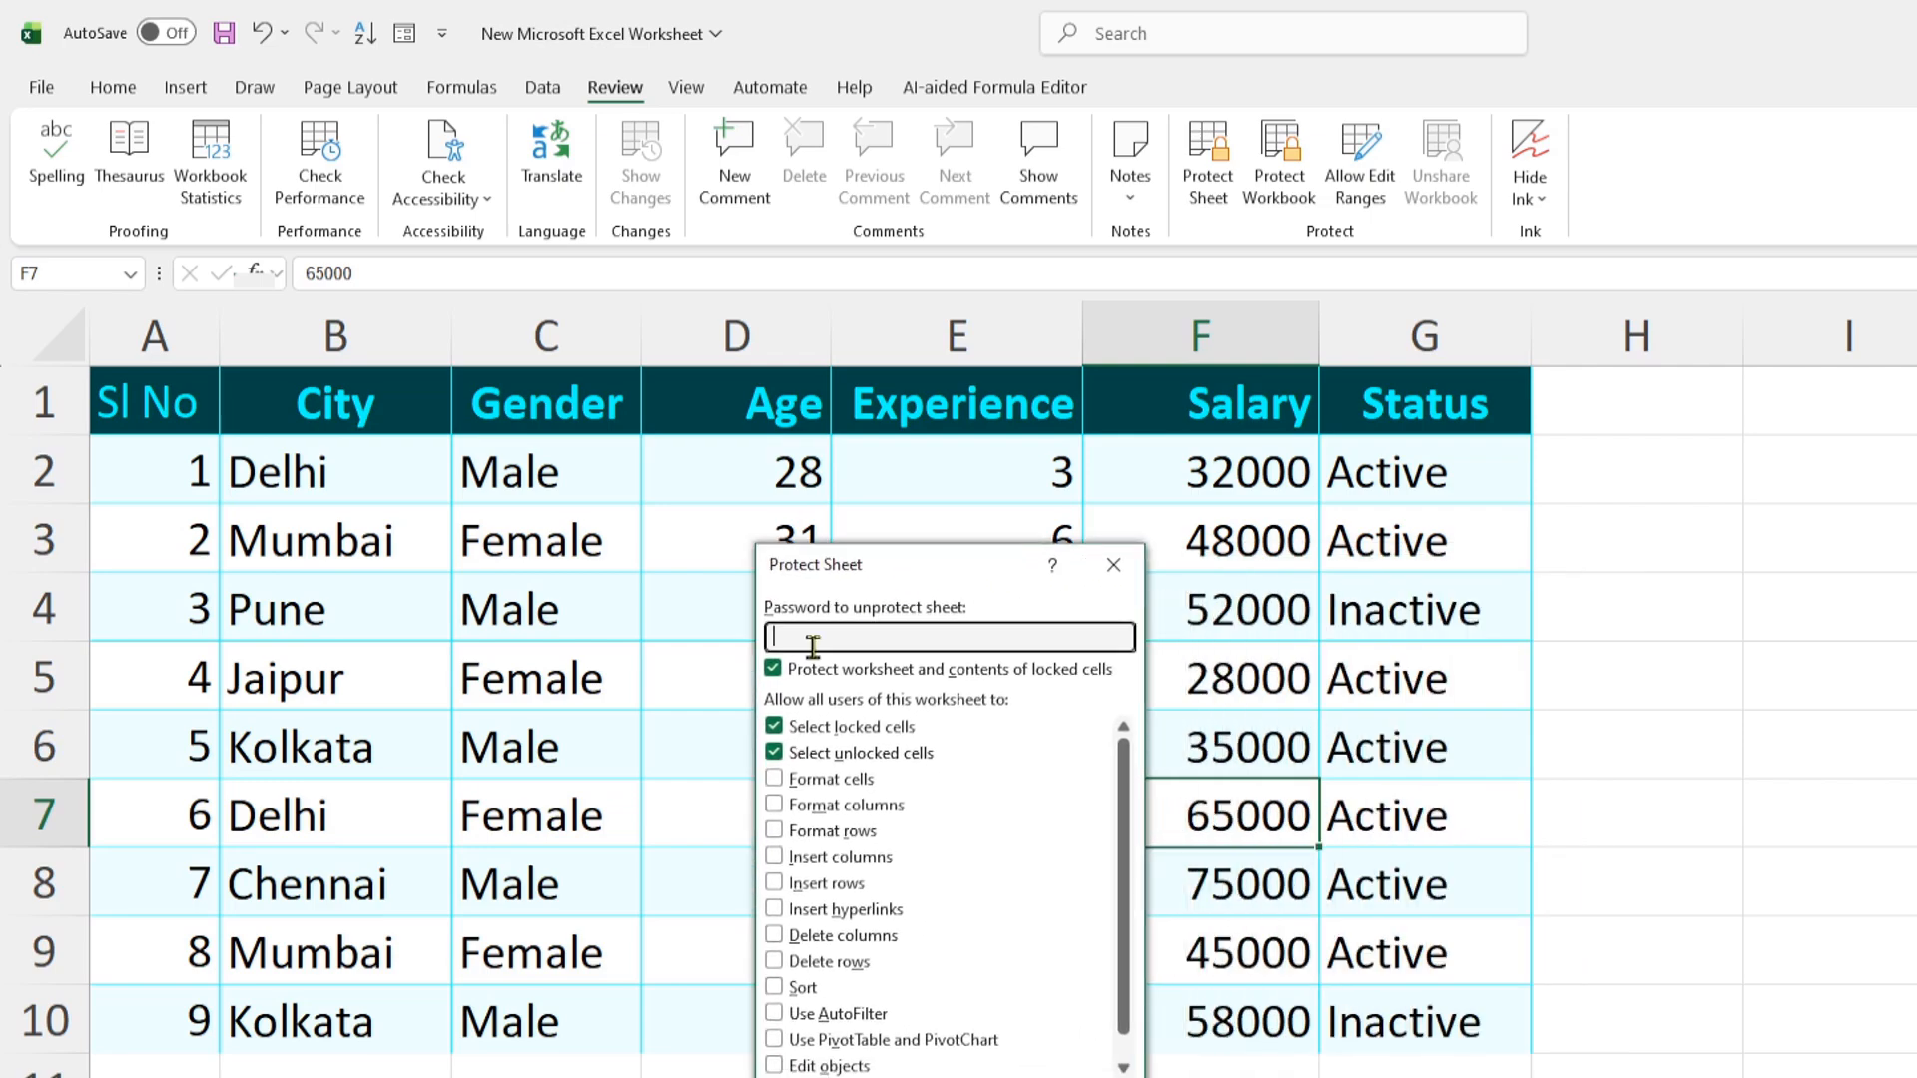
{"action": "type", "text": "1234"}
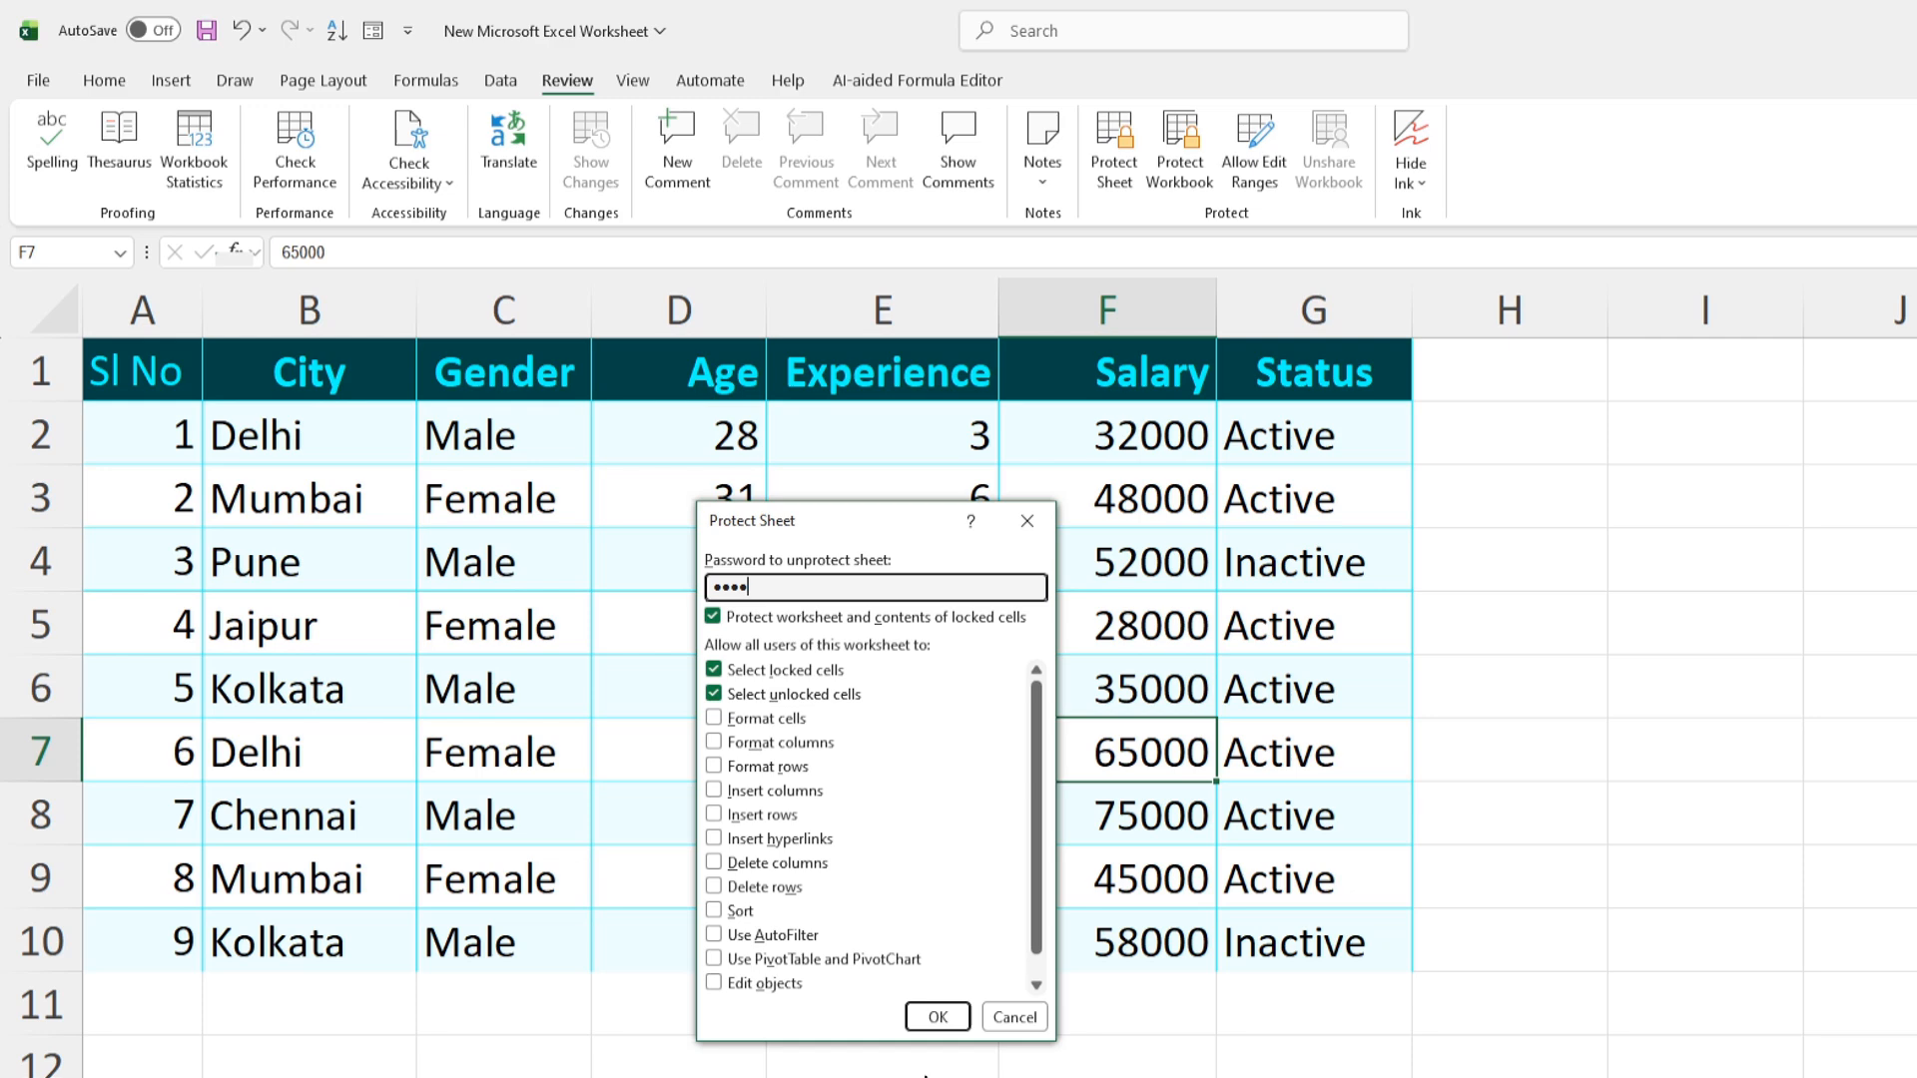
{"action": "left_click", "coordinate": [935, 1015]}
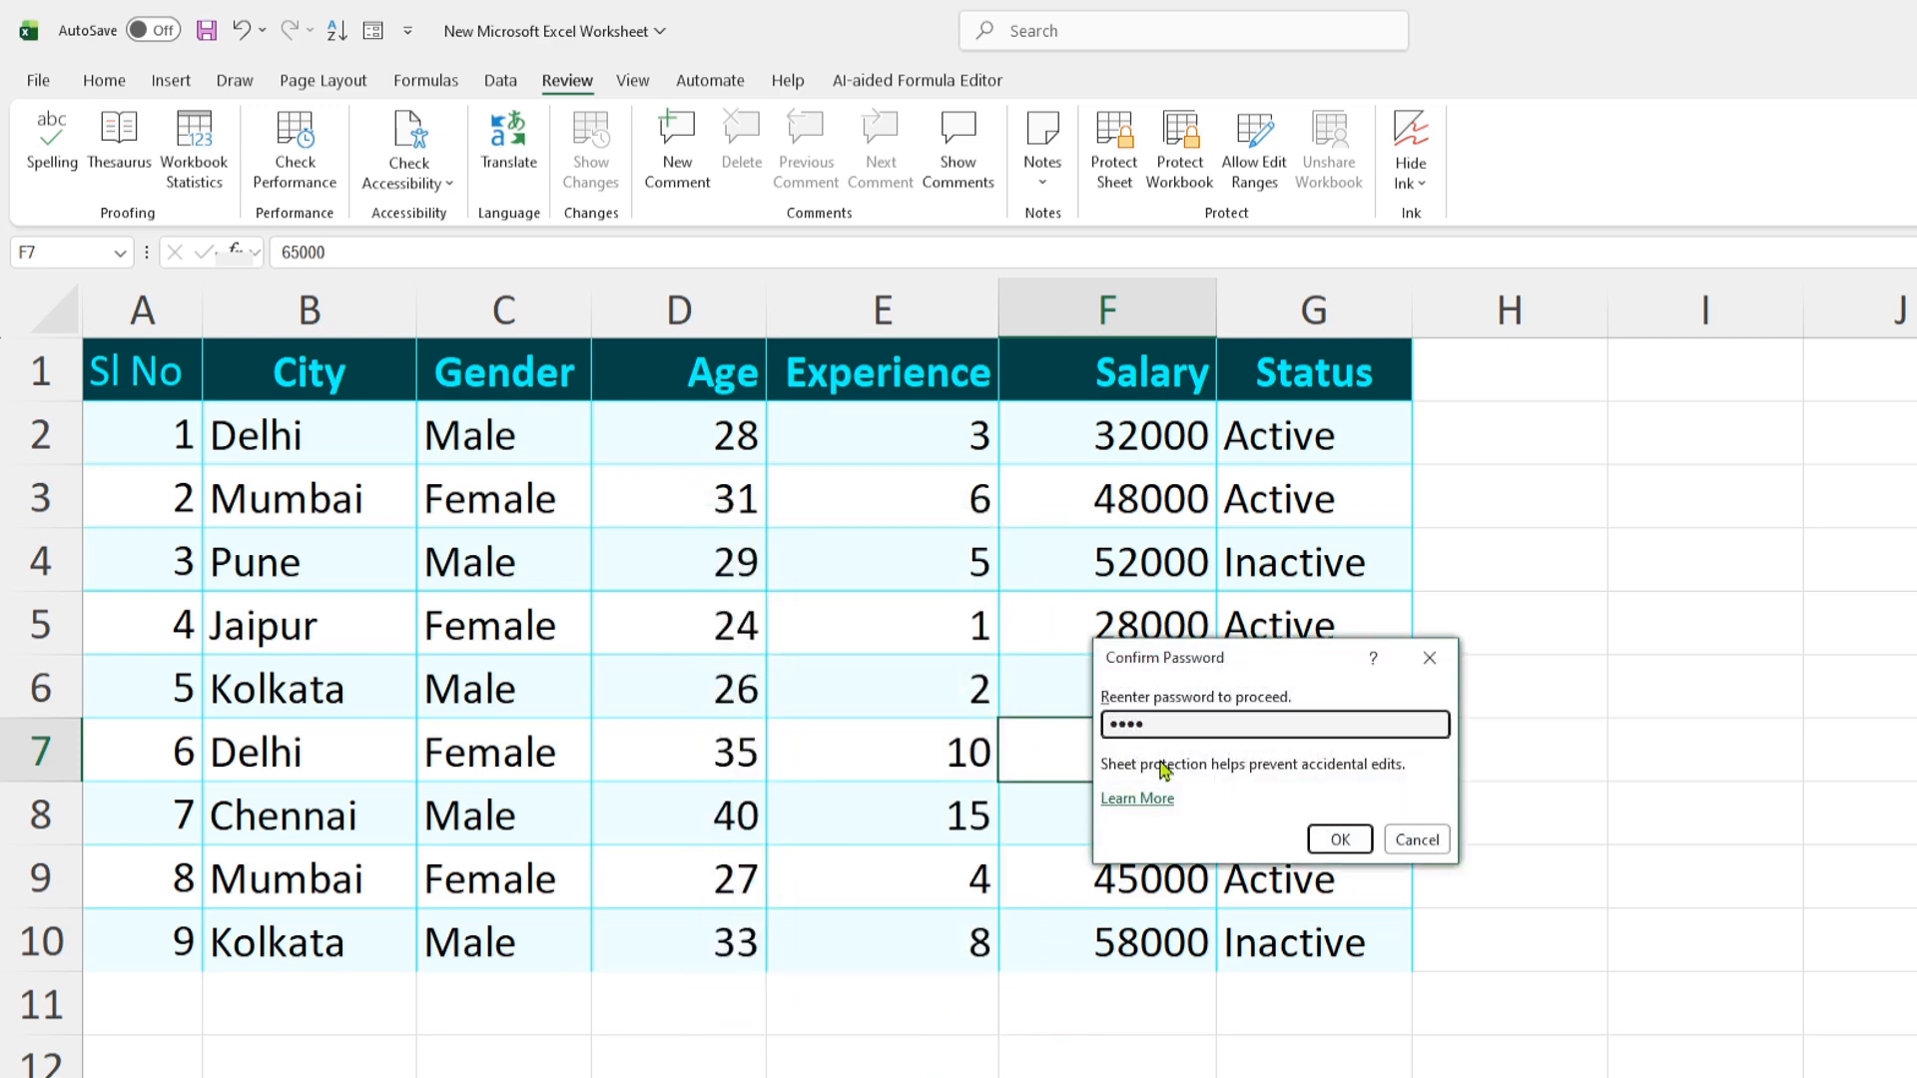
{"action": "left_click", "coordinate": [1339, 838]}
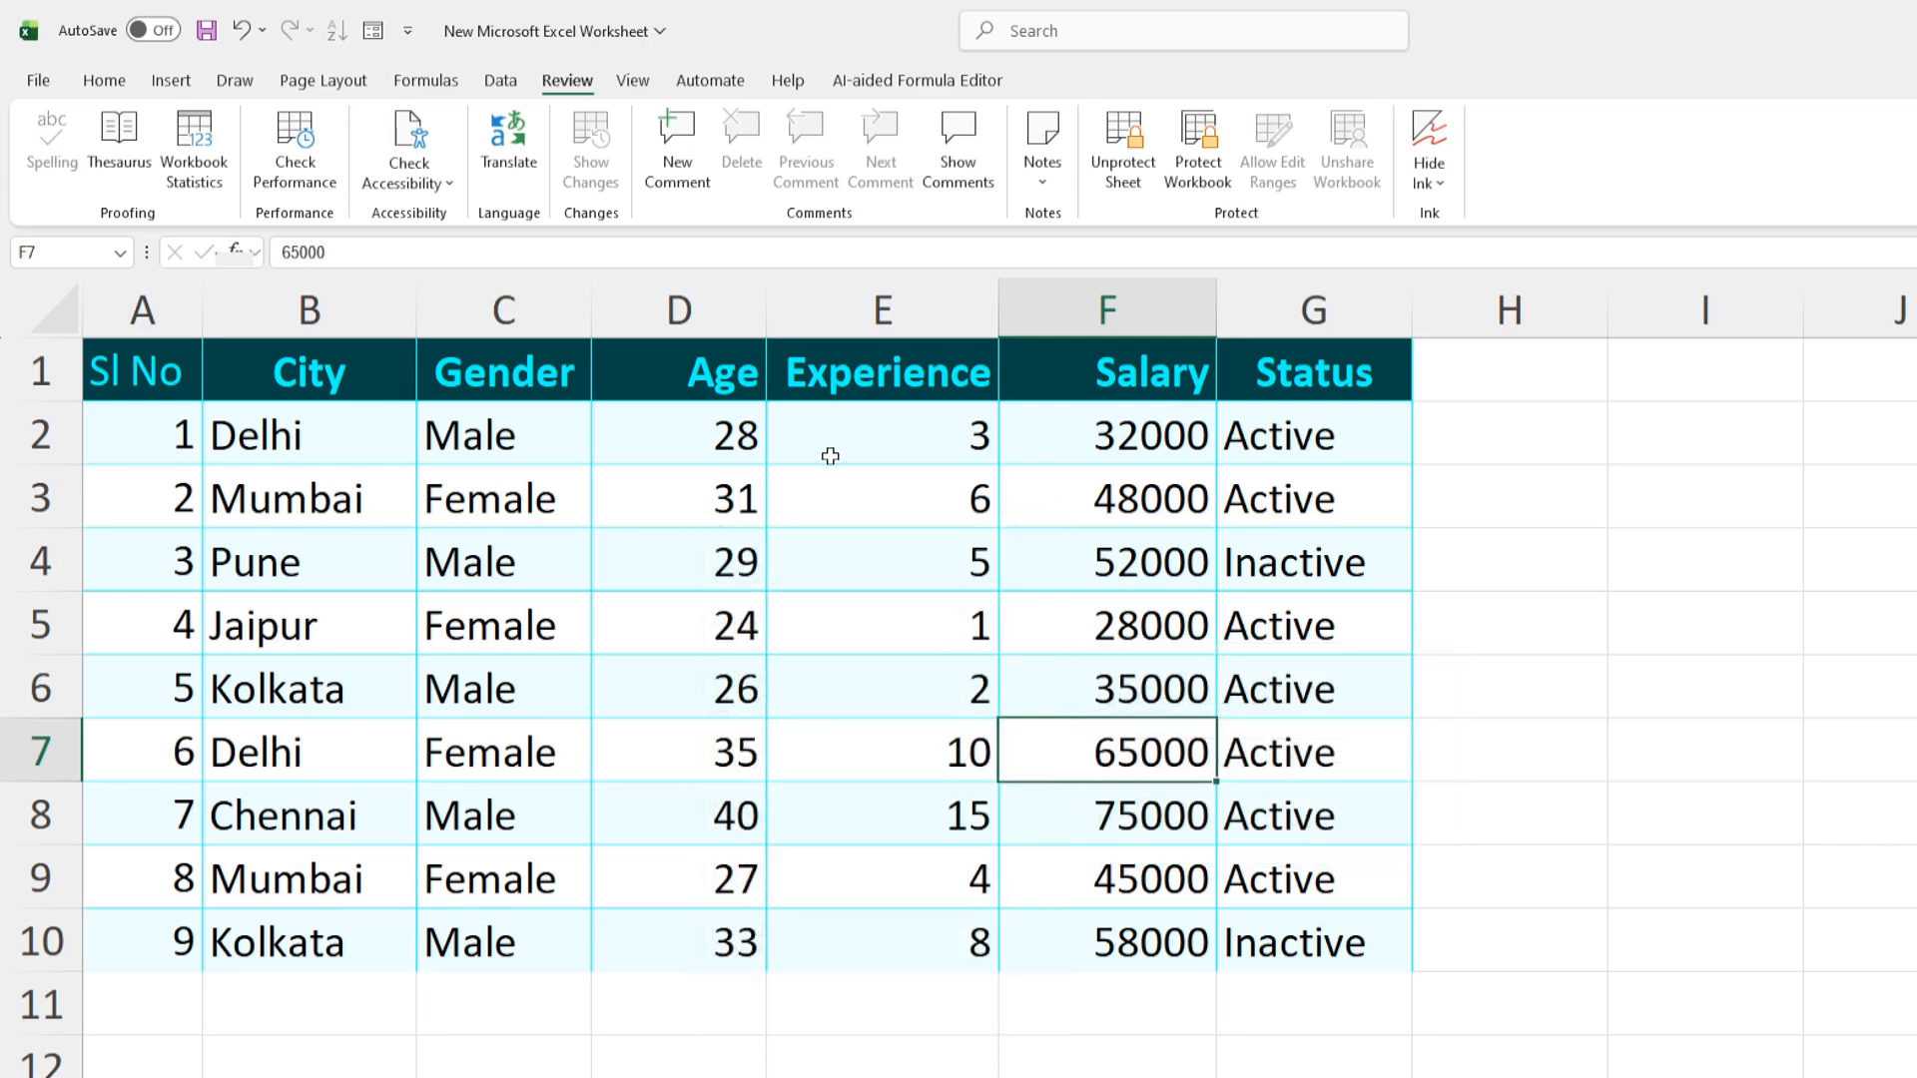
Confirm deleting the Gender–Salary cells is blocked, then unprotect the sheet with its password
{"action": "left_click_drag", "start_coordinate": [490, 494], "coordinate": [1180, 939]}
{"action": "key", "text": "Delete"}
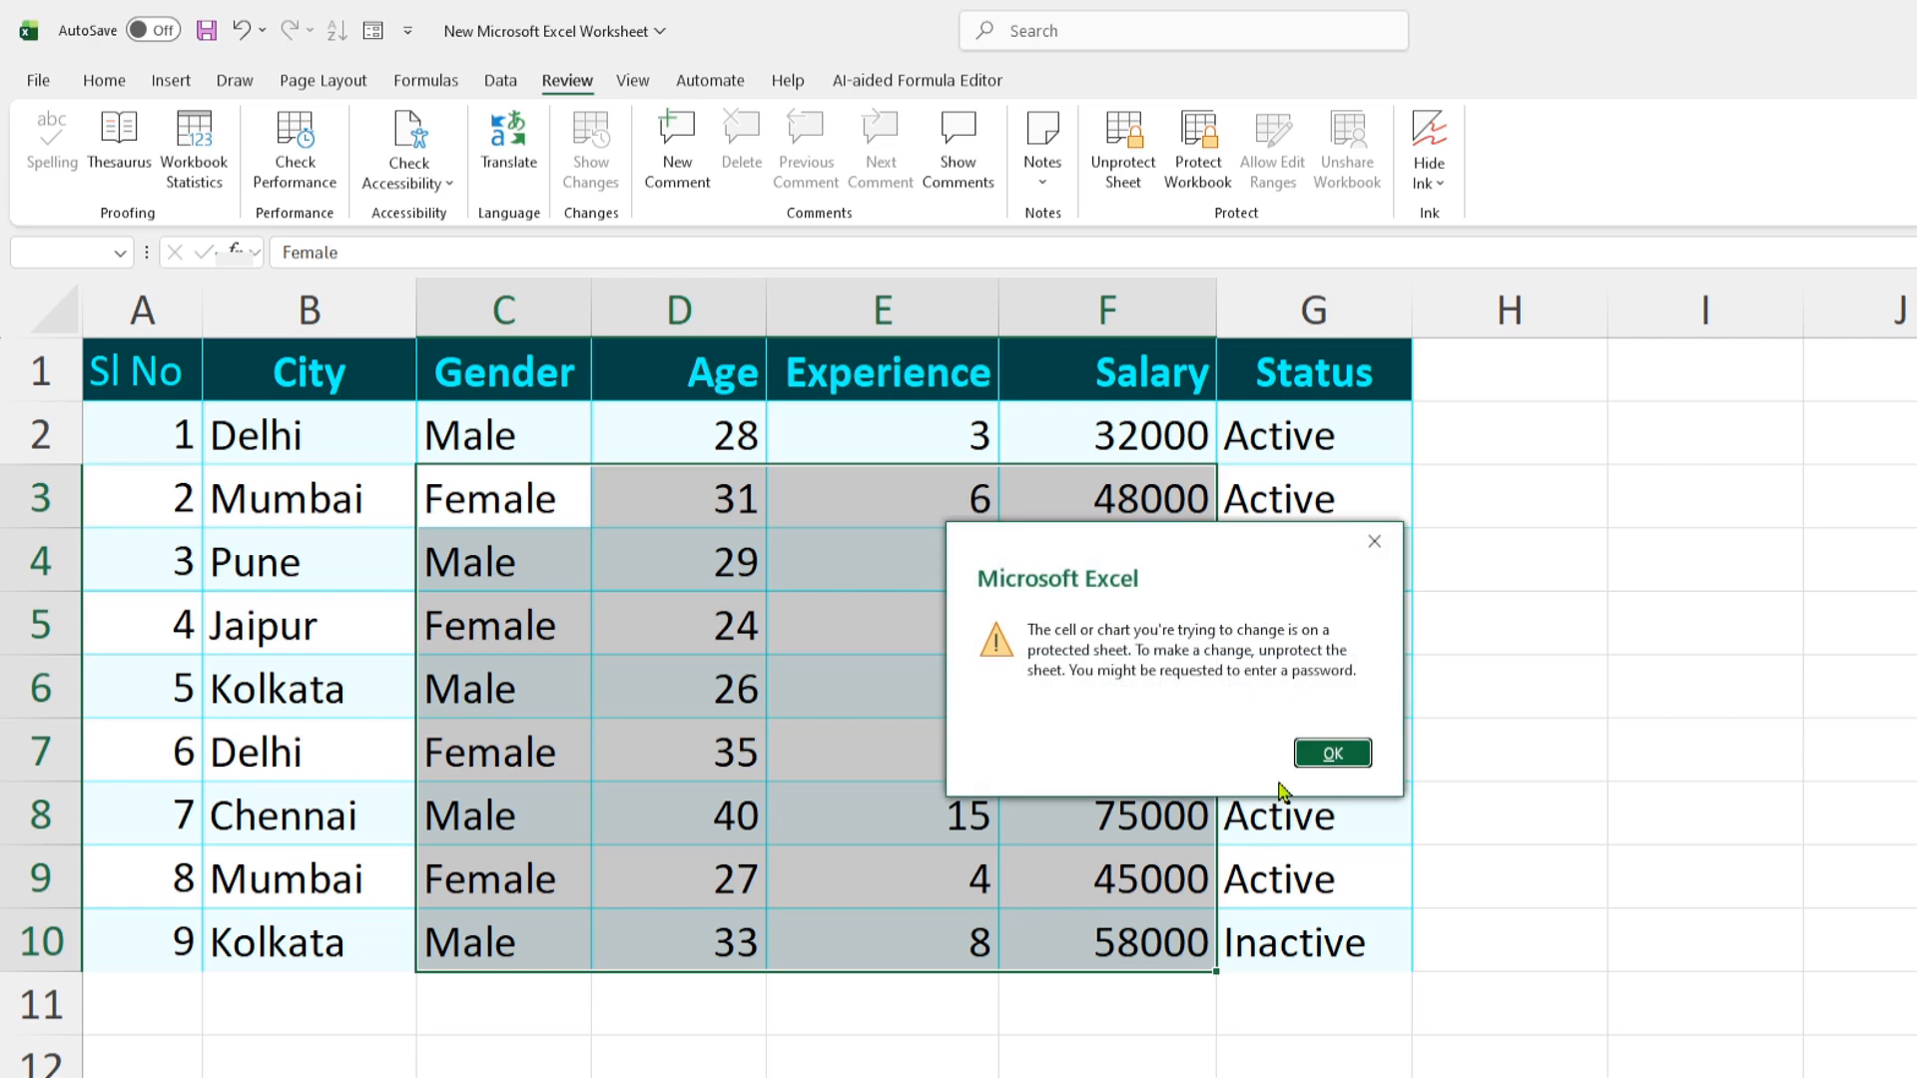
{"action": "left_click", "coordinate": [1315, 755]}
{"action": "left_click_drag", "start_coordinate": [718, 649], "coordinate": [956, 897]}
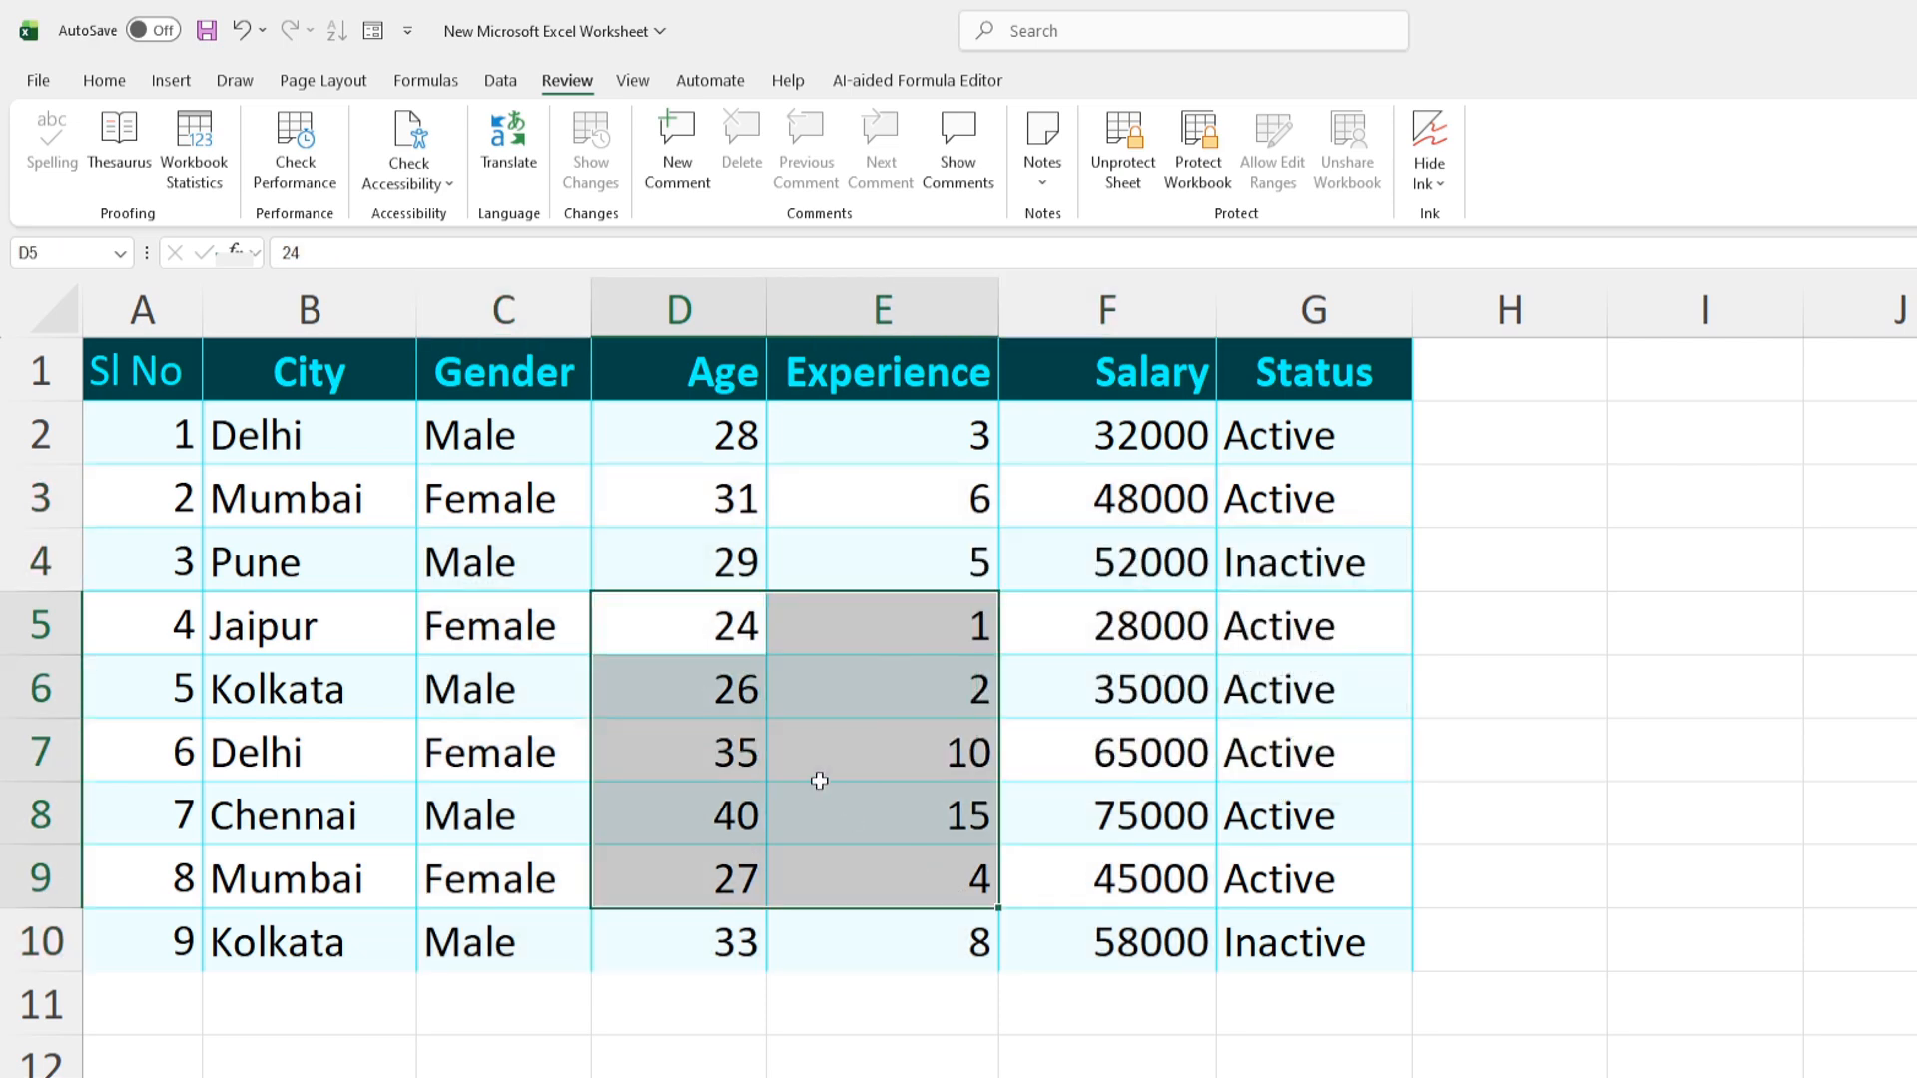
{"action": "left_click", "coordinate": [1124, 165]}
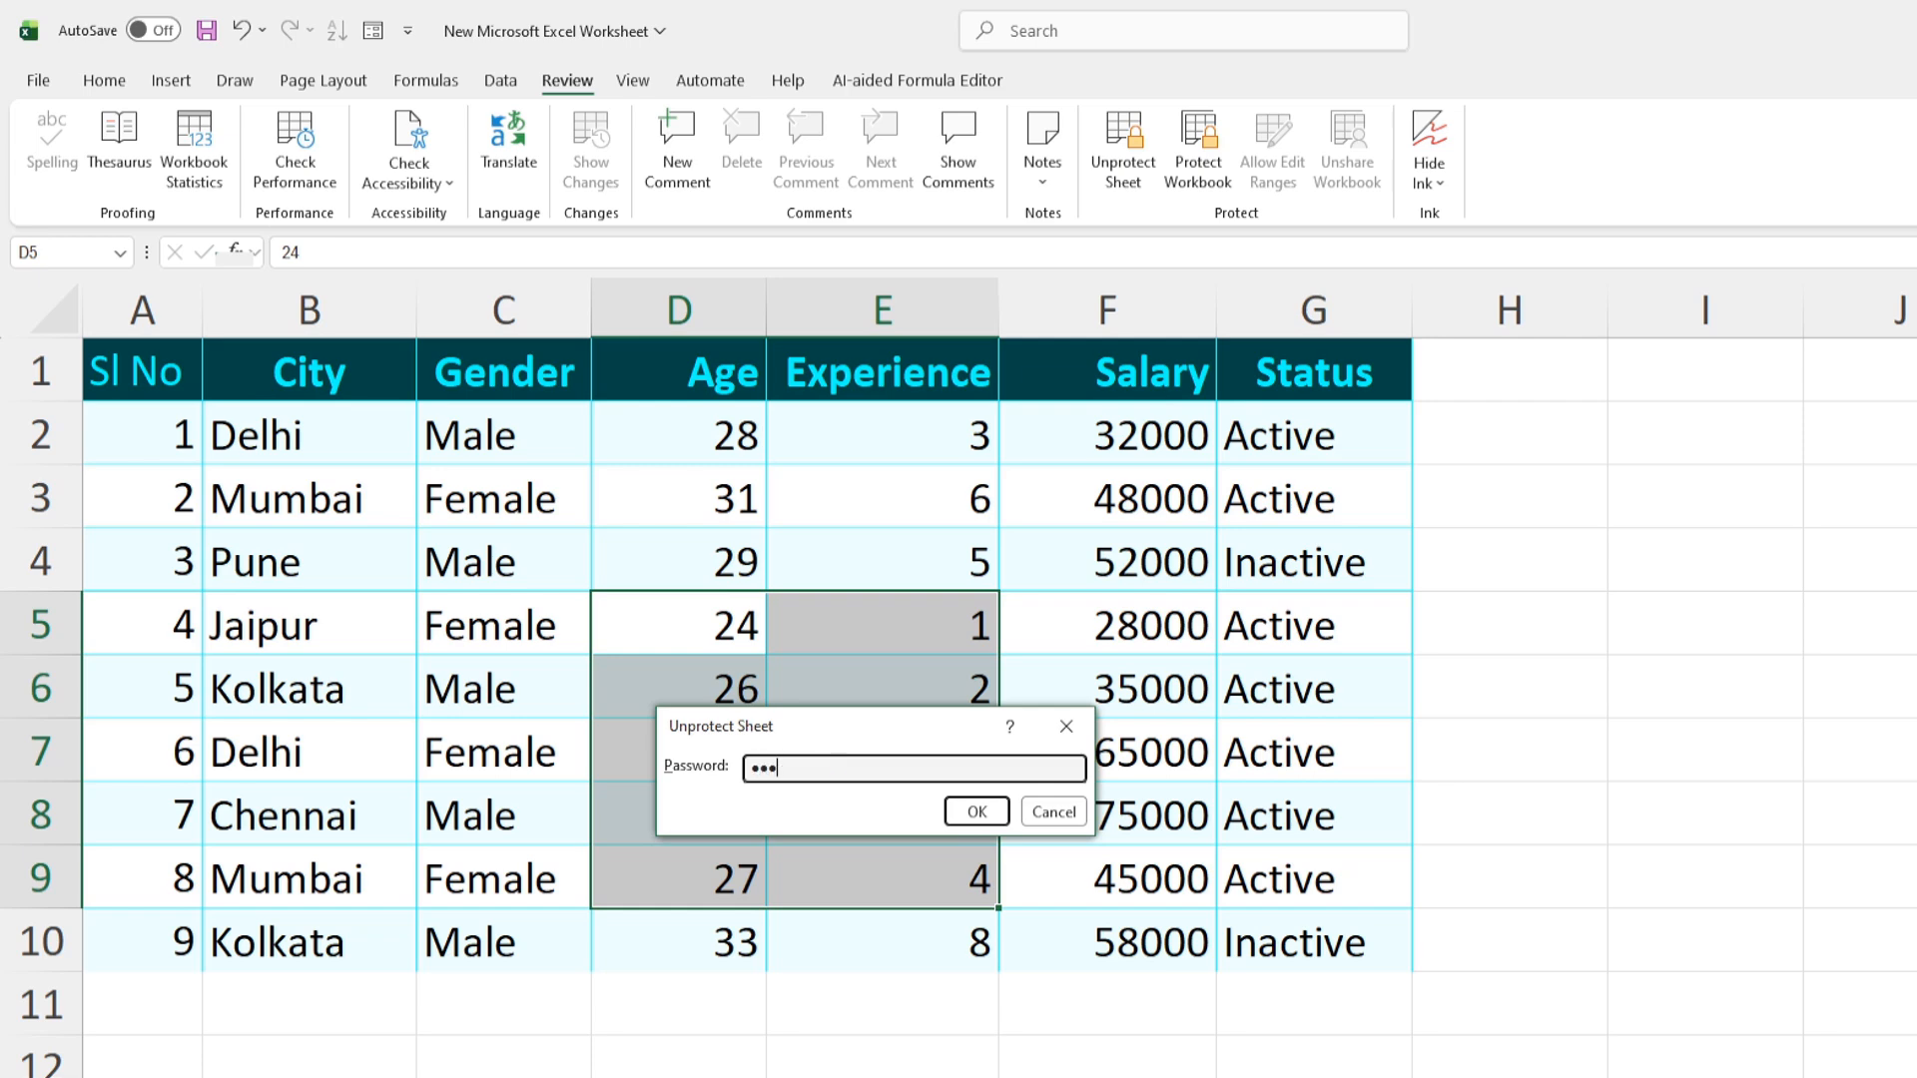
{"action": "left_click", "coordinate": [976, 812]}
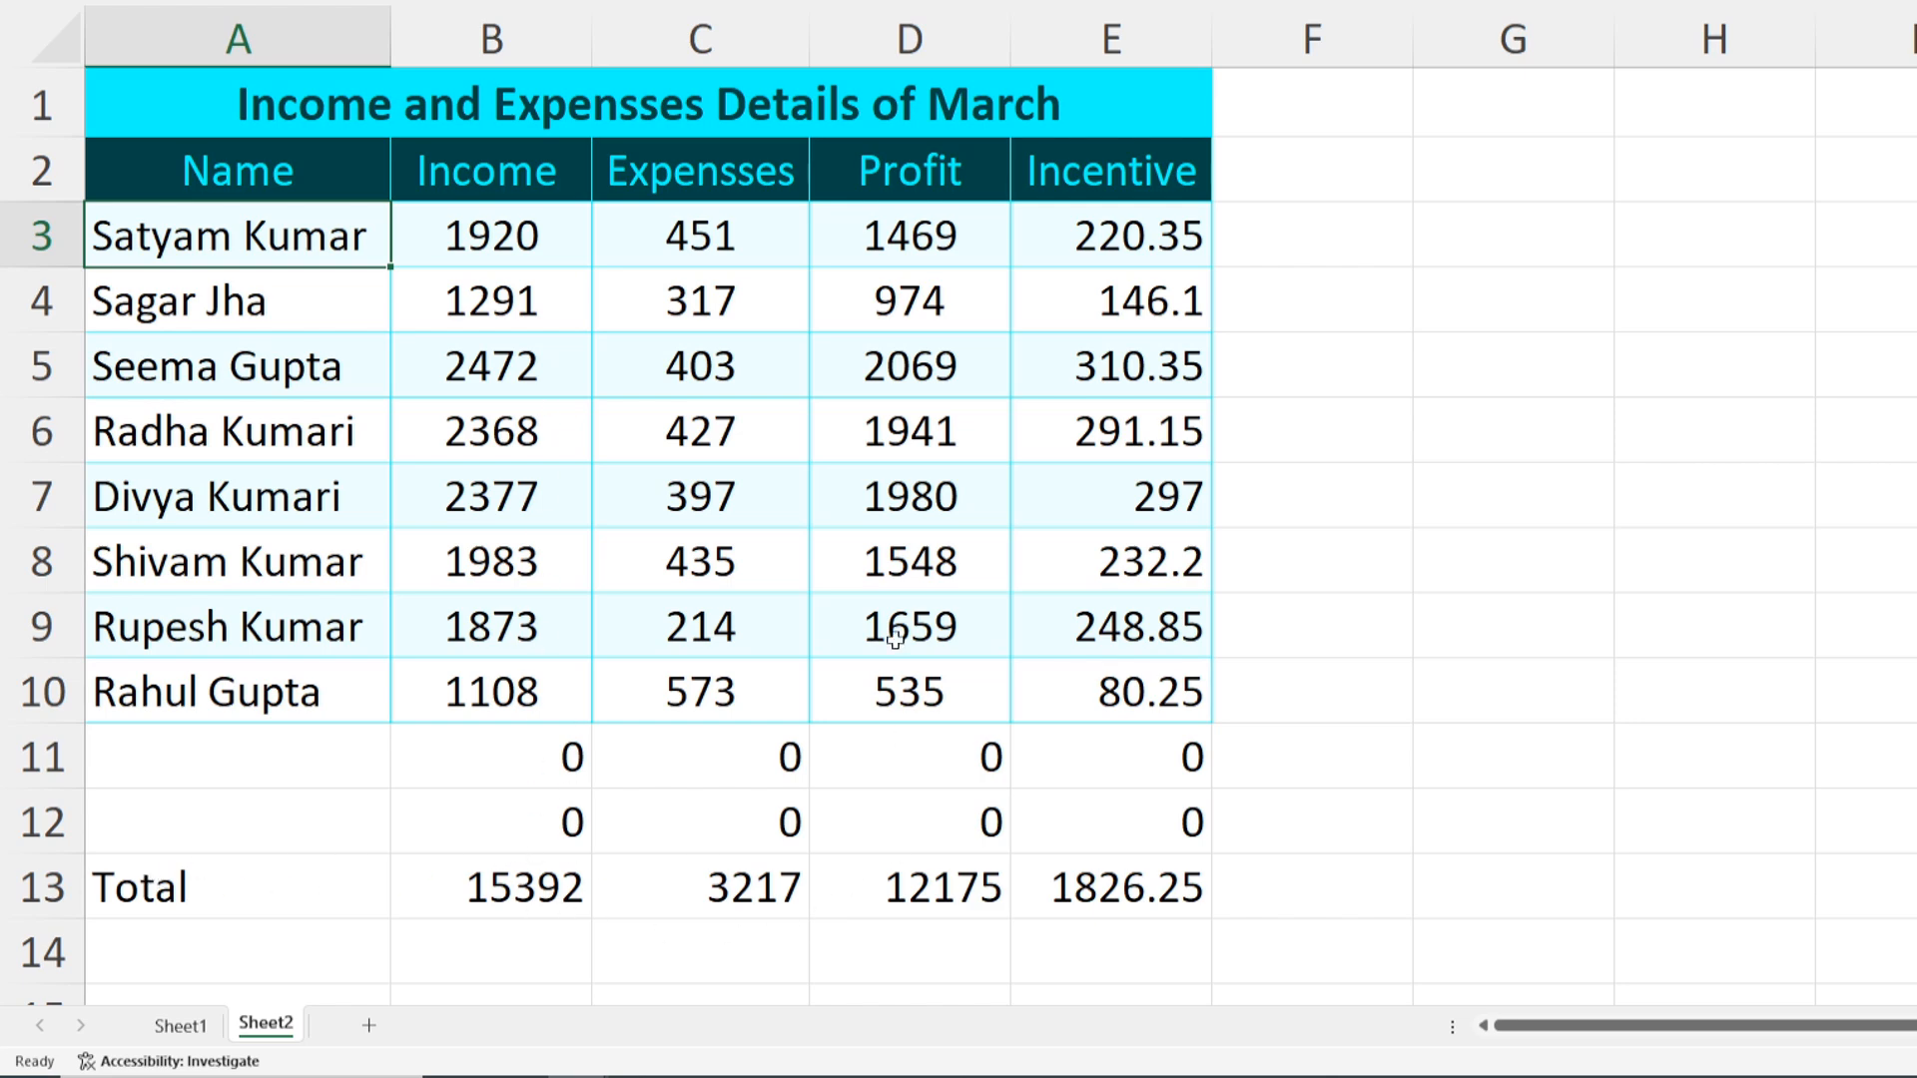
Apply the custom number format 0;; to A3:E13 so zero values in rows 11–12 are hidden
{"action": "left_click_drag", "start_coordinate": [484, 764], "coordinate": [1104, 824]}
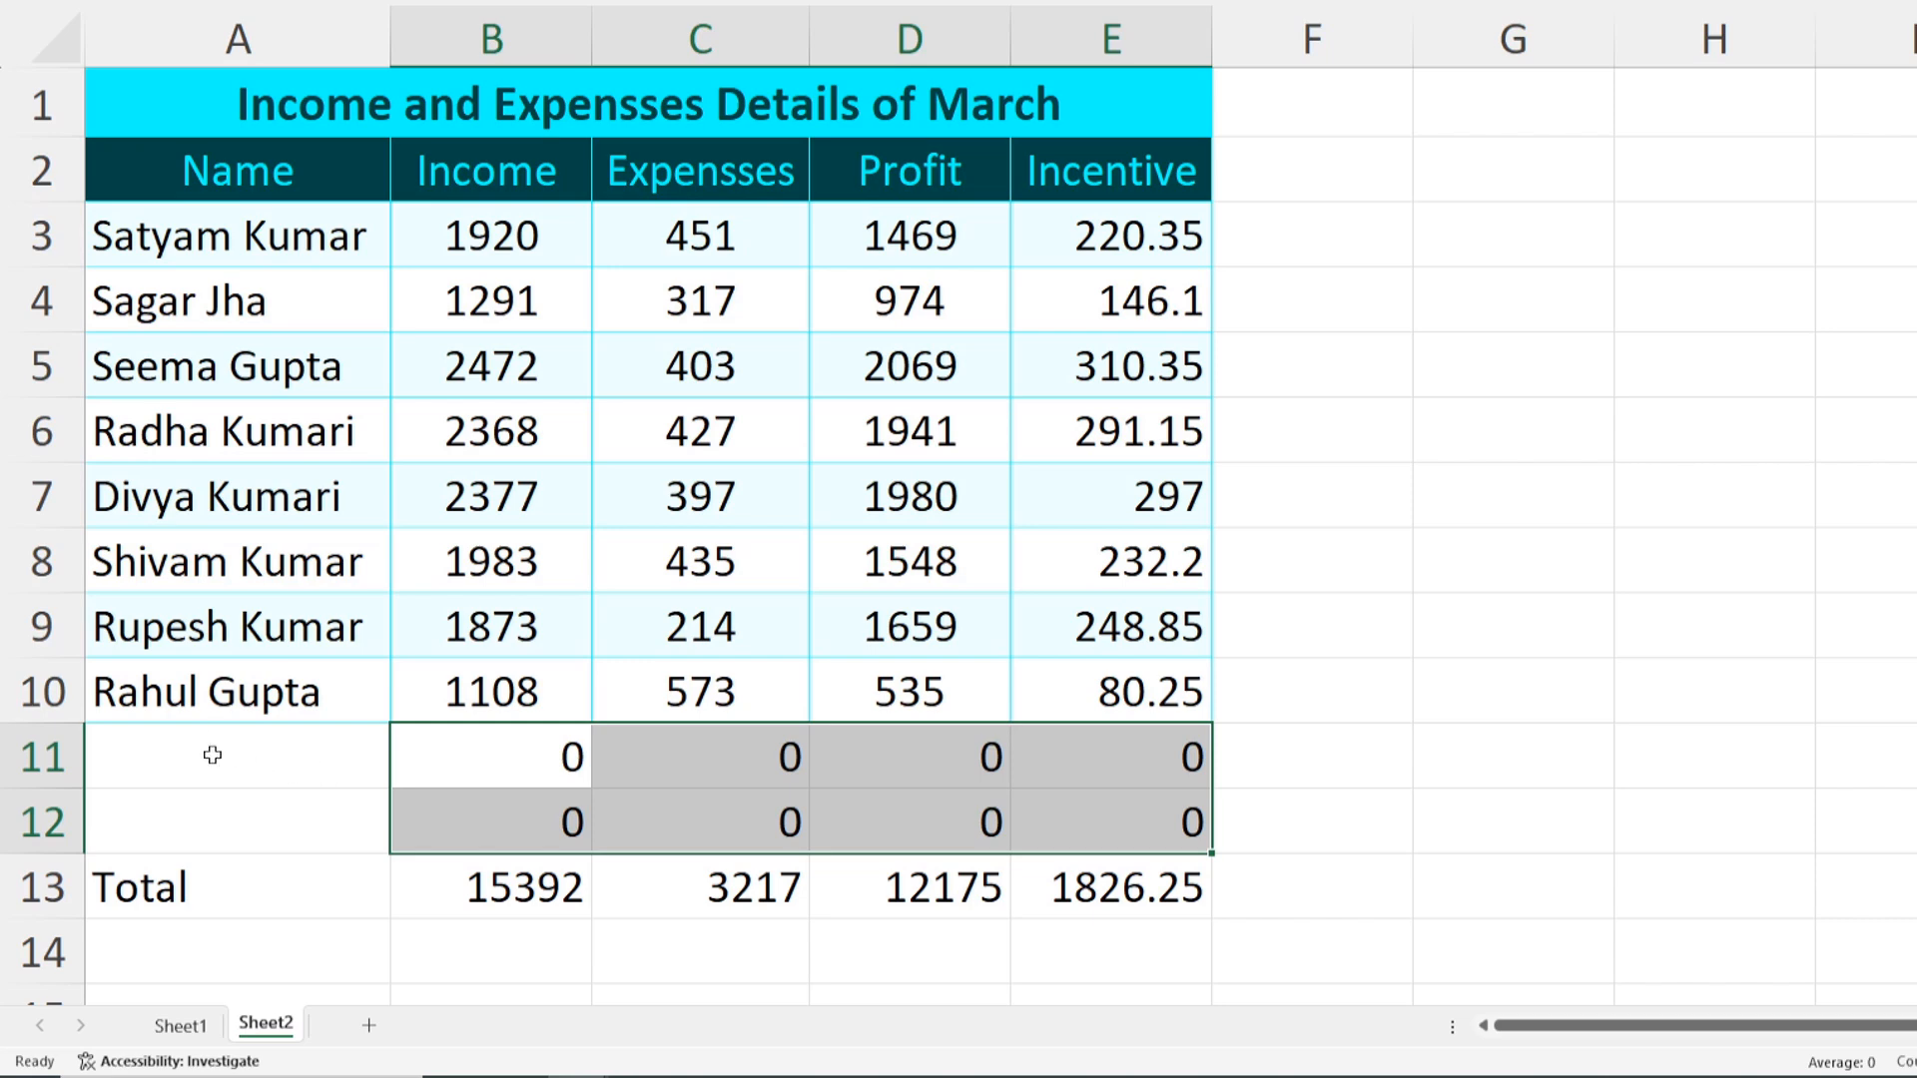
{"action": "left_click_drag", "start_coordinate": [153, 234], "coordinate": [1119, 859]}
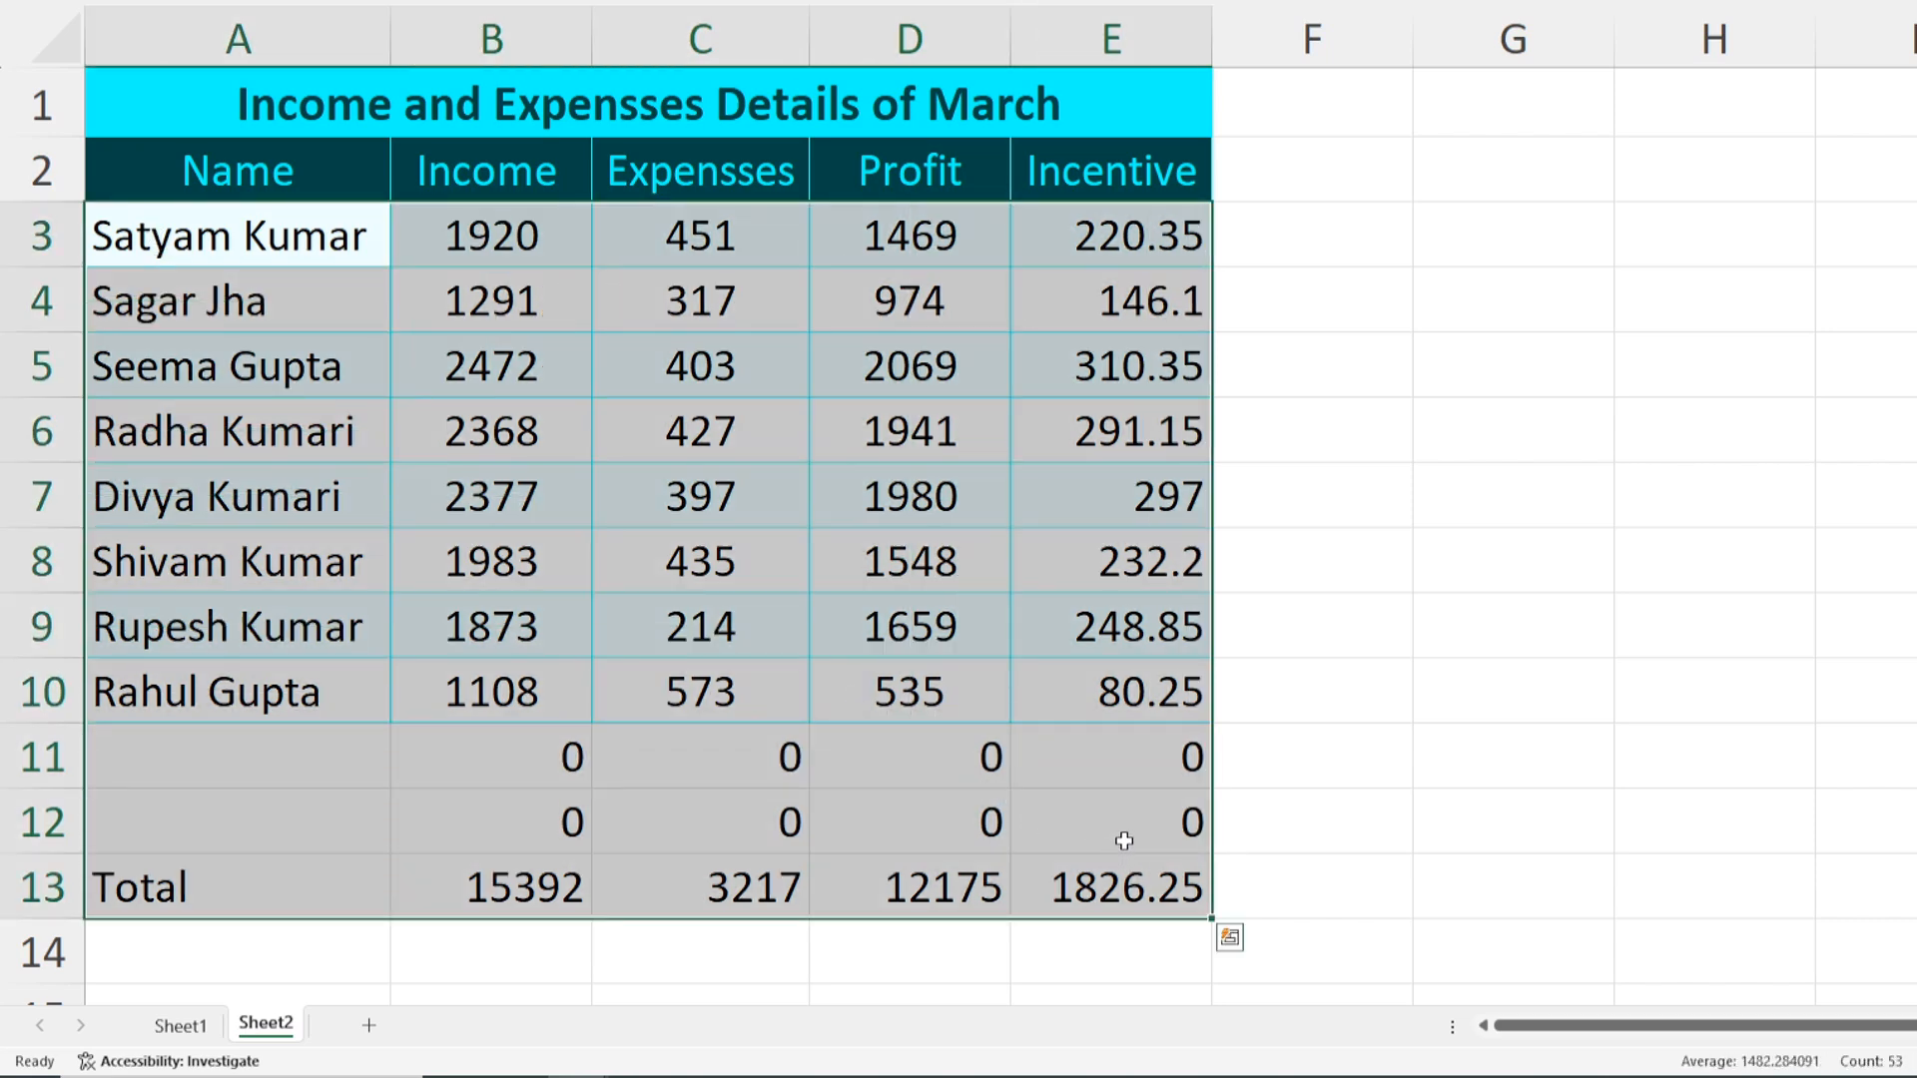
{"action": "key", "text": "ctrl+1"}
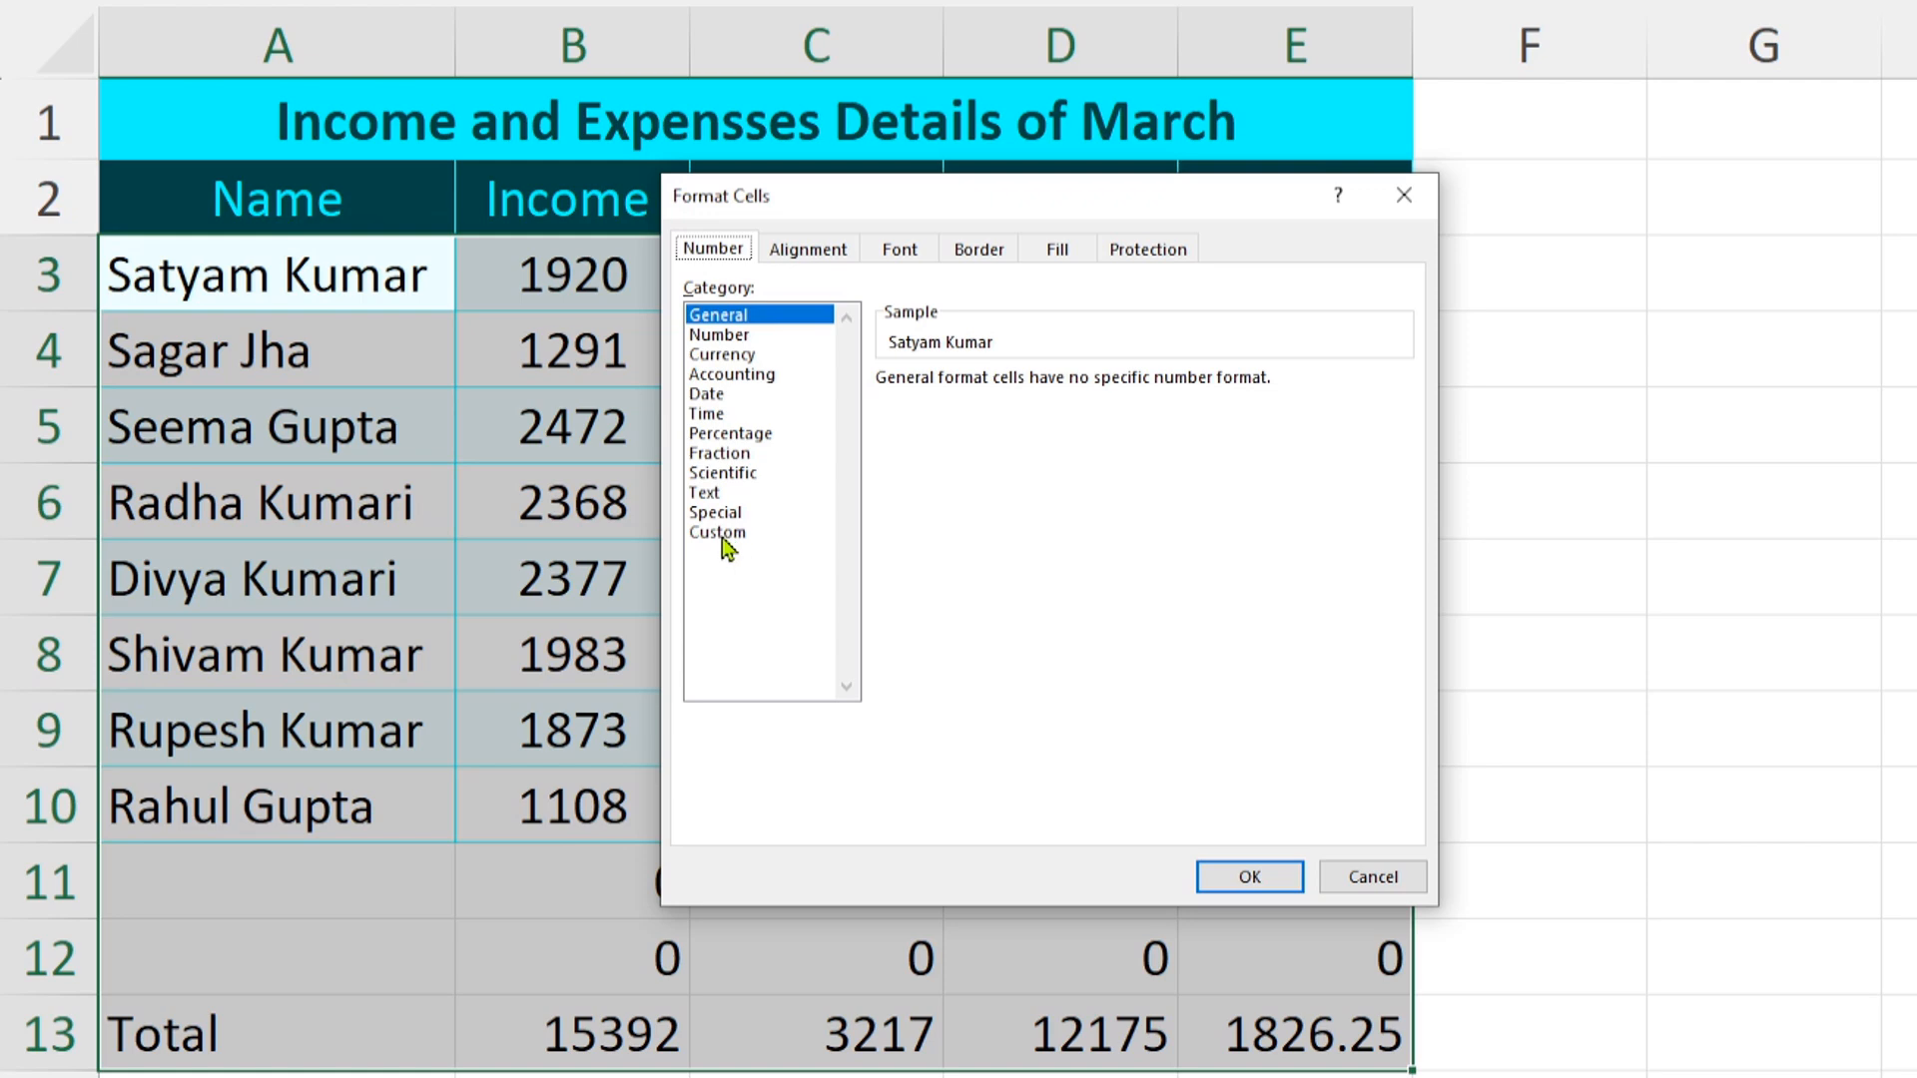
{"action": "left_click", "coordinate": [721, 535]}
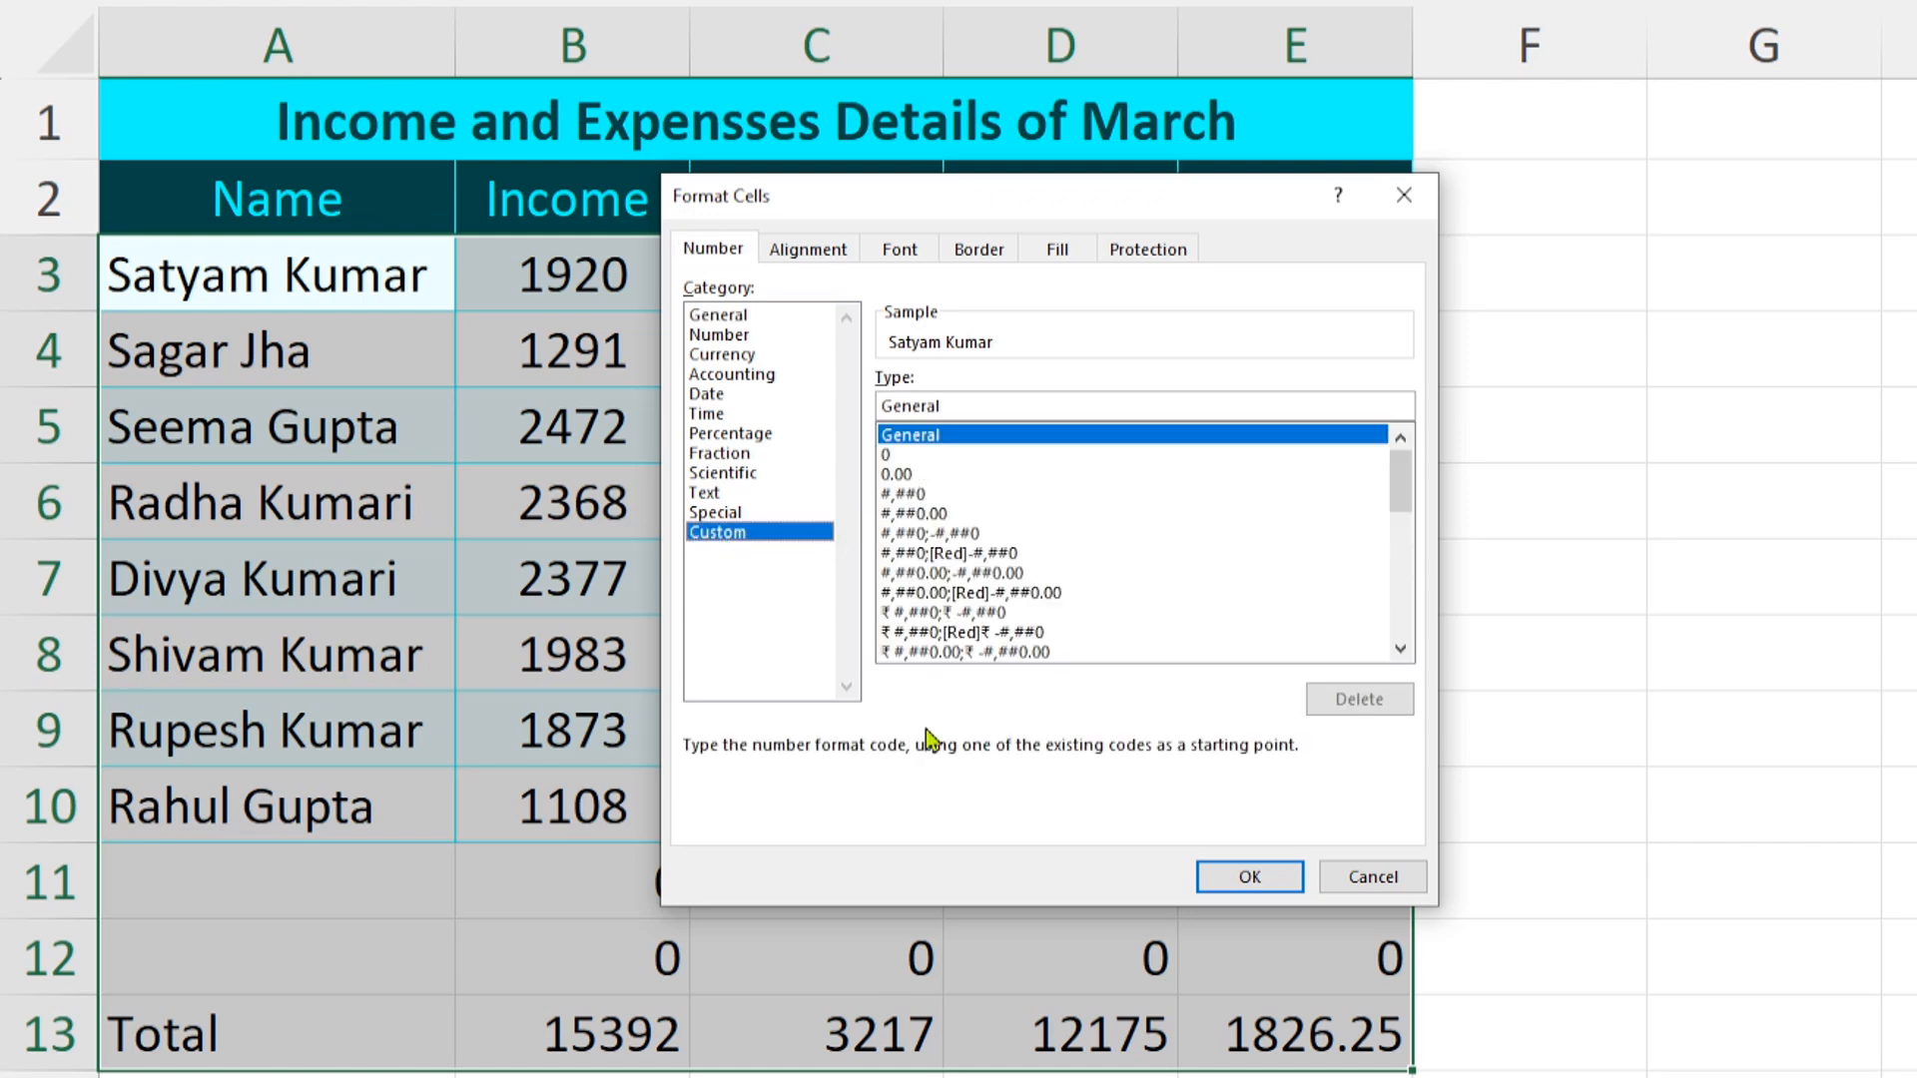
{"action": "left_click_drag", "start_coordinate": [985, 409], "coordinate": [827, 404]}
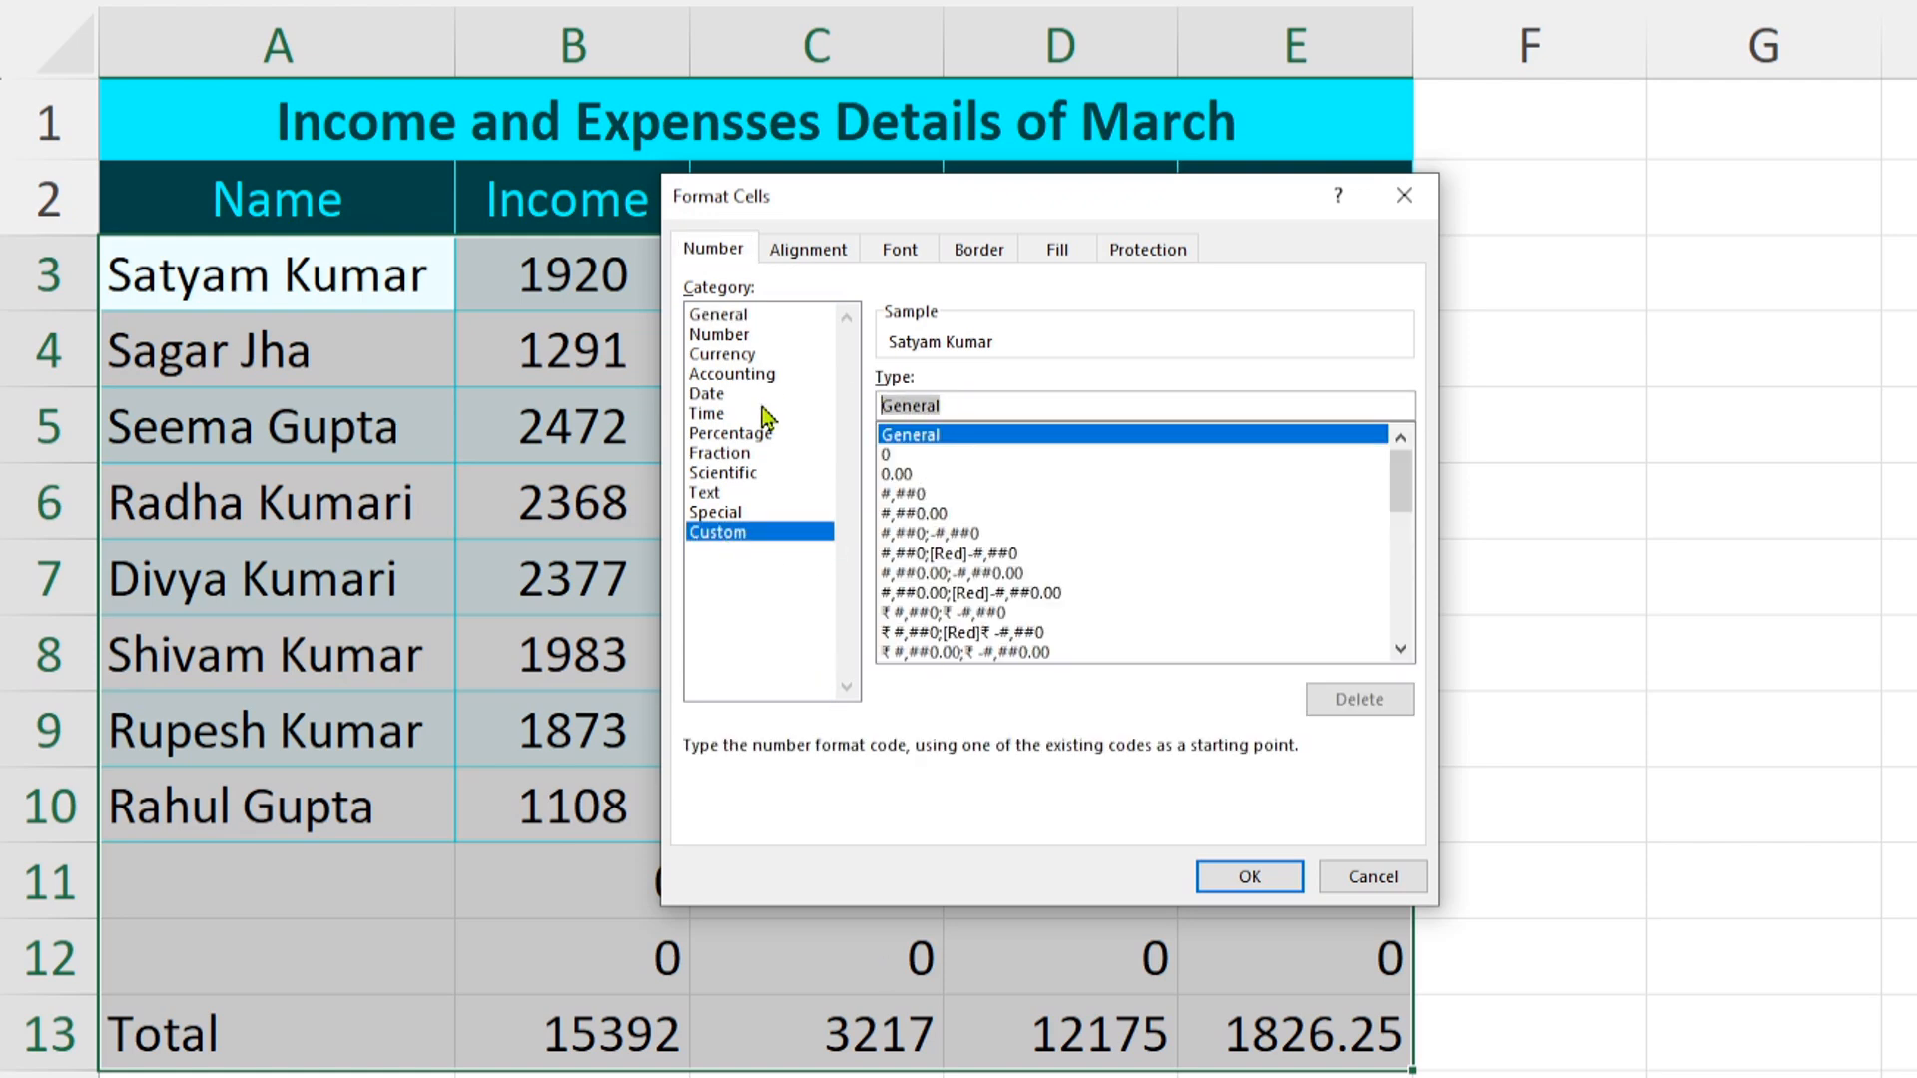
{"action": "type", "text": "0"}
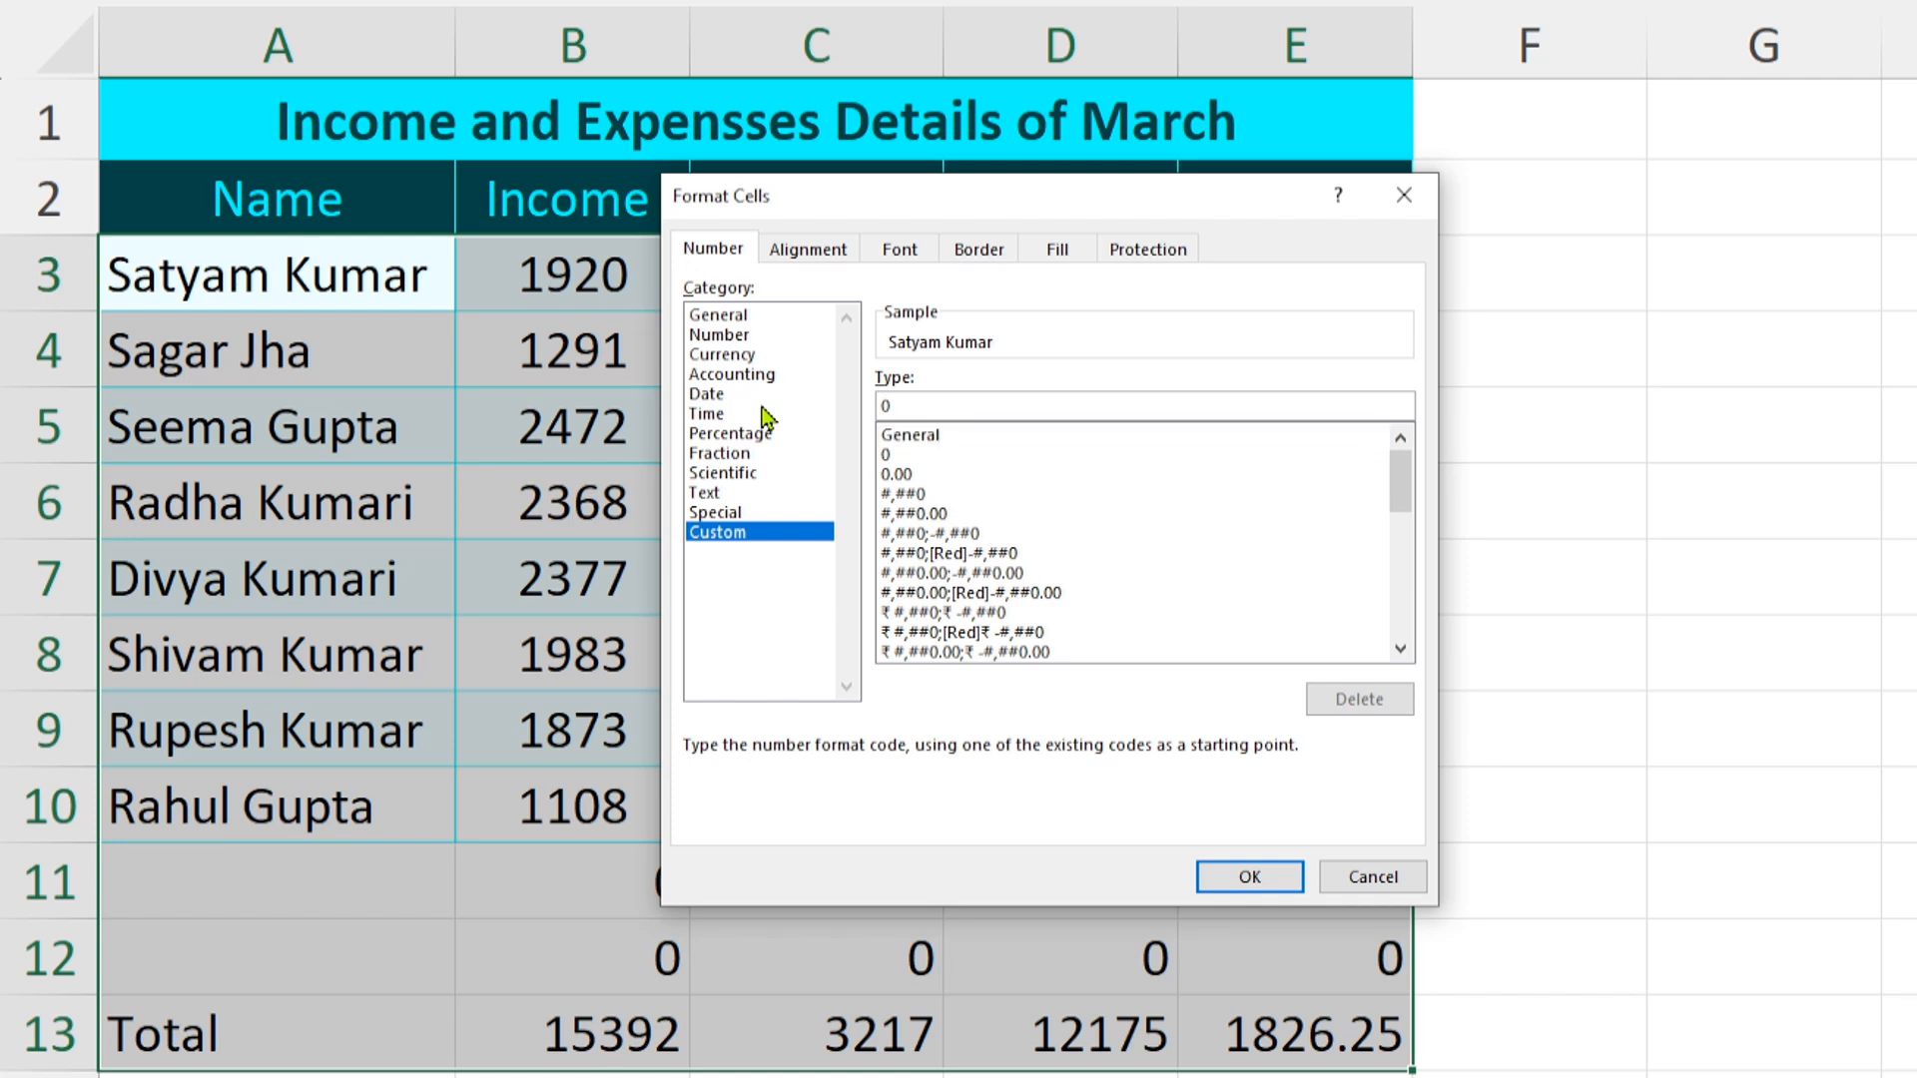
{"action": "type", "text": ";;"}
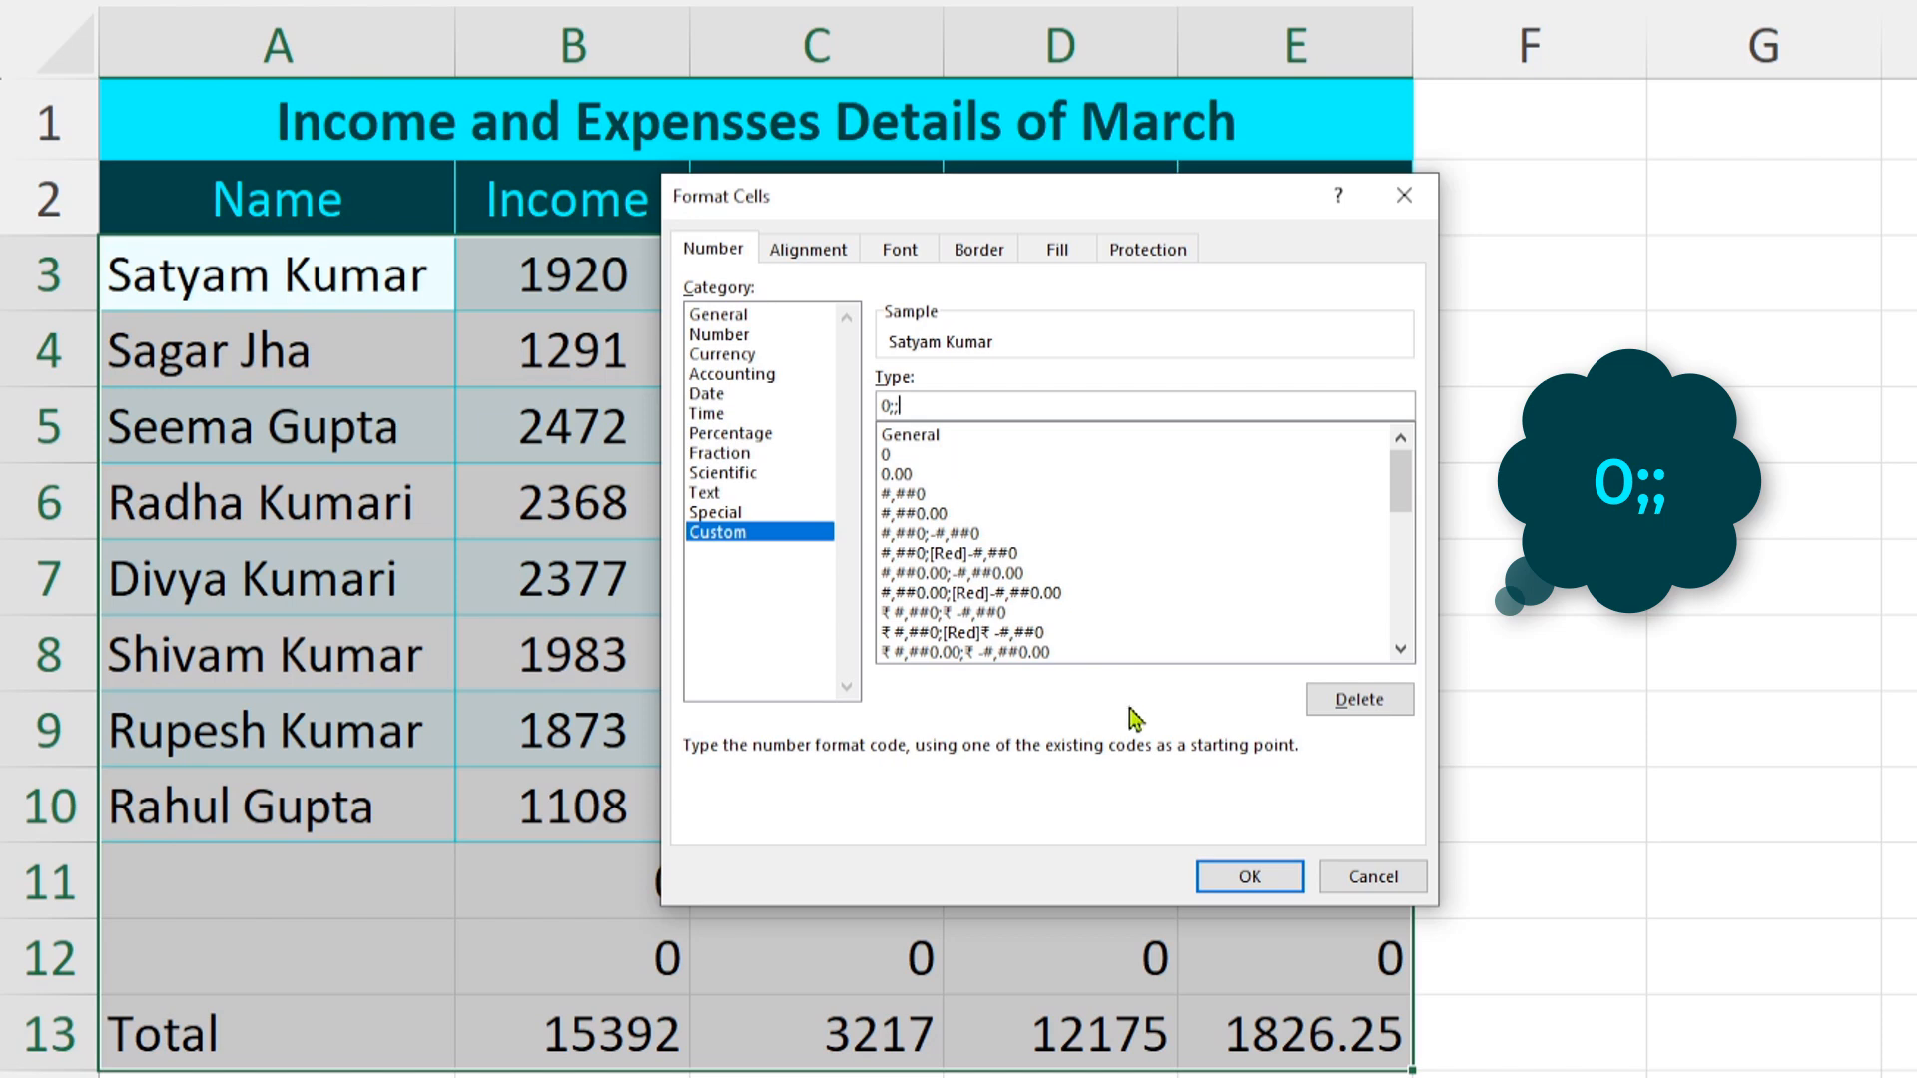
{"action": "left_click", "coordinate": [1247, 891]}
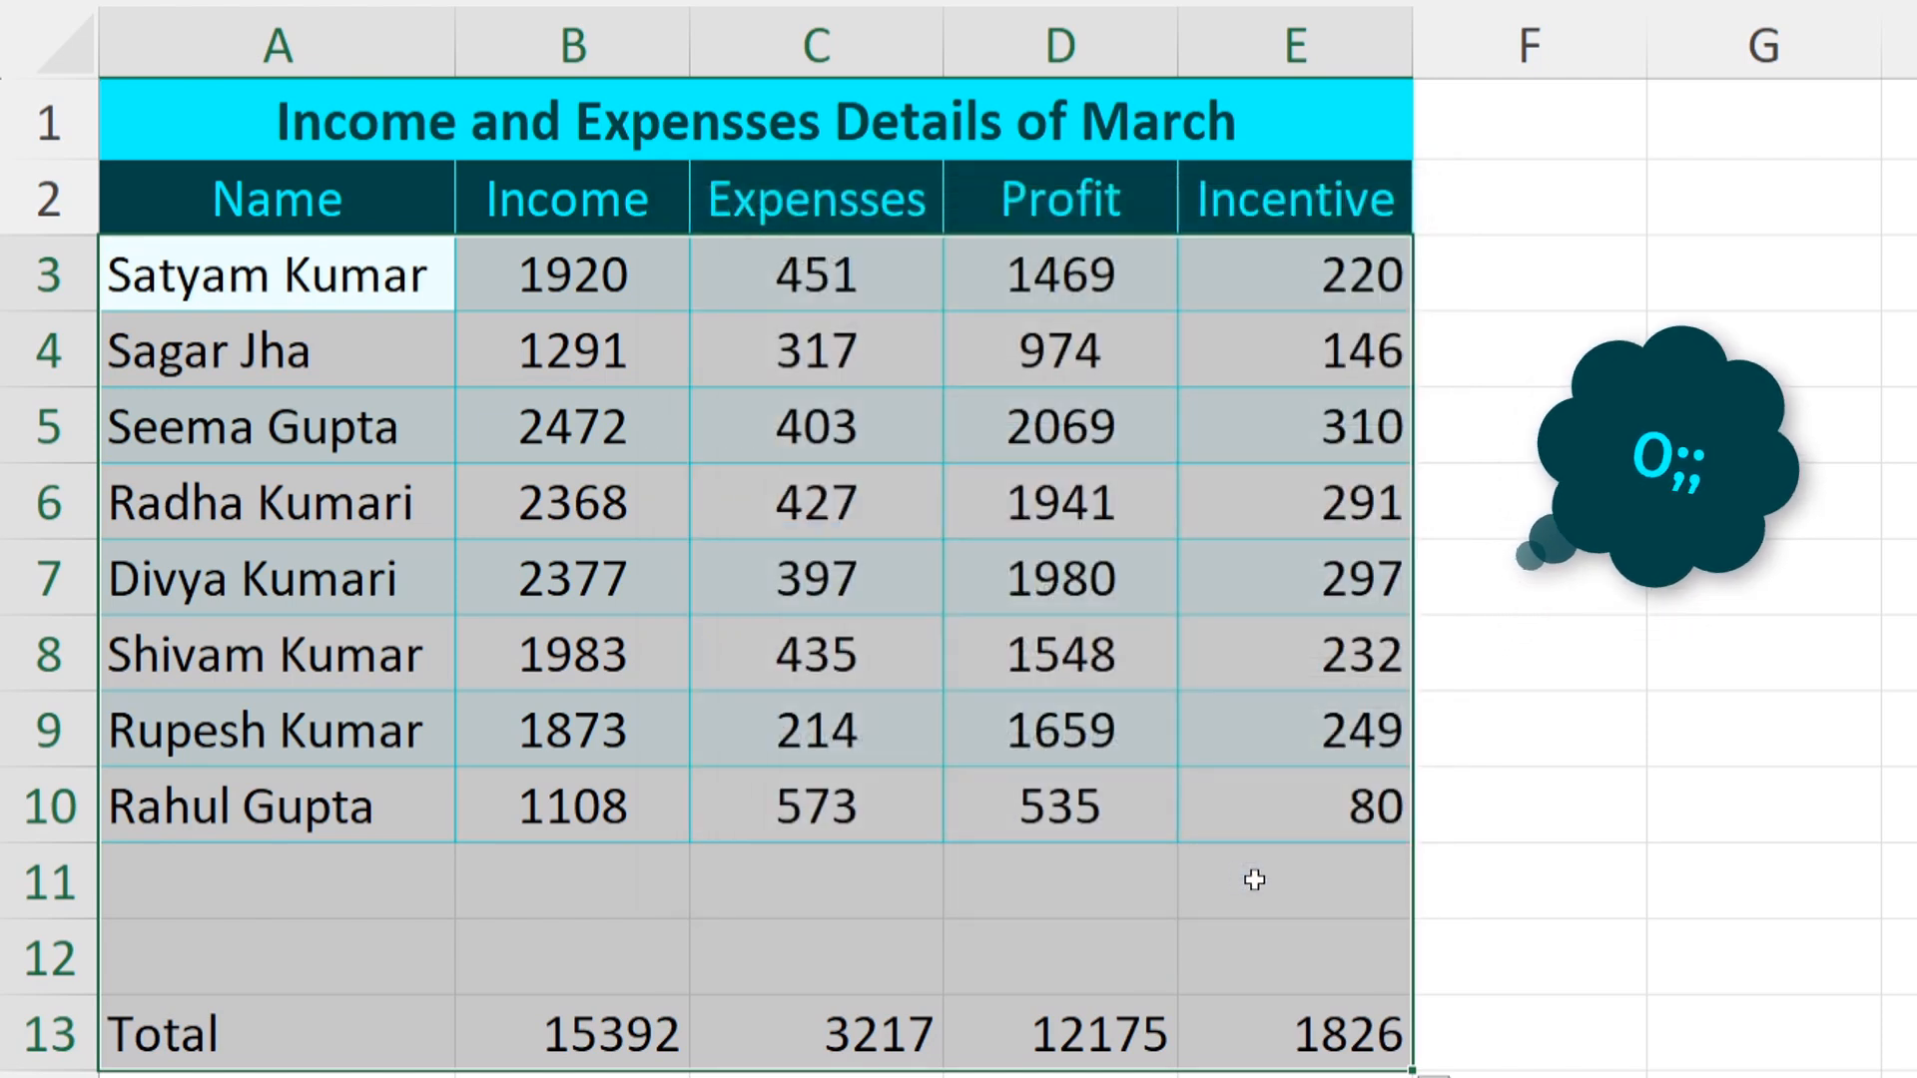
Change the C5 expense from 403 to 0 and check that it displays blank
{"action": "left_click", "coordinate": [1548, 852]}
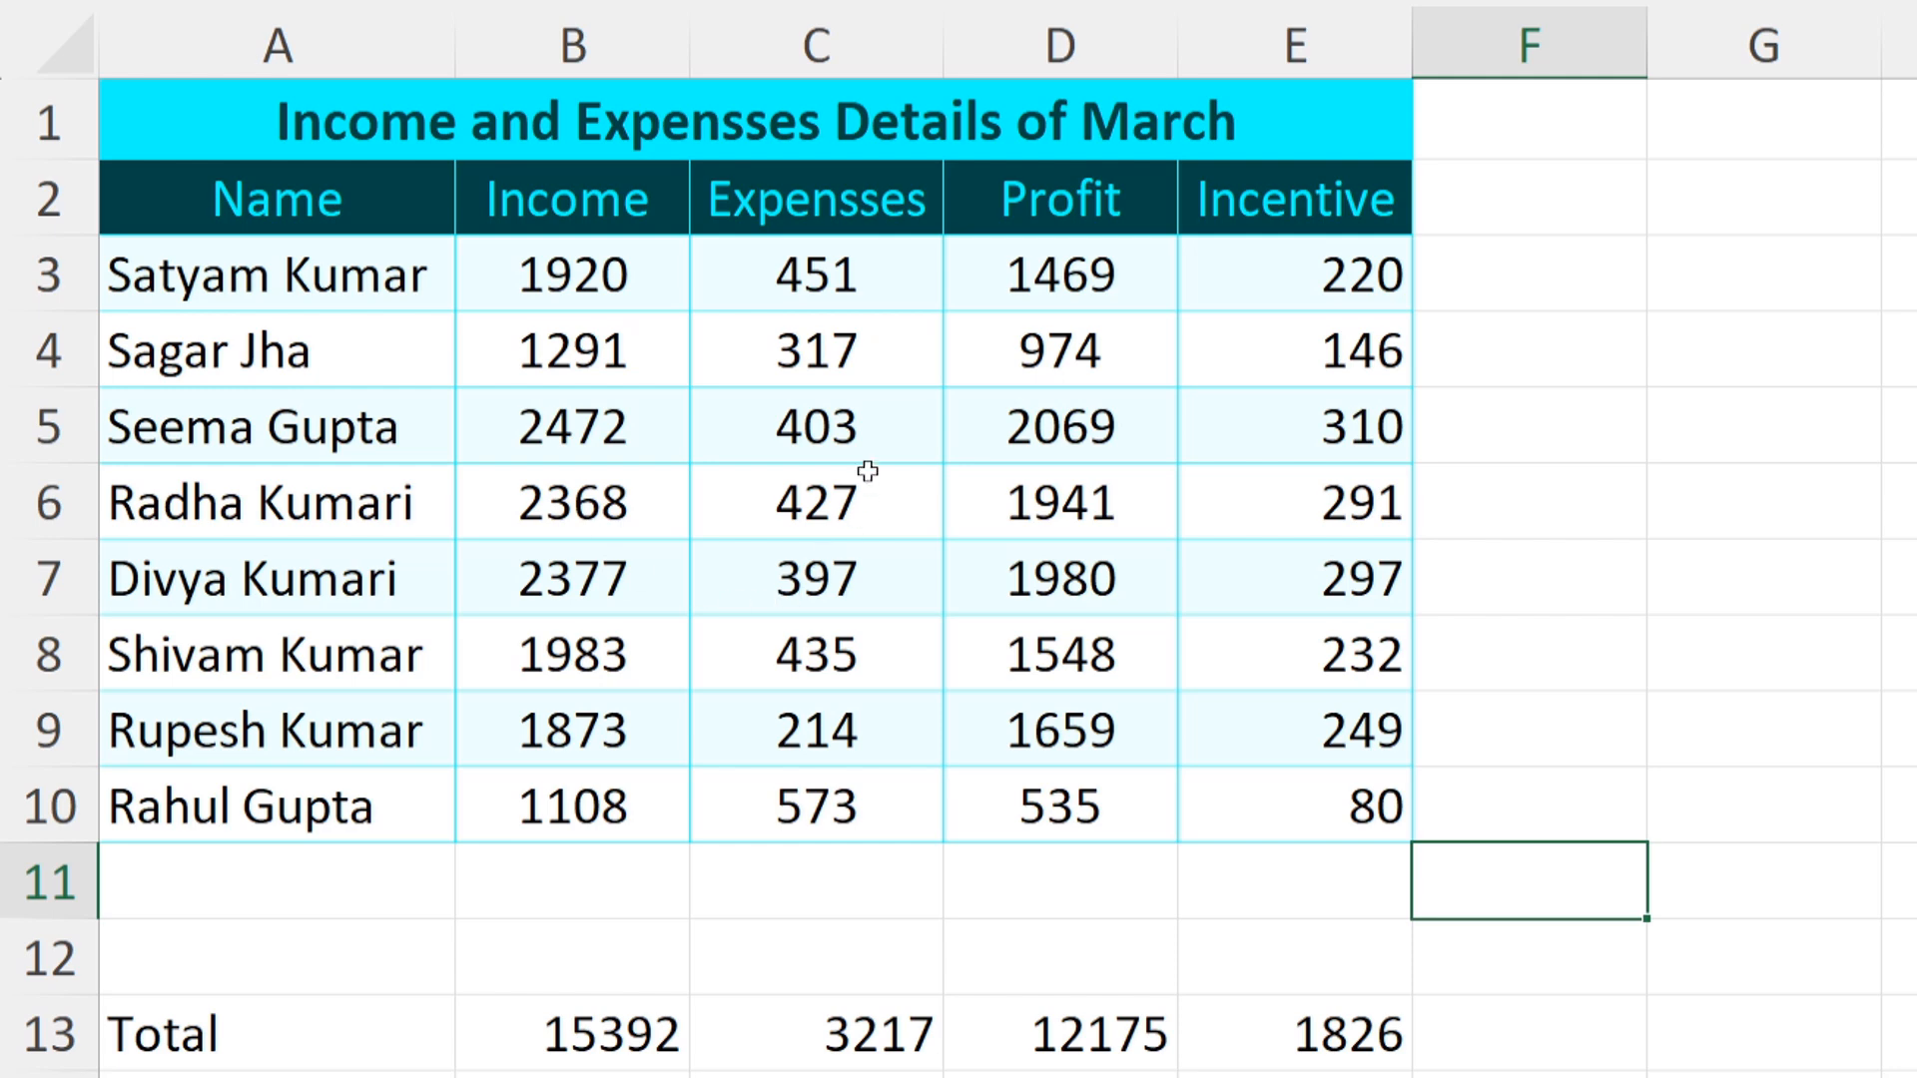
{"action": "left_click", "coordinate": [822, 449]}
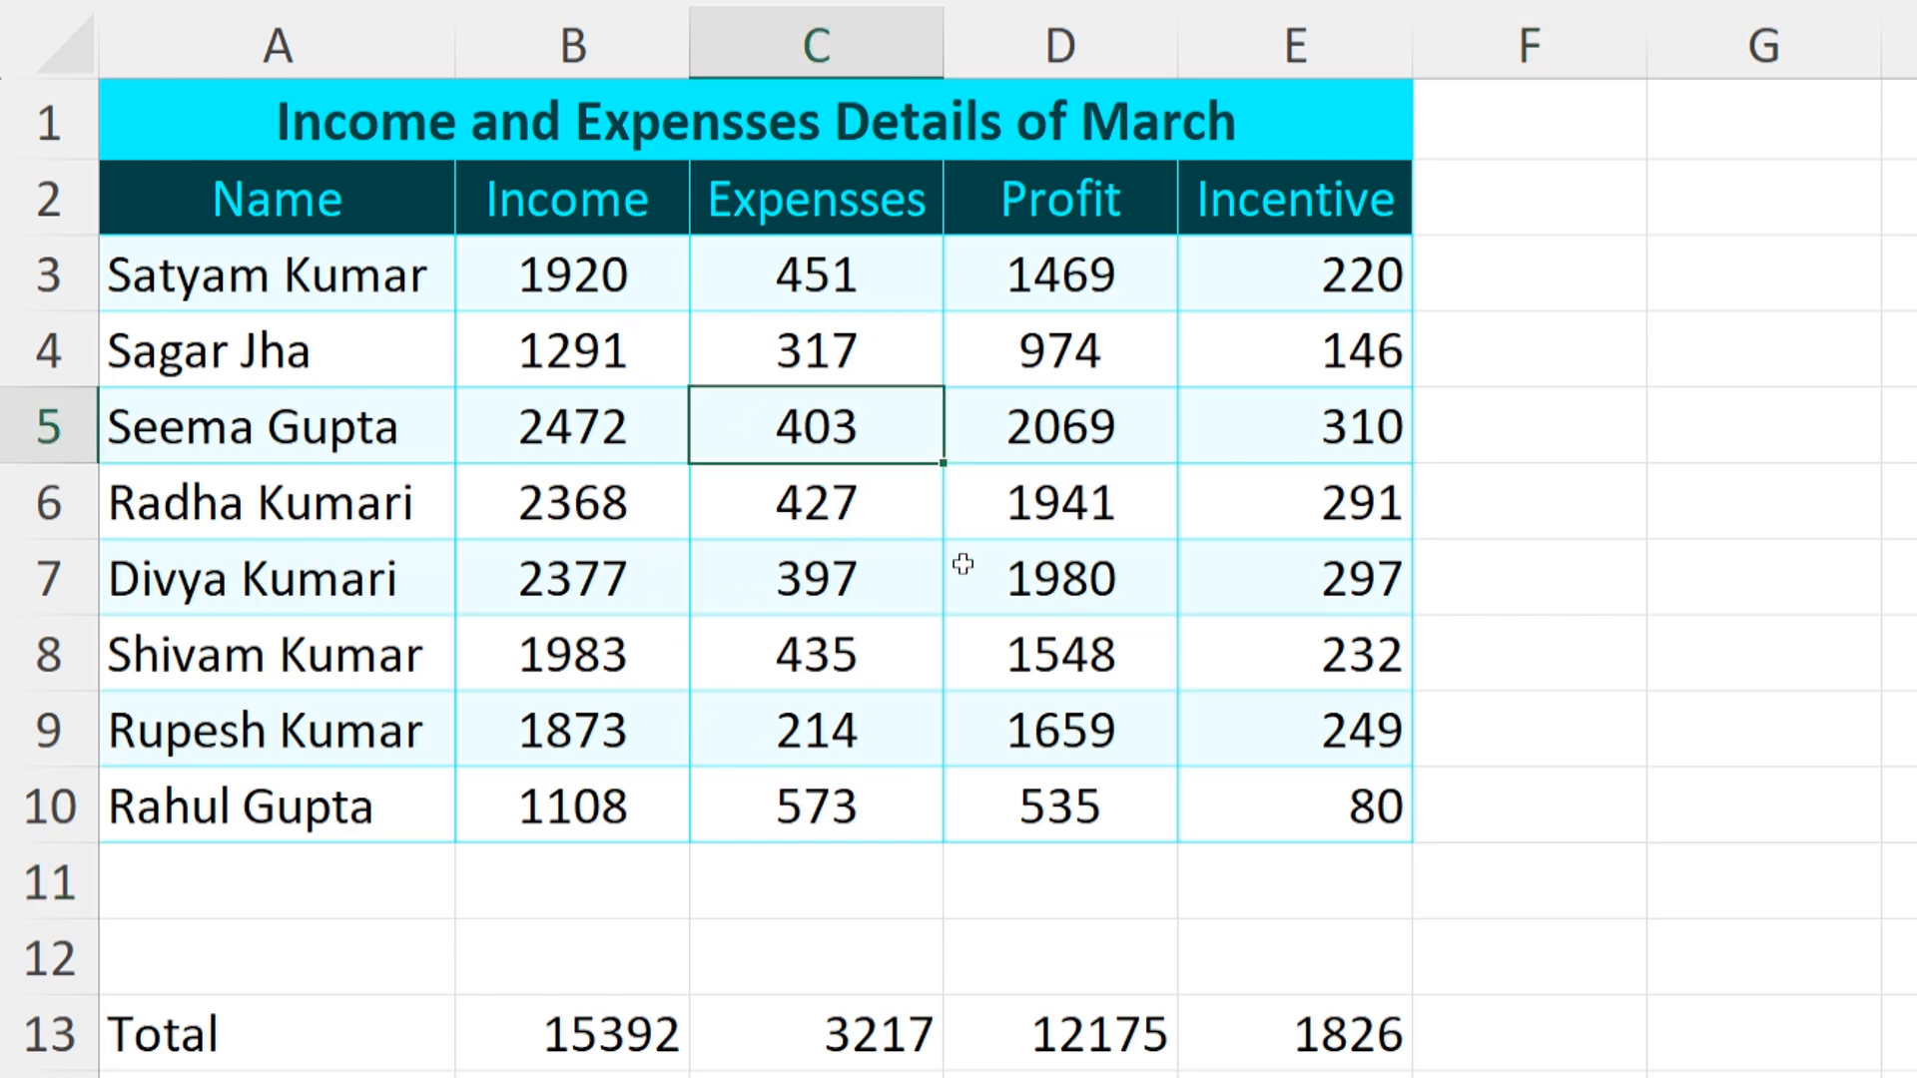
{"action": "type", "text": "0"}
{"action": "key", "text": "Return"}
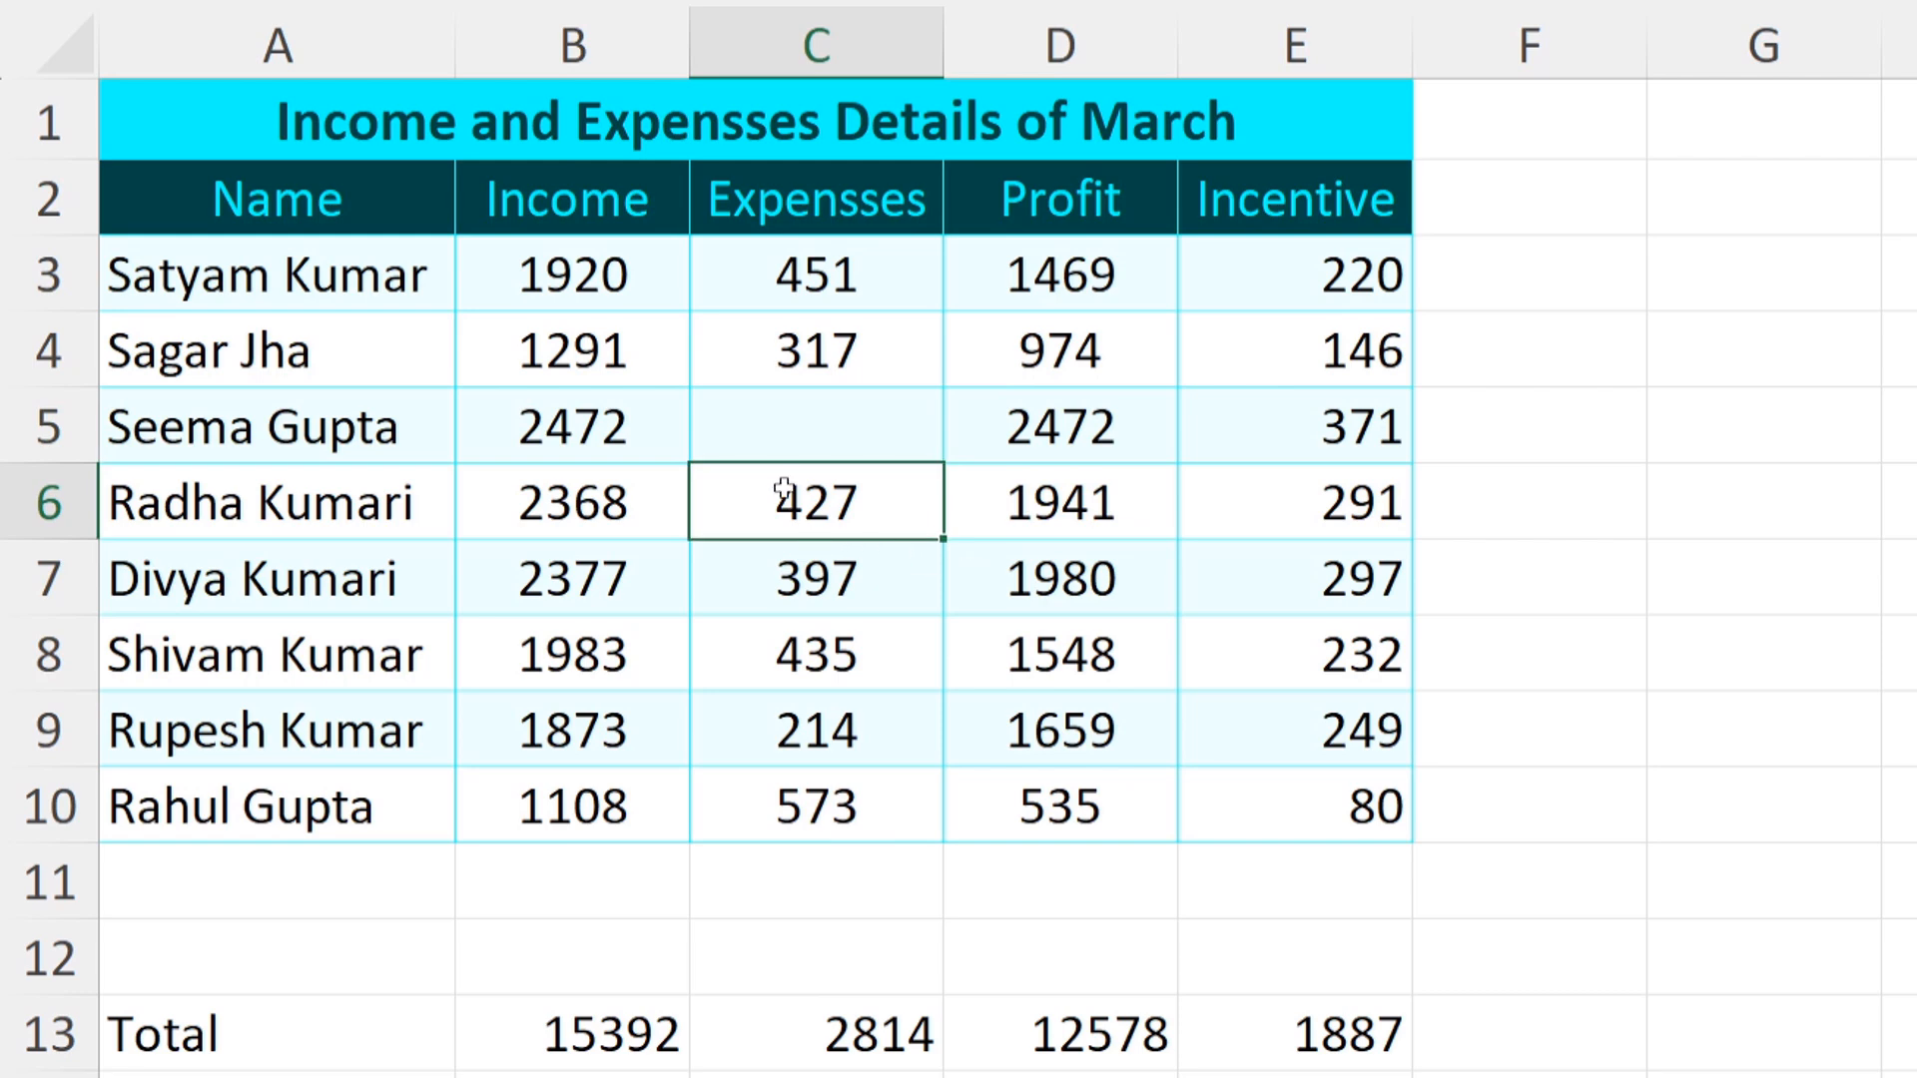
{"action": "left_click", "coordinate": [811, 416]}
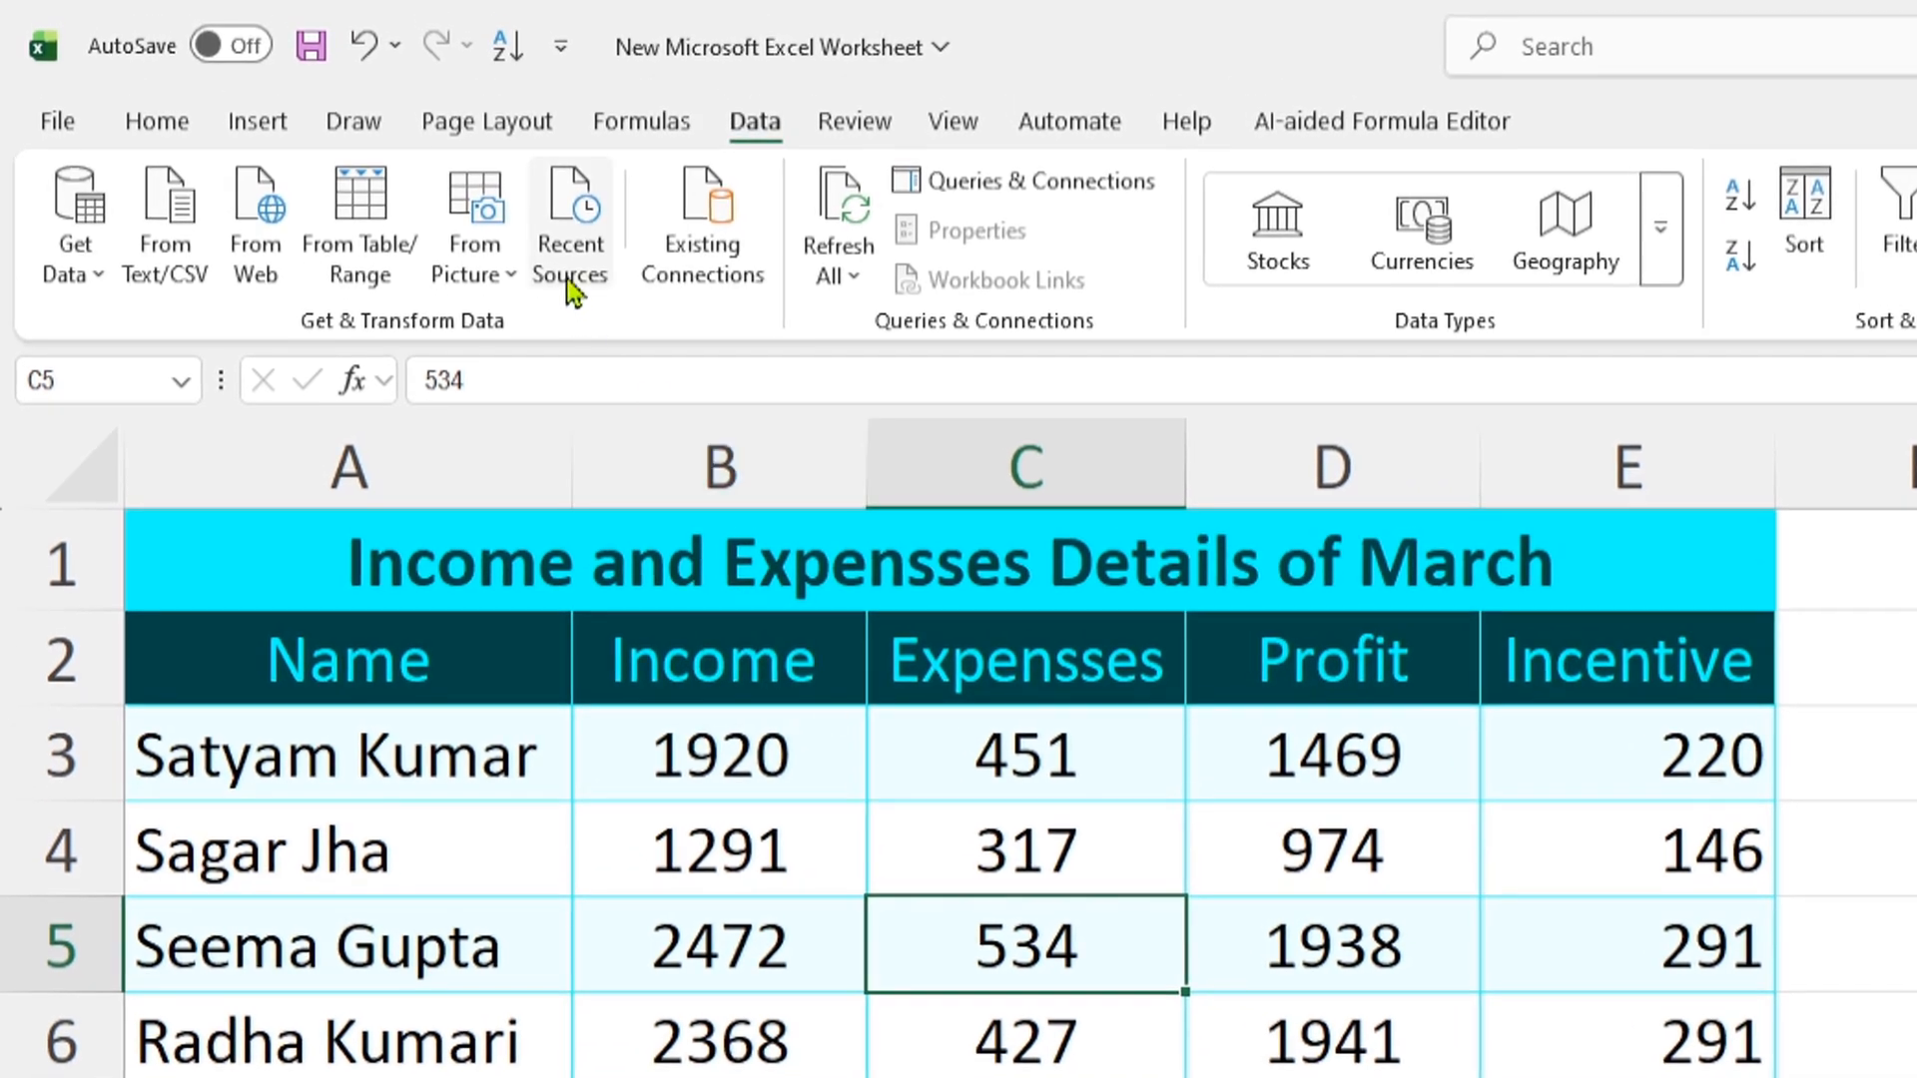
Add the Form… command from All Commands to the Quick Access Toolbar in Excel Options
{"action": "left_click", "coordinate": [559, 50]}
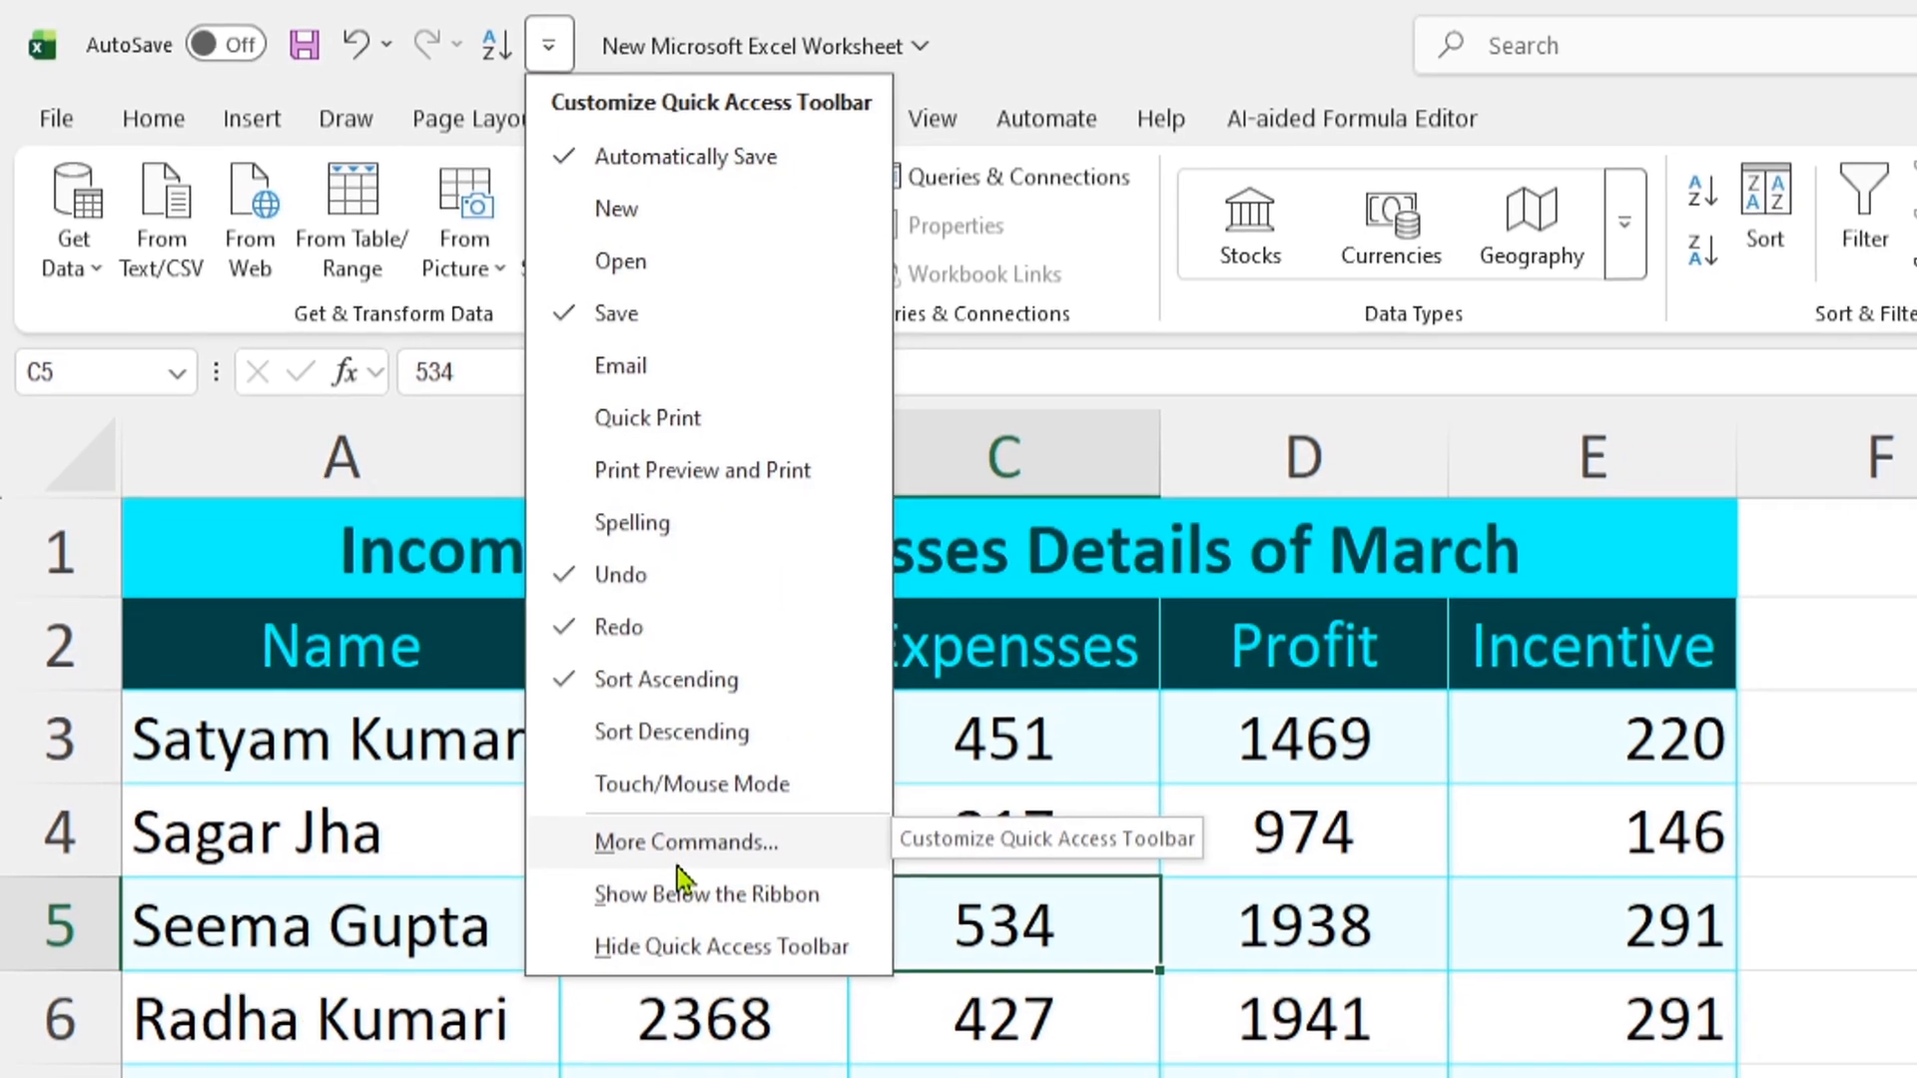
{"action": "left_click", "coordinate": [679, 864]}
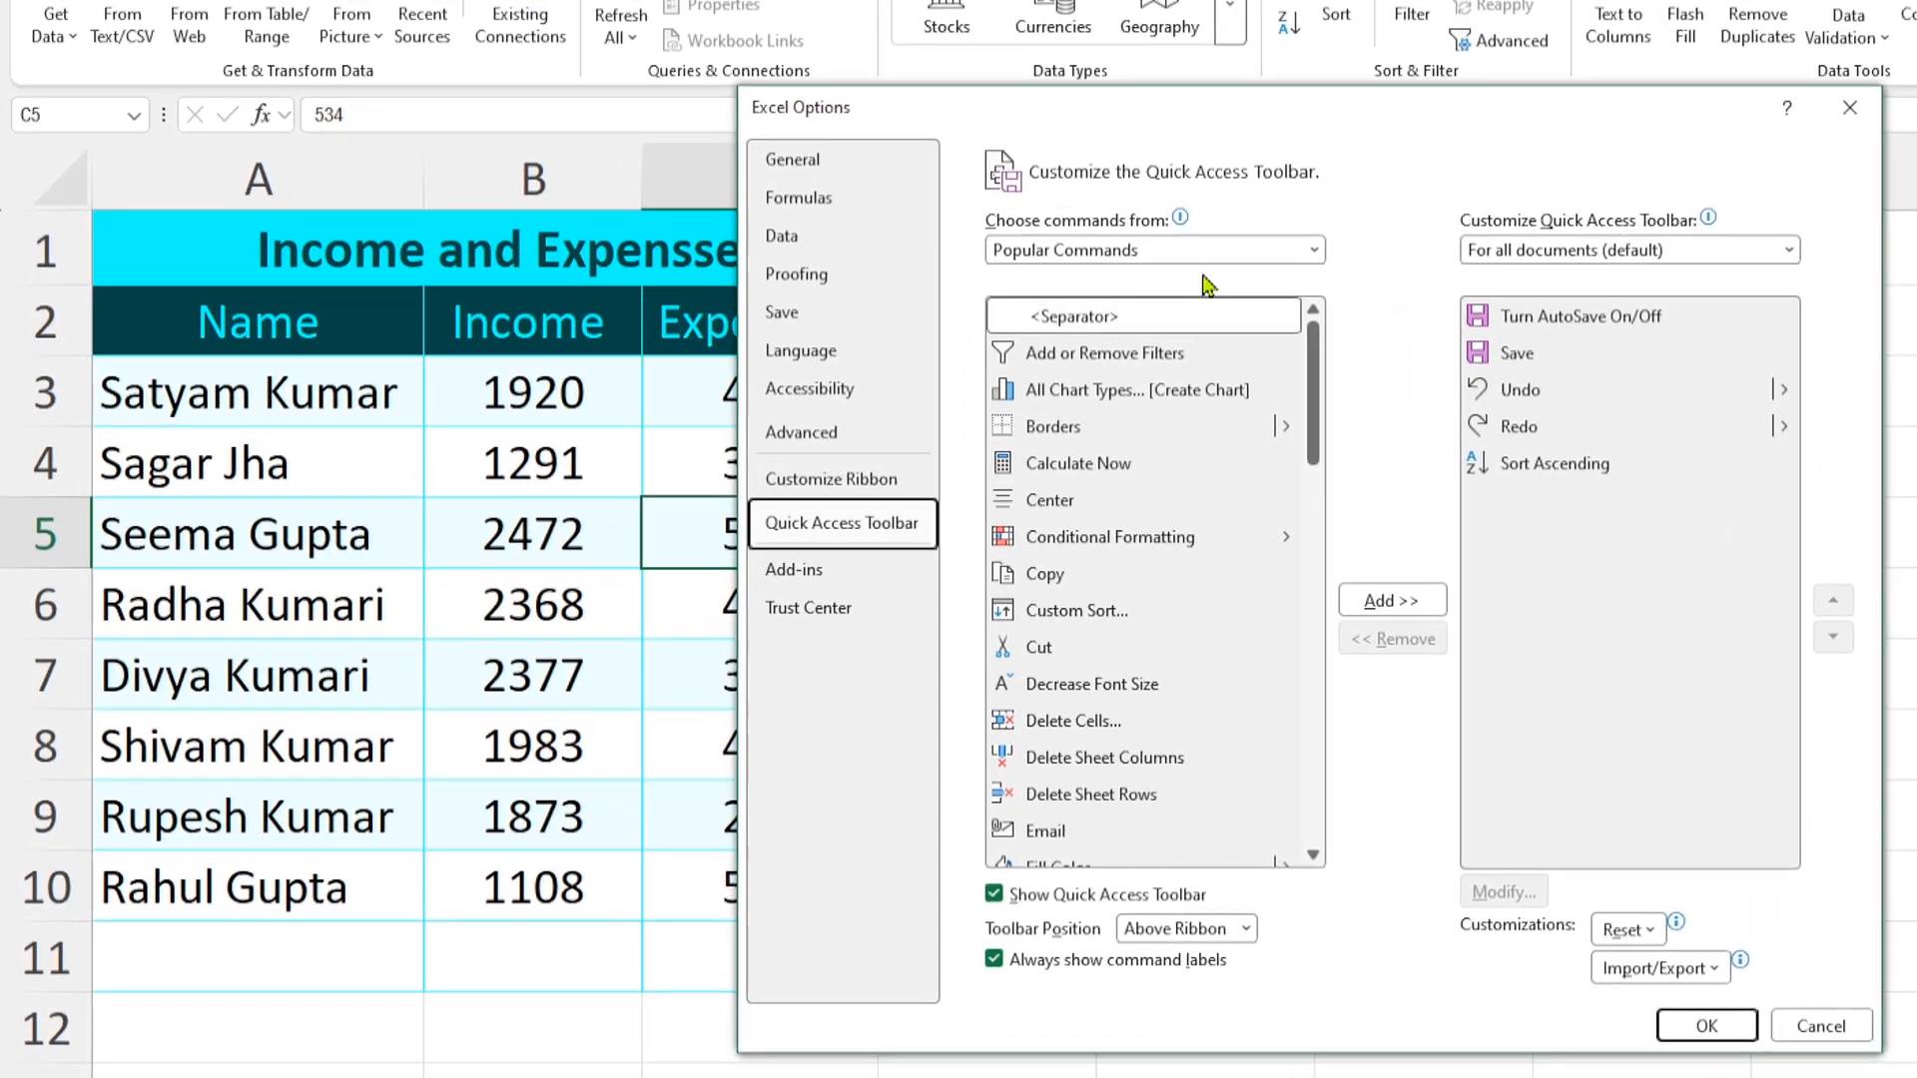
{"action": "left_click", "coordinate": [1216, 251]}
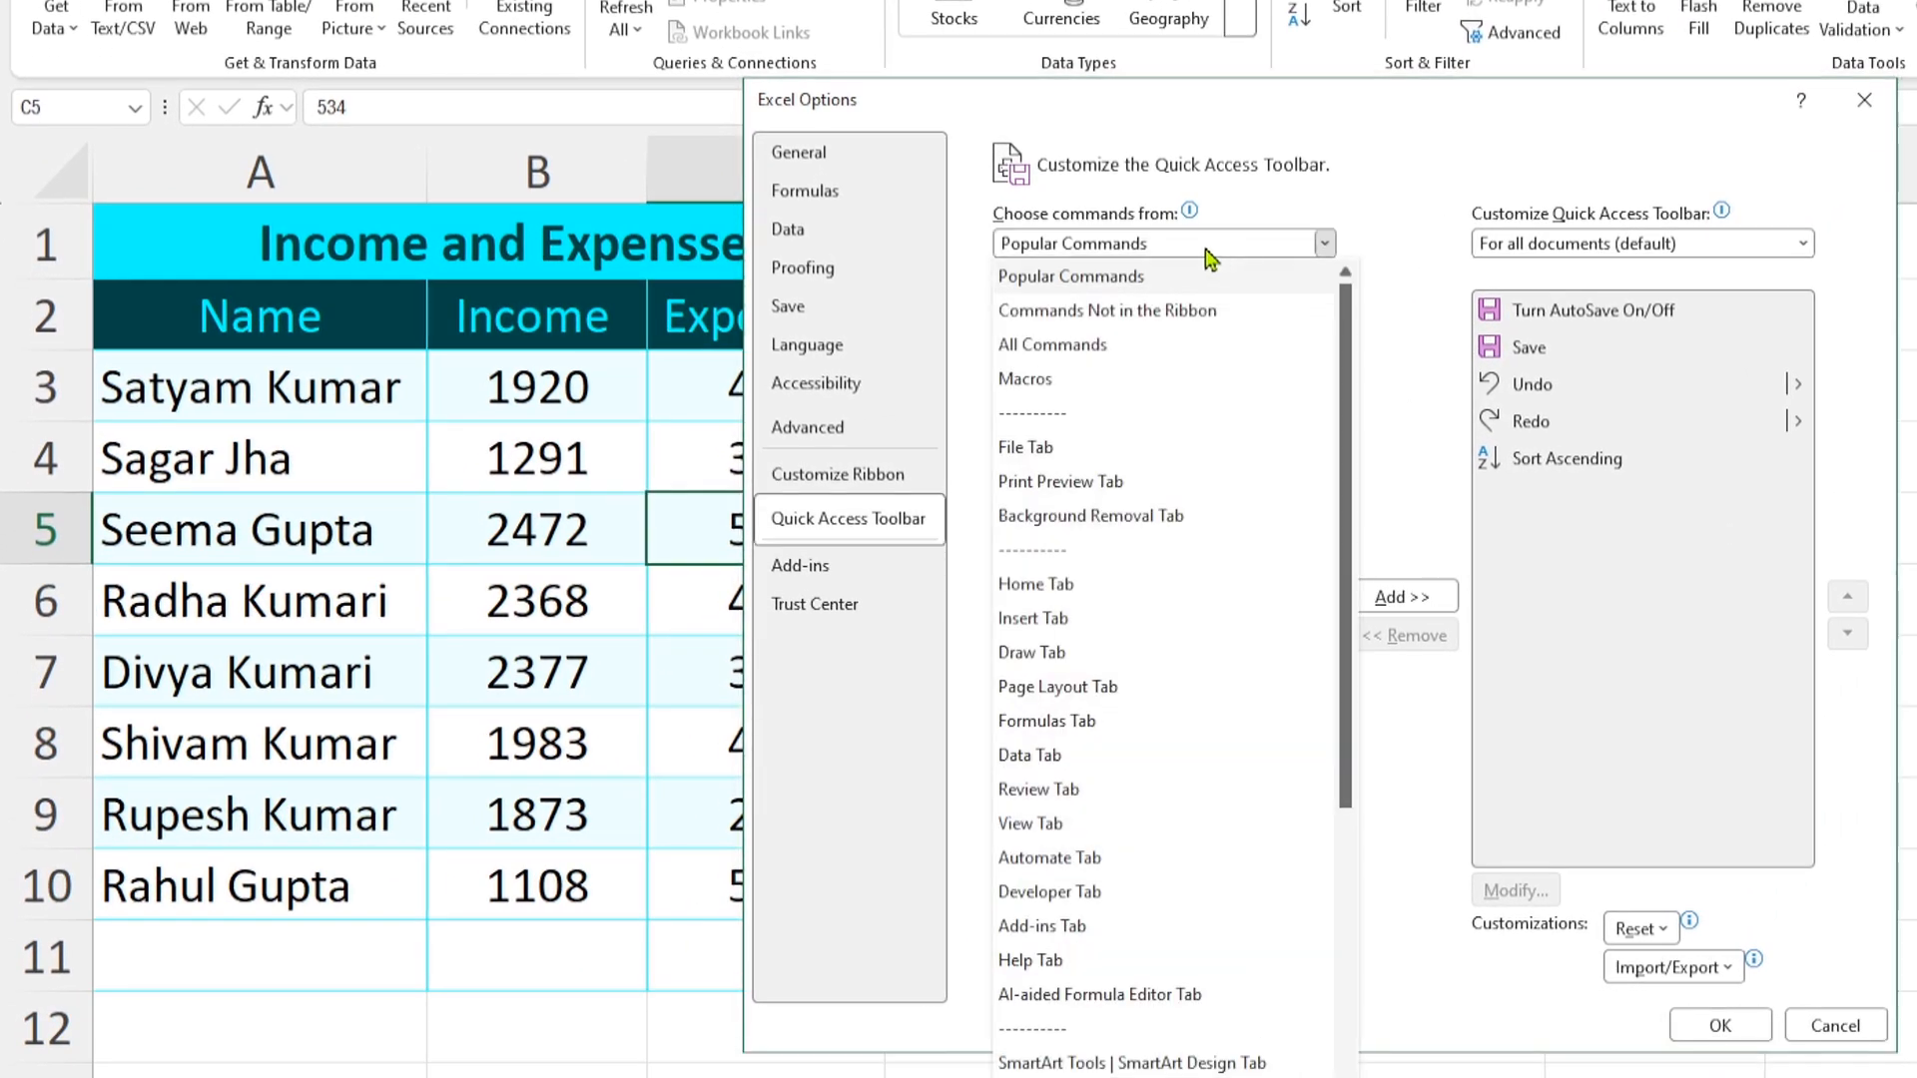
{"action": "left_click", "coordinate": [1069, 348]}
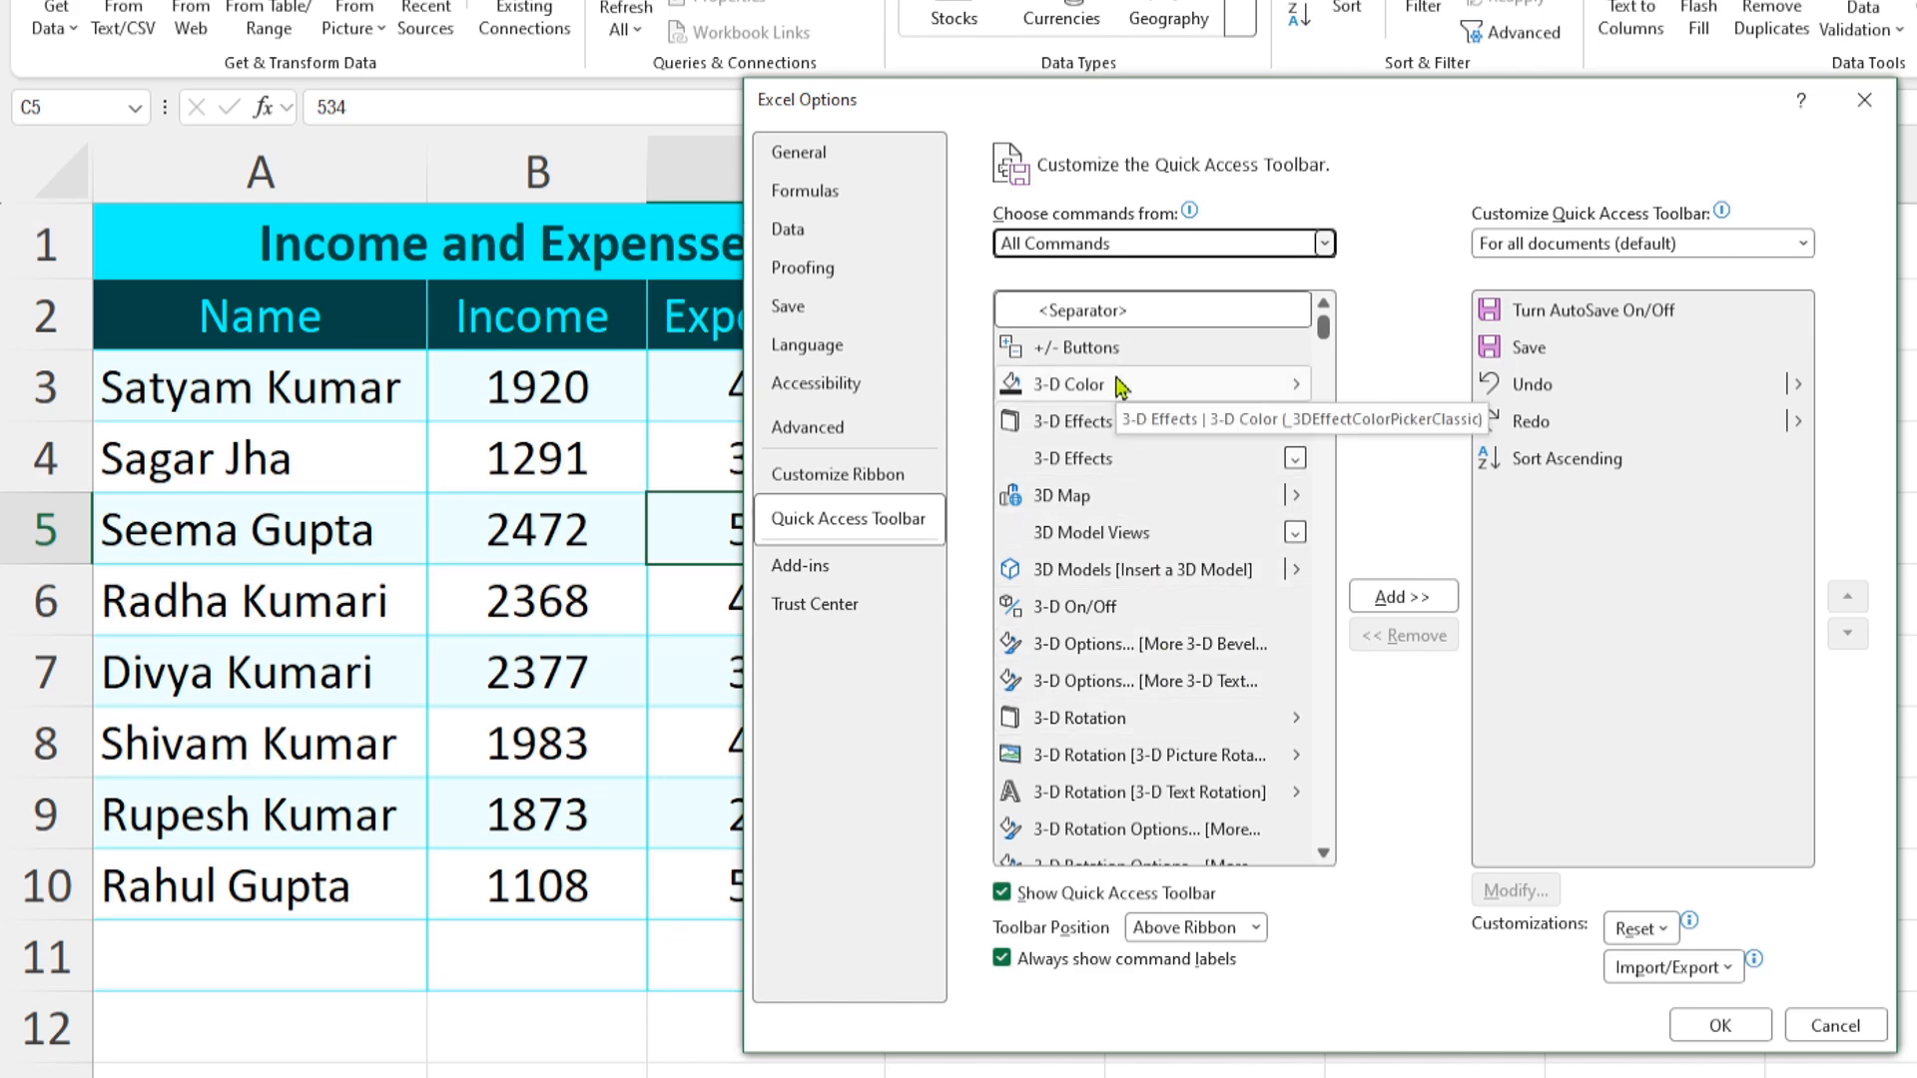
{"action": "left_click", "coordinate": [1061, 467]}
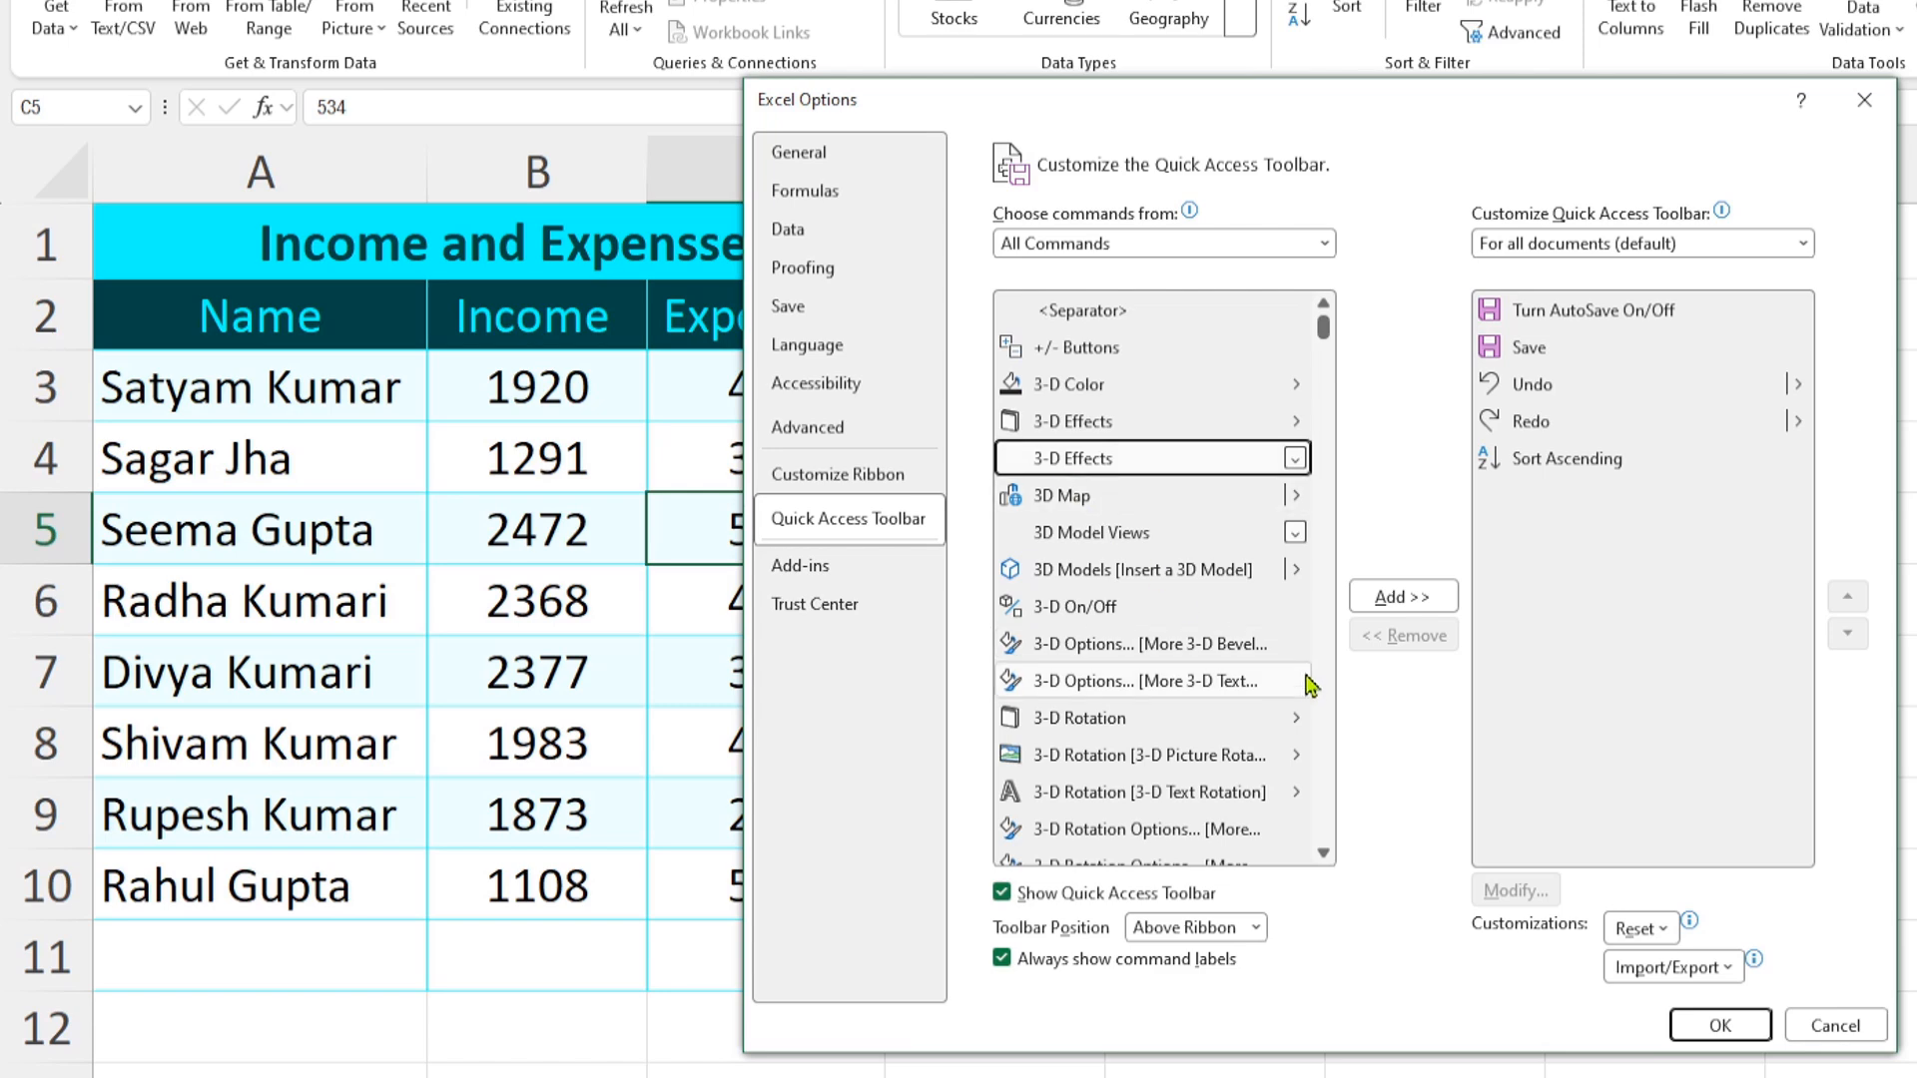
{"action": "key", "text": "f"}
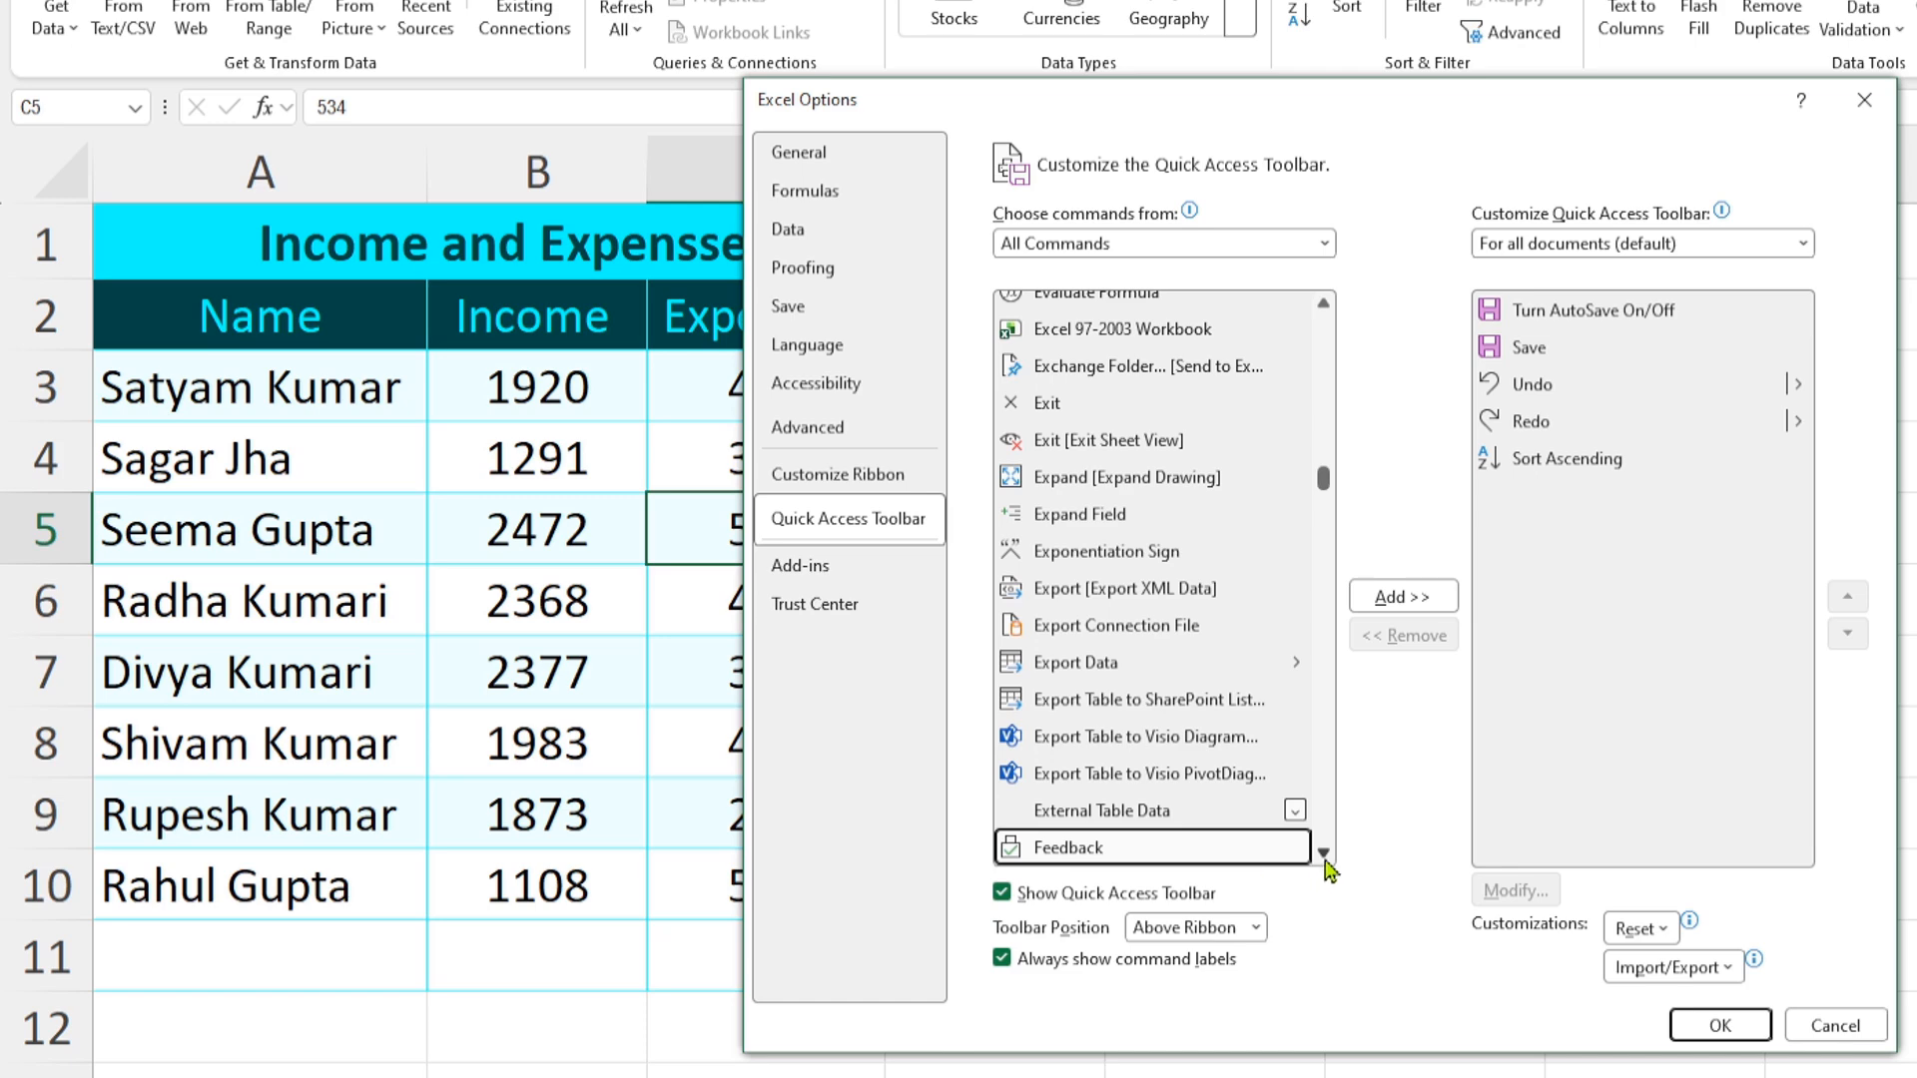
{"action": "scroll", "coordinate": [1325, 866], "scroll_direction": "down", "scroll_amount": 10}
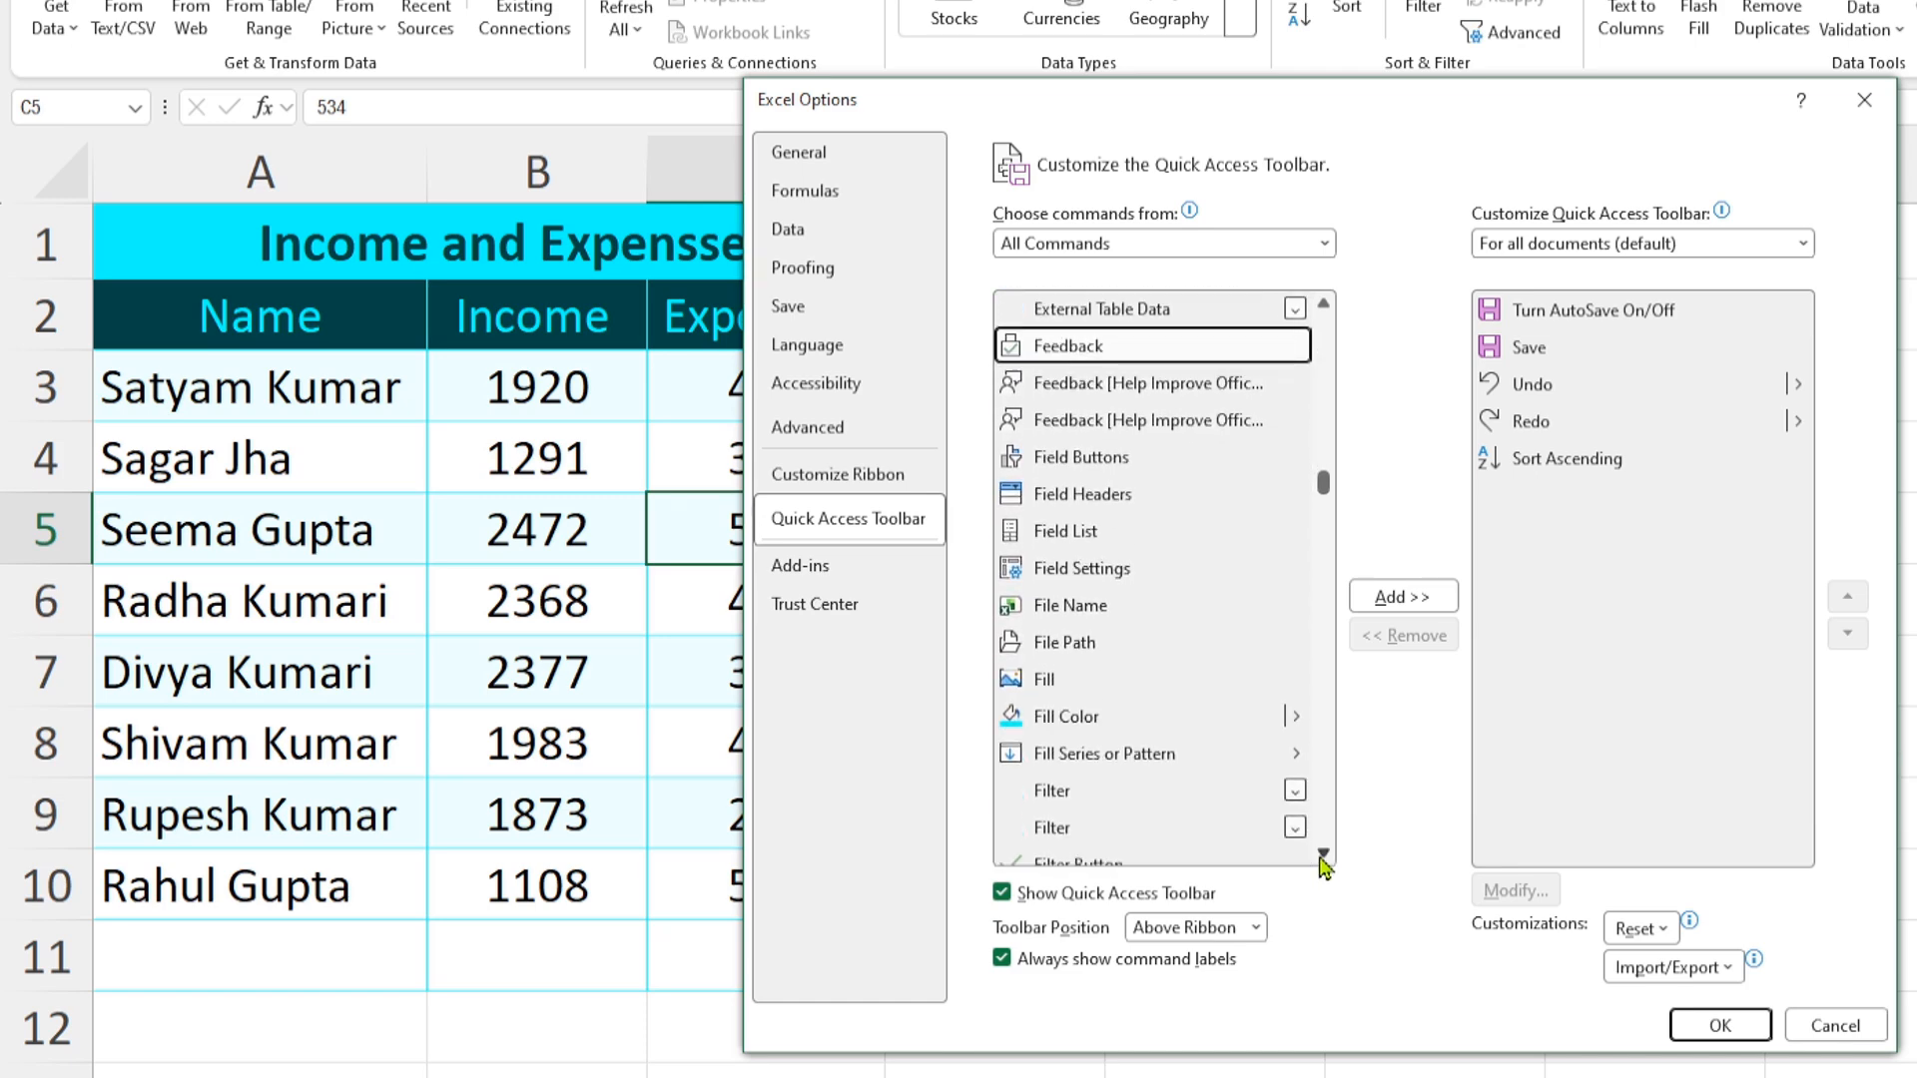
{"action": "scroll", "coordinate": [1322, 866], "scroll_direction": "down", "scroll_amount": 12}
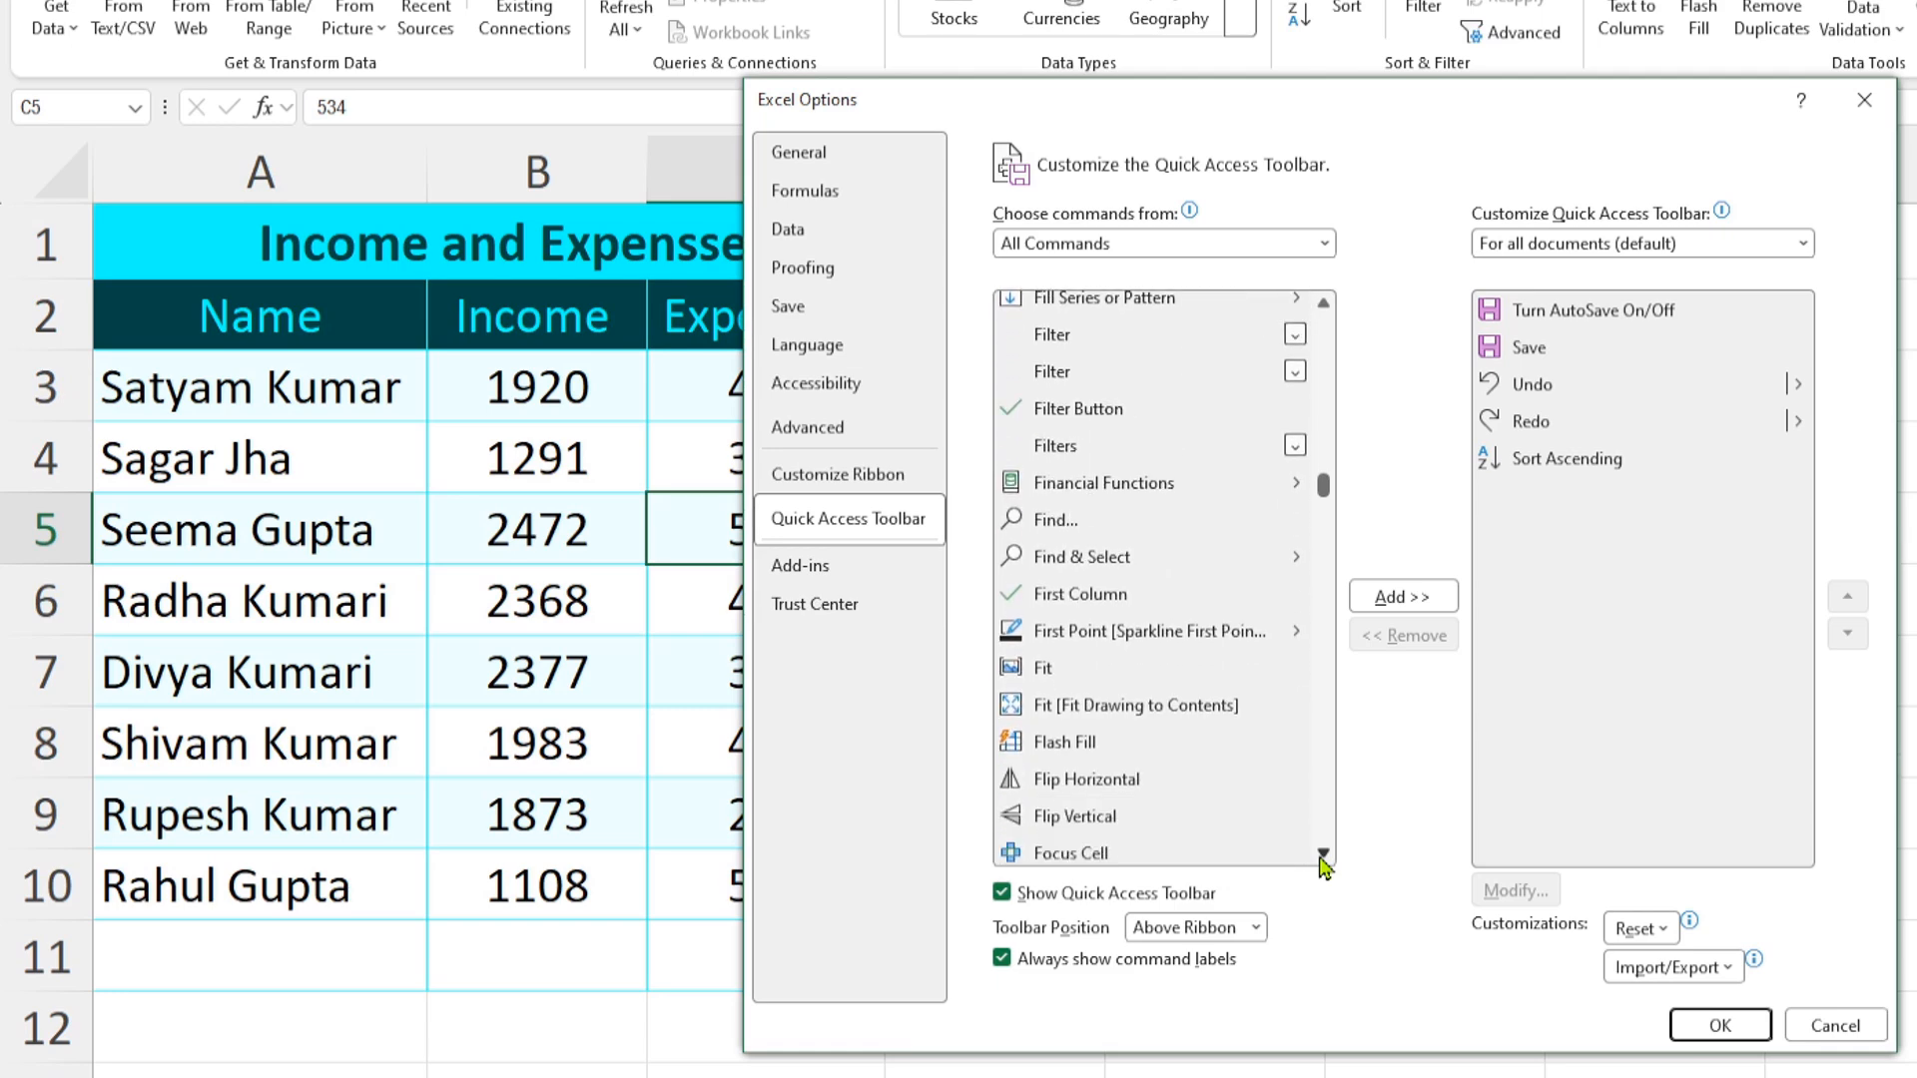
{"action": "scroll", "coordinate": [1323, 865], "scroll_direction": "down", "scroll_amount": 7}
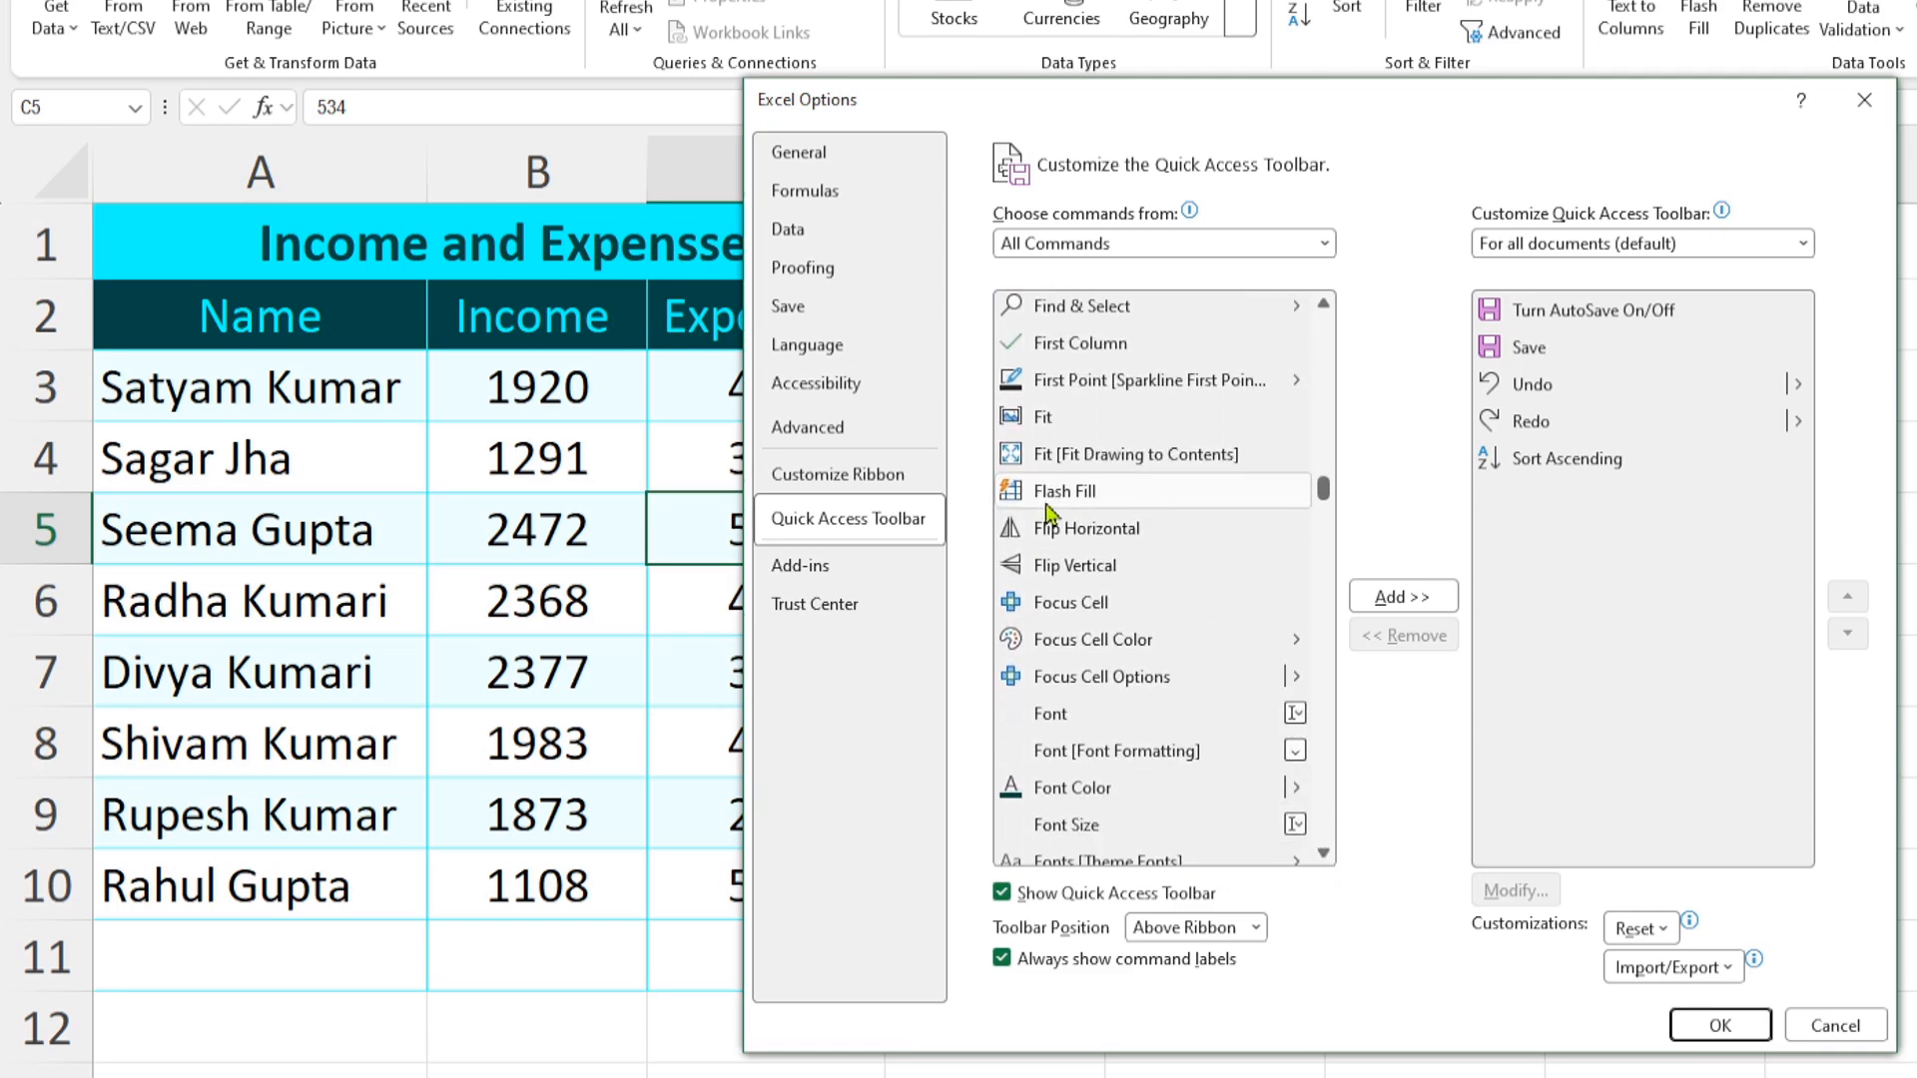
{"action": "scroll", "coordinate": [1325, 859], "scroll_direction": "down", "scroll_amount": 2}
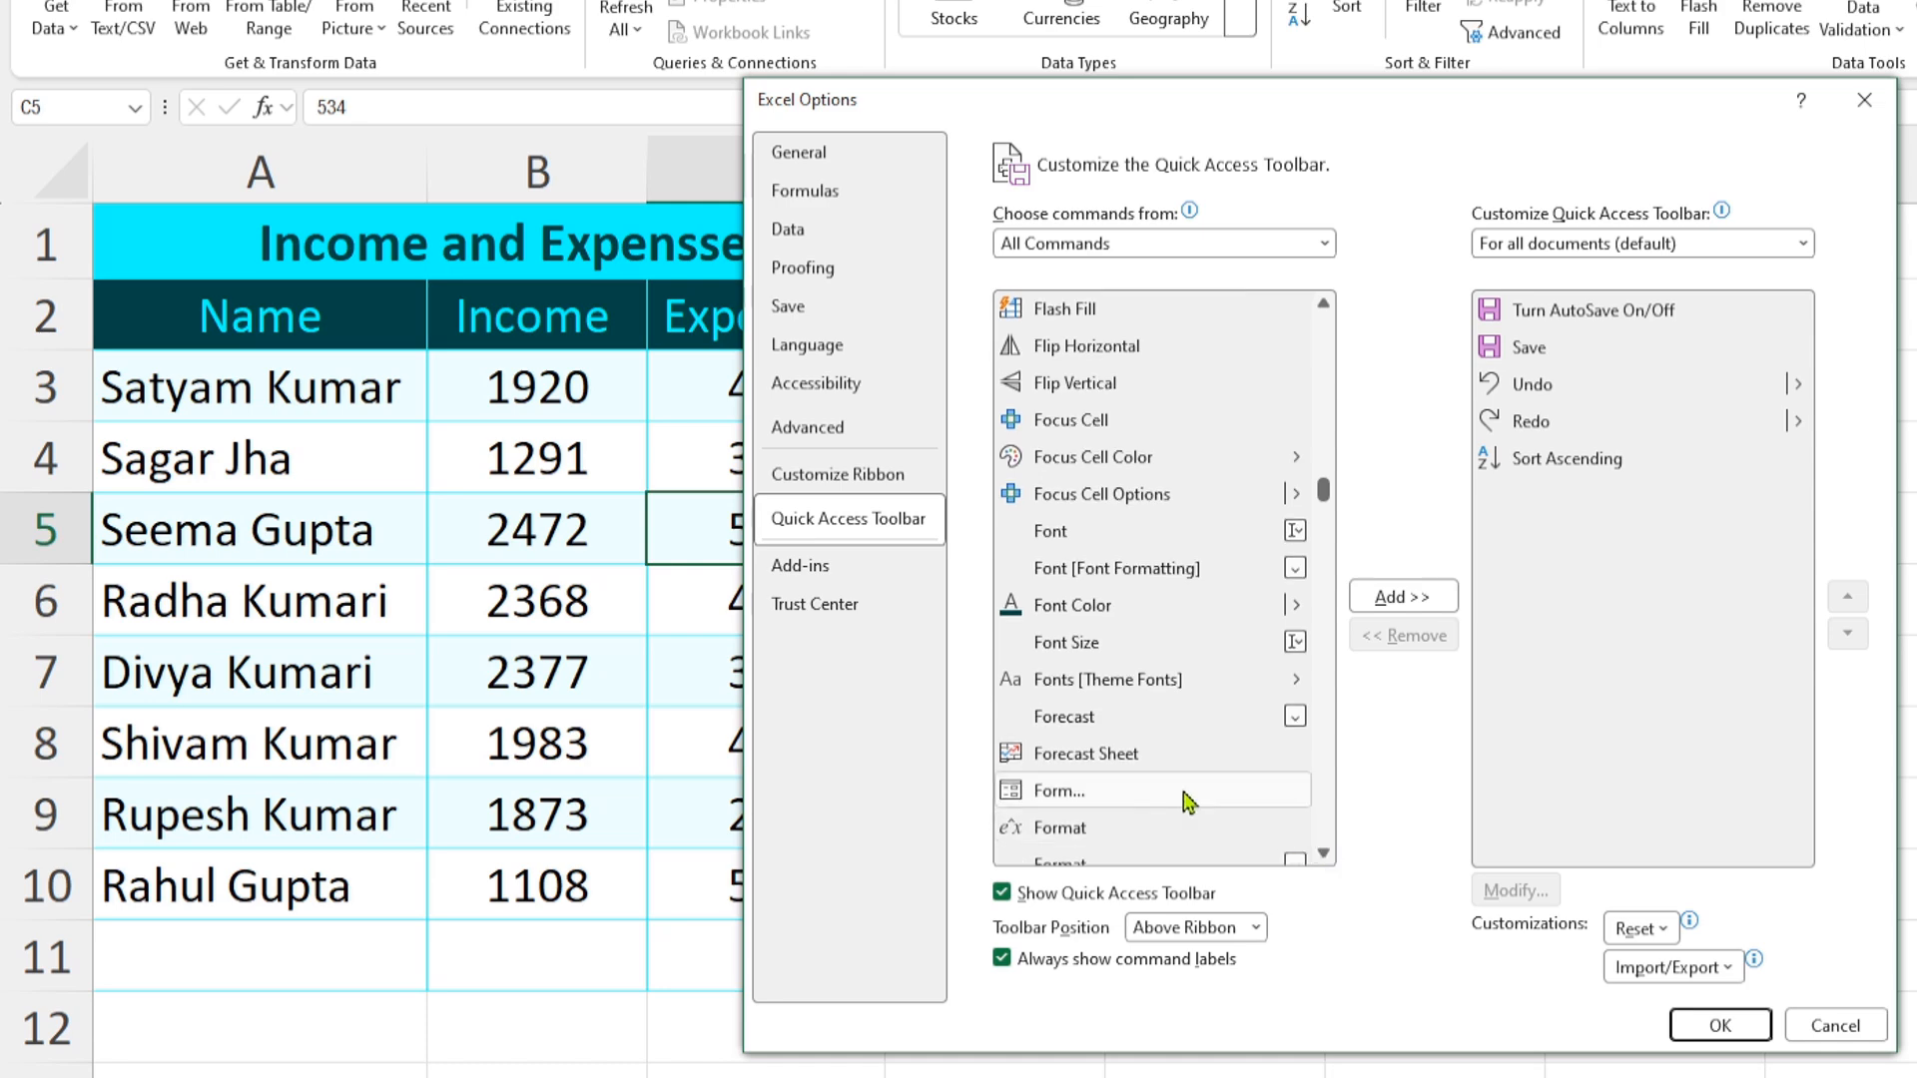
{"action": "left_click", "coordinate": [1046, 799]}
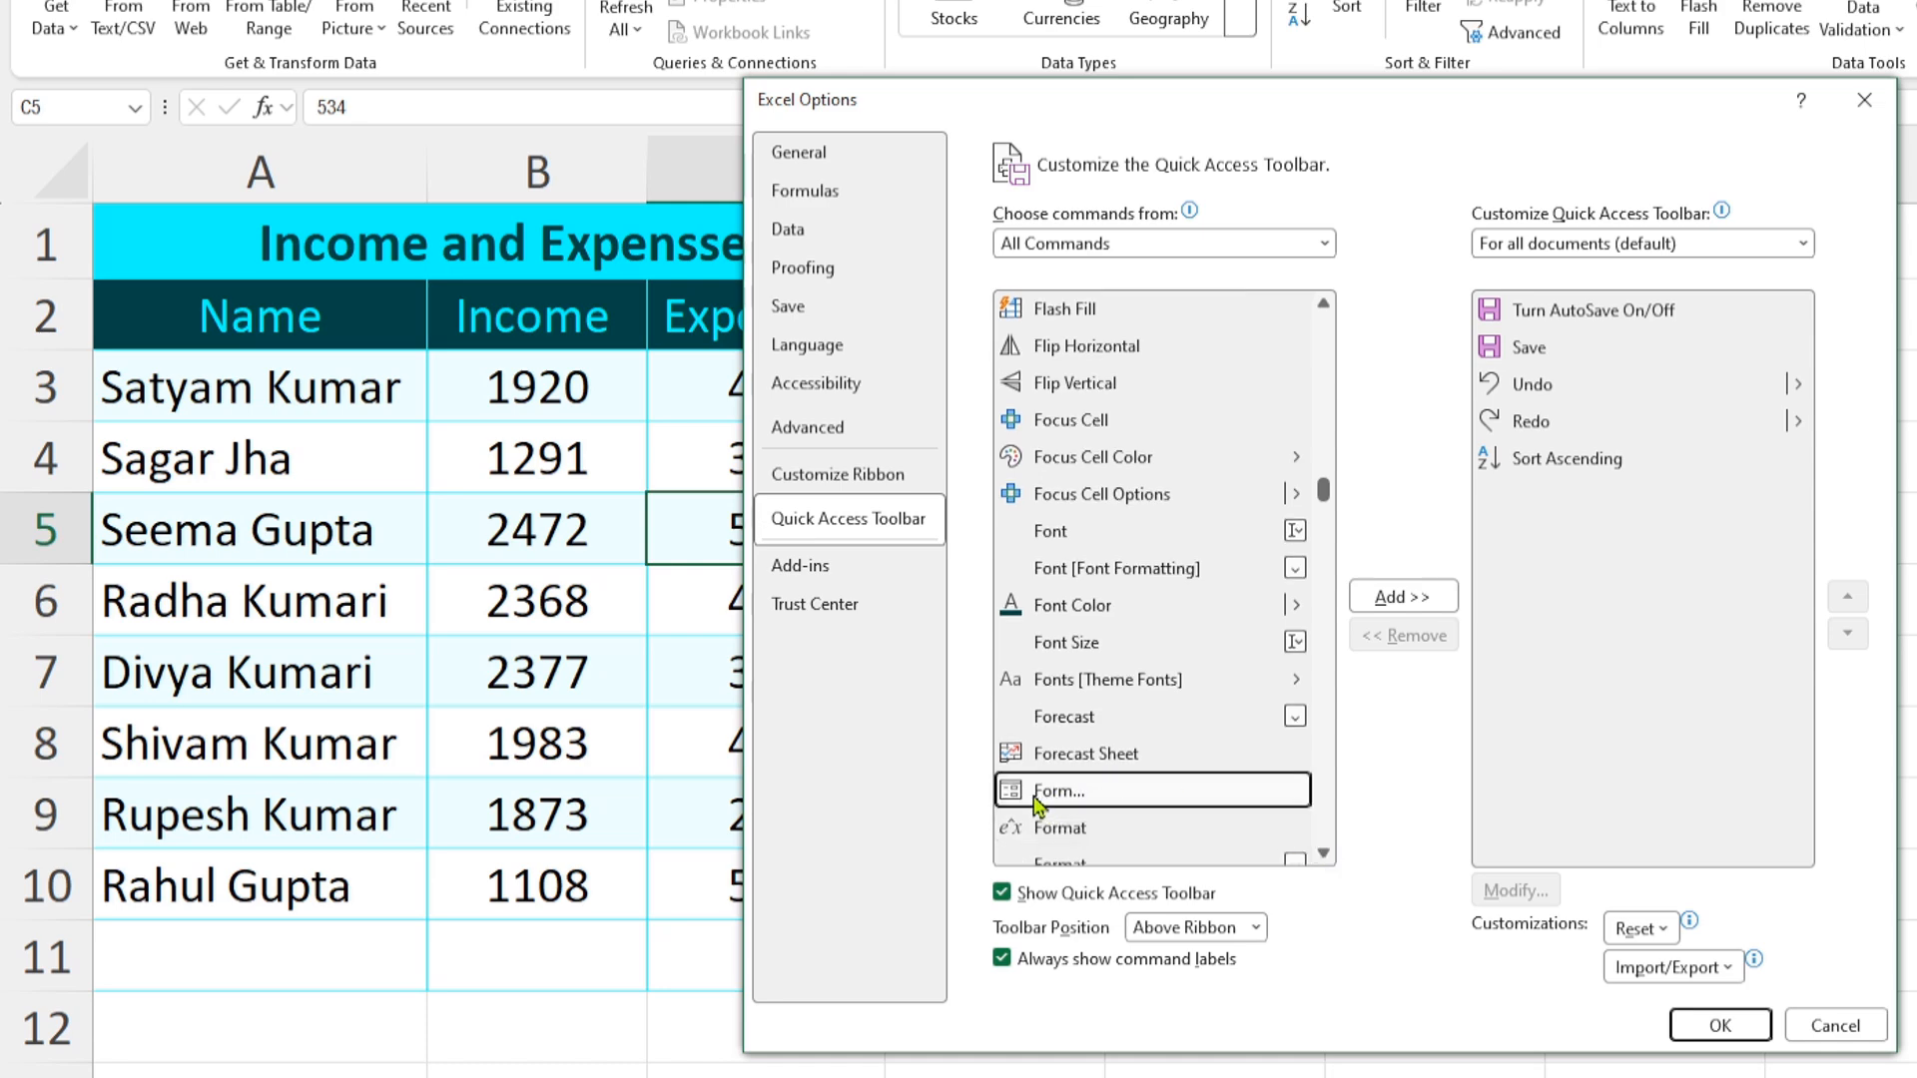
{"action": "left_click", "coordinate": [1442, 609]}
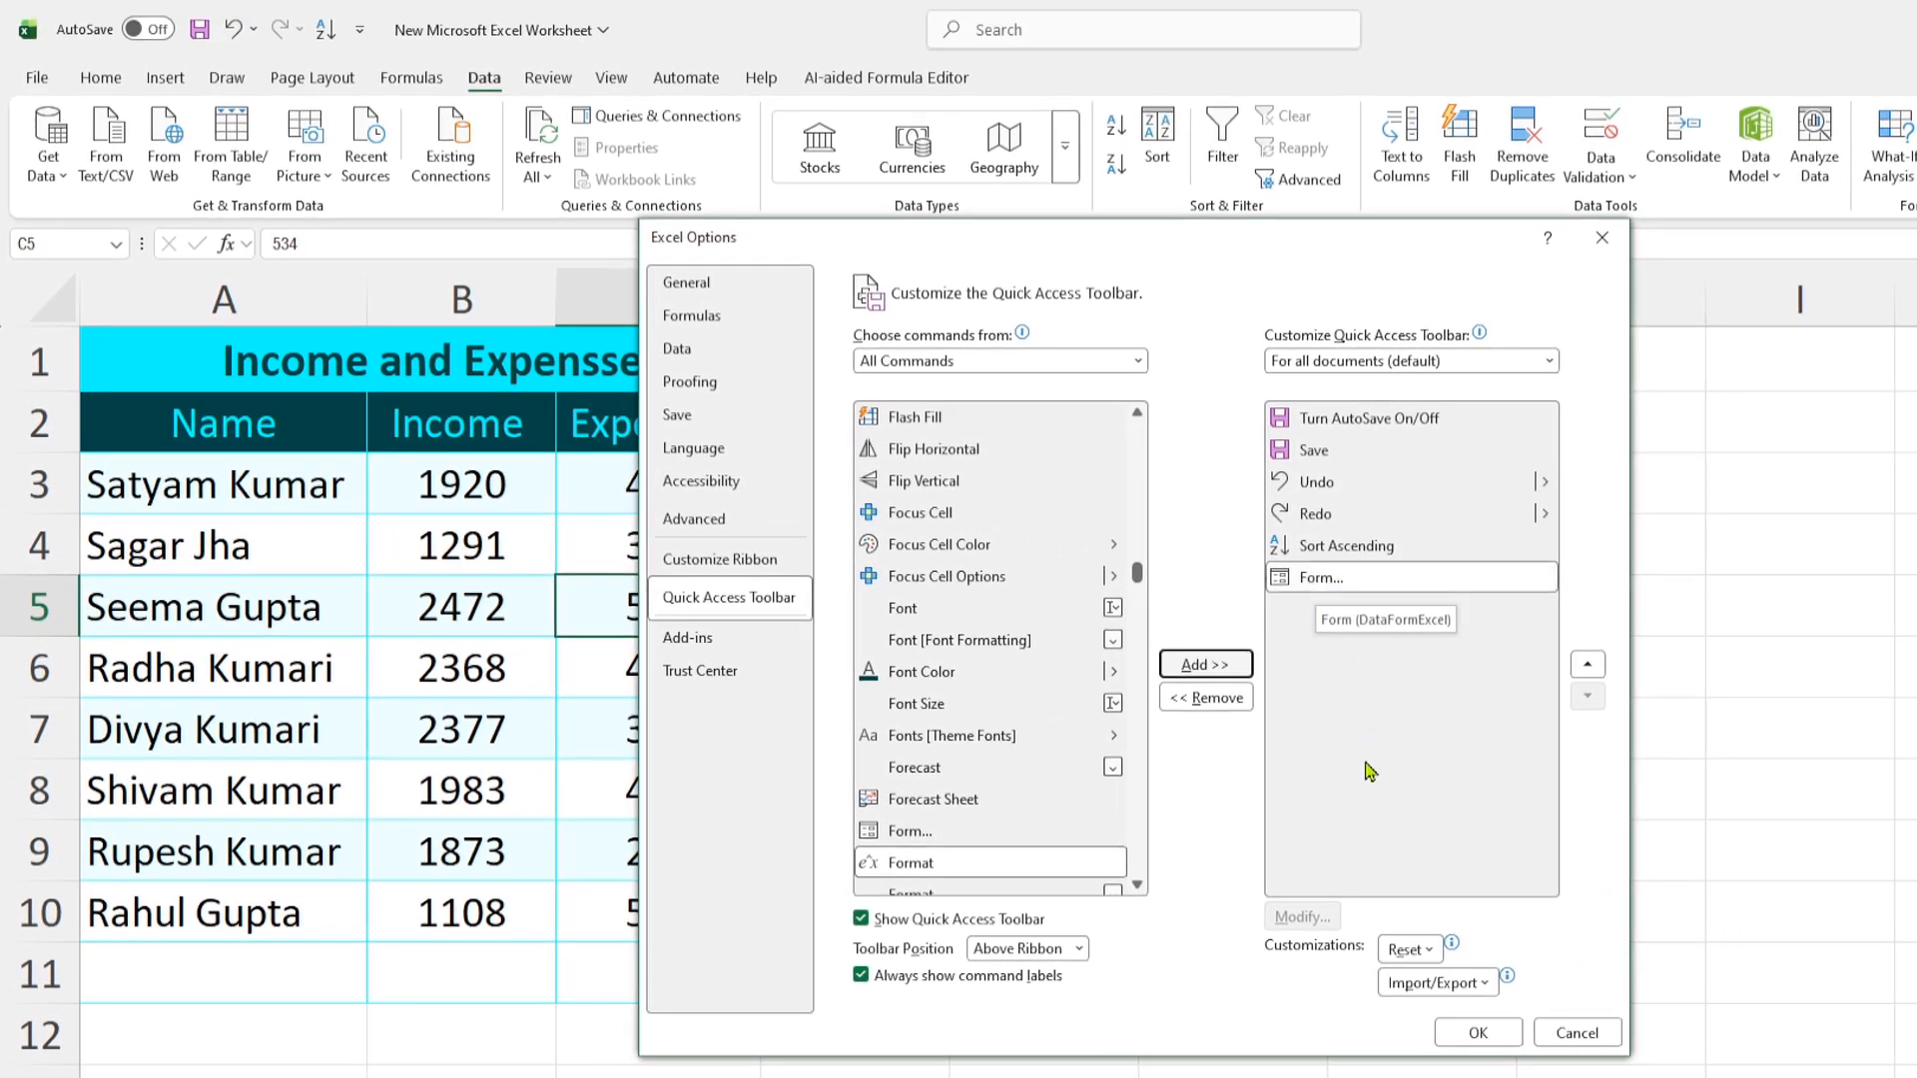
{"action": "left_click", "coordinate": [1475, 1032]}
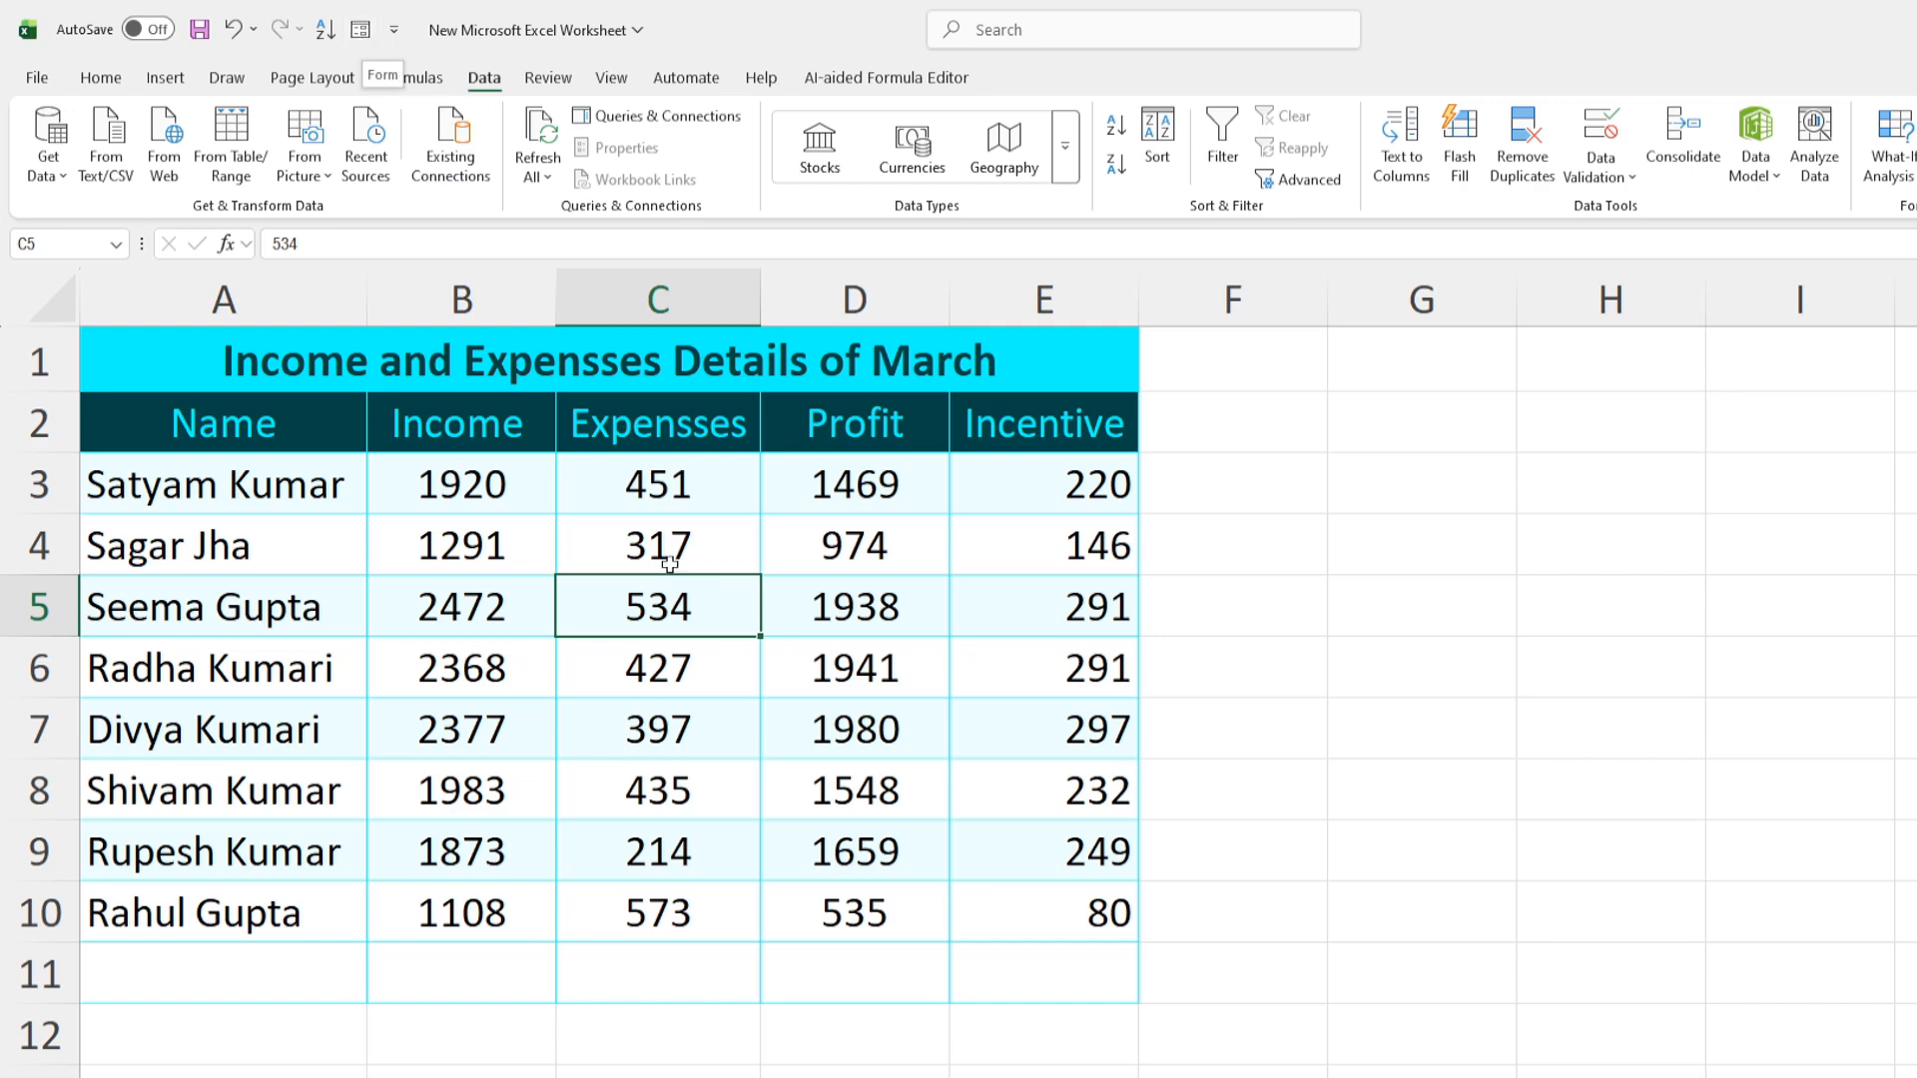
Select A2:E10 and use the data Form to add a new employee record with income 1350 and expenses 320
{"action": "left_click_drag", "start_coordinate": [228, 440], "coordinate": [1076, 920]}
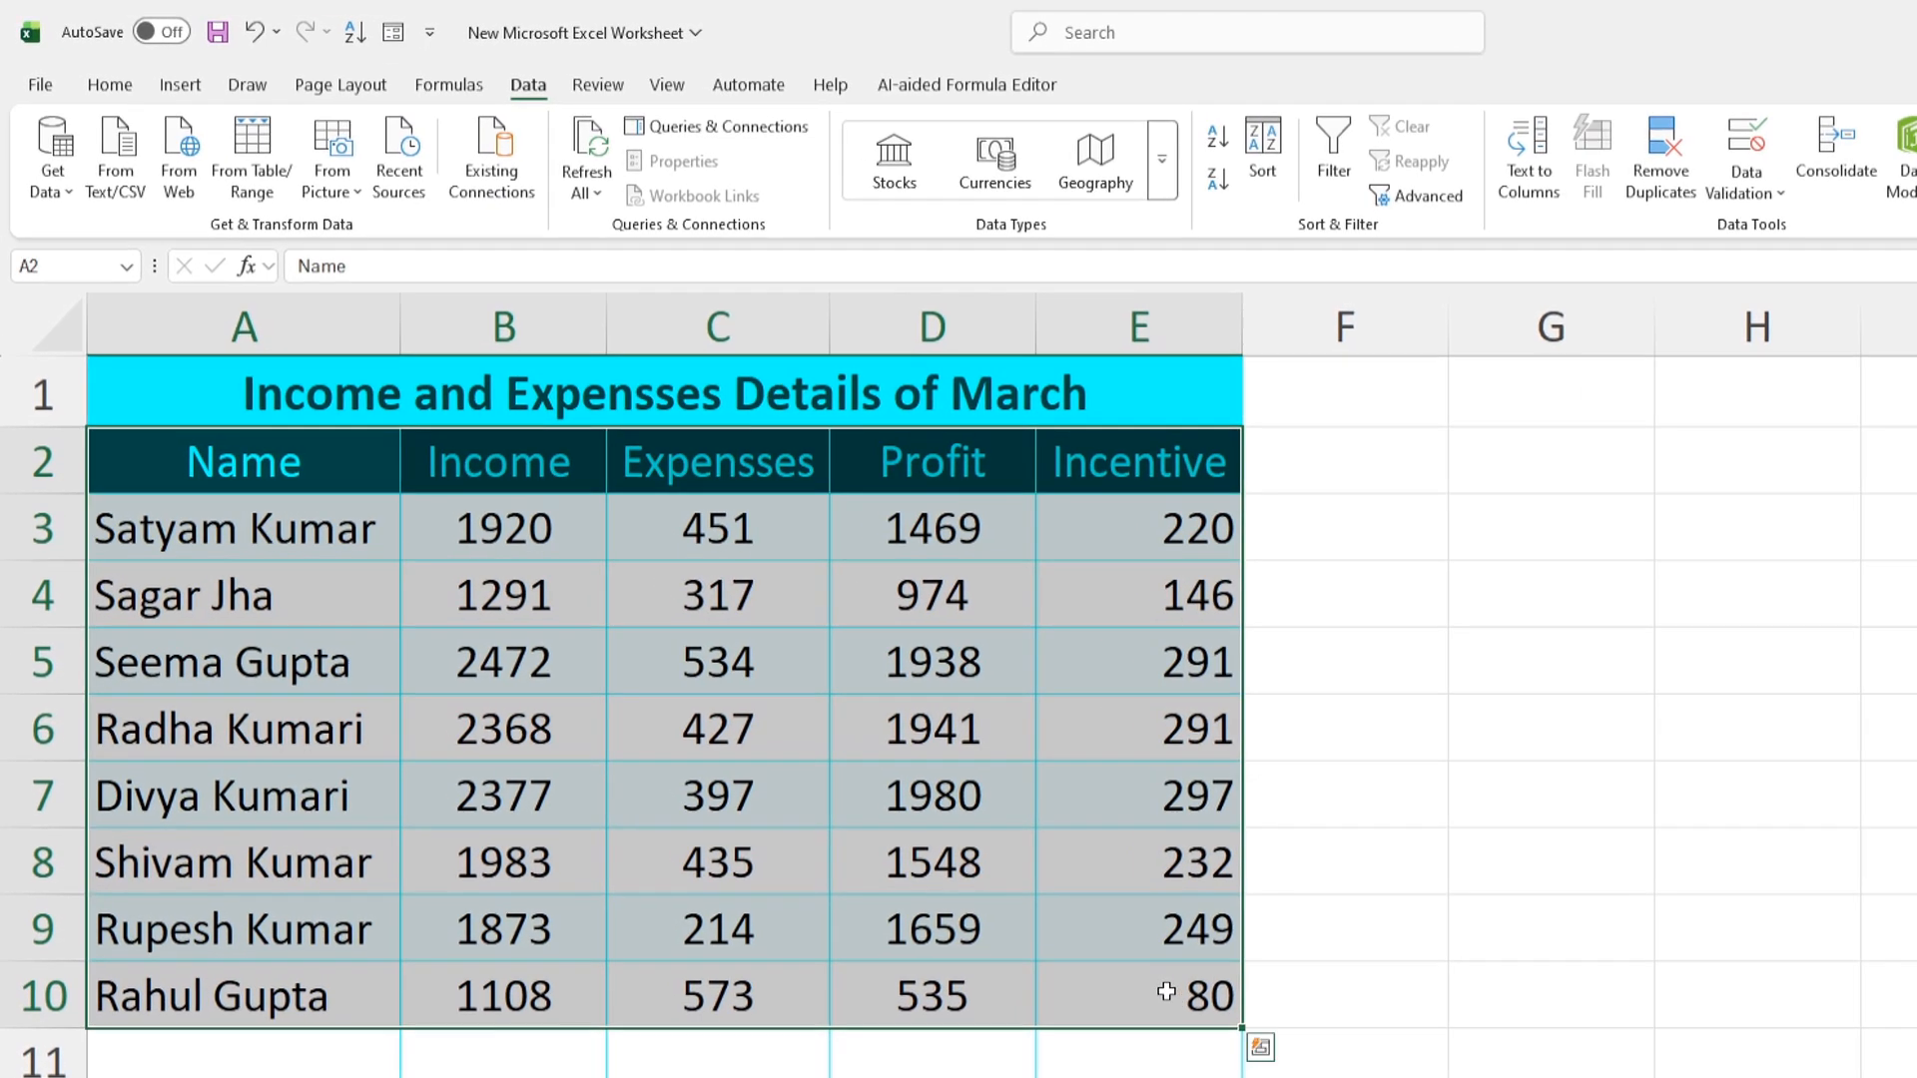
{"action": "left_click", "coordinate": [396, 38]}
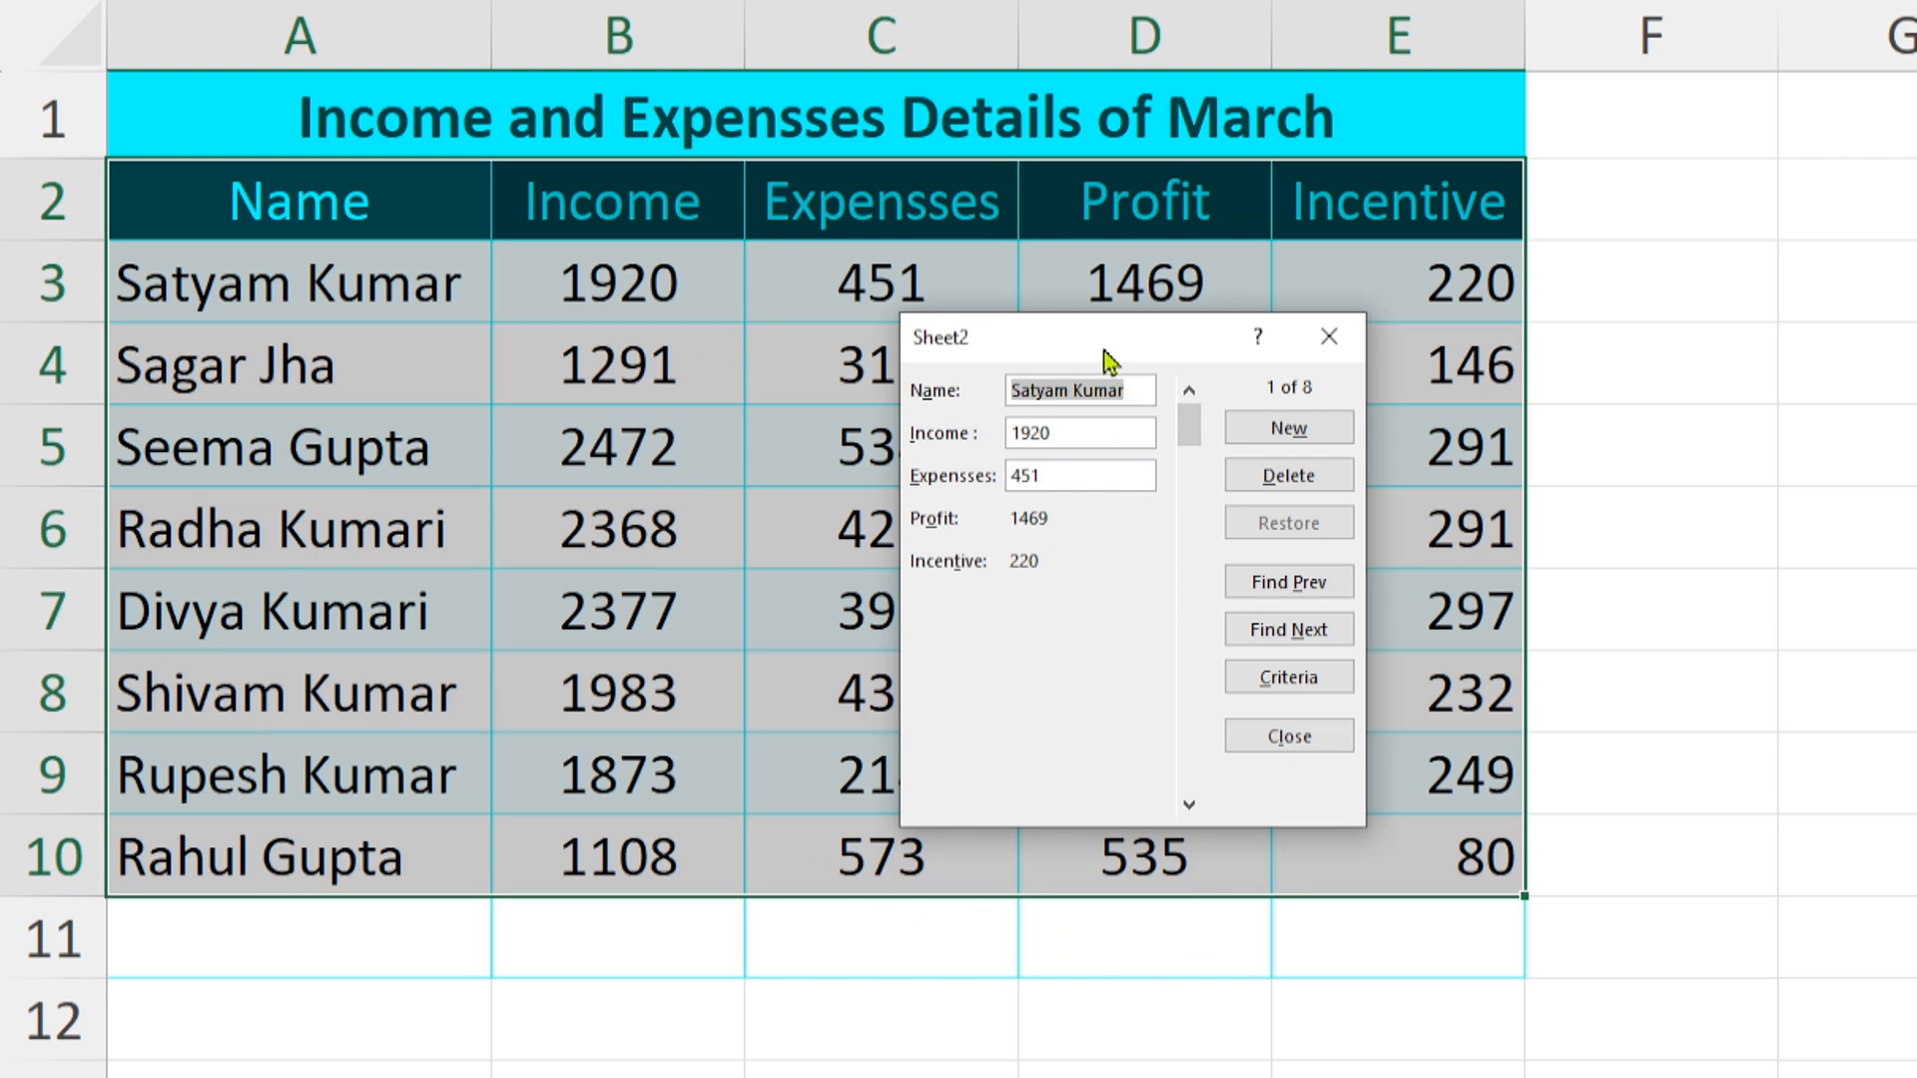
{"action": "left_click_drag", "start_coordinate": [1108, 353], "coordinate": [774, 469]}
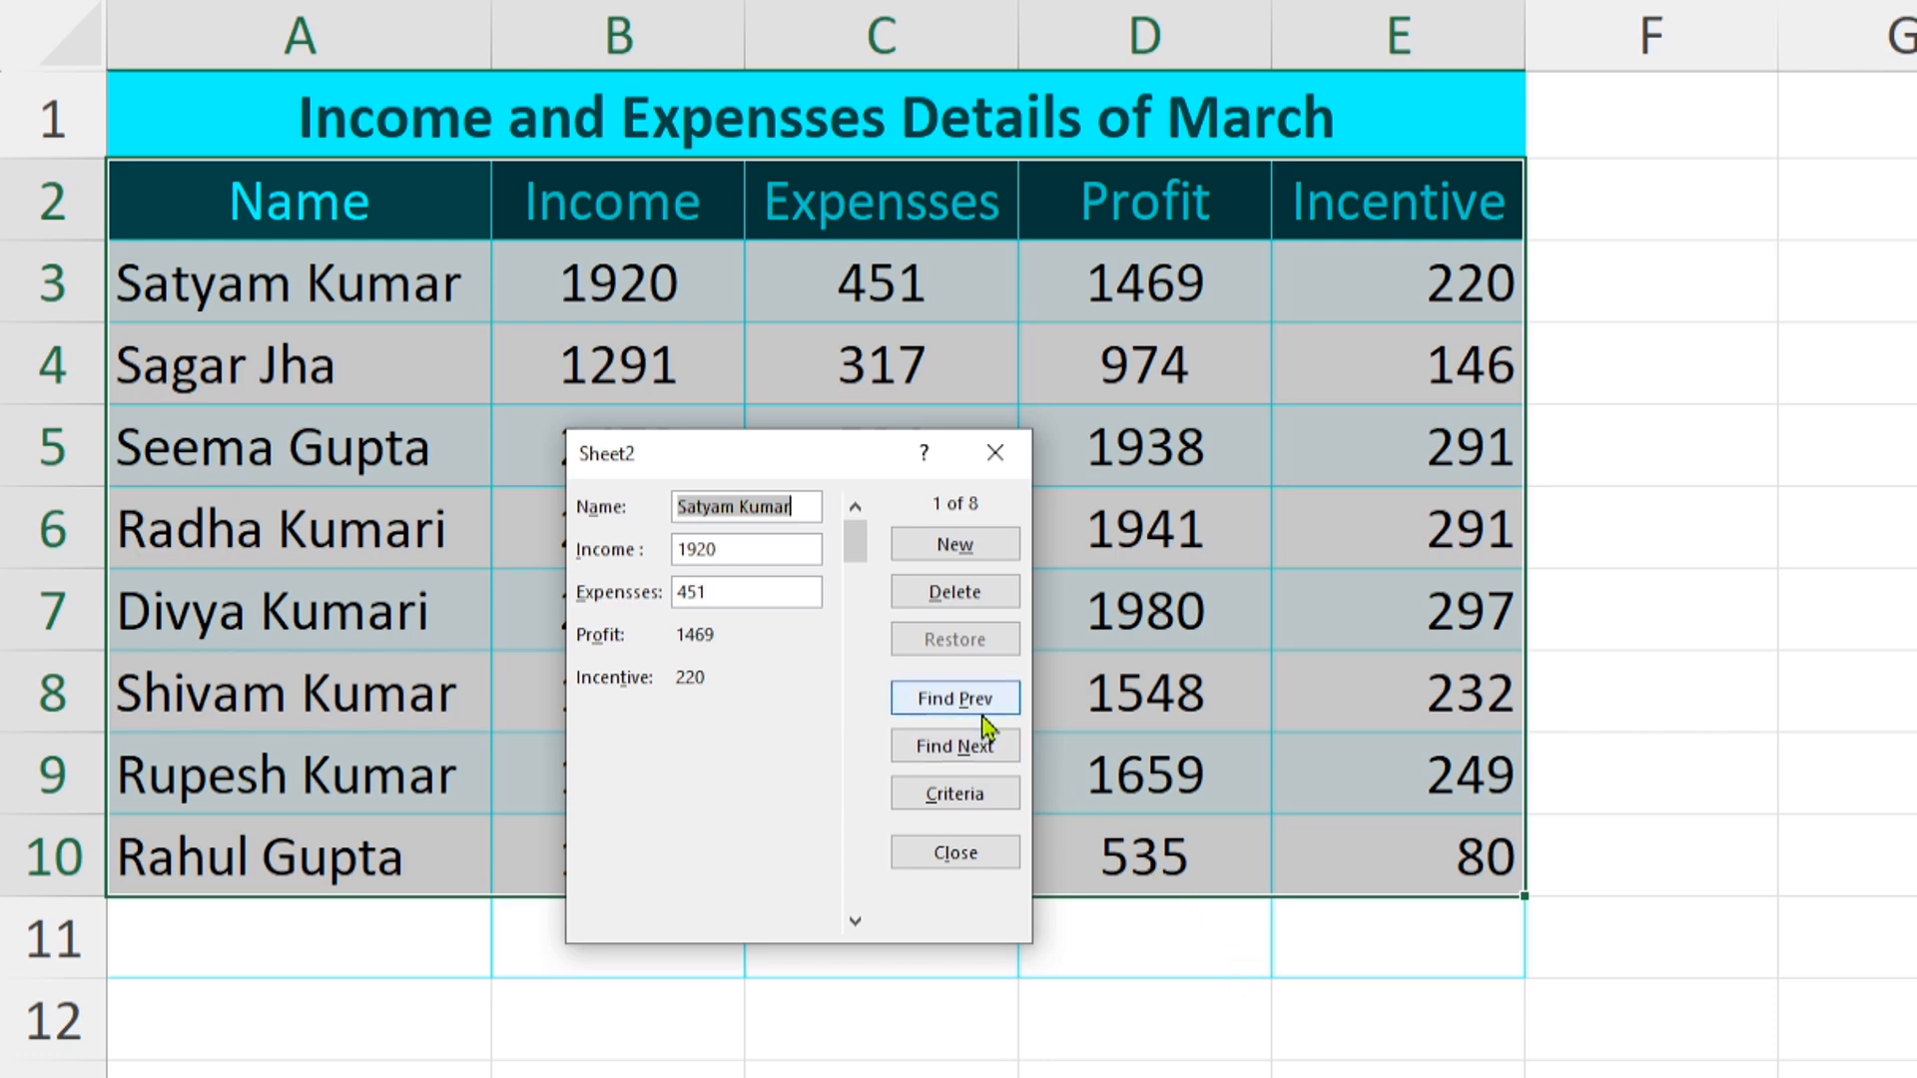
{"action": "left_click", "coordinate": [953, 547]}
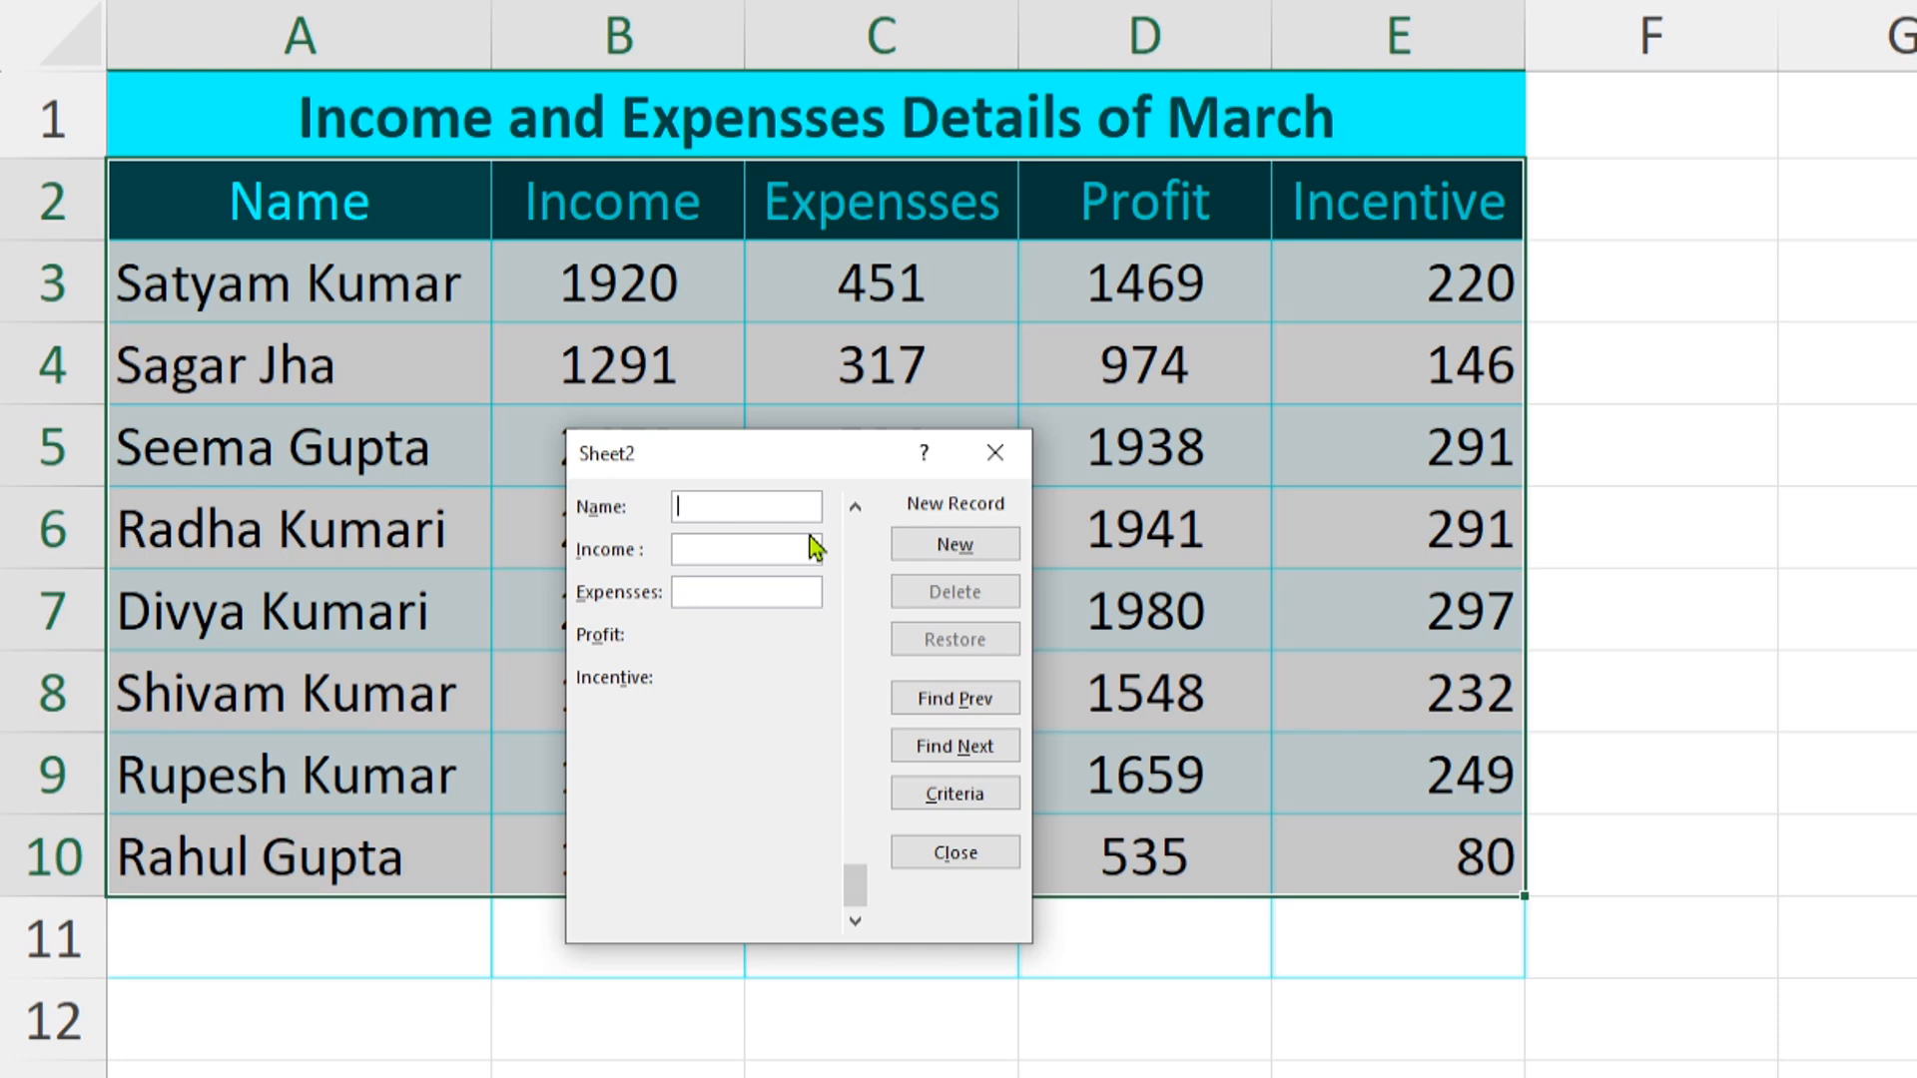
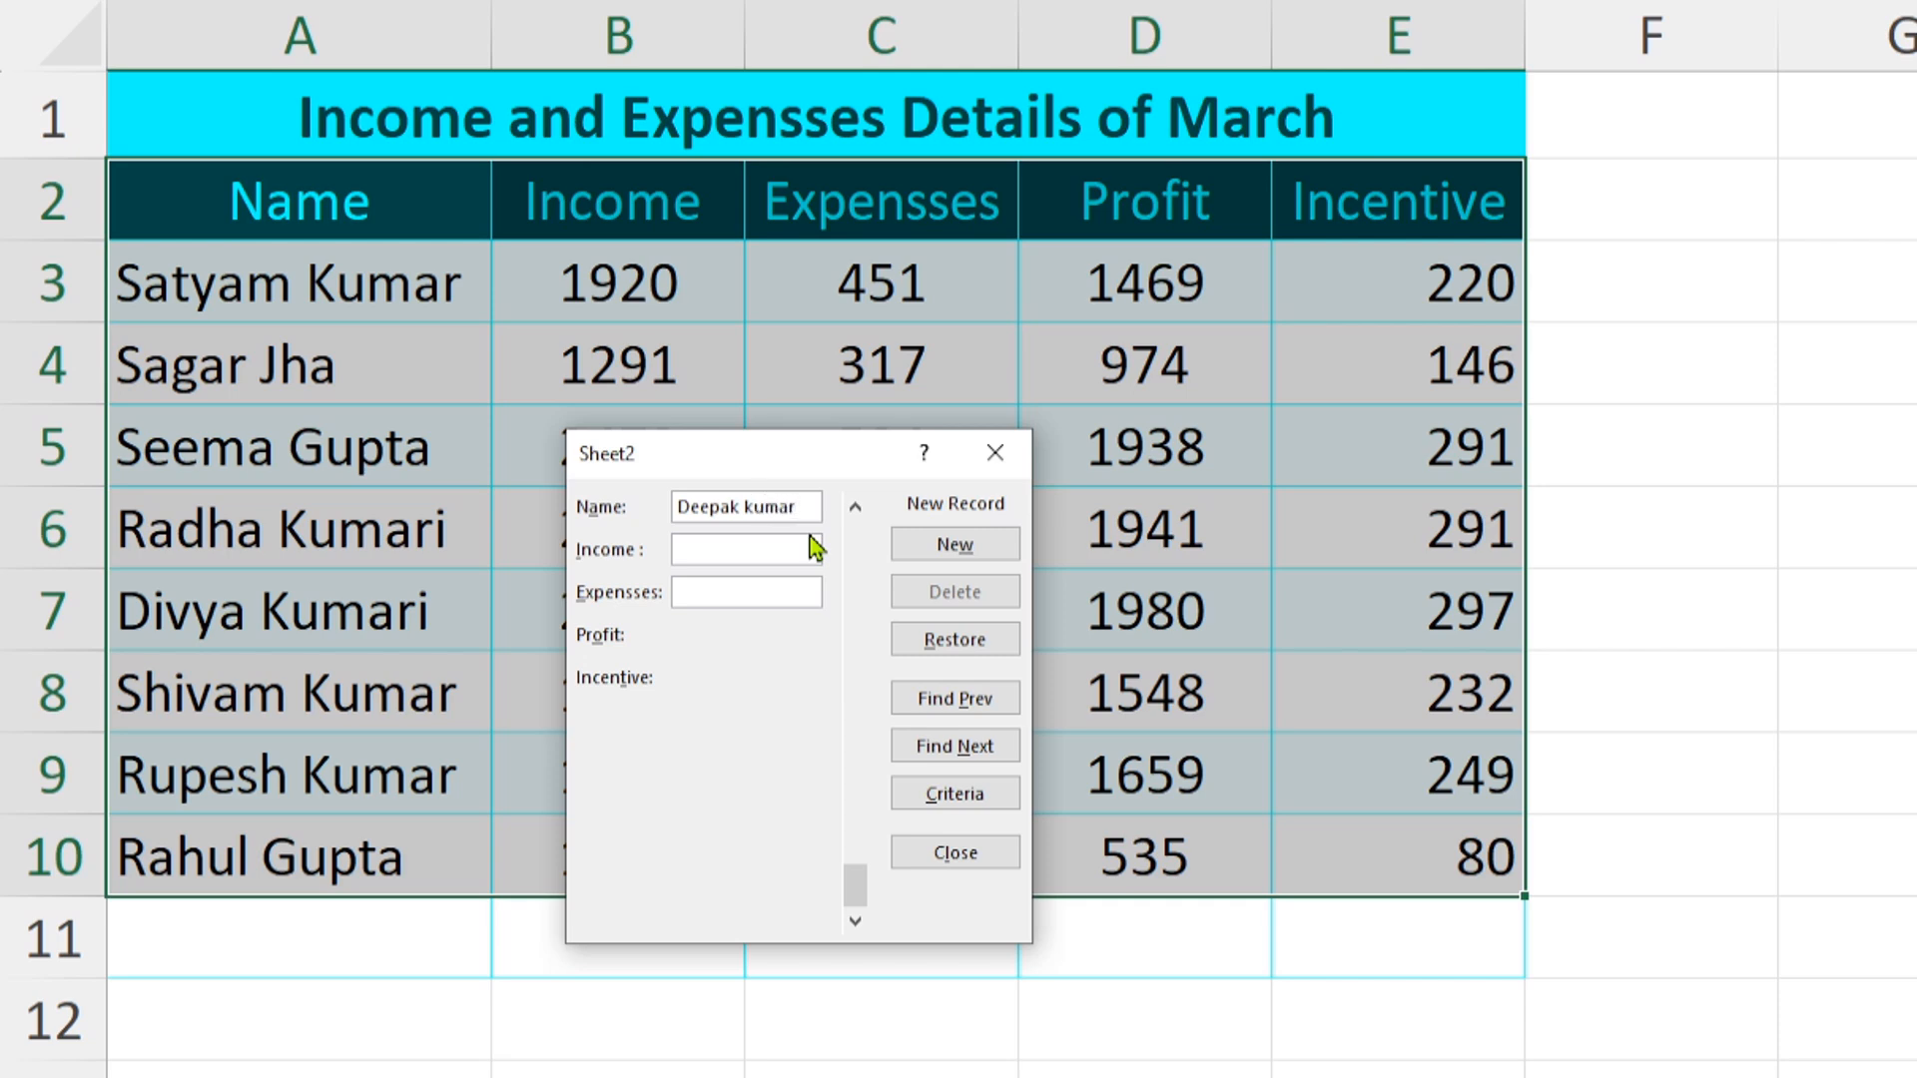
{"action": "key", "text": "Tab"}
{"action": "key", "text": "Return"}
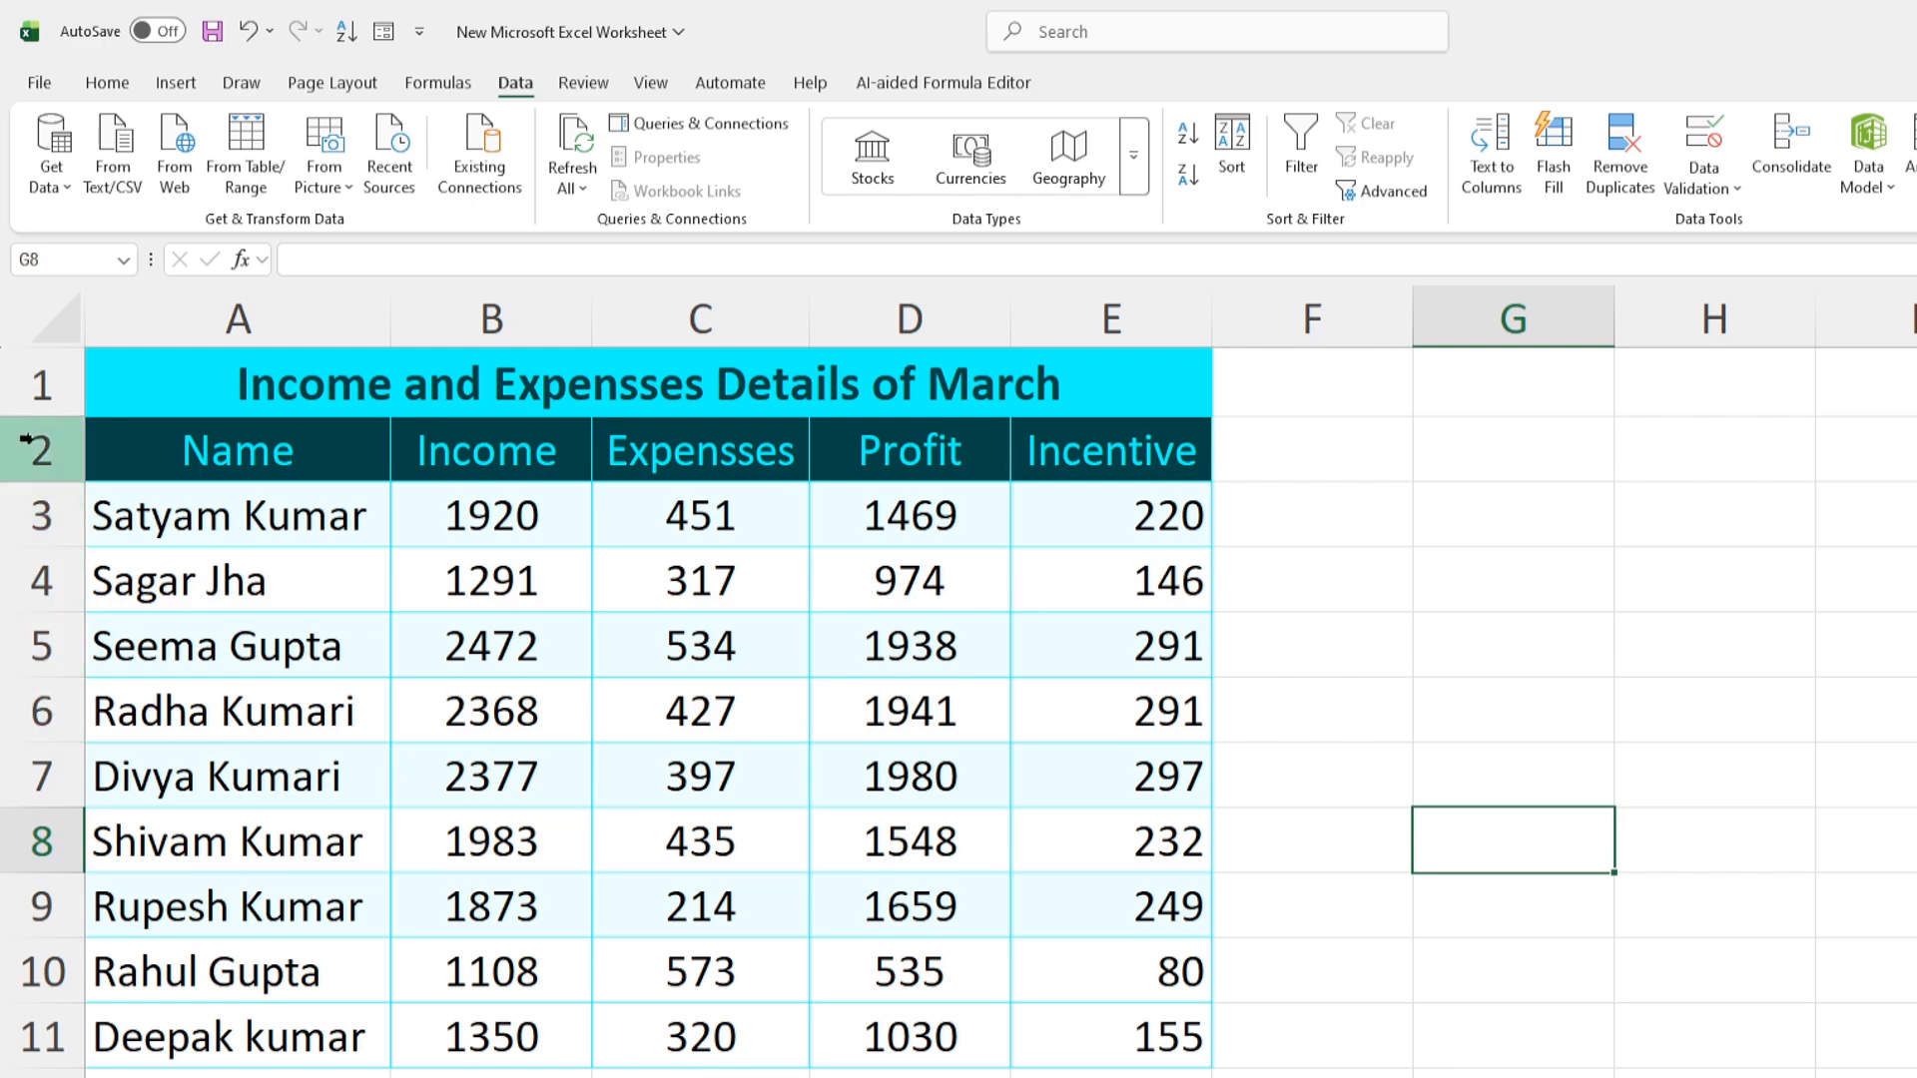
Insert a blank row 1 above the table title
{"action": "left_click", "coordinate": [40, 392]}
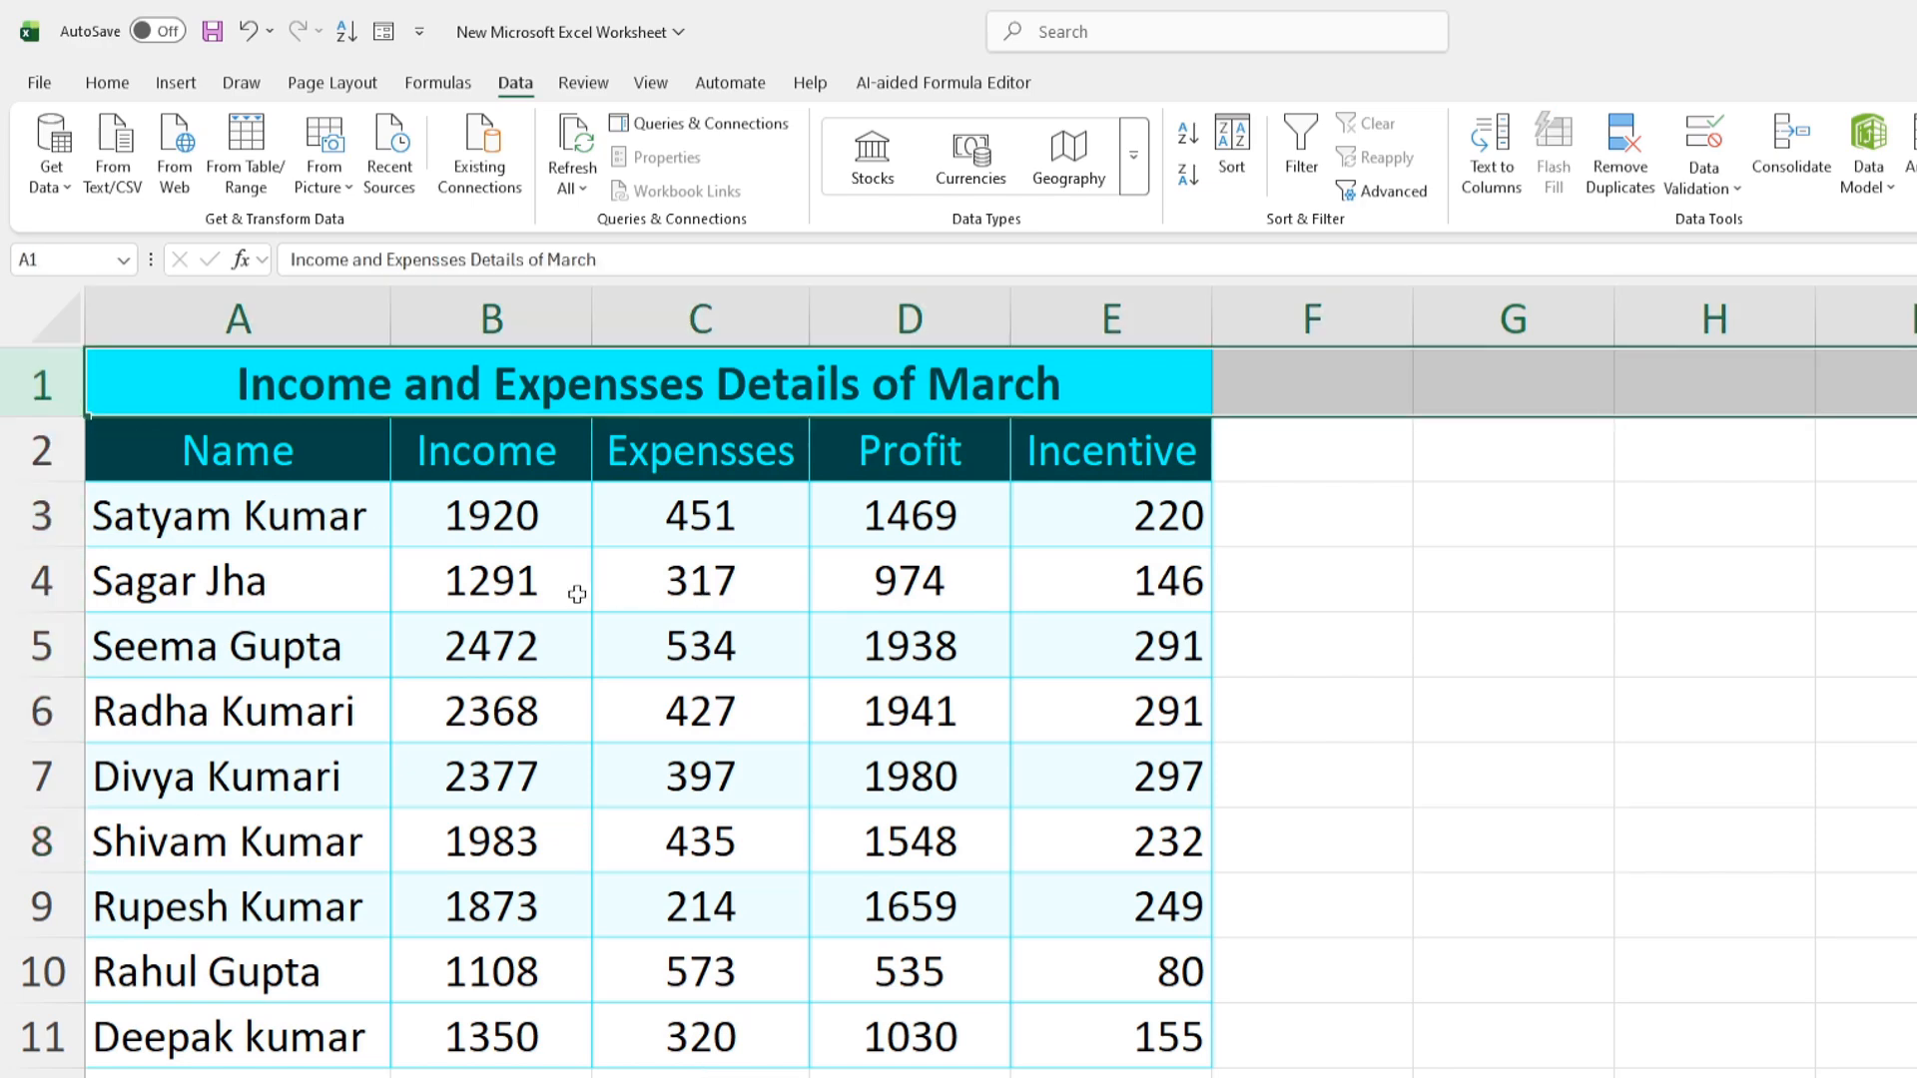
{"action": "key", "text": "ctrl+KP_Add"}
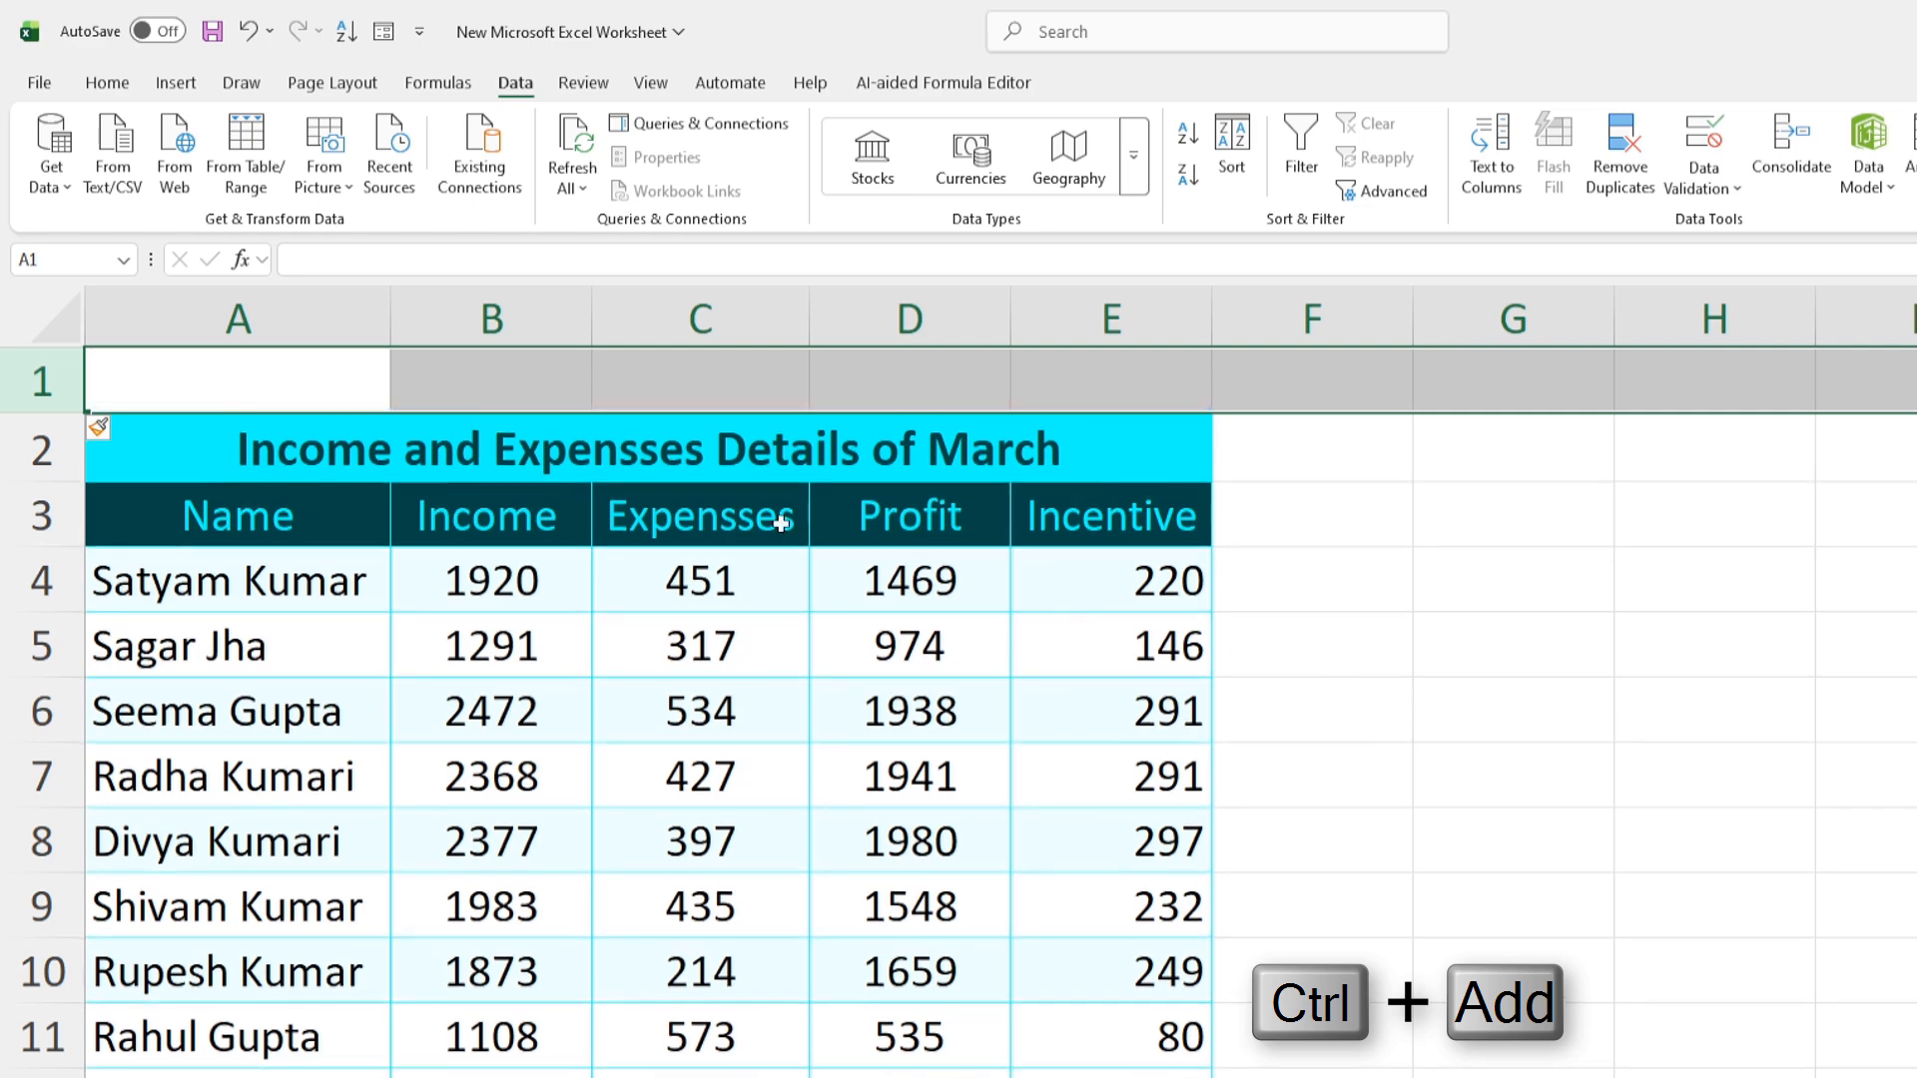
{"action": "left_click_drag", "start_coordinate": [205, 376], "coordinate": [1108, 373]}
Enter =CELL("filename") in A1 to show the workbook's full path and sheet name
{"action": "left_click", "coordinate": [264, 386]}
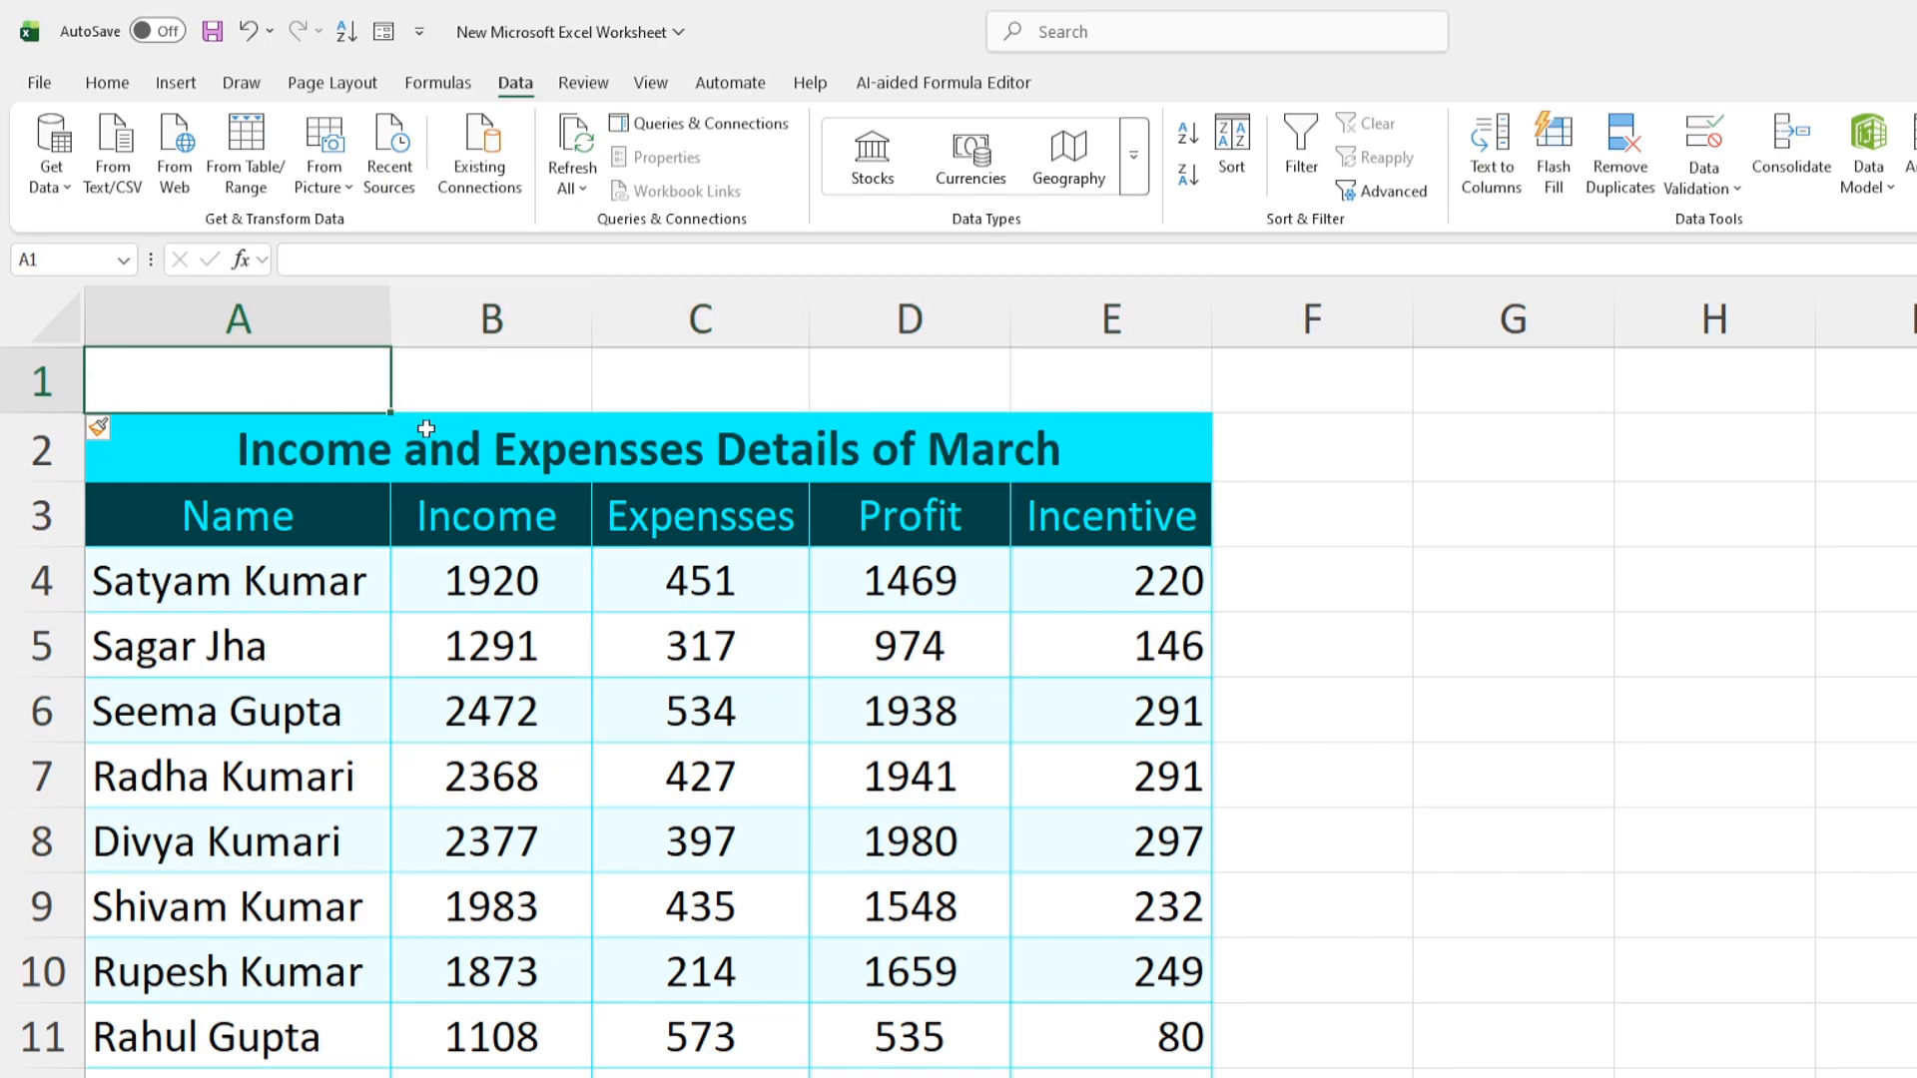
{"action": "type", "text": "="}
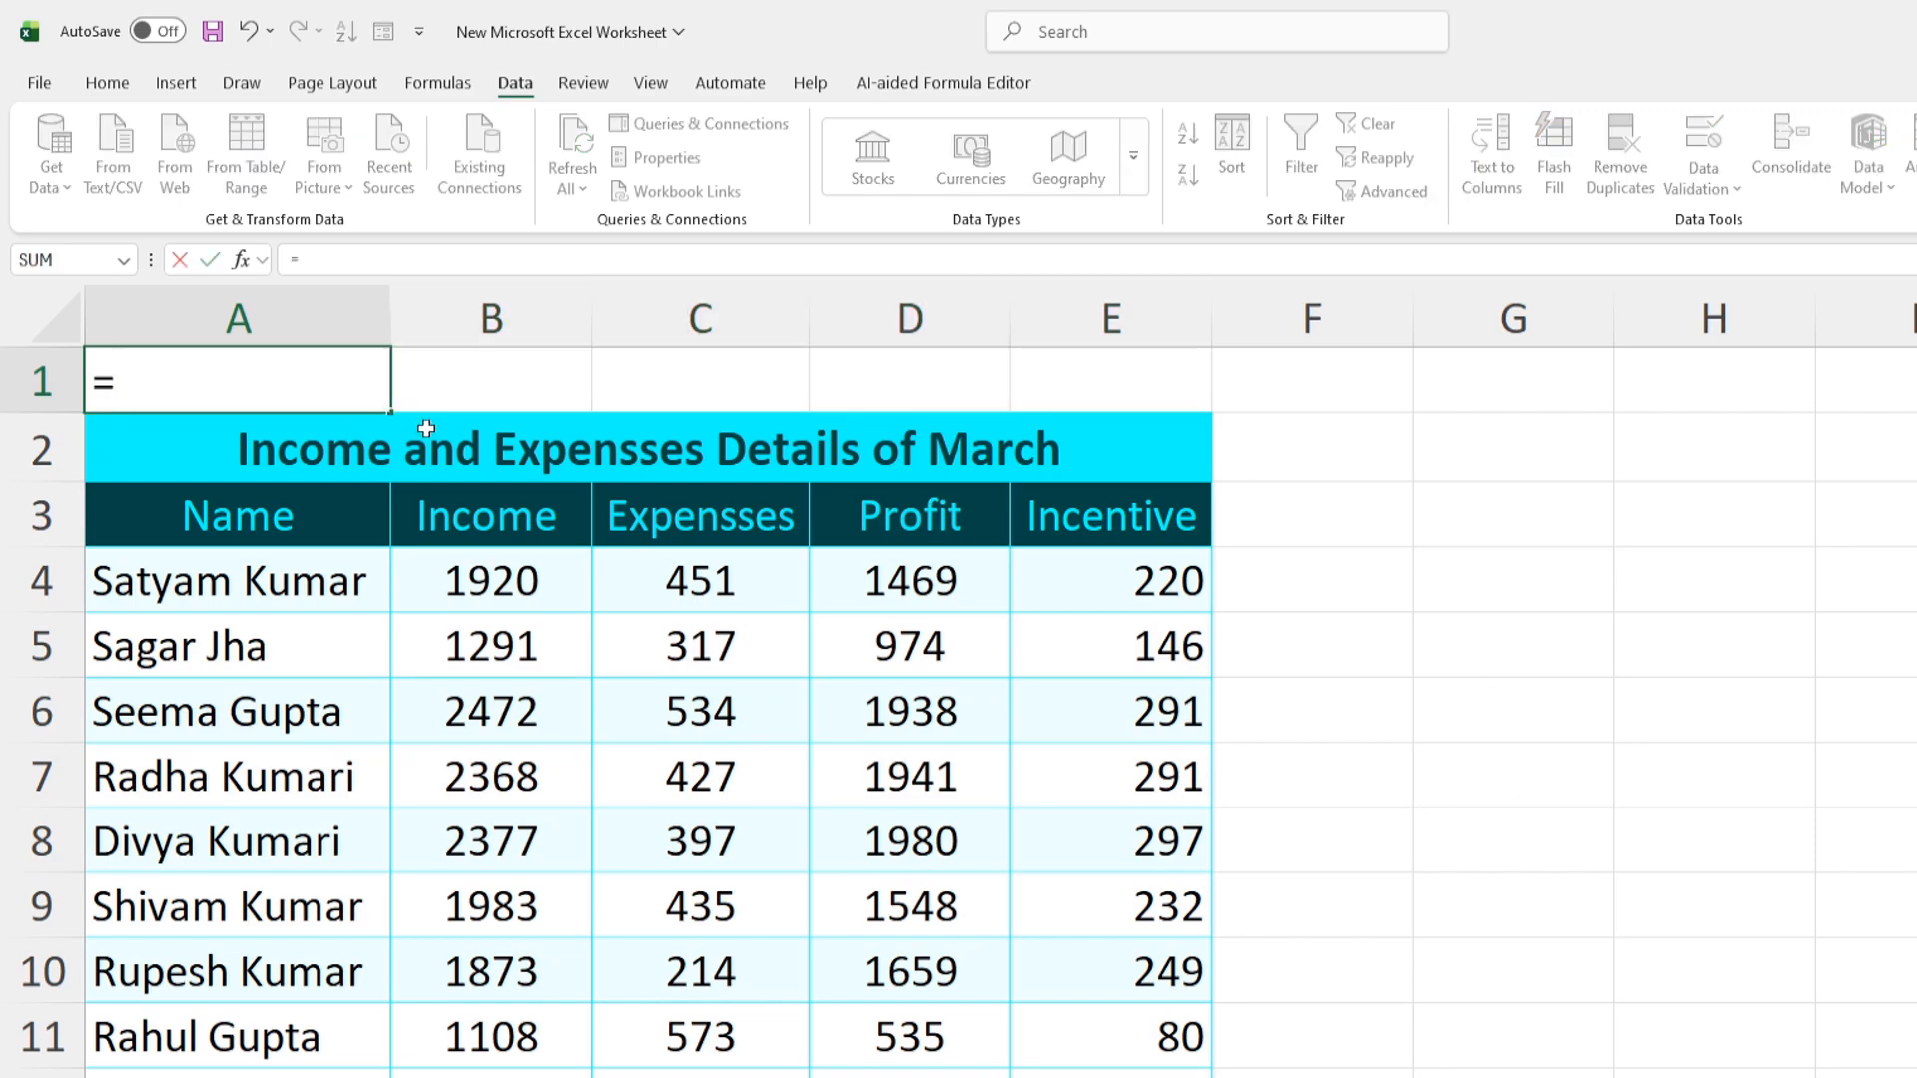
{"action": "type", "text": "cell"}
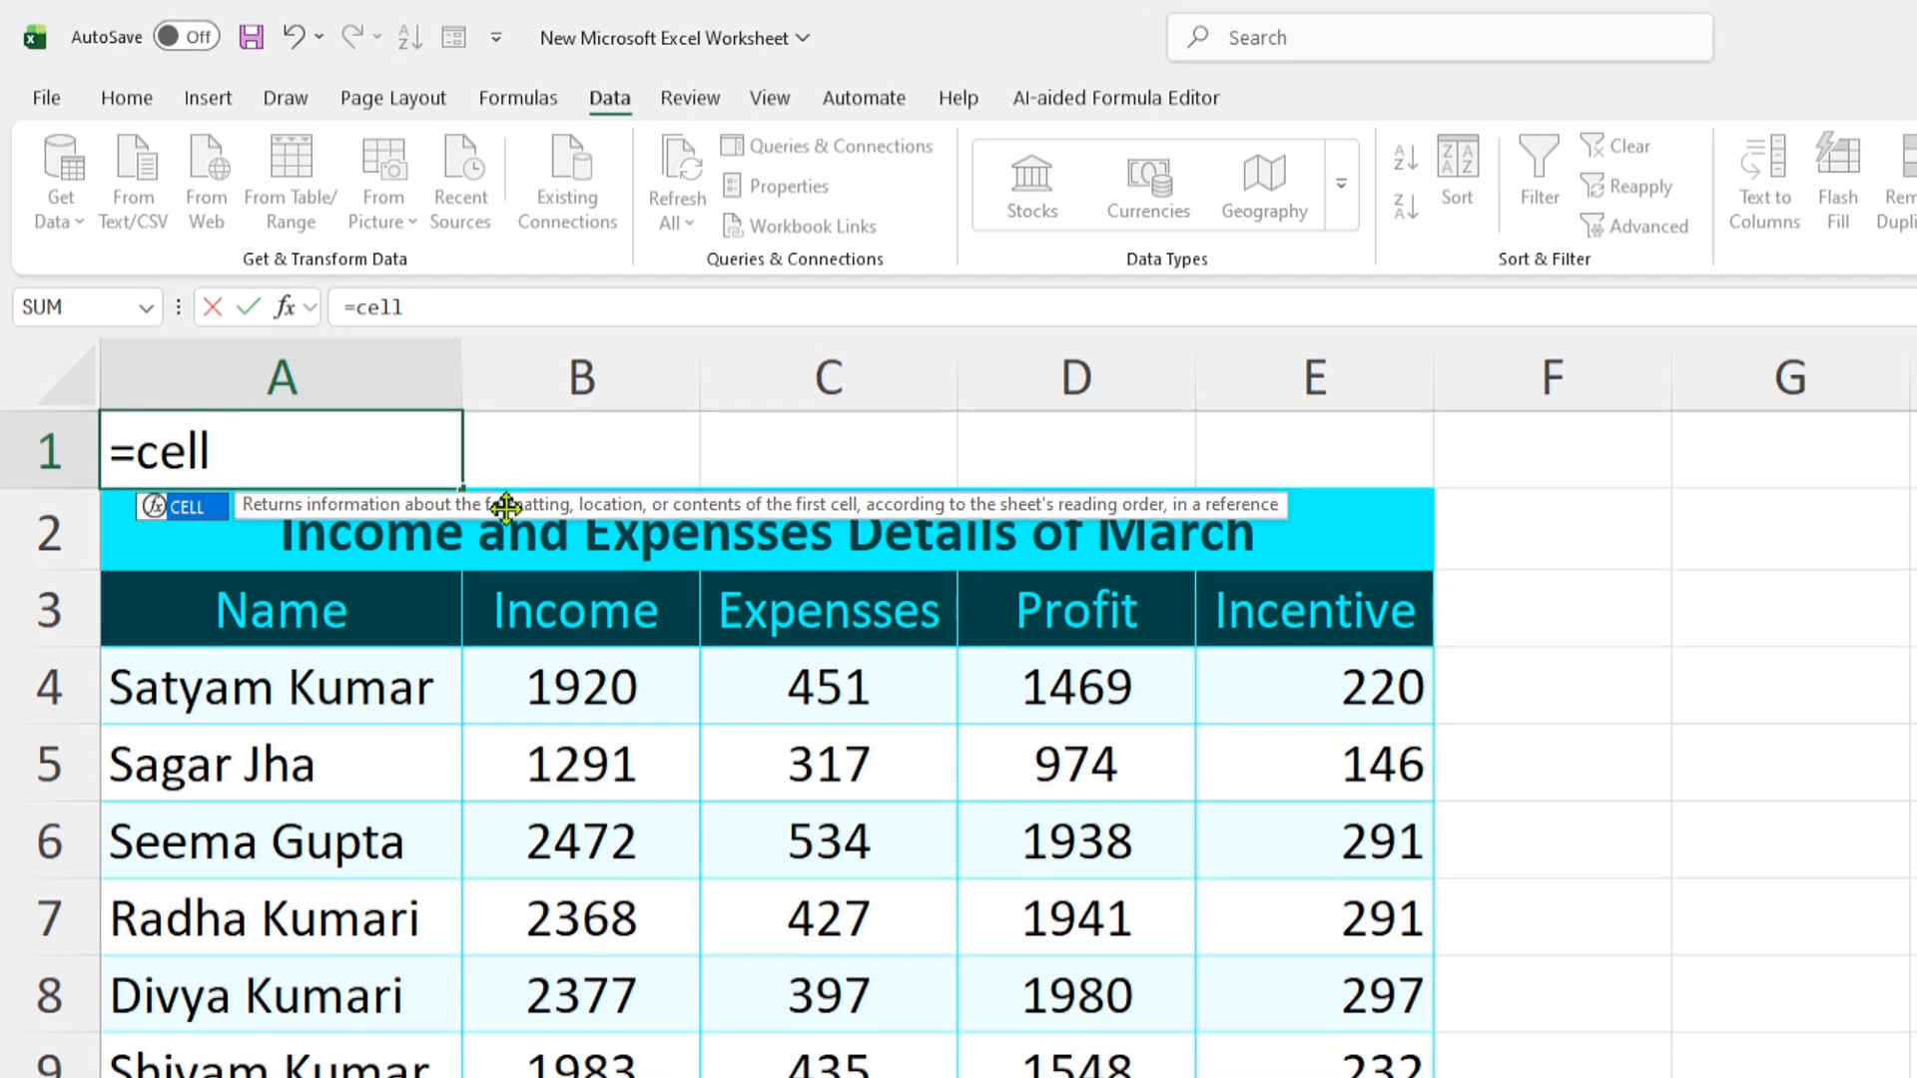
{"action": "key", "text": "Tab"}
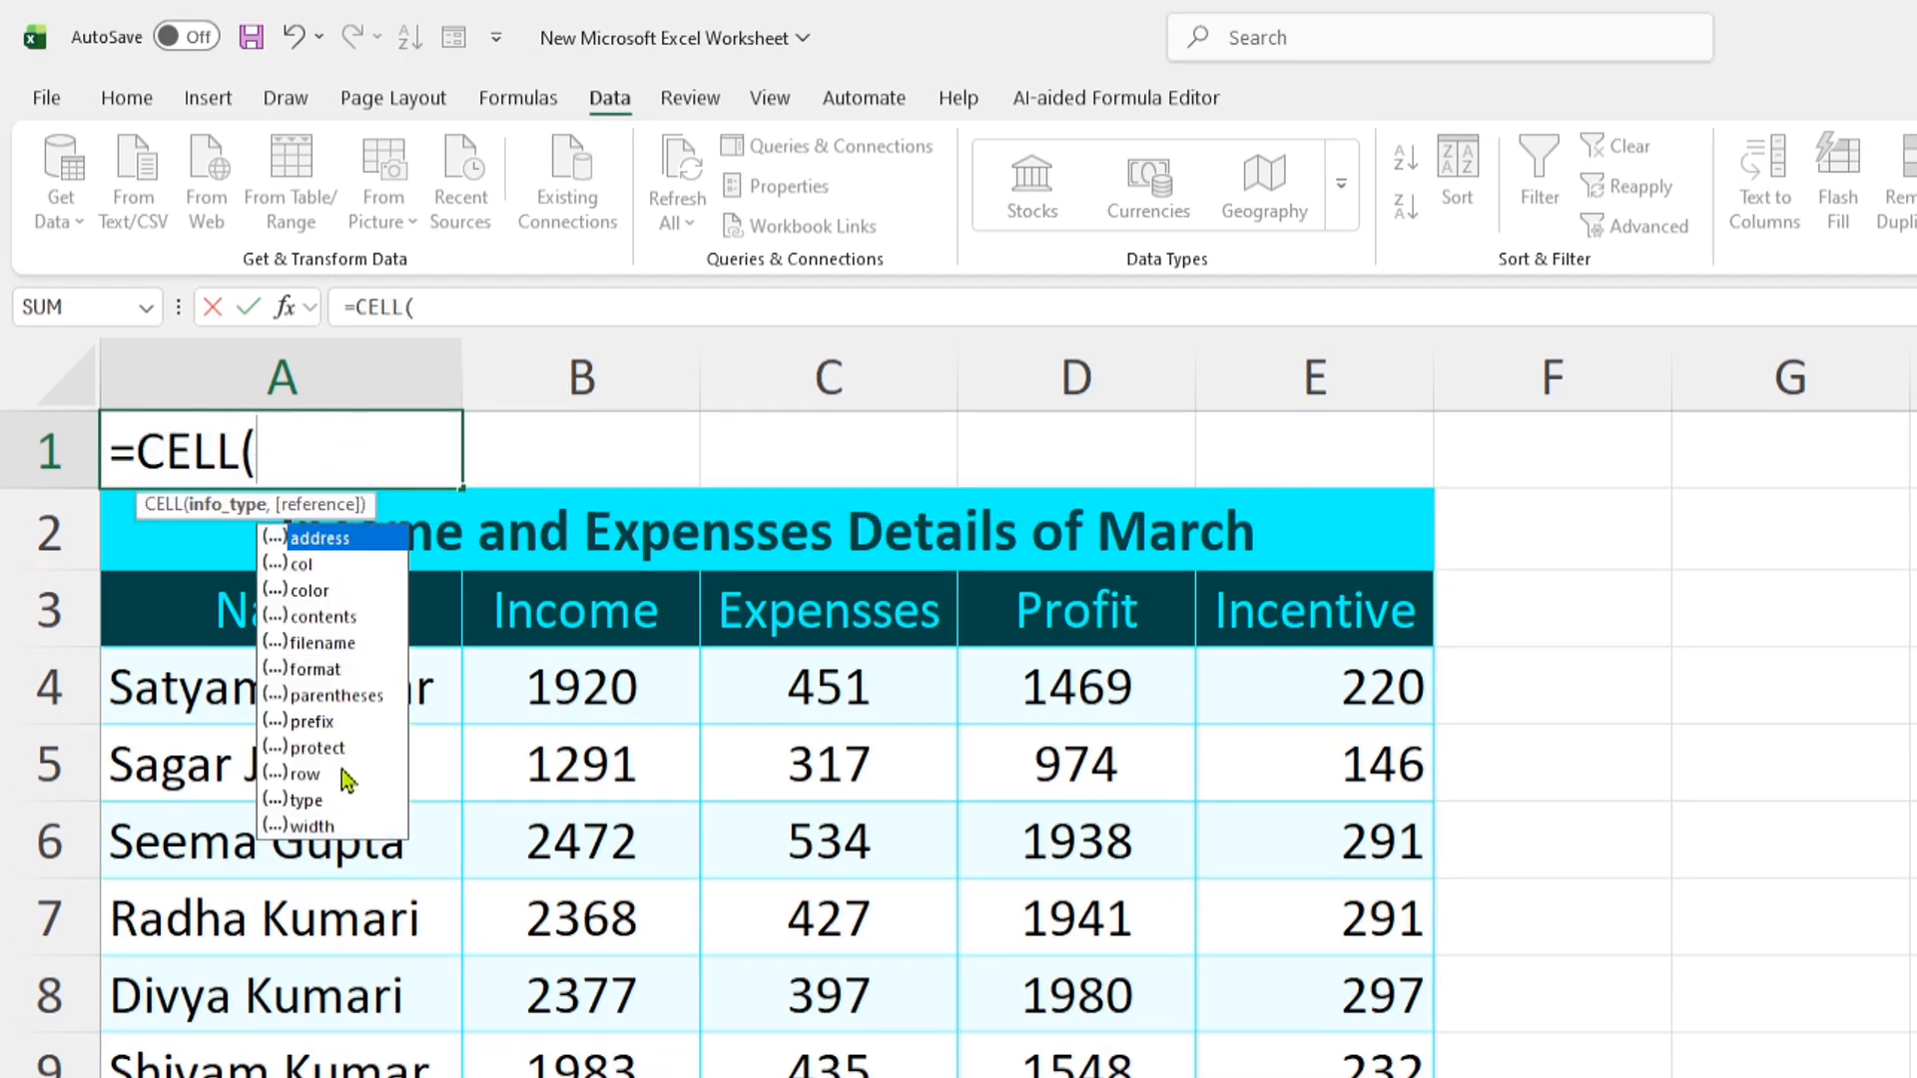
{"action": "left_click", "coordinate": [332, 643]}
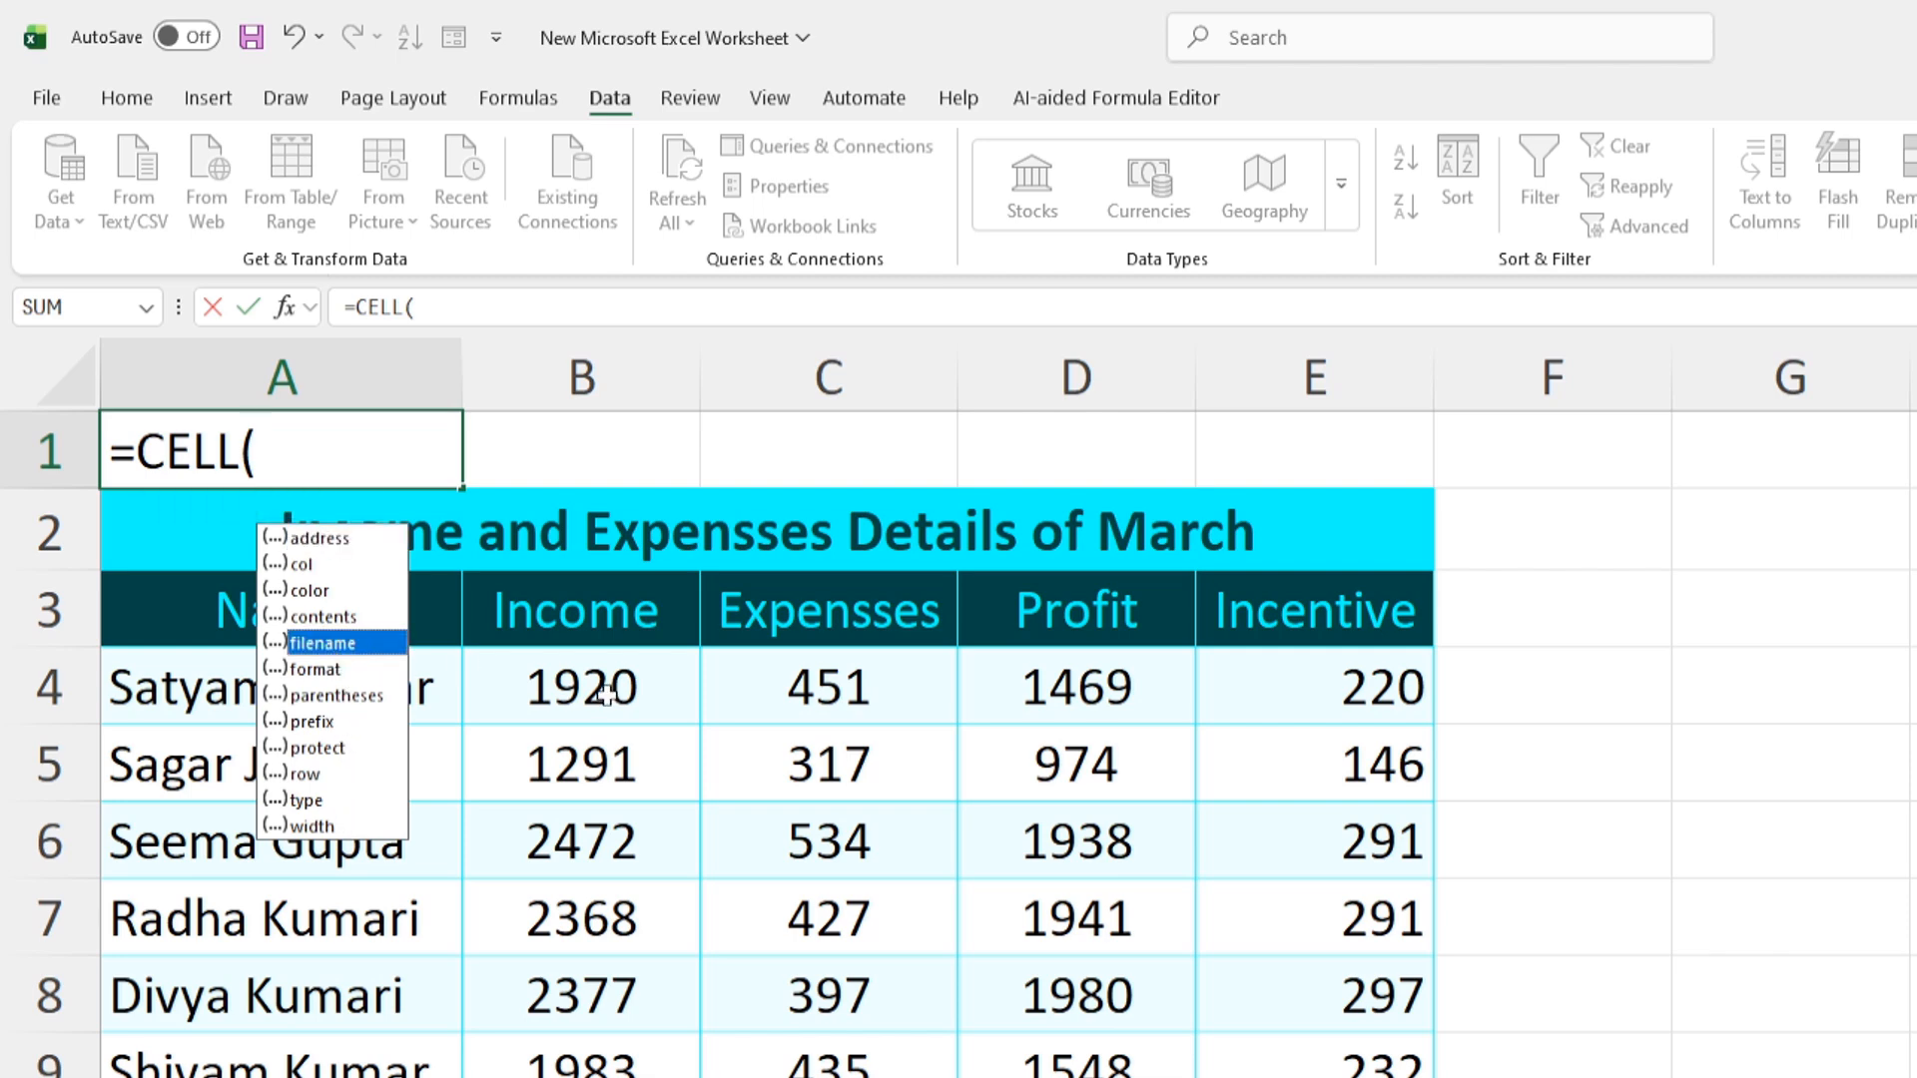
{"action": "key", "text": "Tab"}
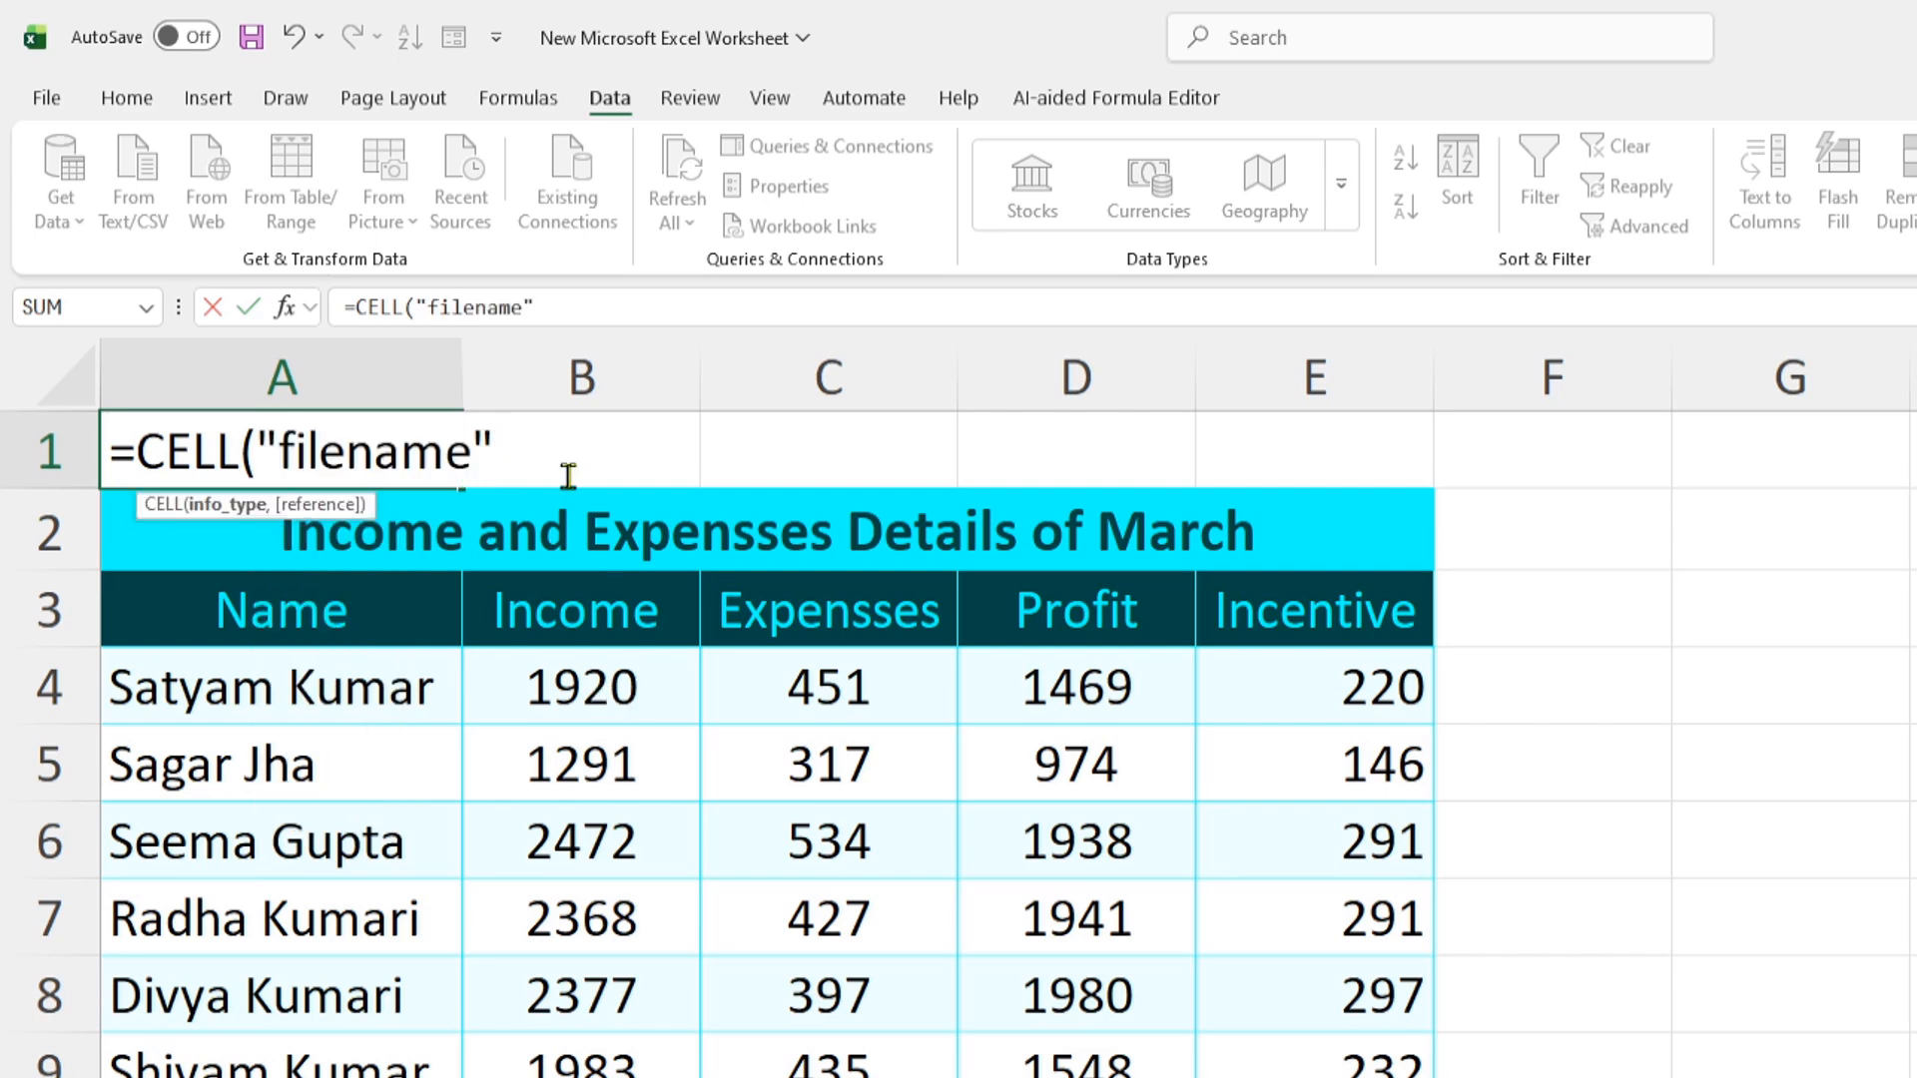
{"action": "type", "text": ")"}
{"action": "key", "text": "Return"}
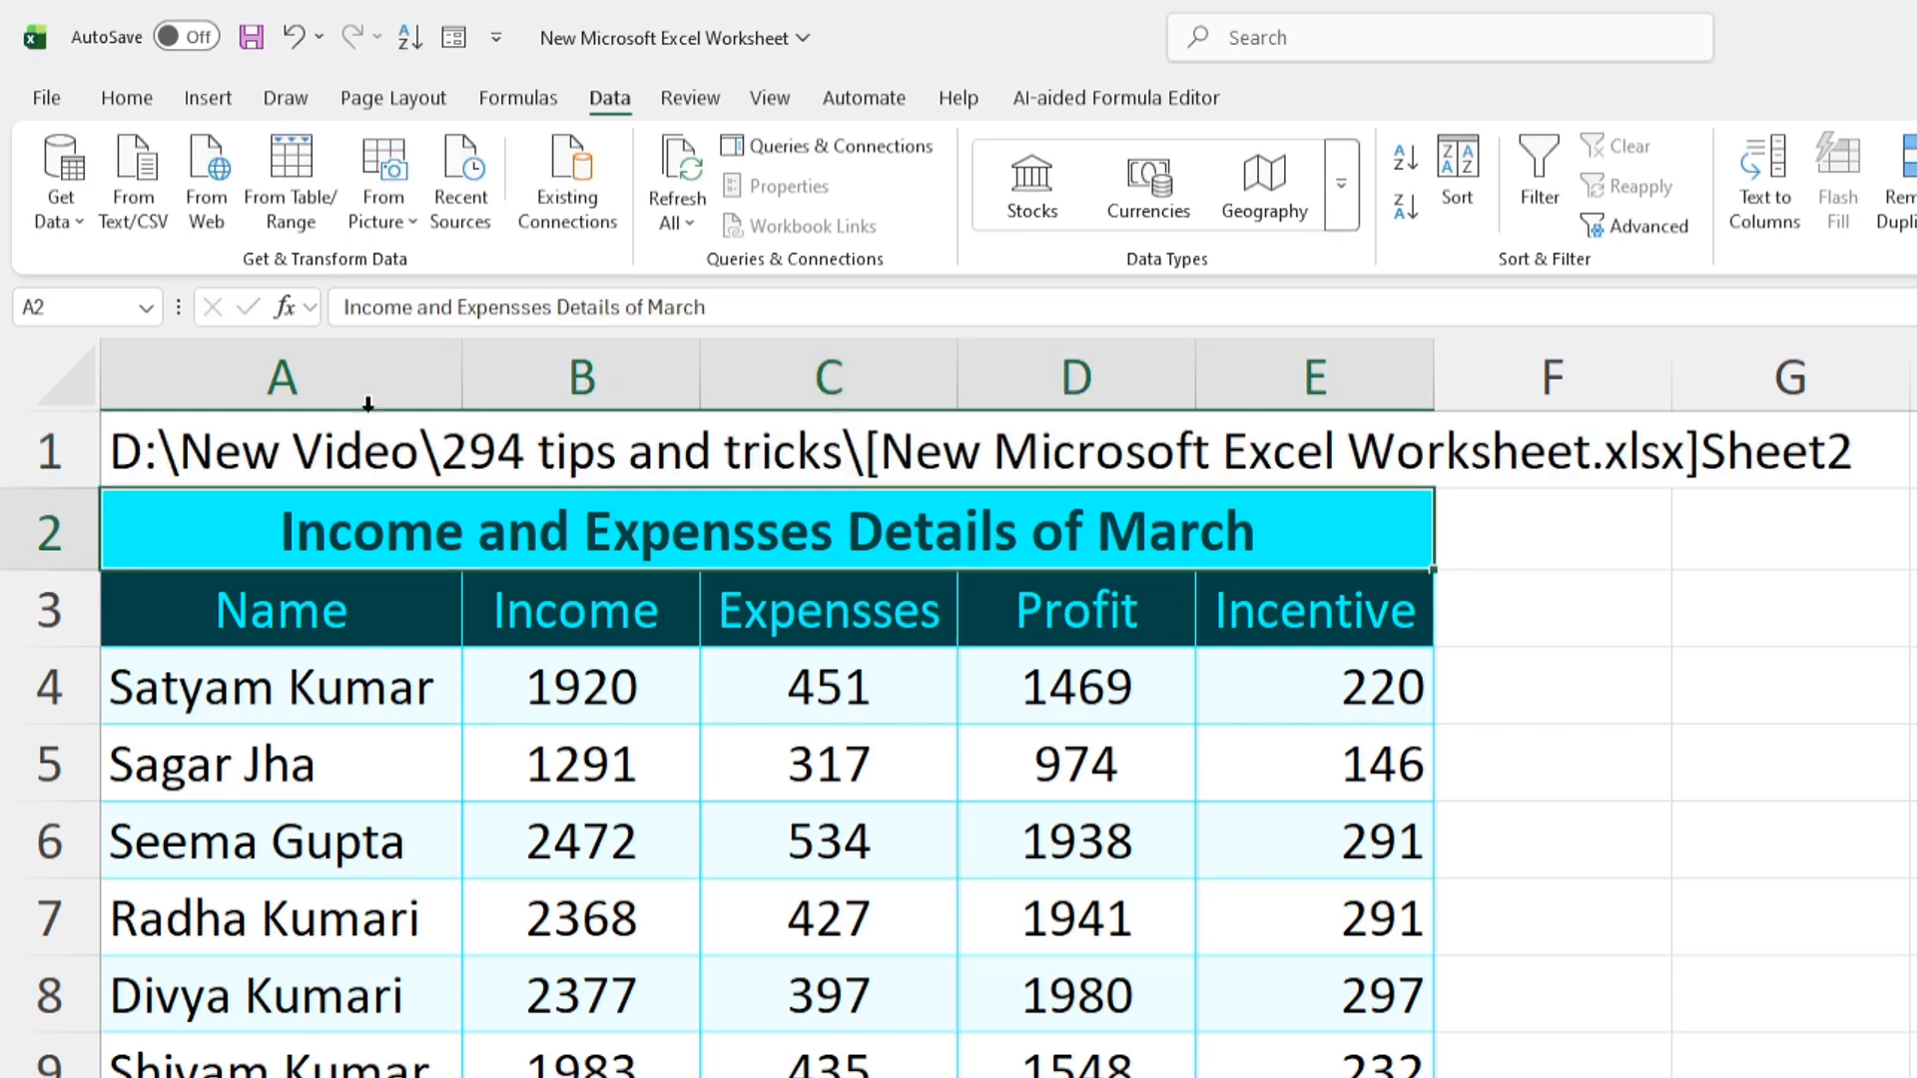
{"action": "left_click", "coordinate": [1767, 764]}
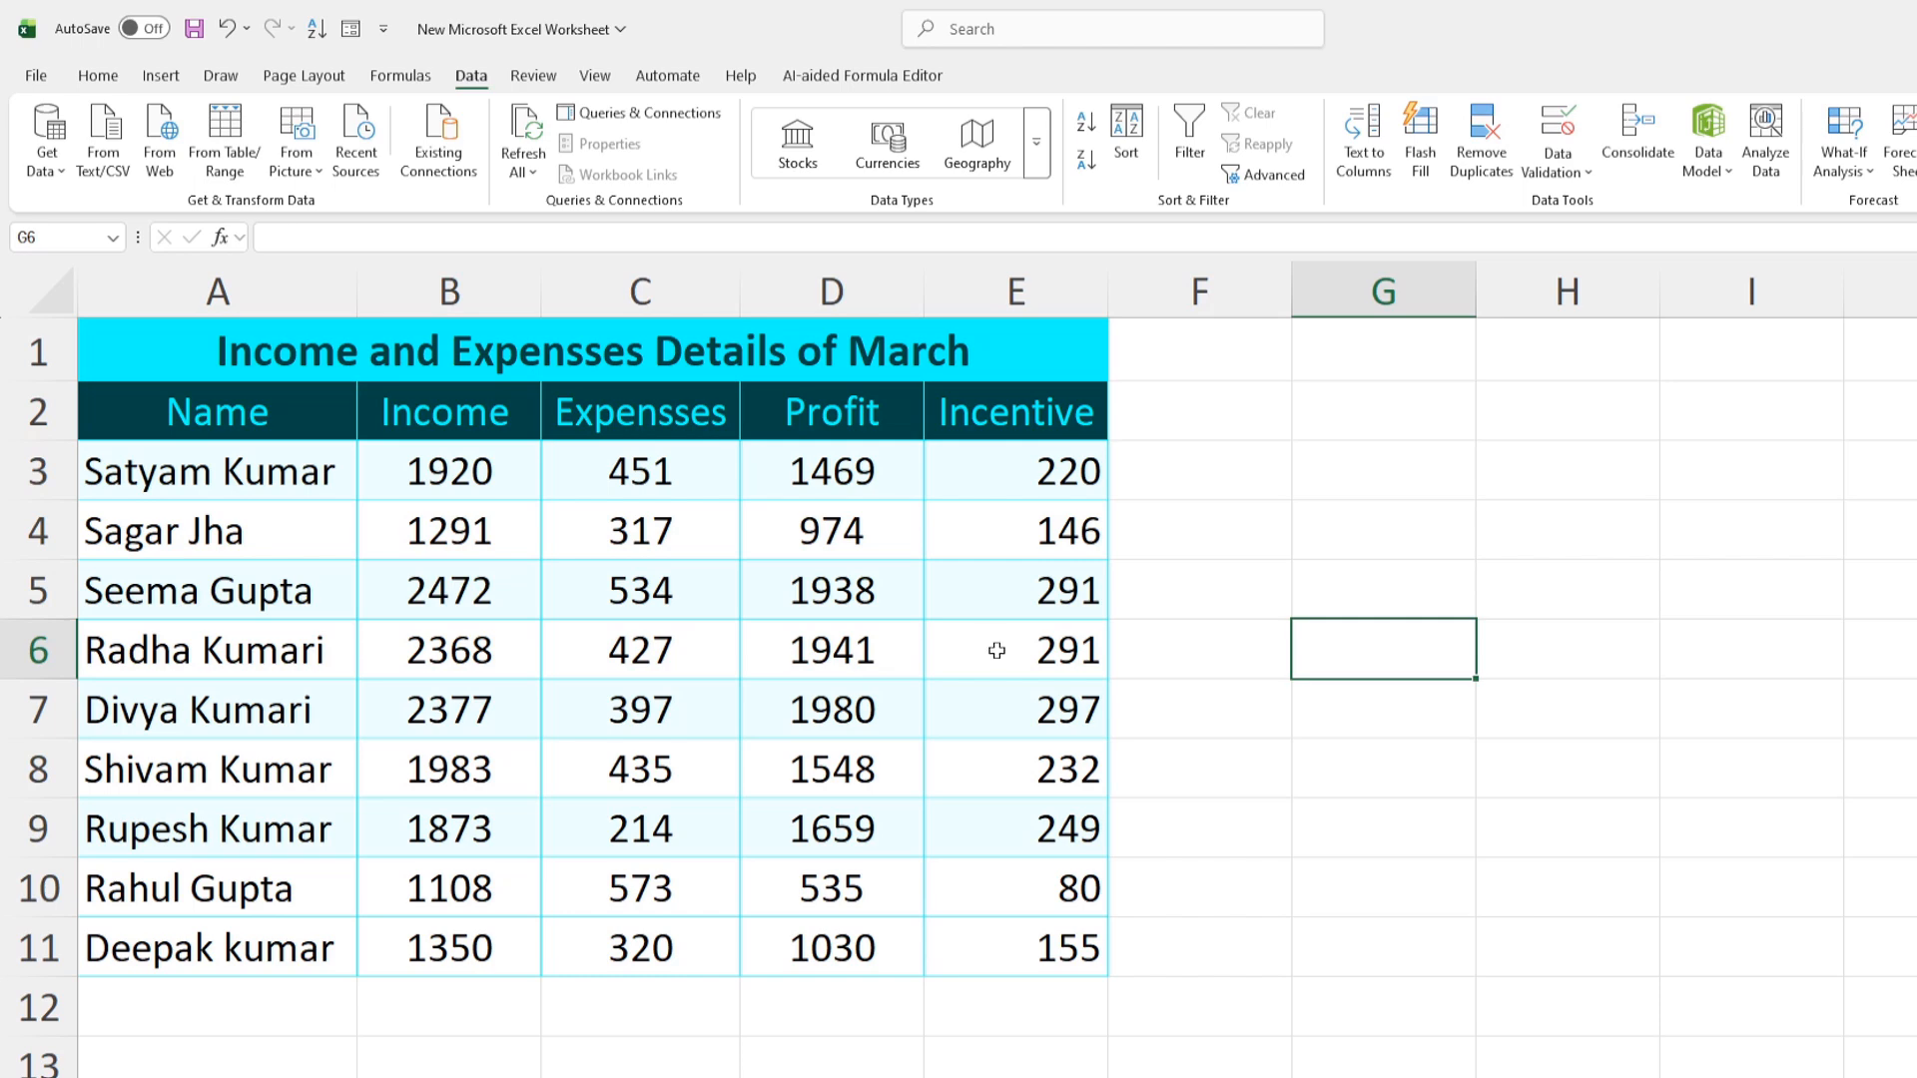
Select the Profit column D and hide it with Ctrl+0
{"action": "left_click", "coordinate": [843, 291]}
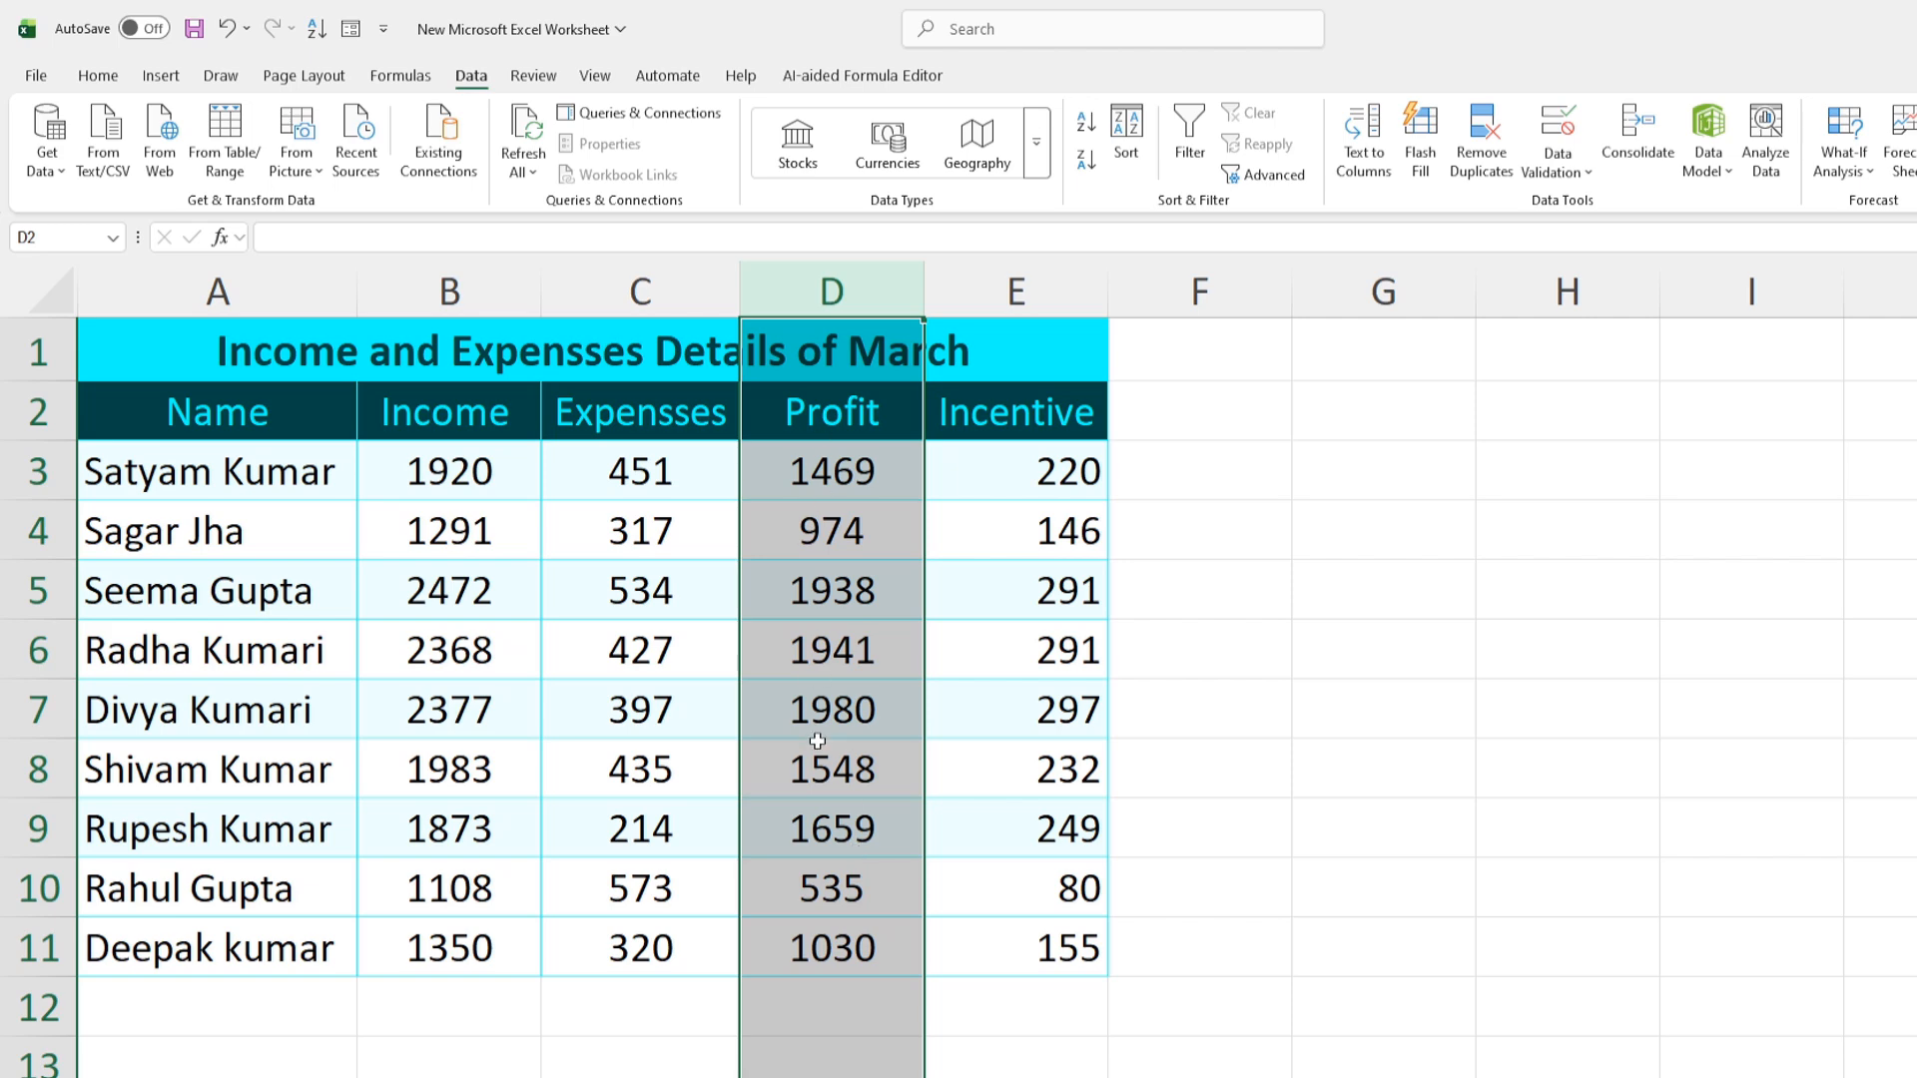
{"action": "left_click_drag", "start_coordinate": [653, 294], "coordinate": [825, 304]}
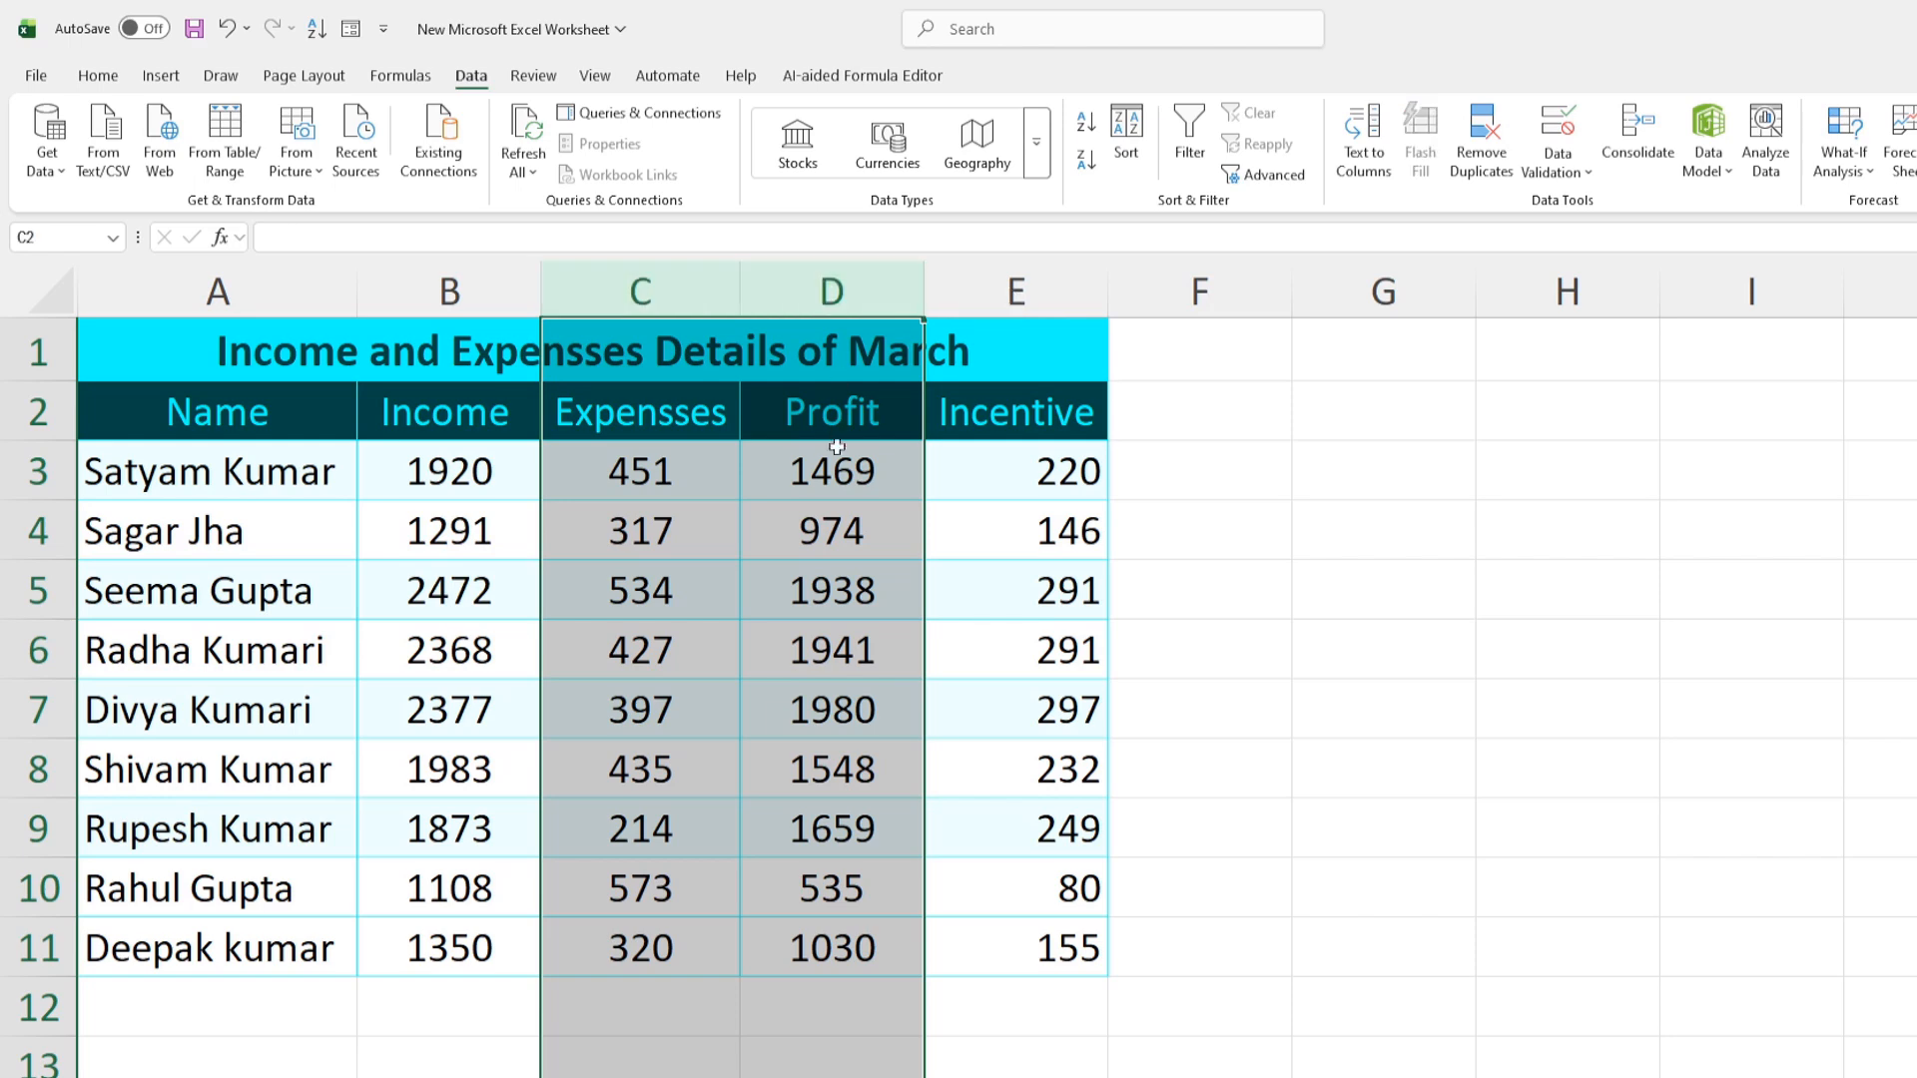
{"action": "left_click", "coordinate": [826, 299]}
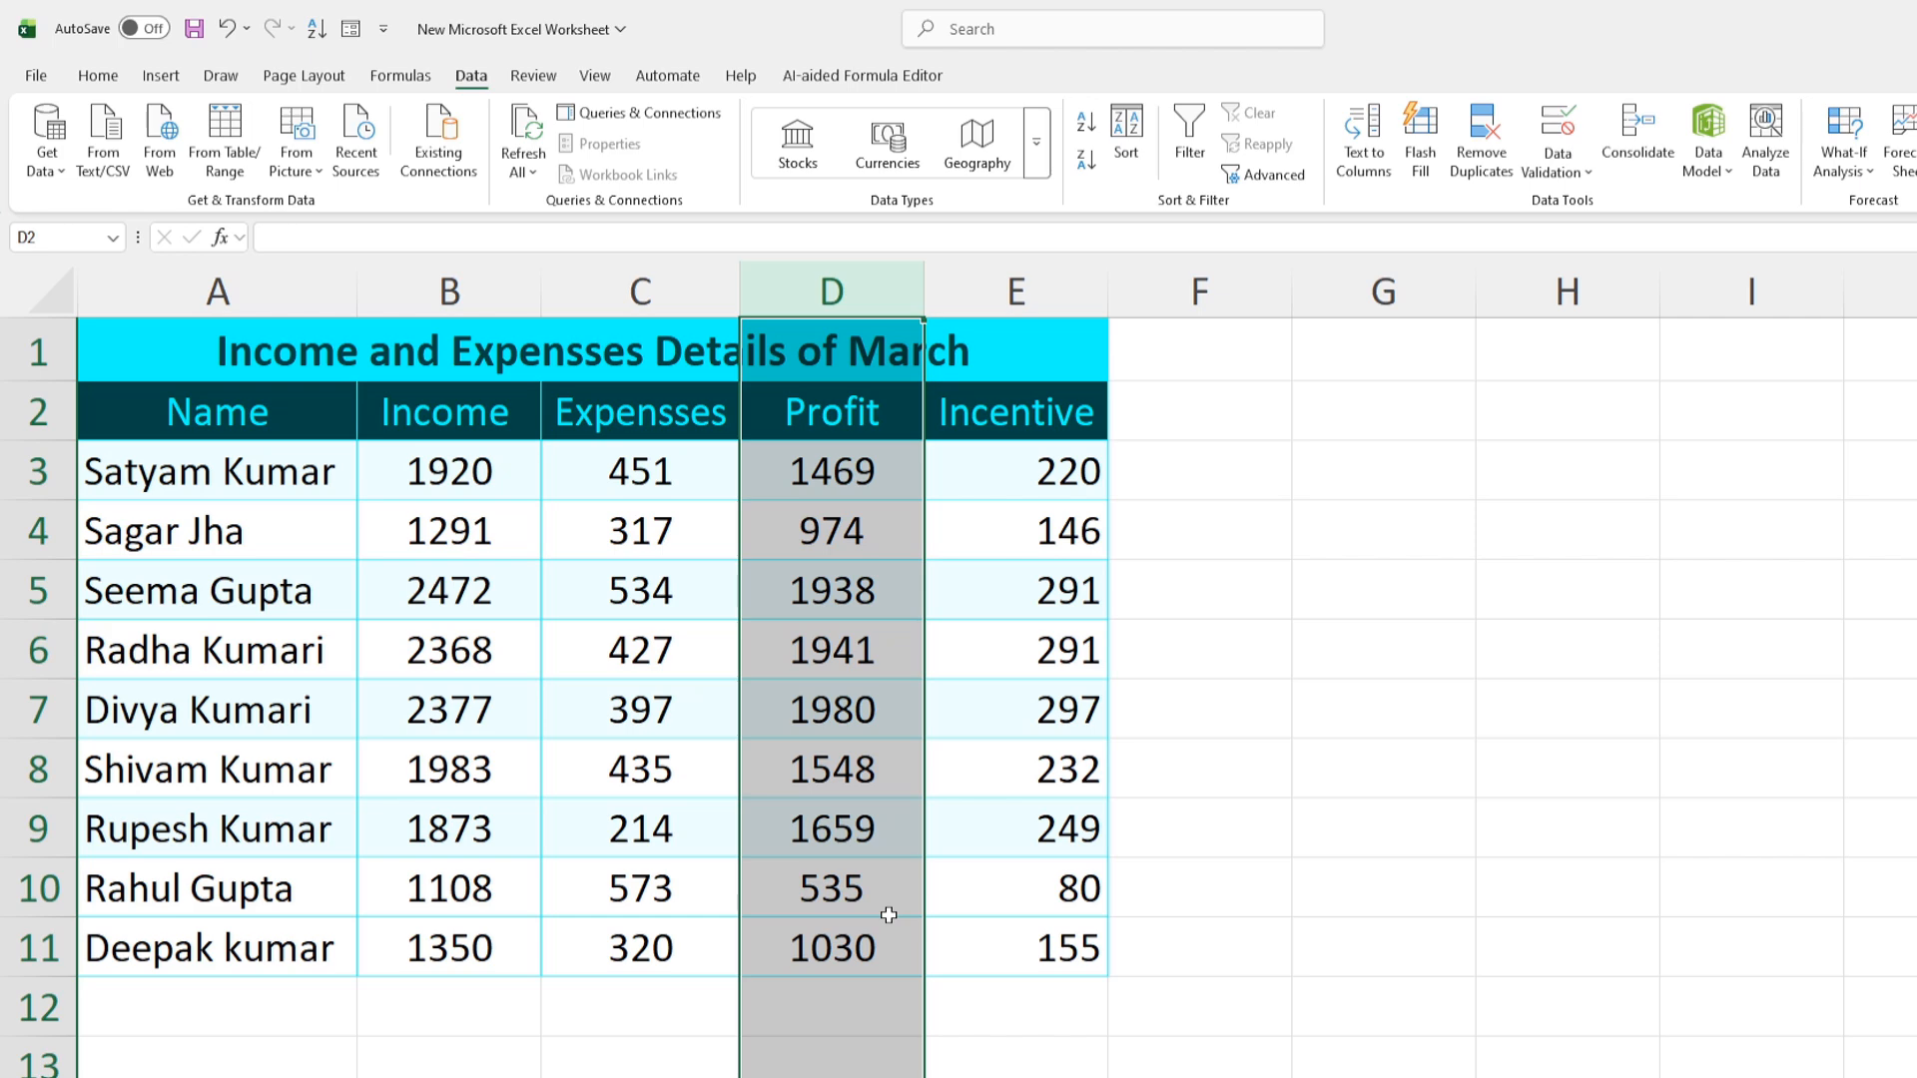
{"action": "key", "text": "ctrl+0"}
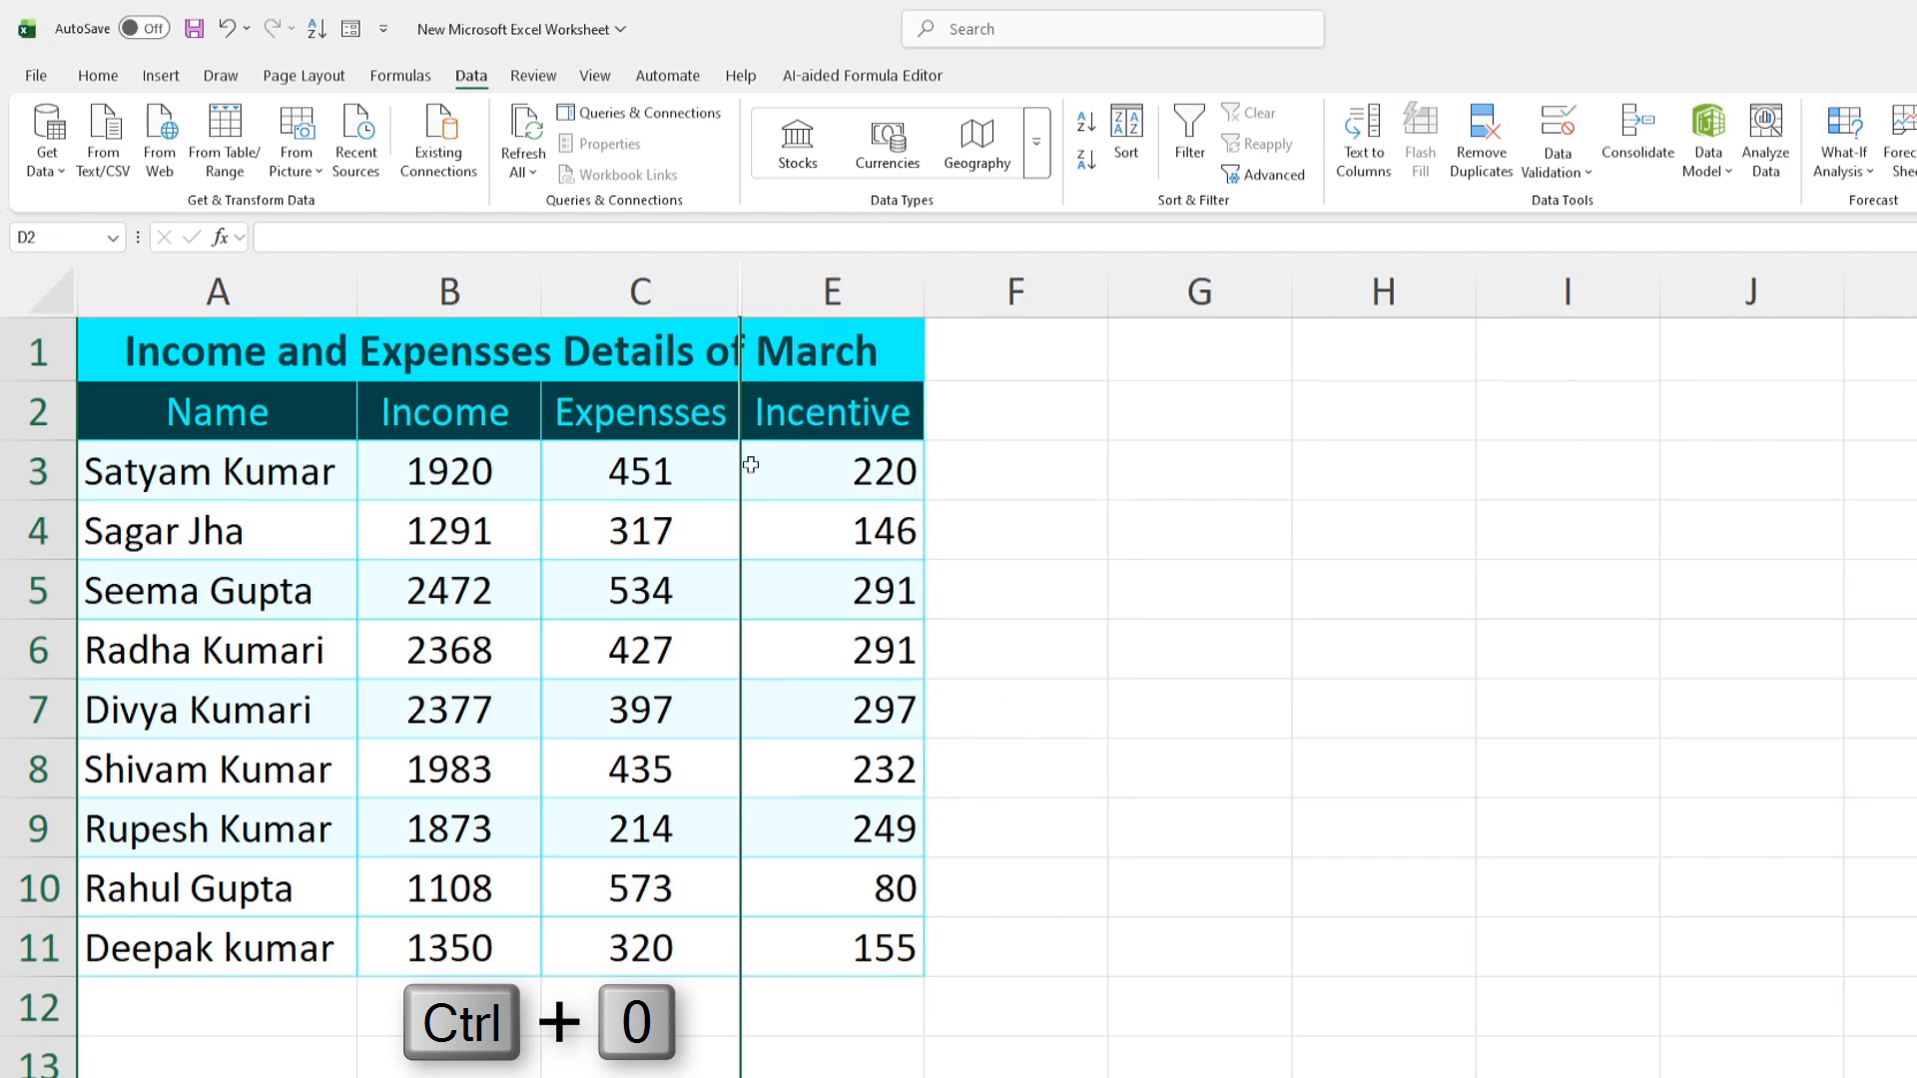
{"action": "left_click", "coordinate": [1026, 726]}
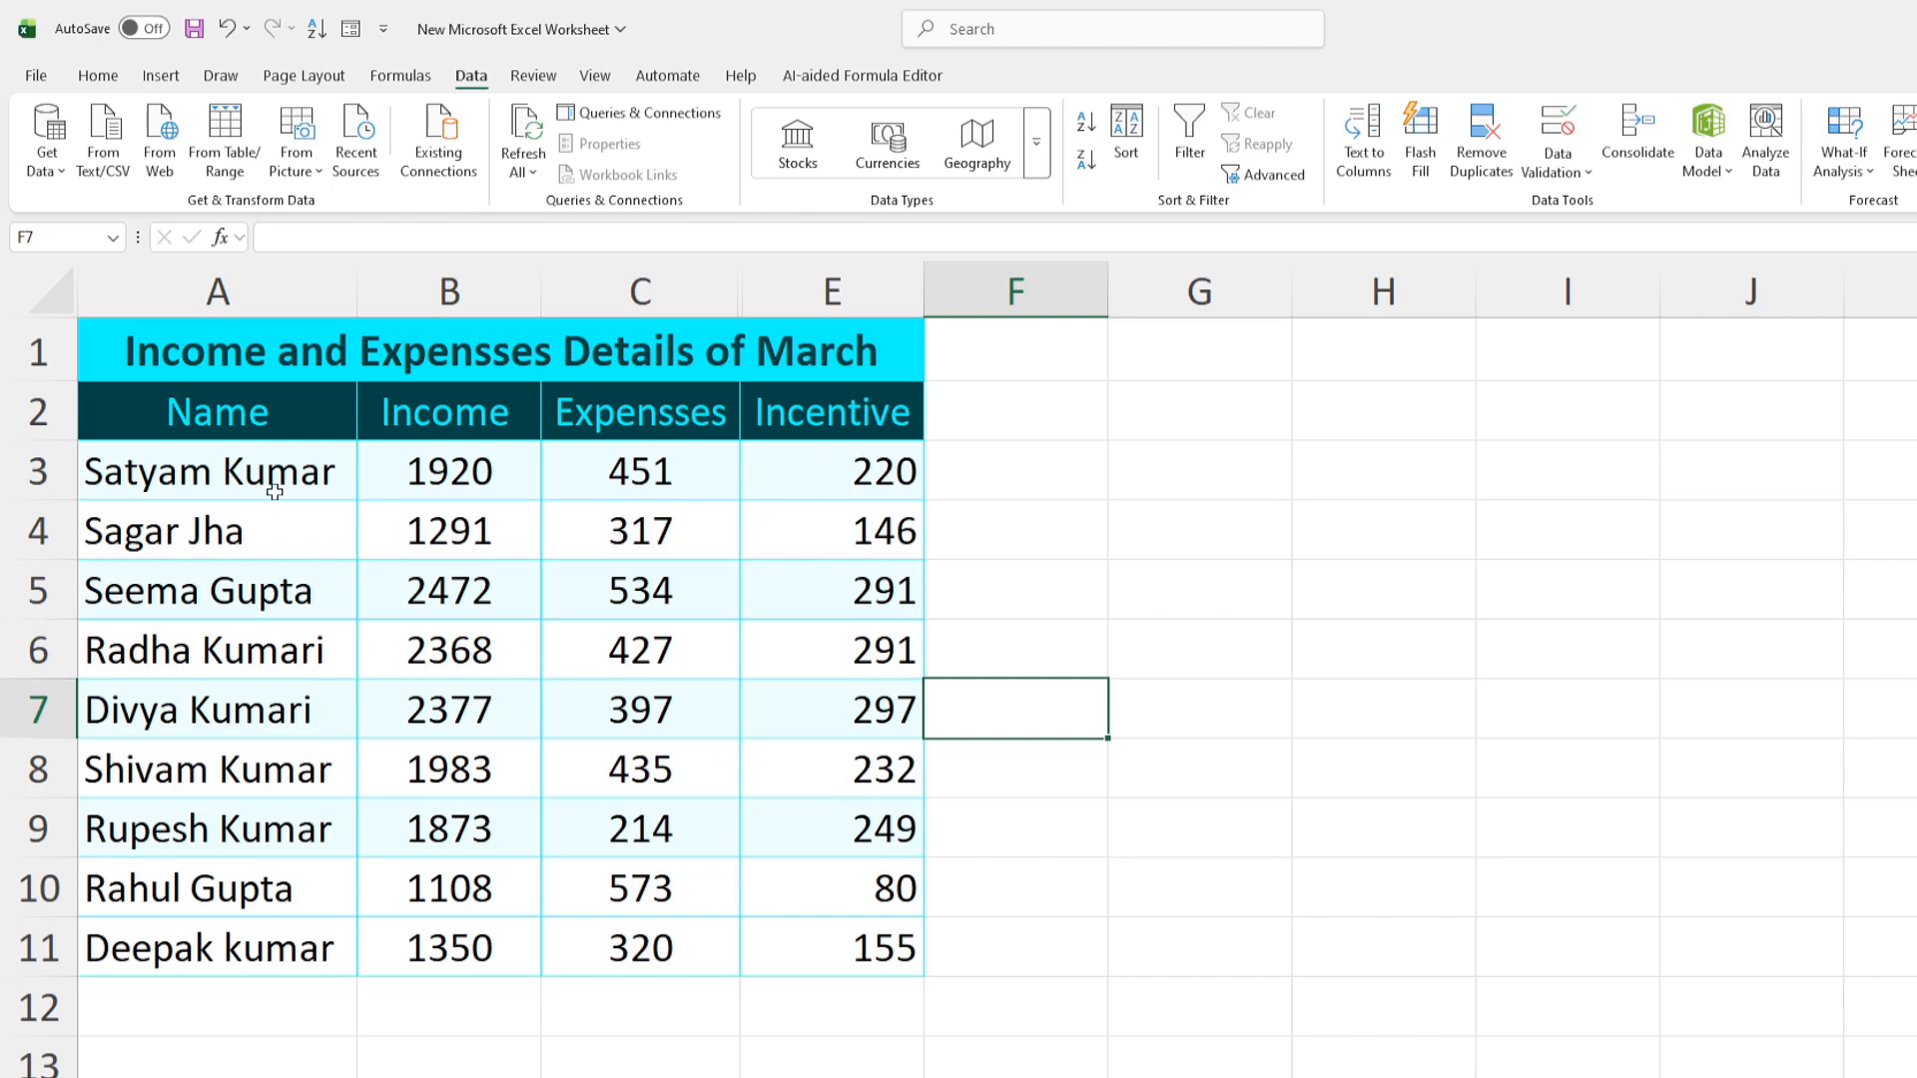
Copy the March table A2:E11, paste it at G2, and autofit column G
{"action": "left_click_drag", "start_coordinate": [142, 393], "coordinate": [869, 946]}
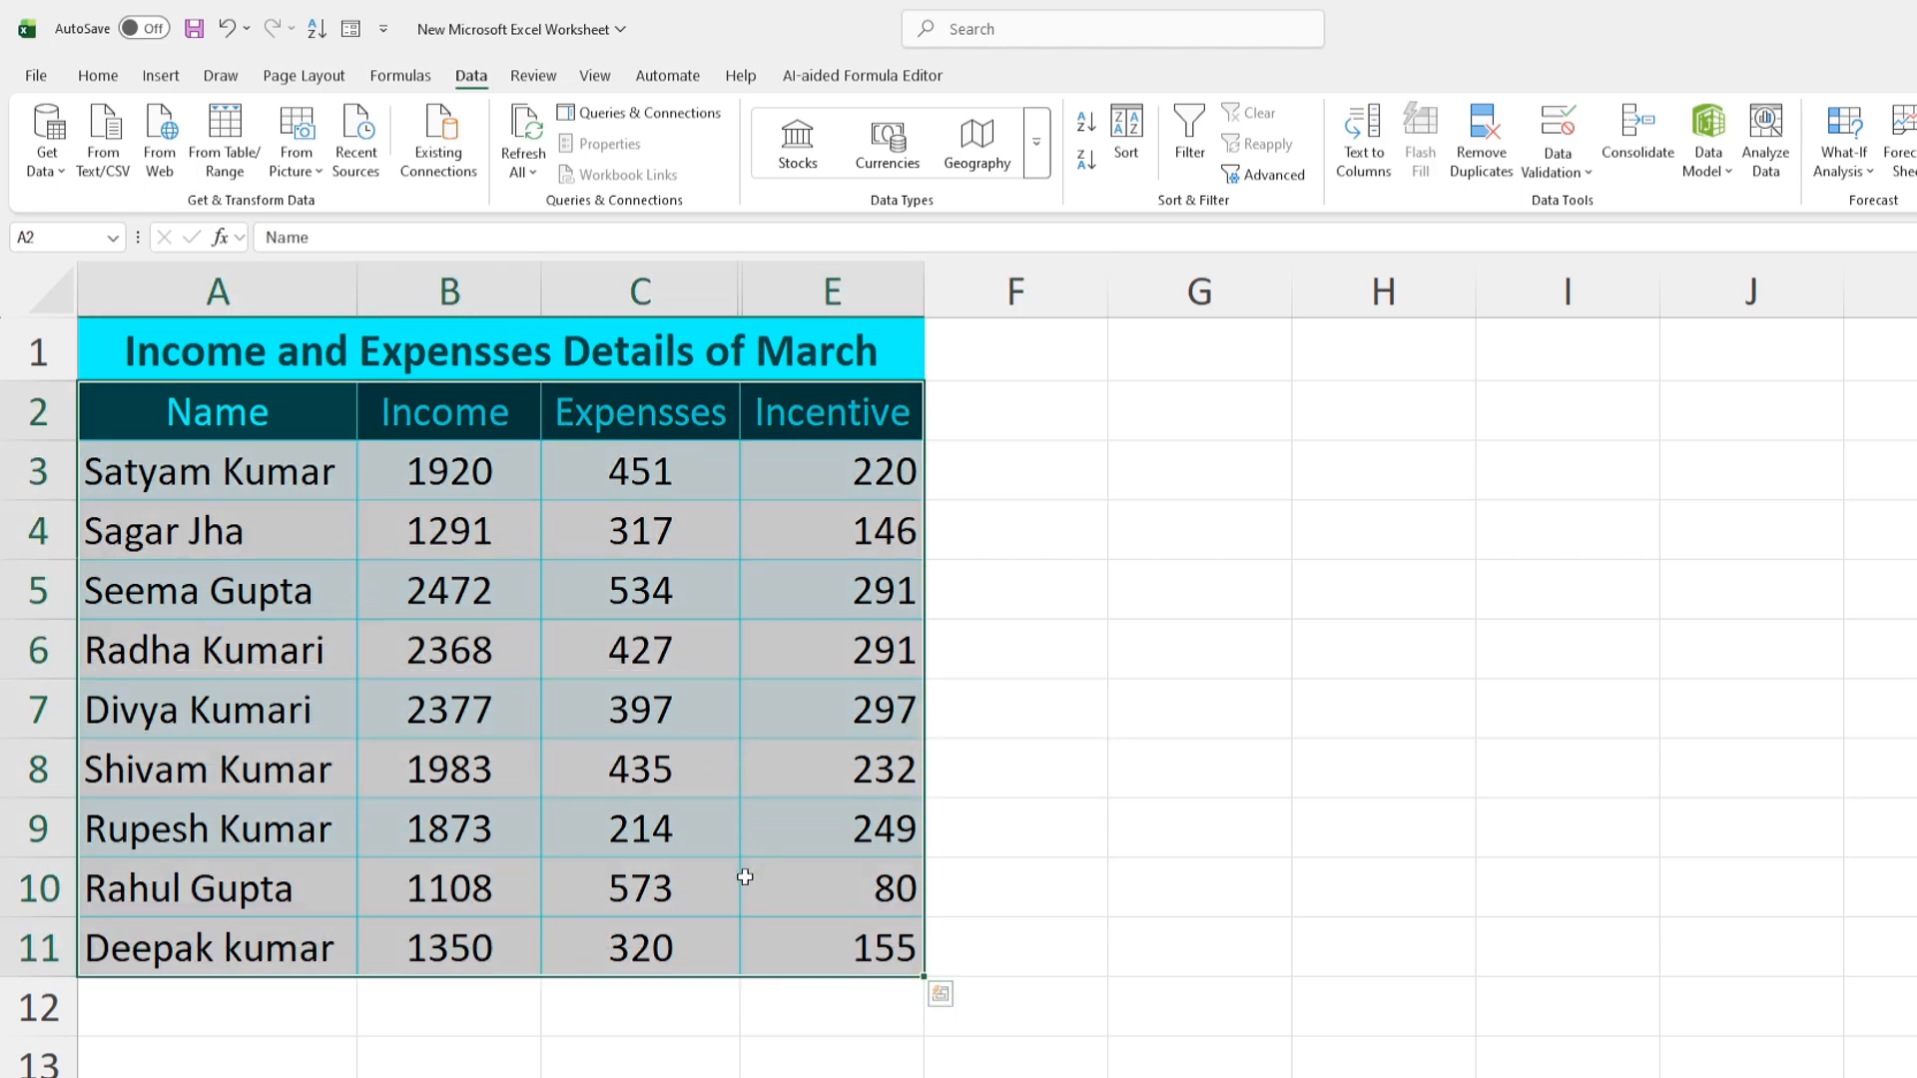
{"action": "key", "text": "ctrl+c"}
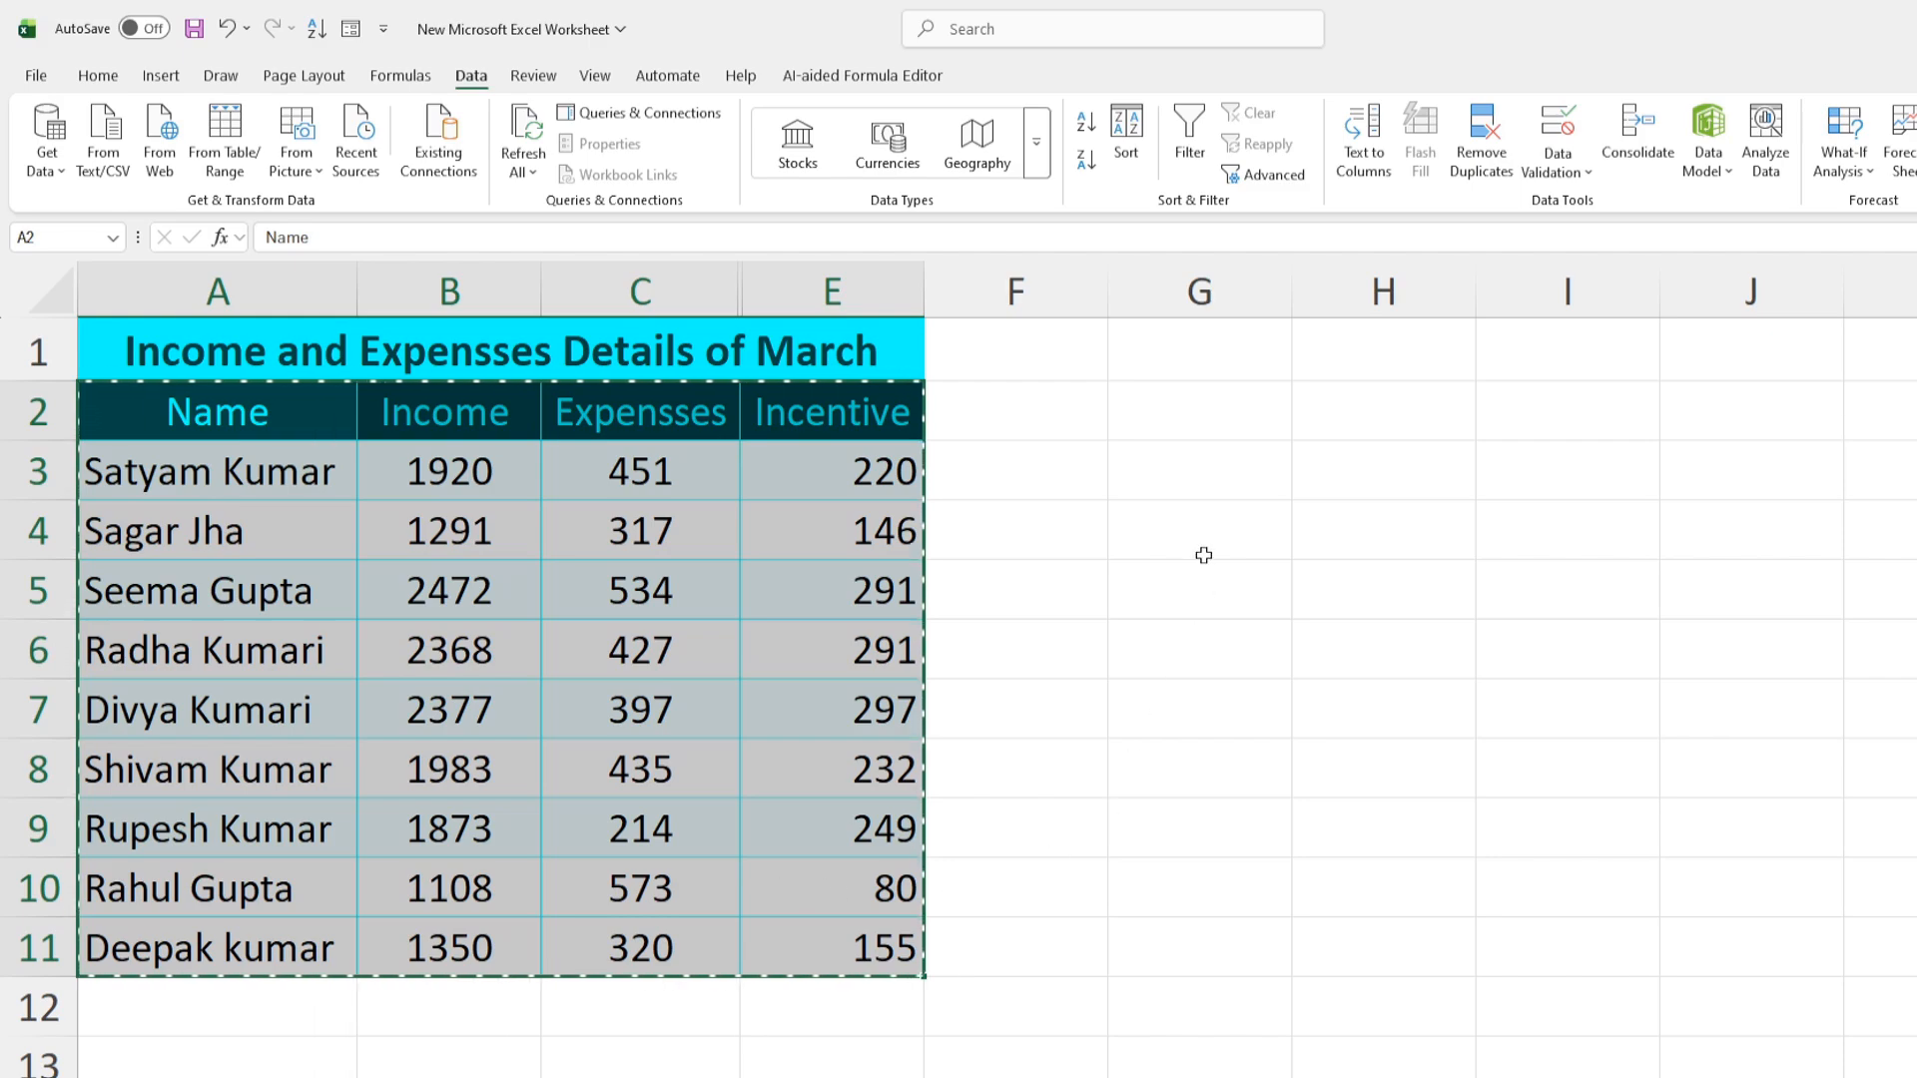
{"action": "left_click", "coordinate": [1153, 404]}
{"action": "key", "text": "ctrl+v"}
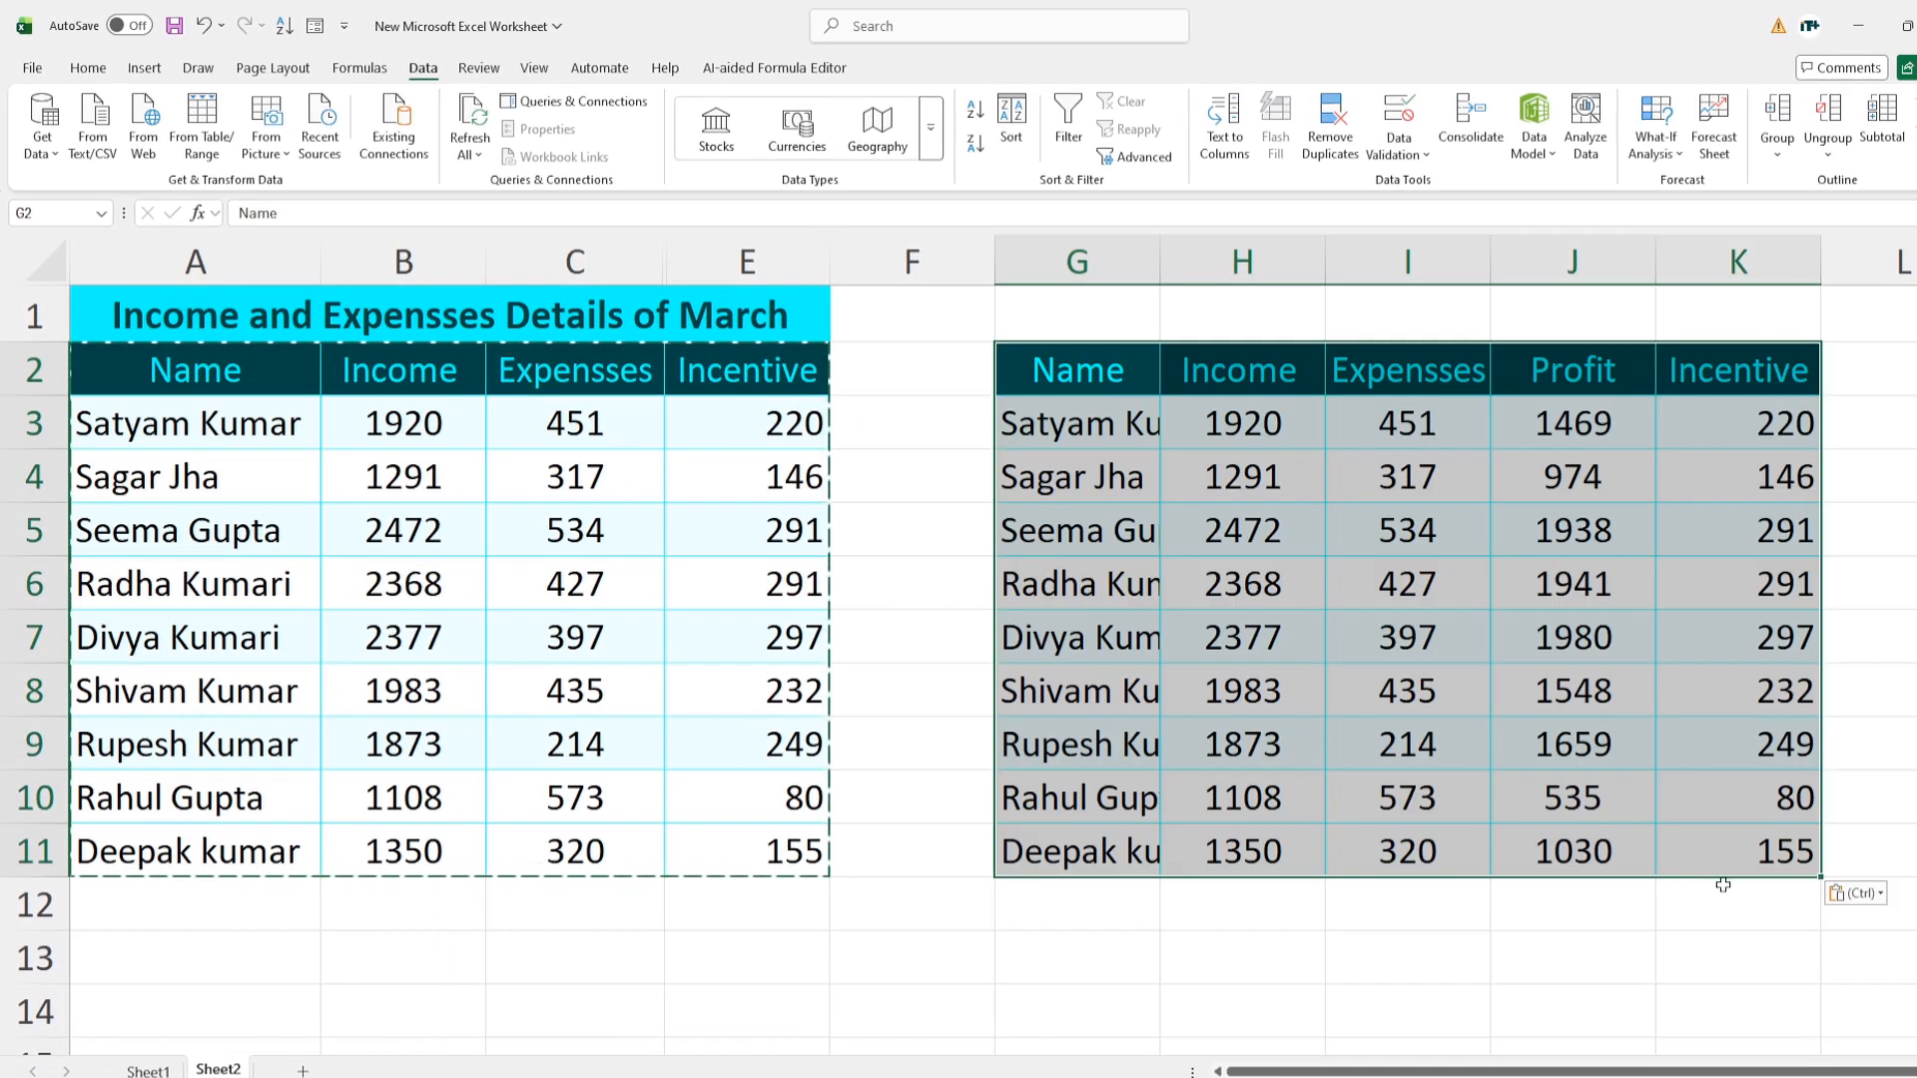
{"action": "double_click", "coordinate": [1157, 258]}
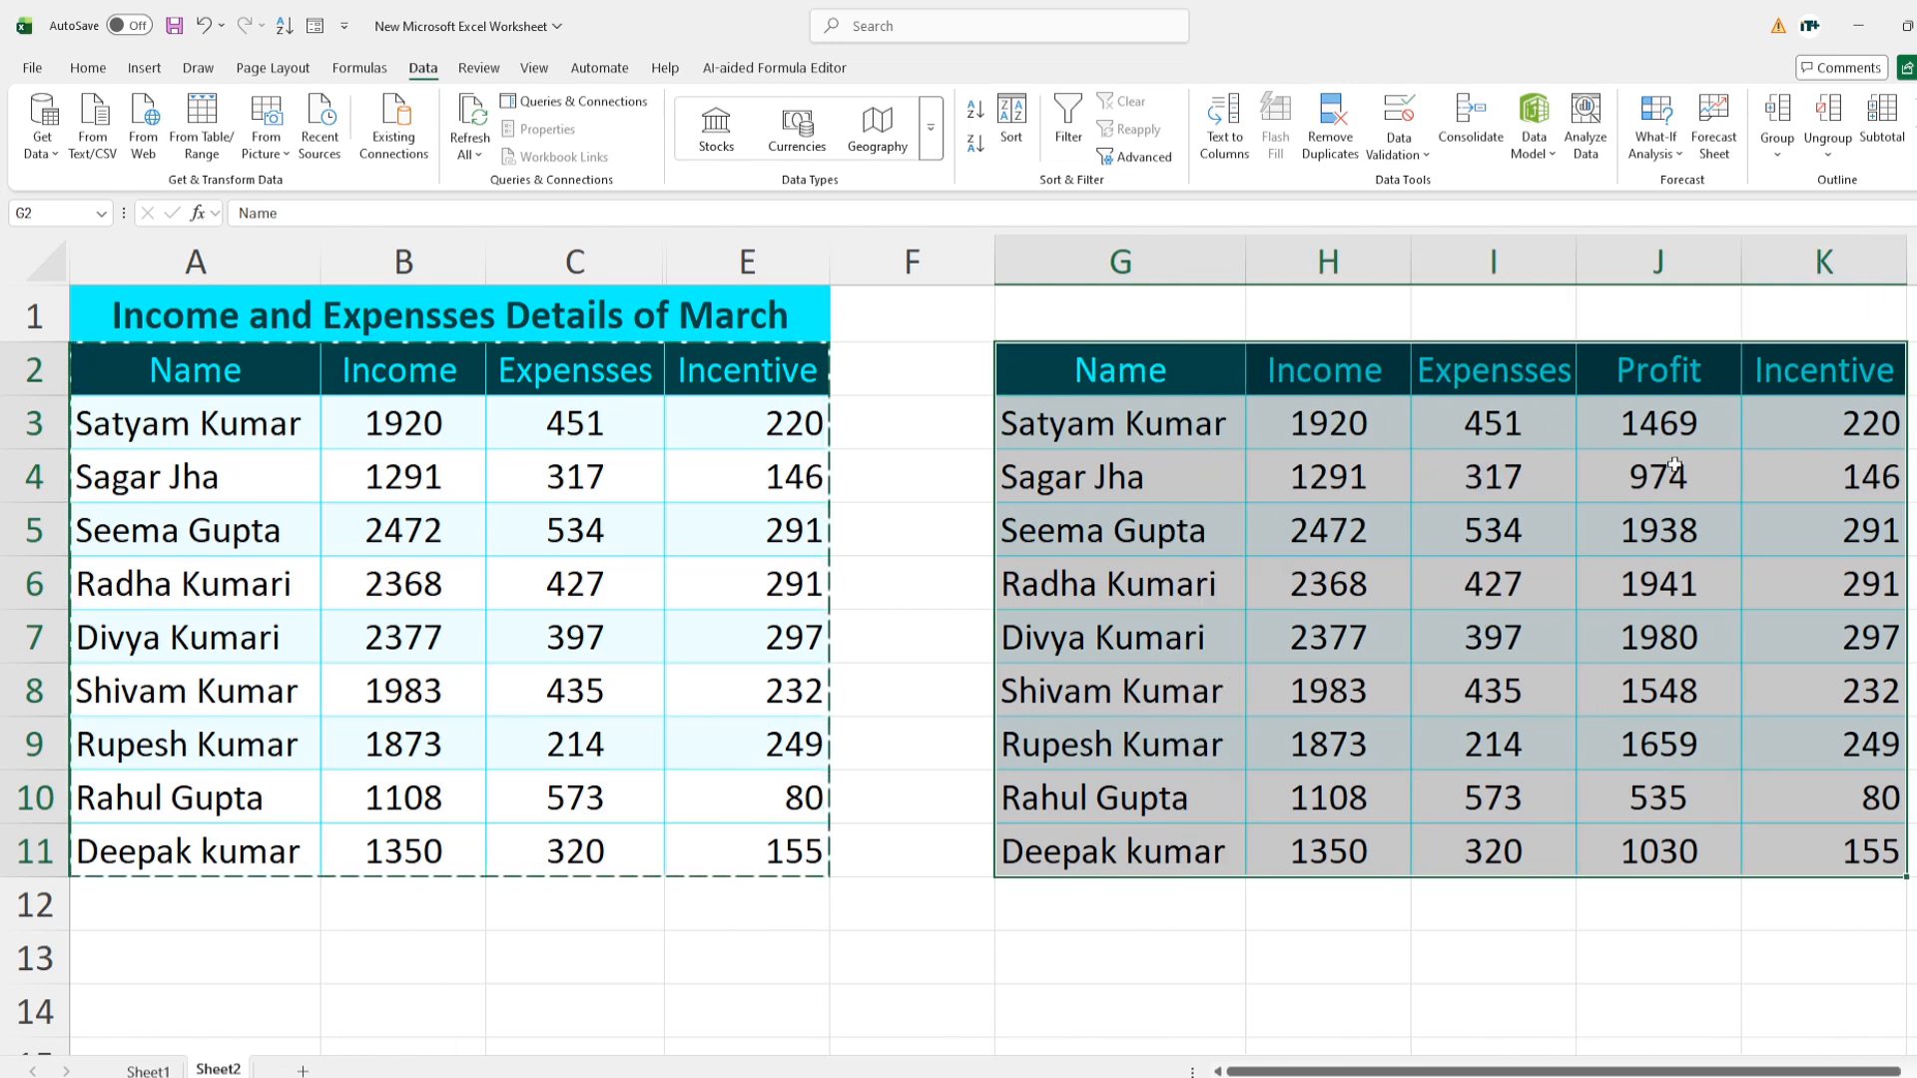
Point out the pasted Profit column, then clear the G2:K11 copy
{"action": "left_click_drag", "start_coordinate": [1675, 362], "coordinate": [1660, 858]}
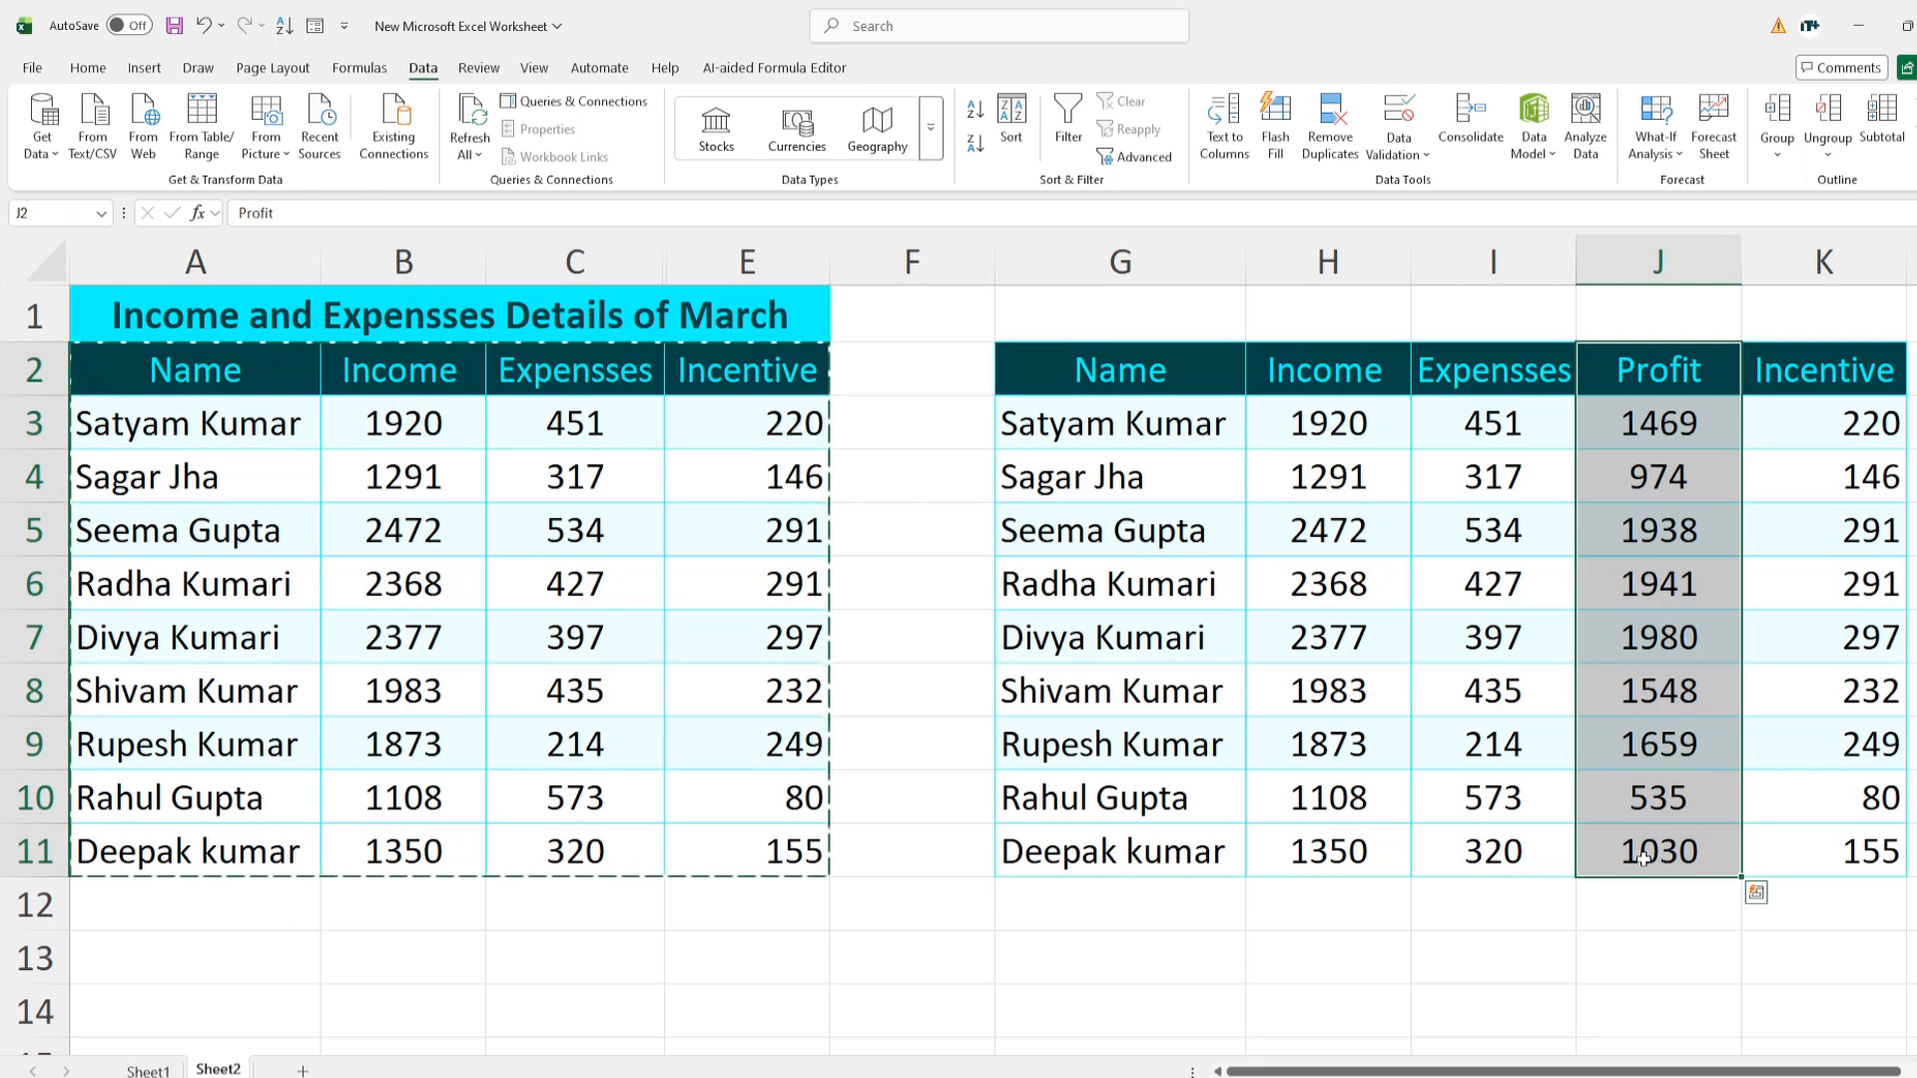
{"action": "left_click", "coordinate": [1658, 371]}
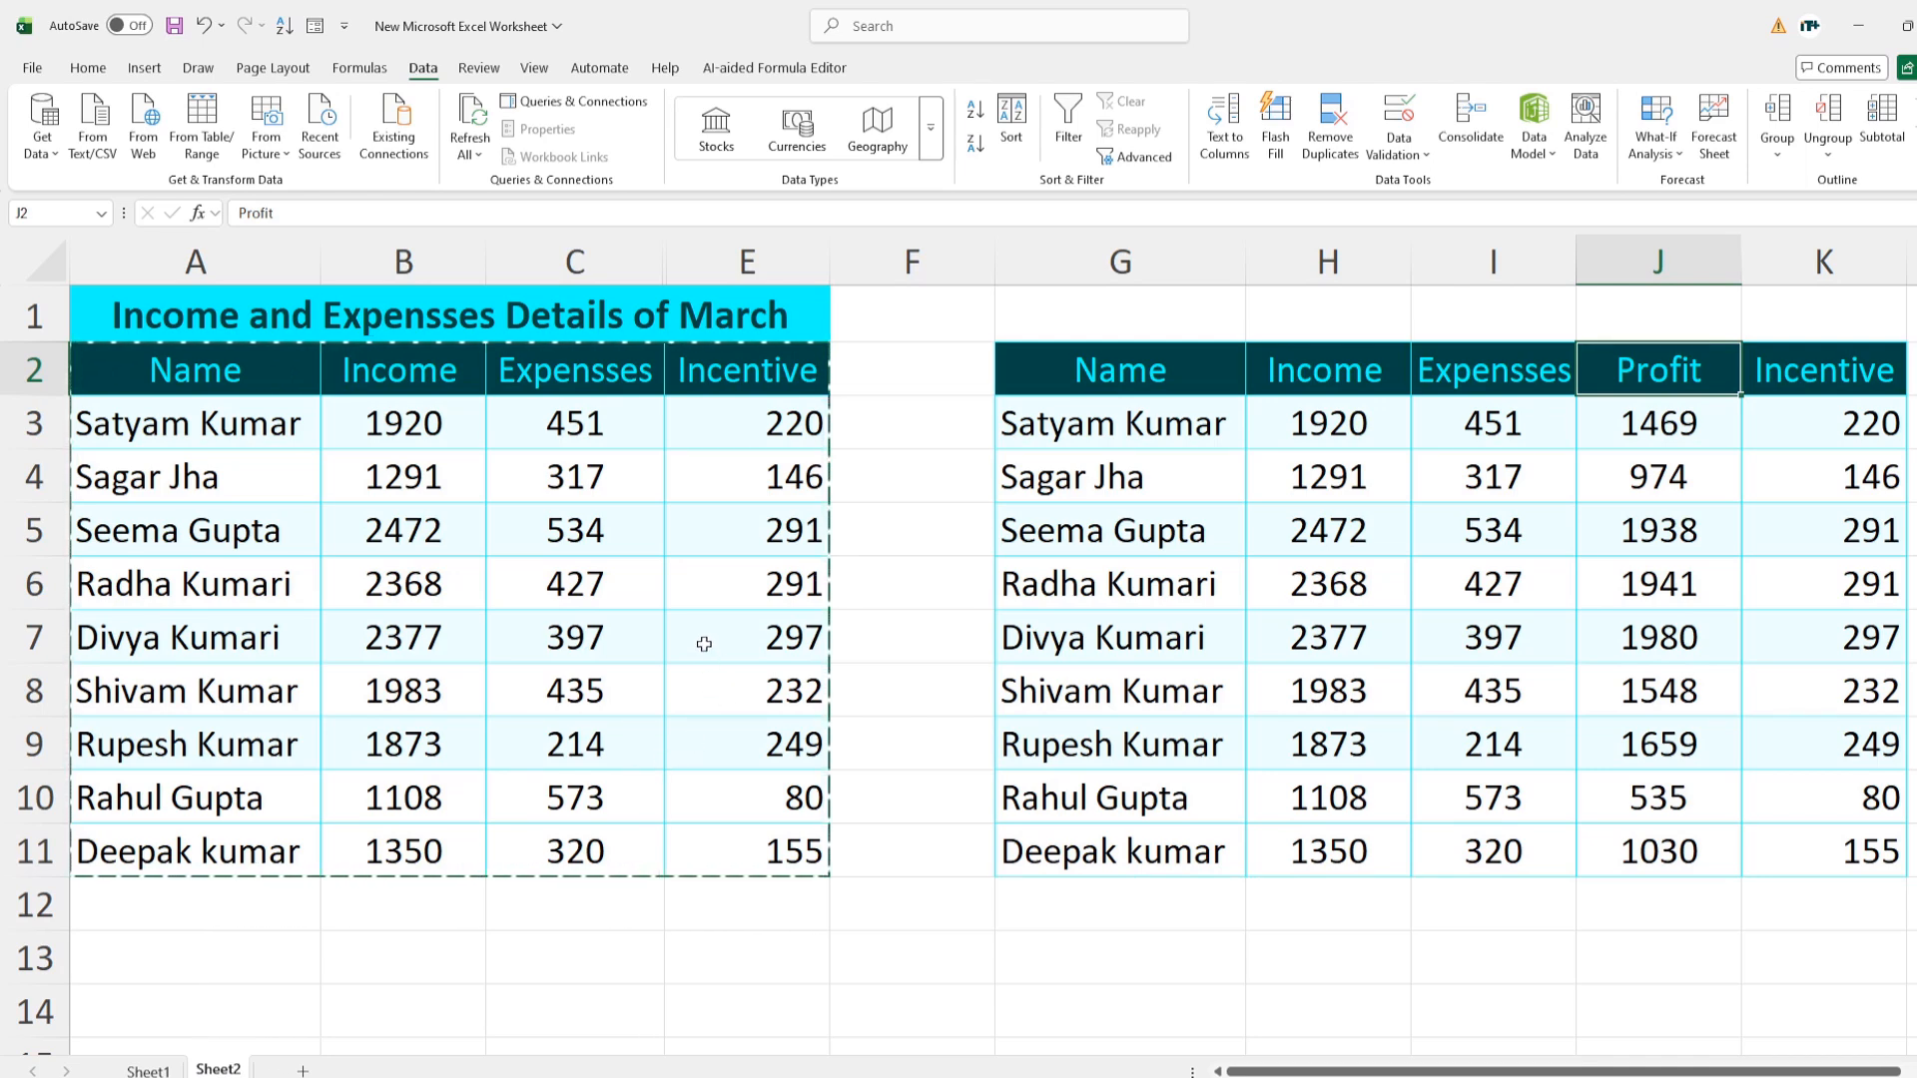
{"action": "left_click_drag", "start_coordinate": [1124, 375], "coordinate": [1811, 842]}
{"action": "key", "text": "Delete"}
{"action": "left_click", "coordinate": [1249, 839]}
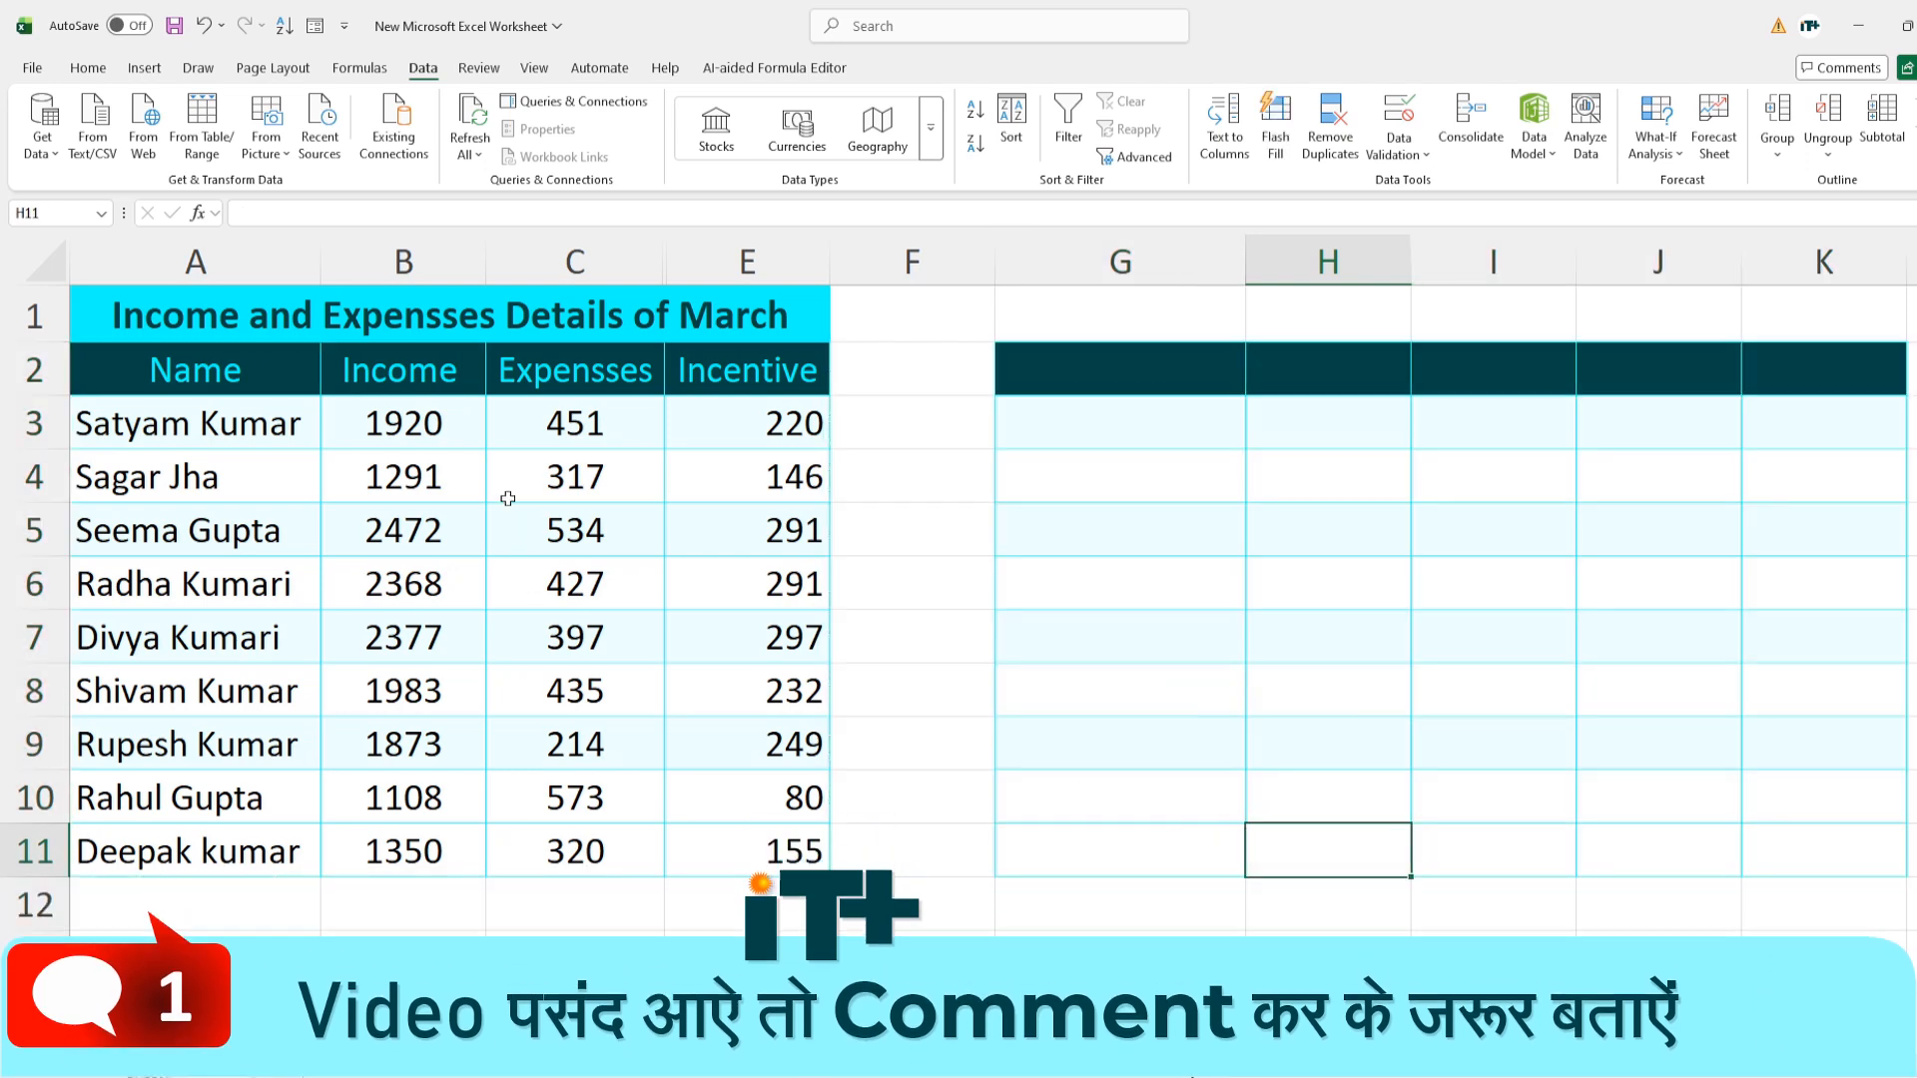
{"action": "left_click_drag", "start_coordinate": [174, 351], "coordinate": [756, 841]}
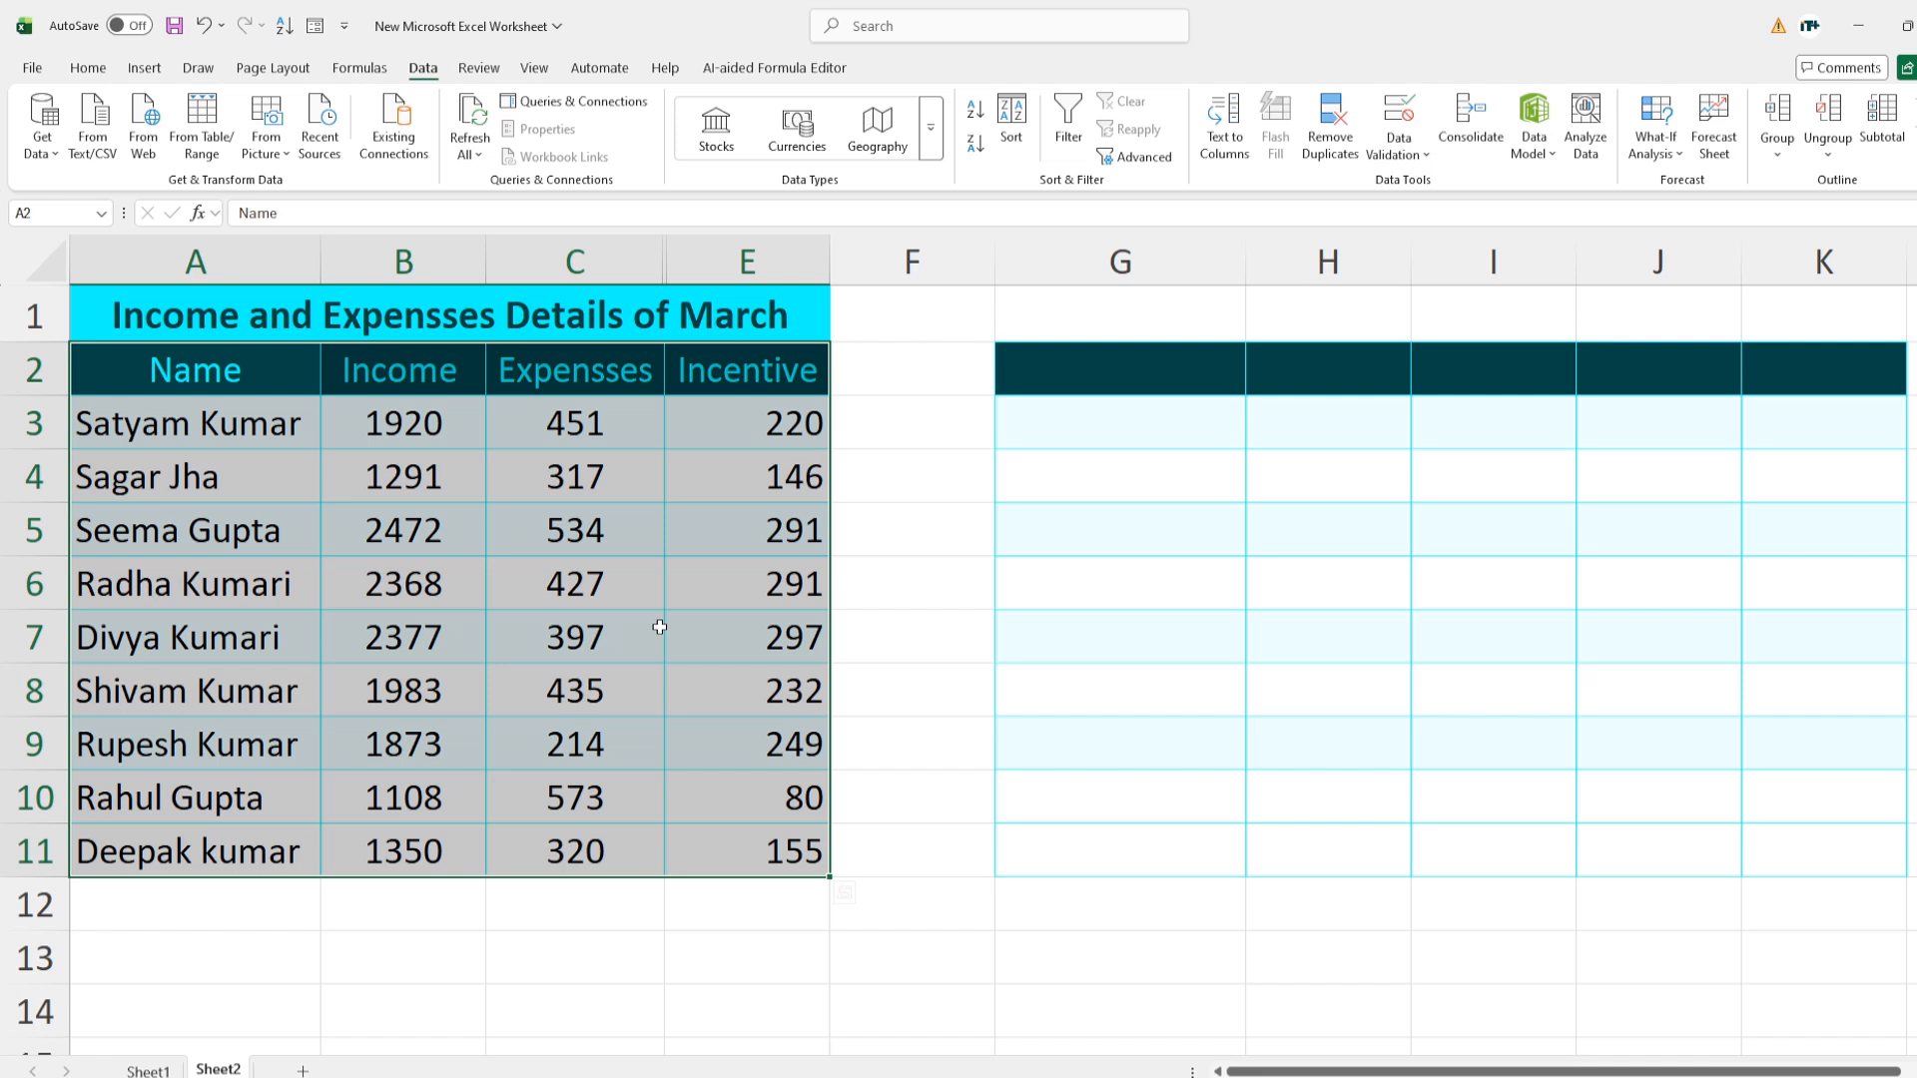
Paste only the visible cells of A2:E11 at G2 using Alt+;, then unhide Profit column D
{"action": "left_click_drag", "start_coordinate": [253, 389], "coordinate": [747, 847]}
{"action": "key", "text": "alt+semicolon"}
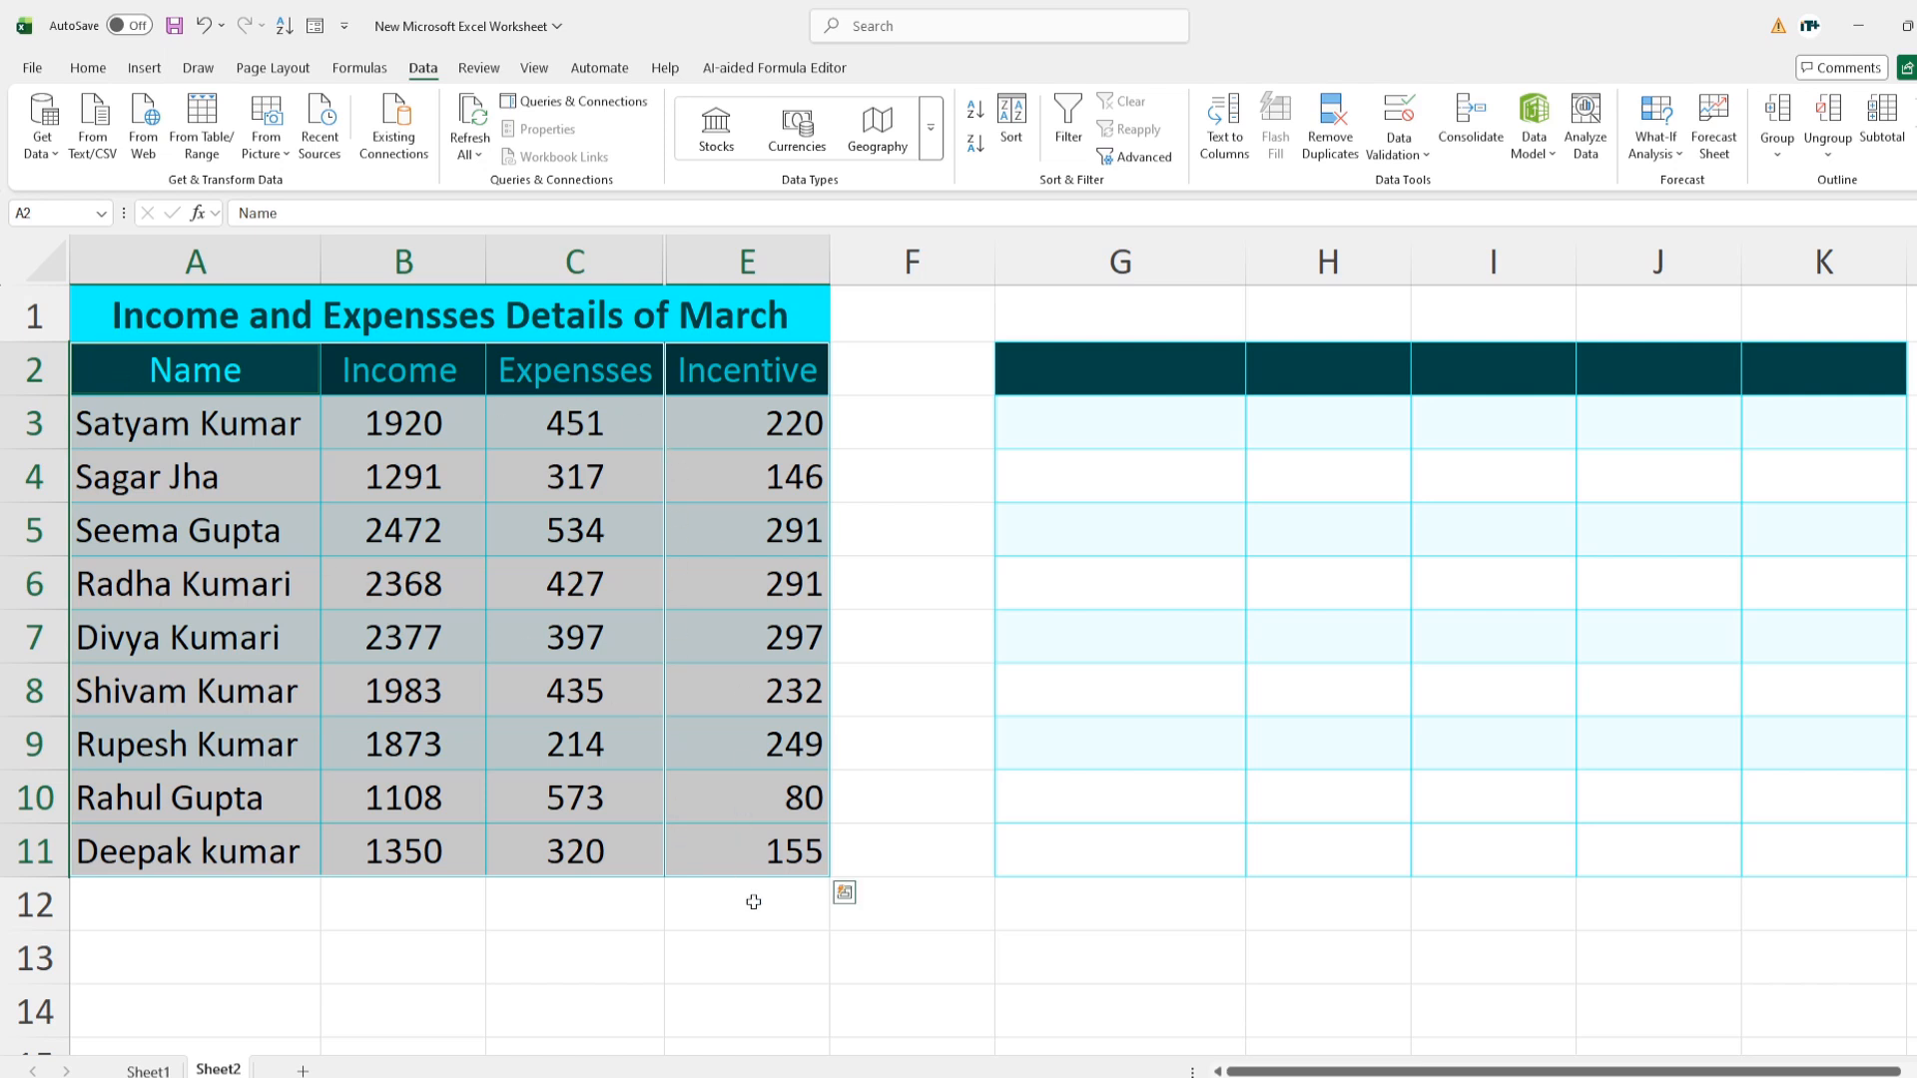
{"action": "key", "text": "ctrl+c"}
{"action": "left_click", "coordinate": [1025, 379]}
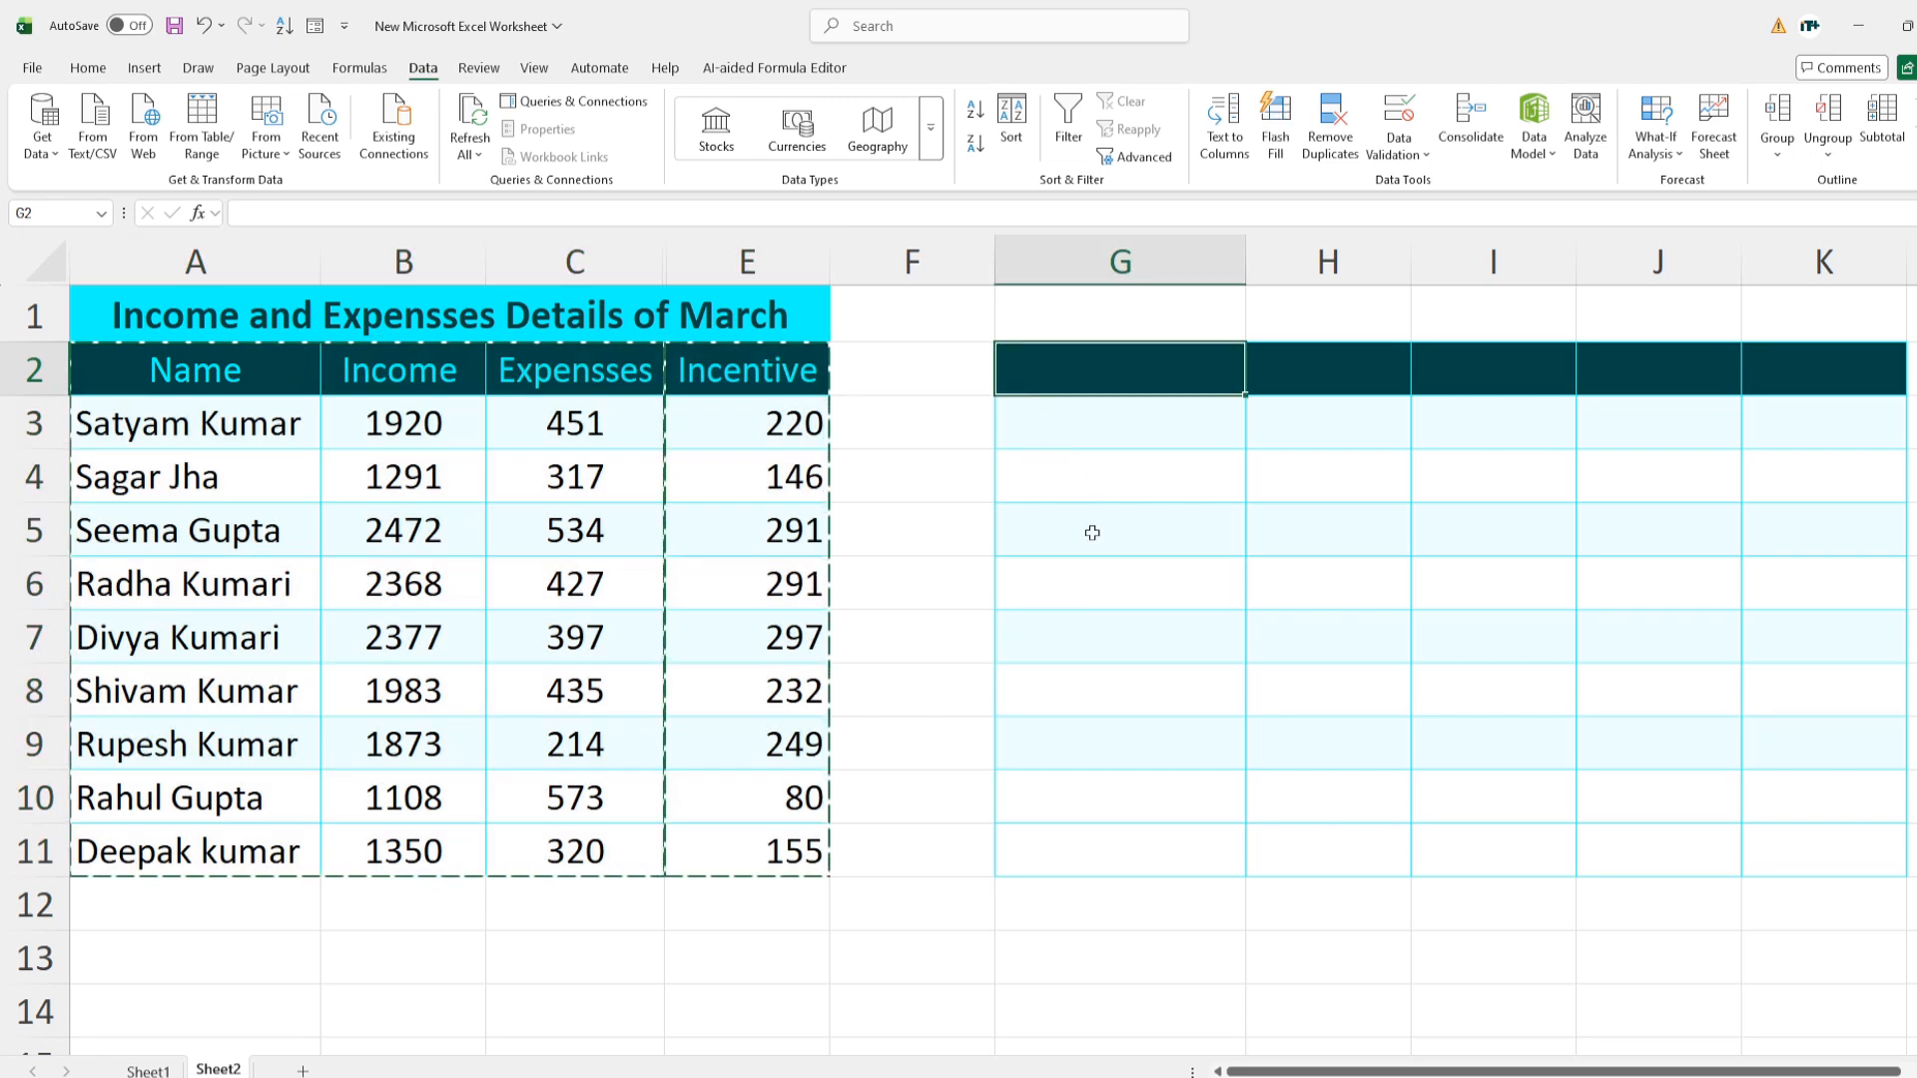
{"action": "key", "text": "ctrl+v"}
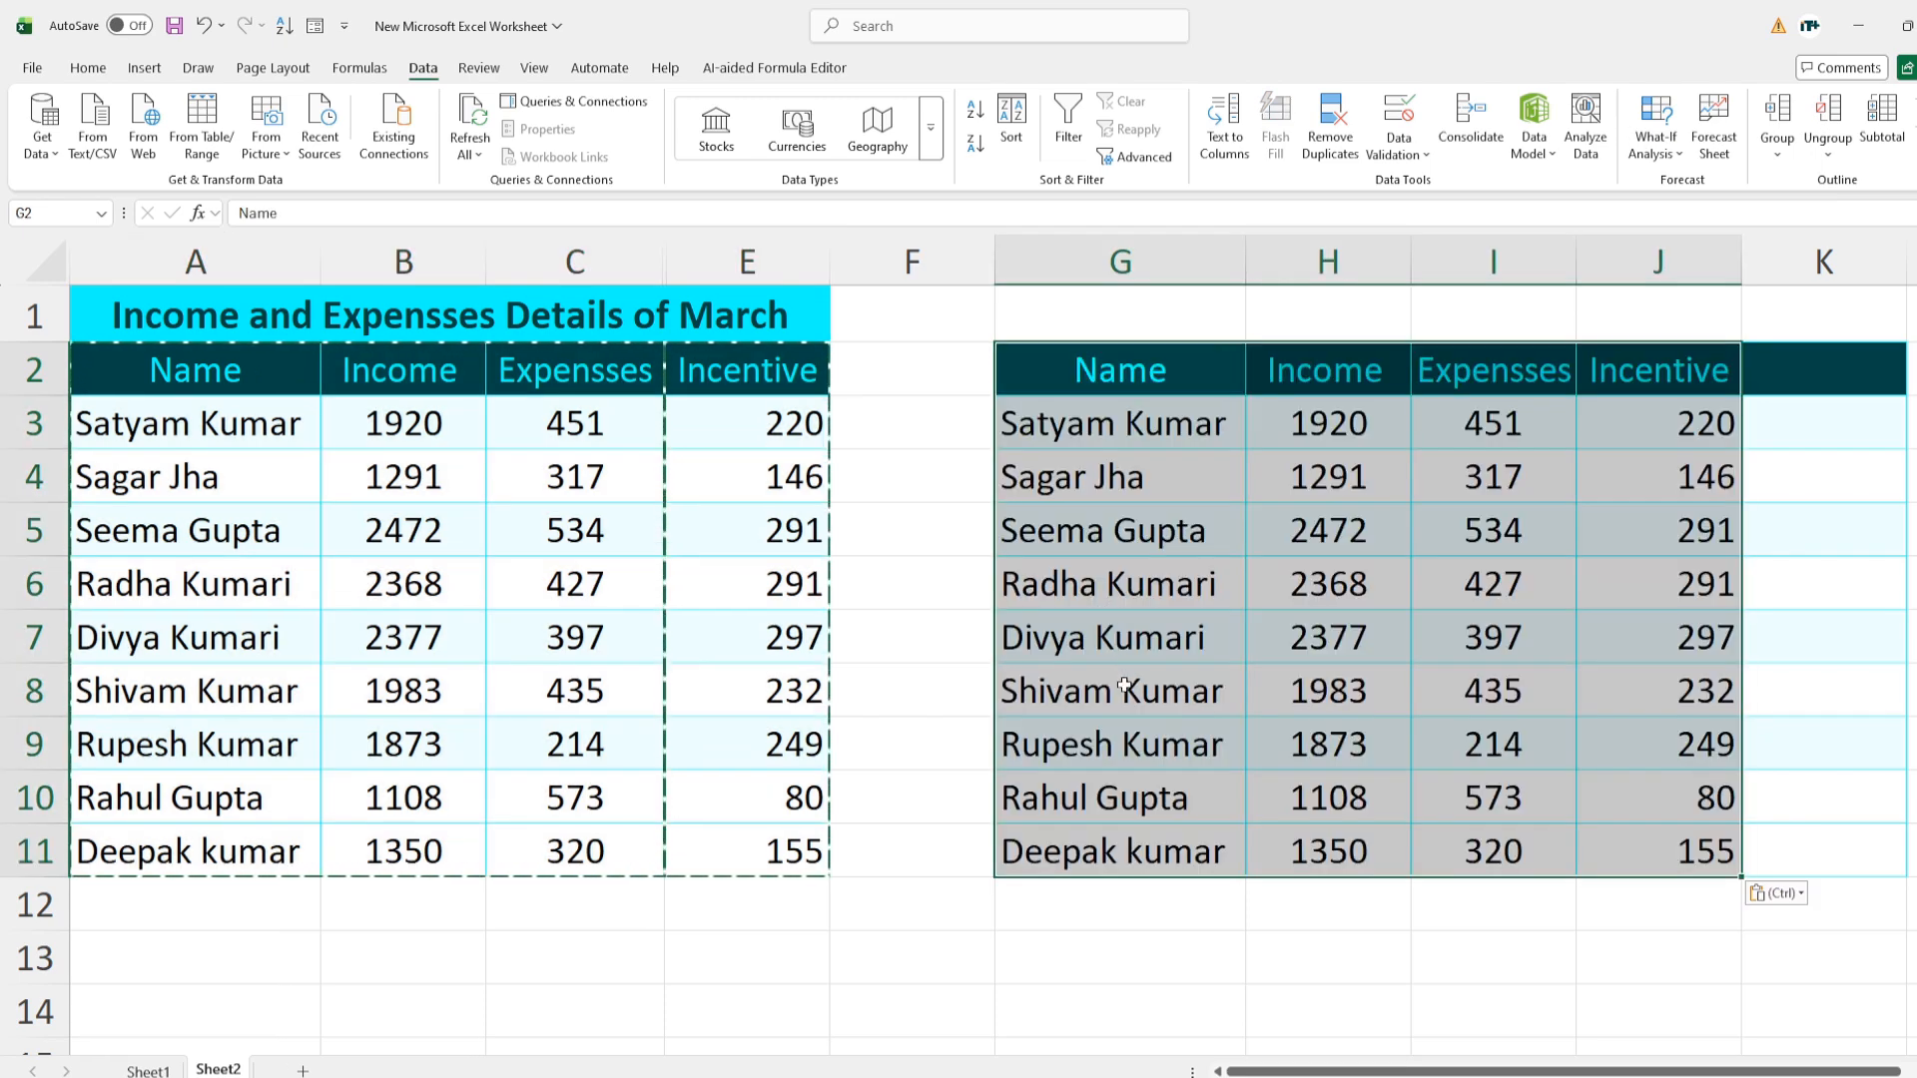
{"action": "key", "text": "Escape"}
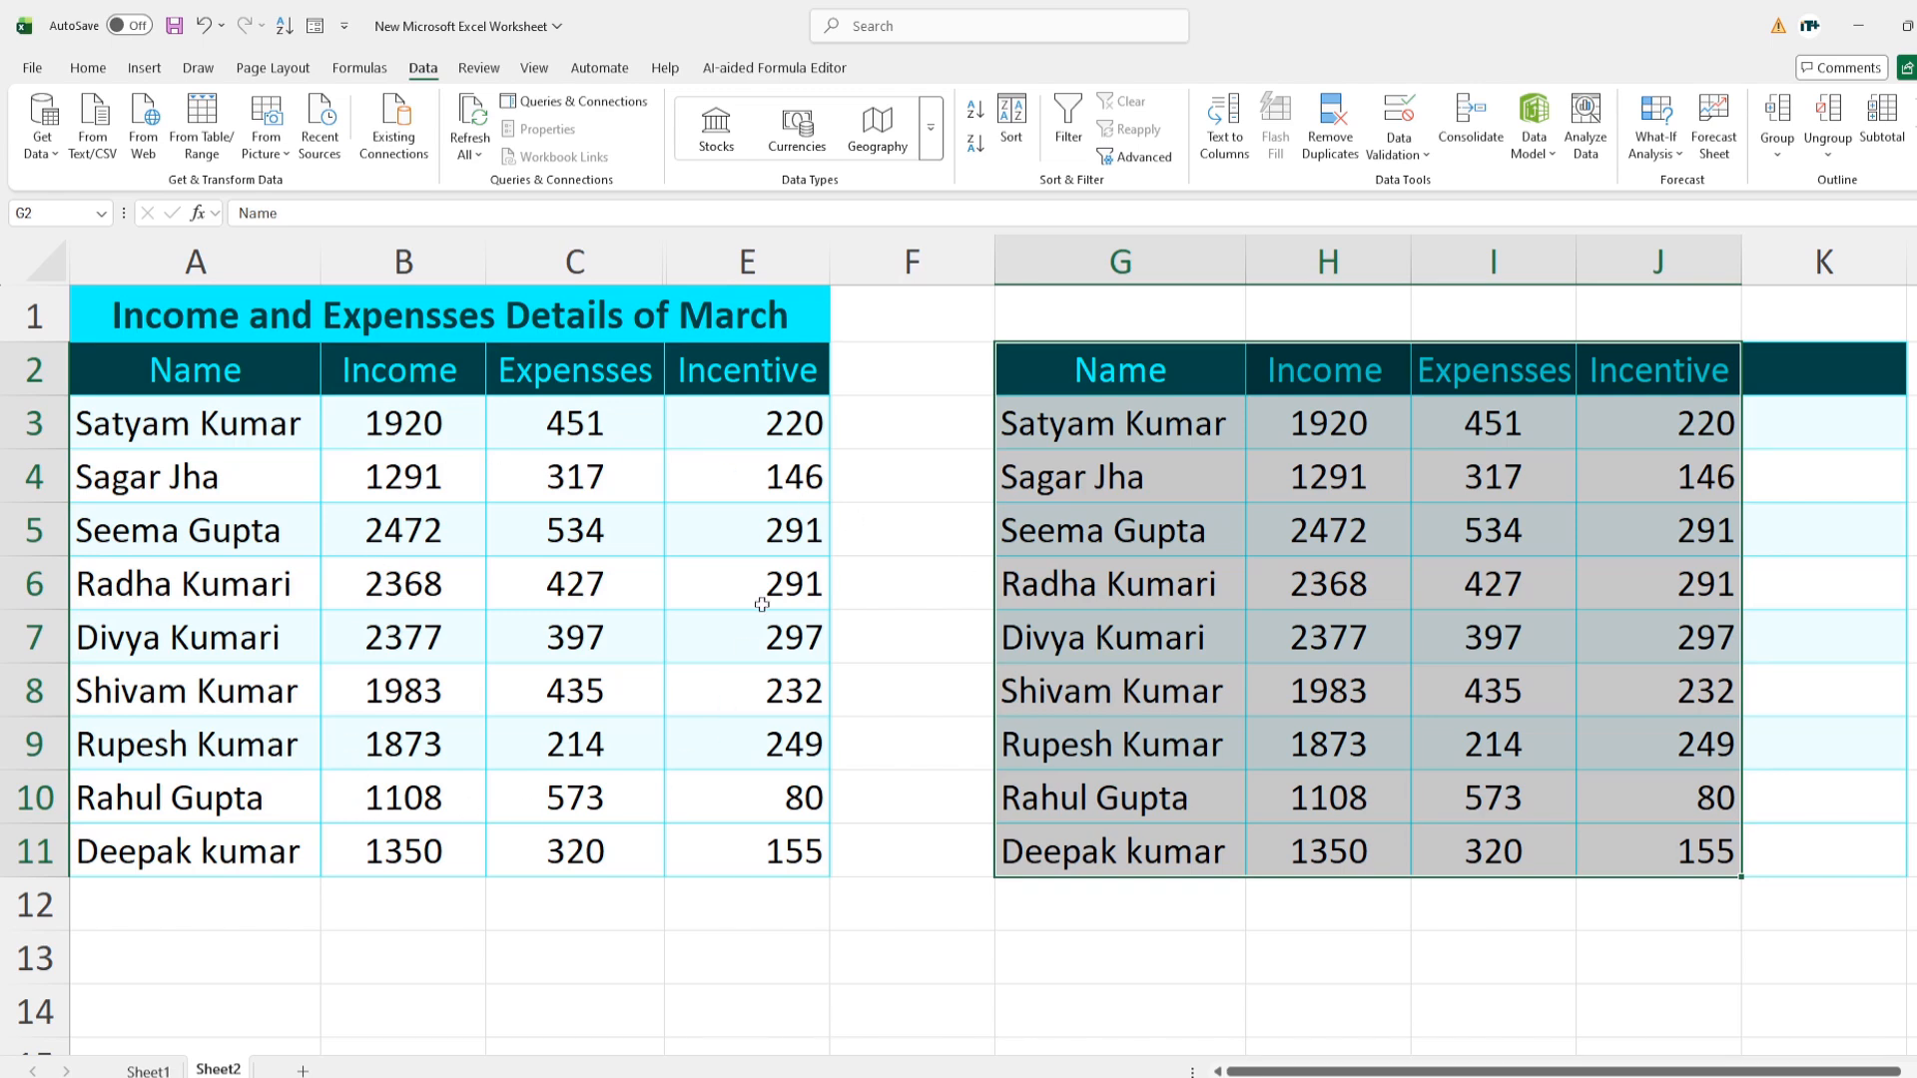
{"action": "left_click_drag", "start_coordinate": [664, 267], "coordinate": [764, 287]}
{"action": "left_click_drag", "start_coordinate": [719, 384], "coordinate": [719, 844]}
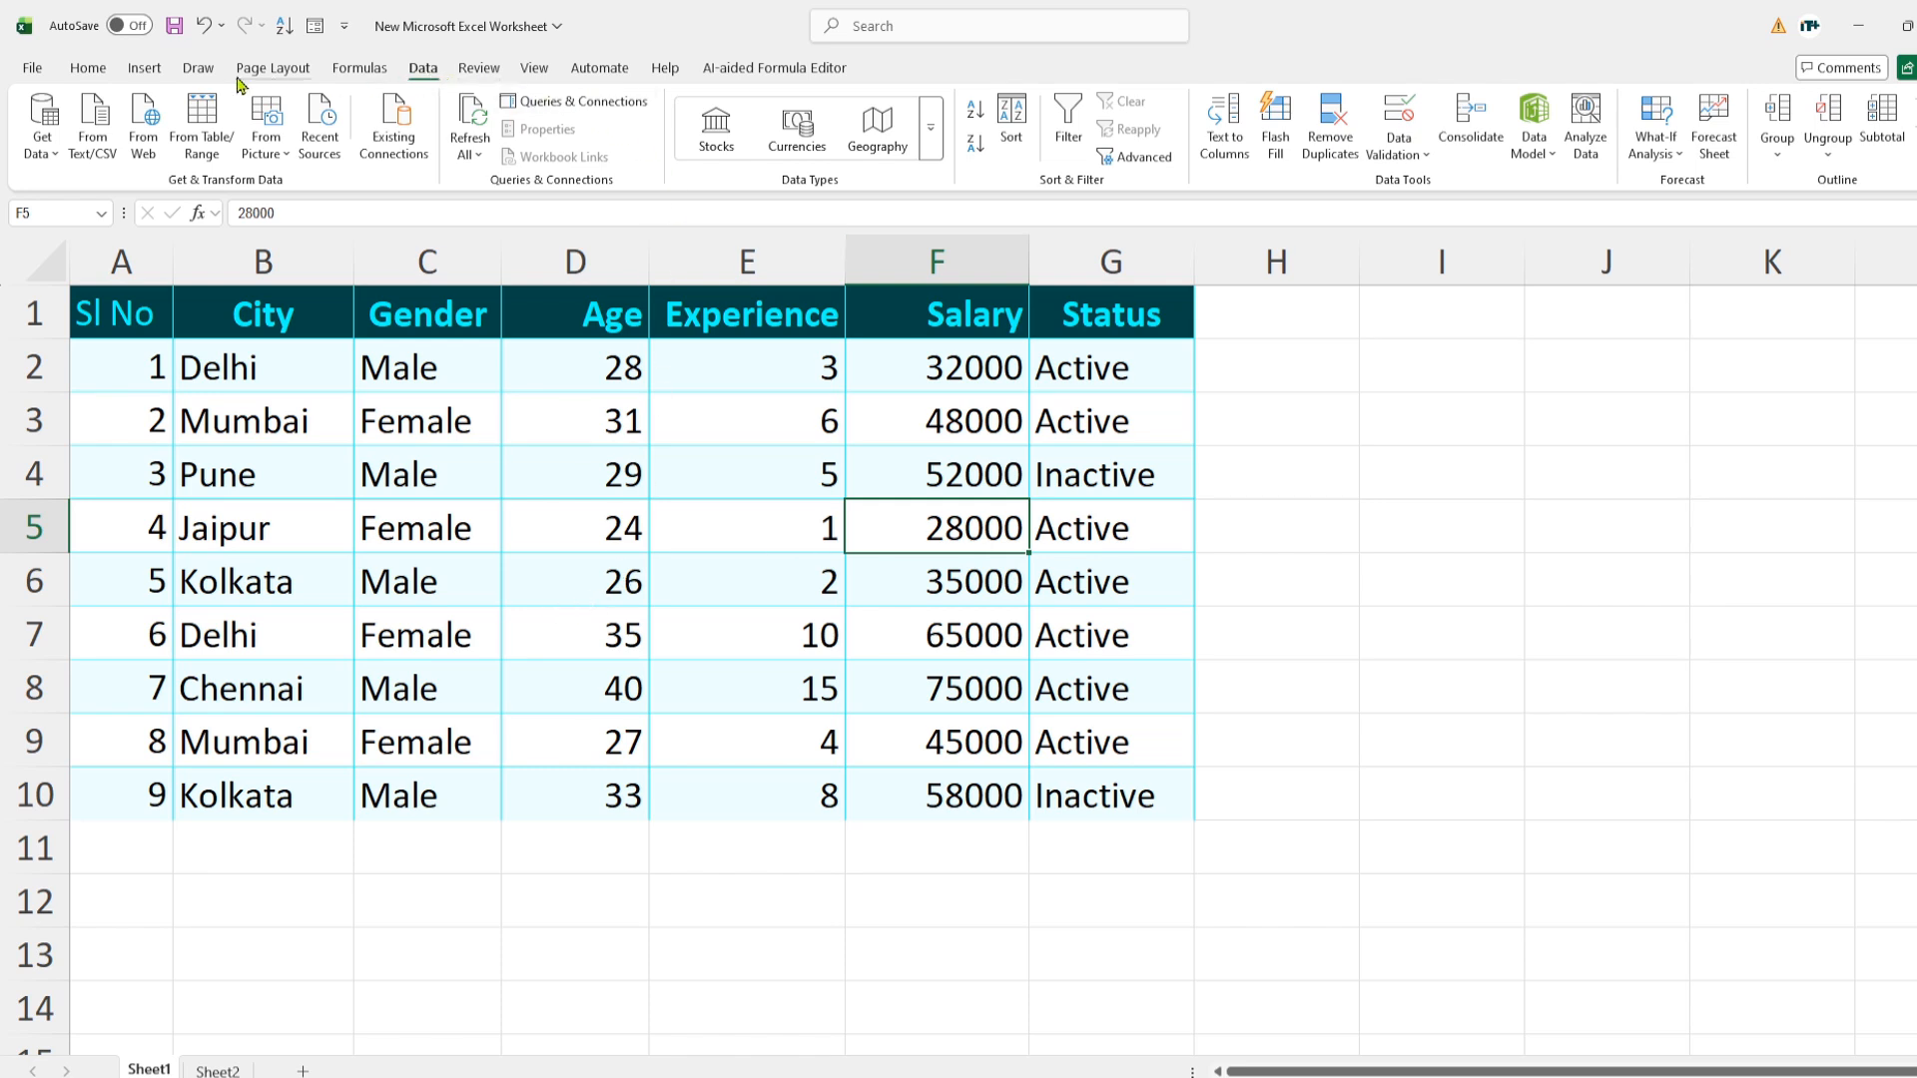
{"action": "left_click", "coordinate": [82, 72]}
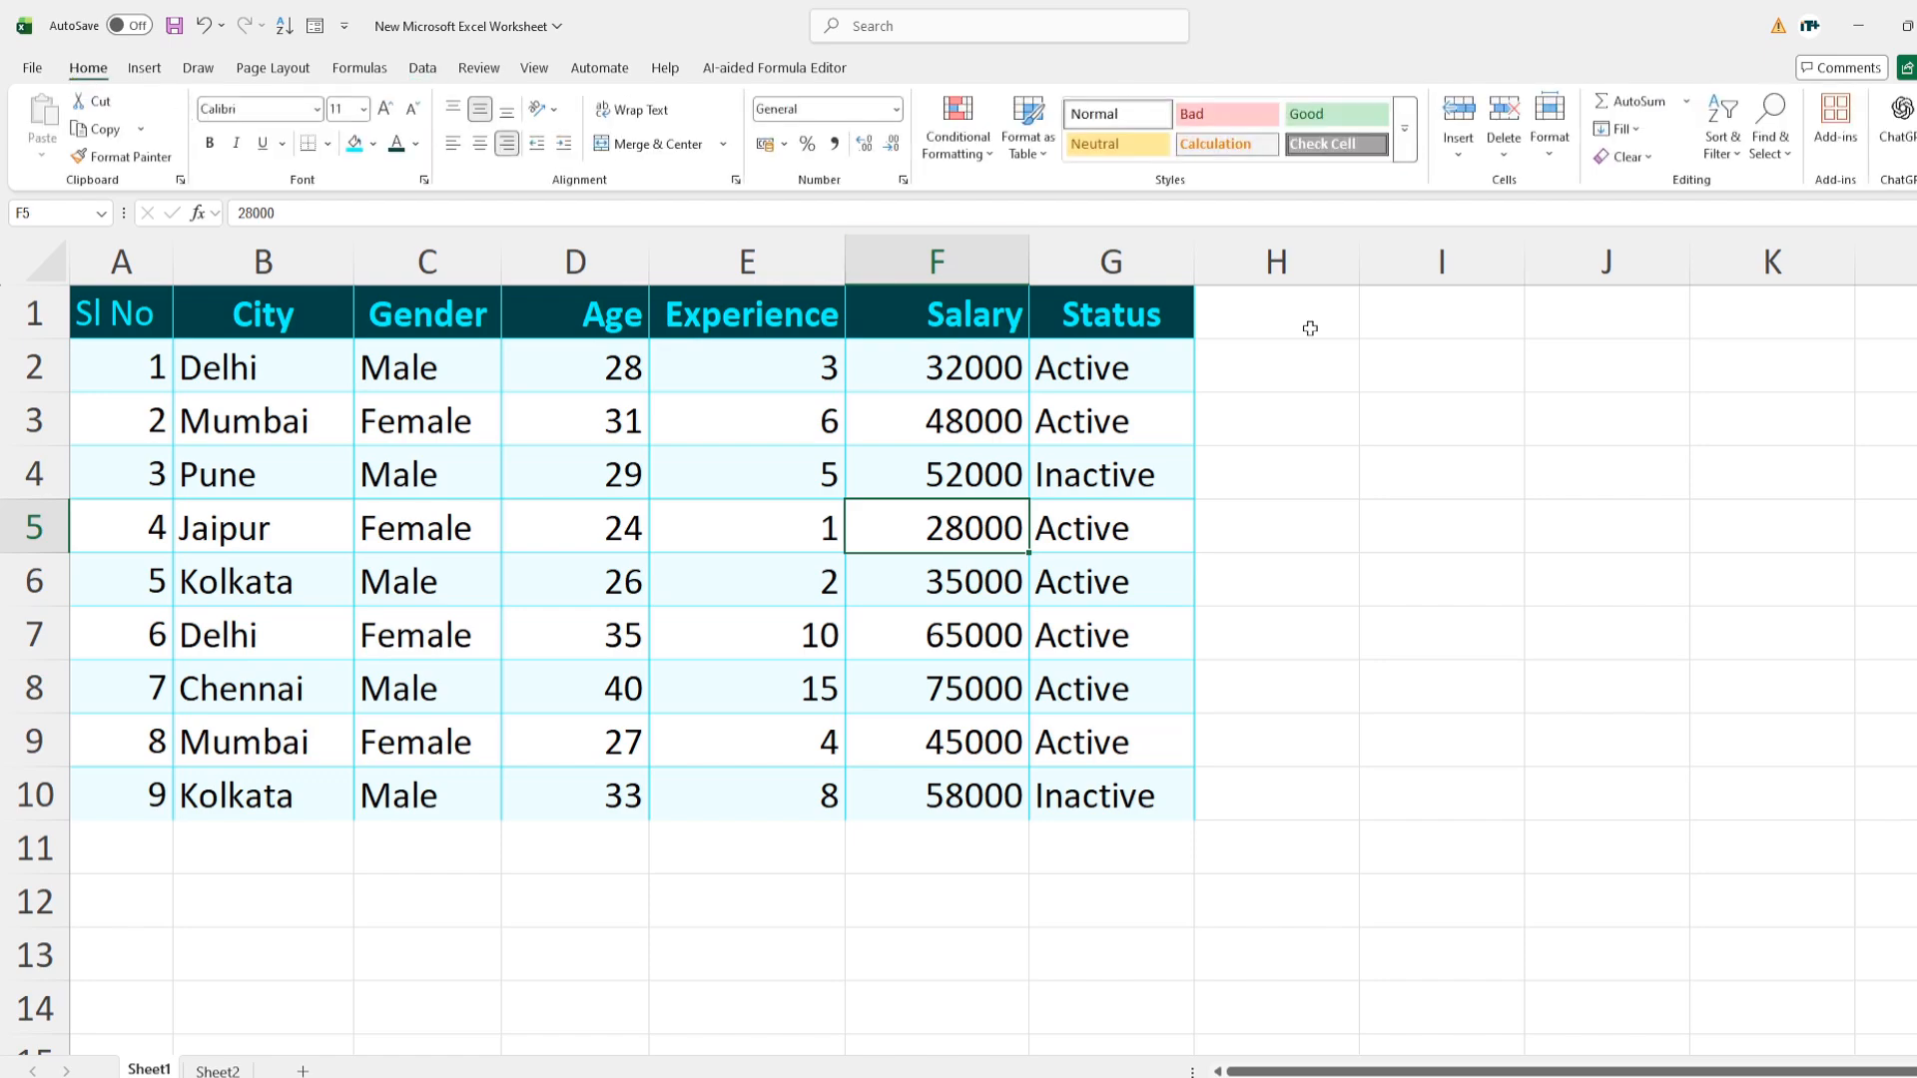
{"action": "left_click", "coordinate": [1724, 146]}
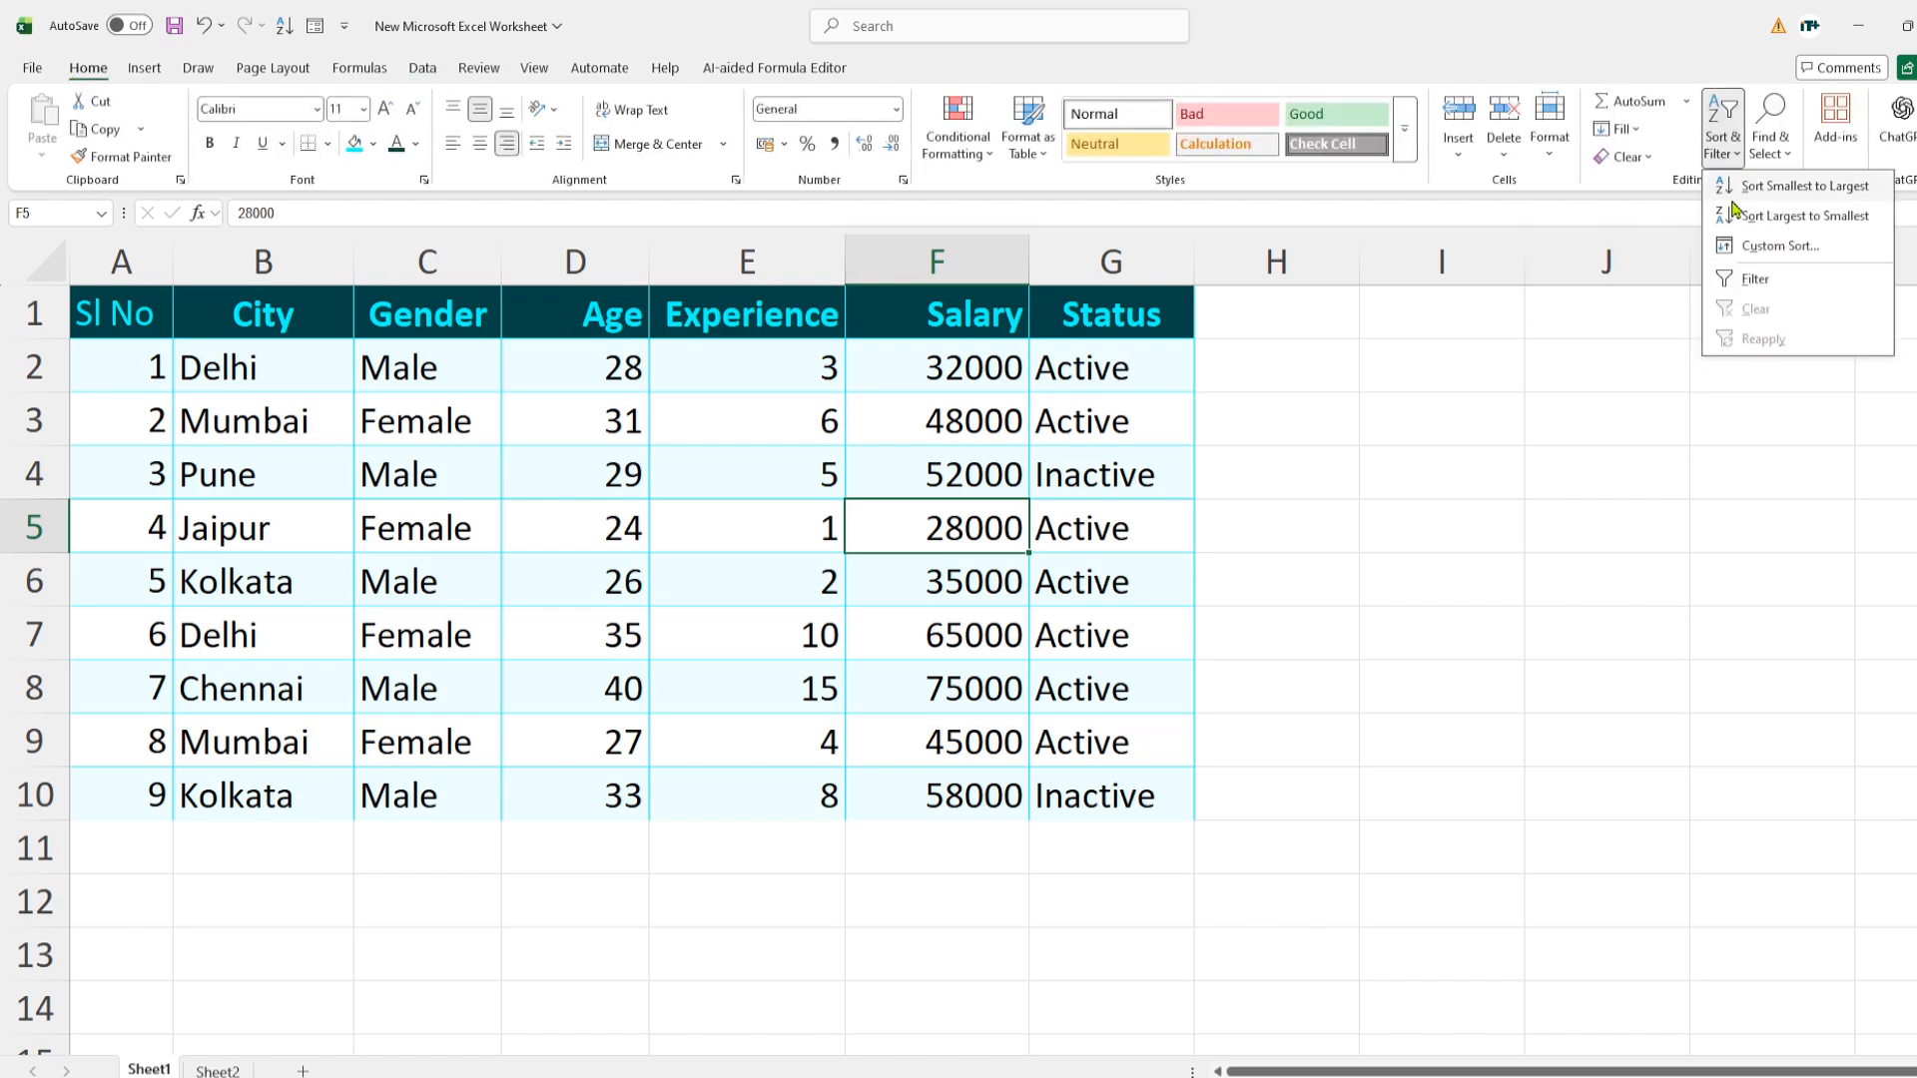
{"action": "left_click", "coordinate": [1319, 54]}
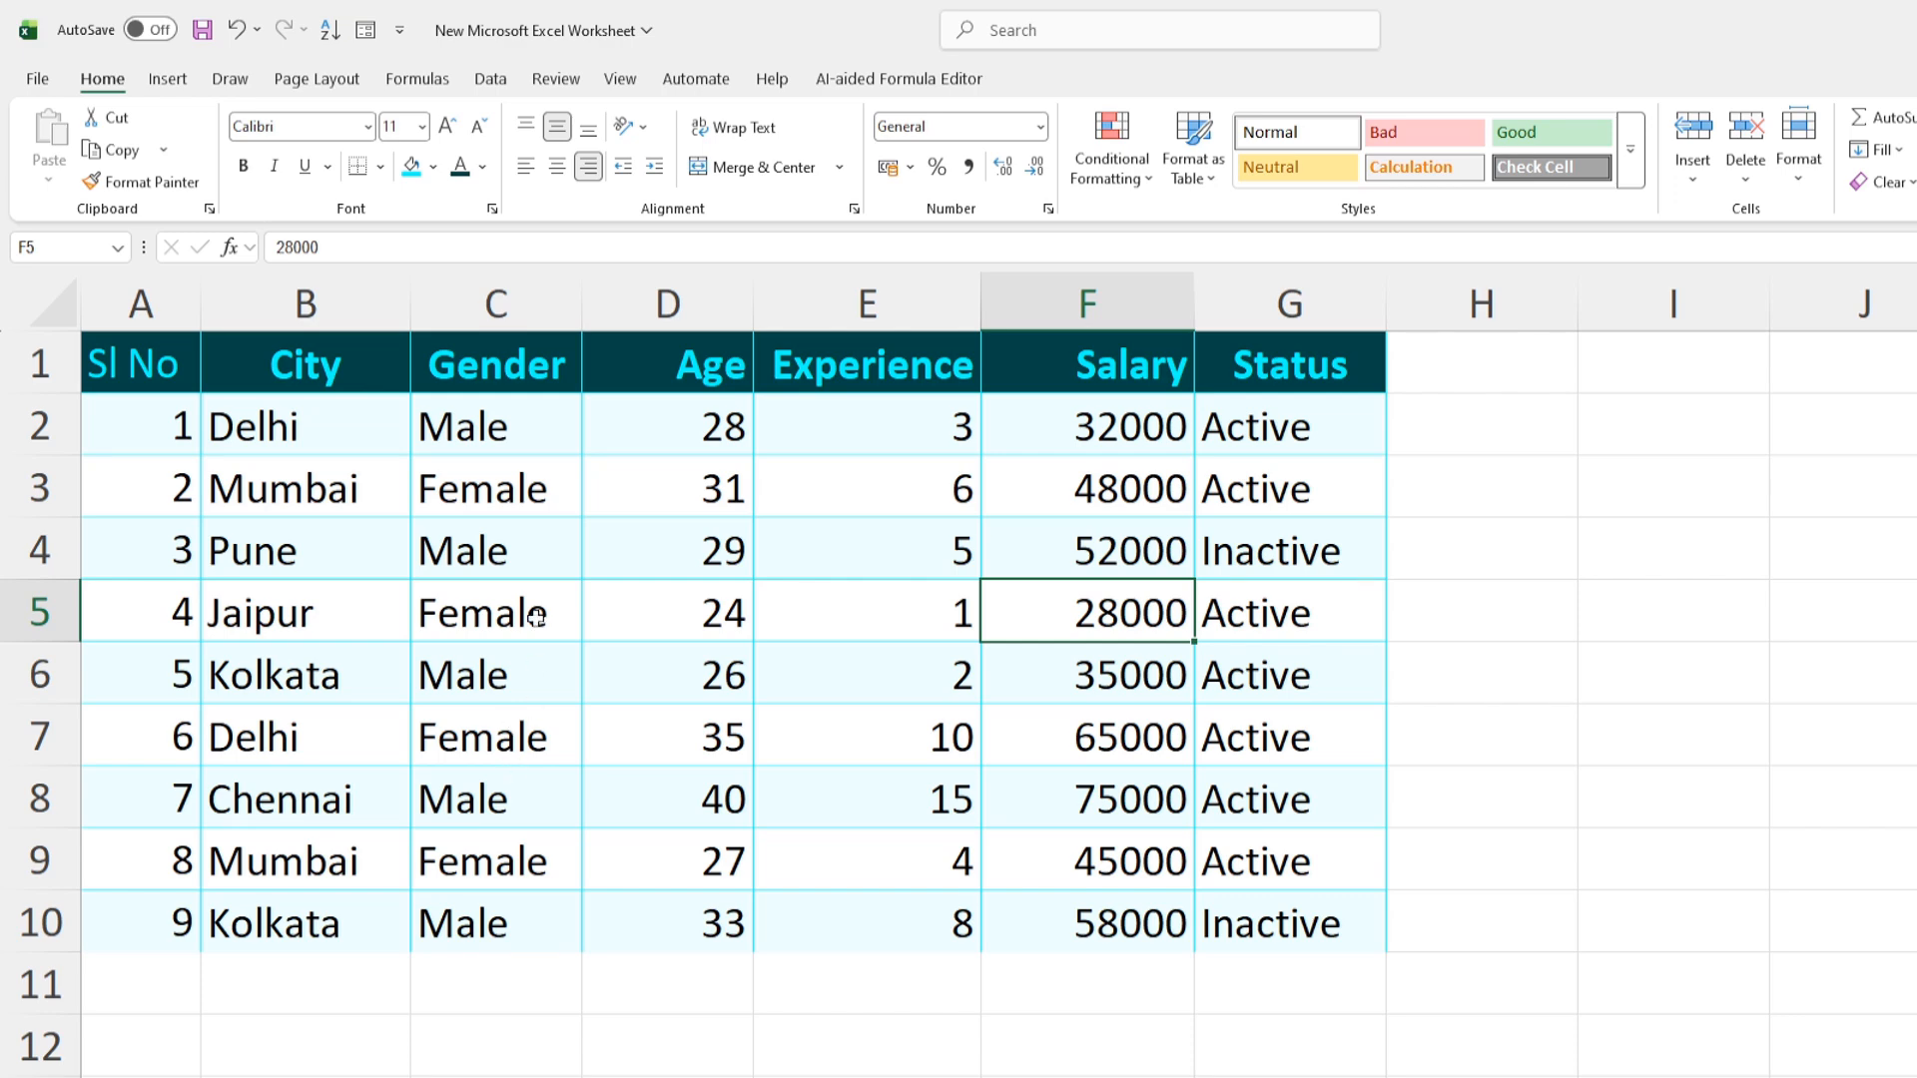
Filter the table to Male rows by C4's value, then turn filtering off with Ctrl+Shift+L
{"action": "right_click", "coordinate": [526, 548]}
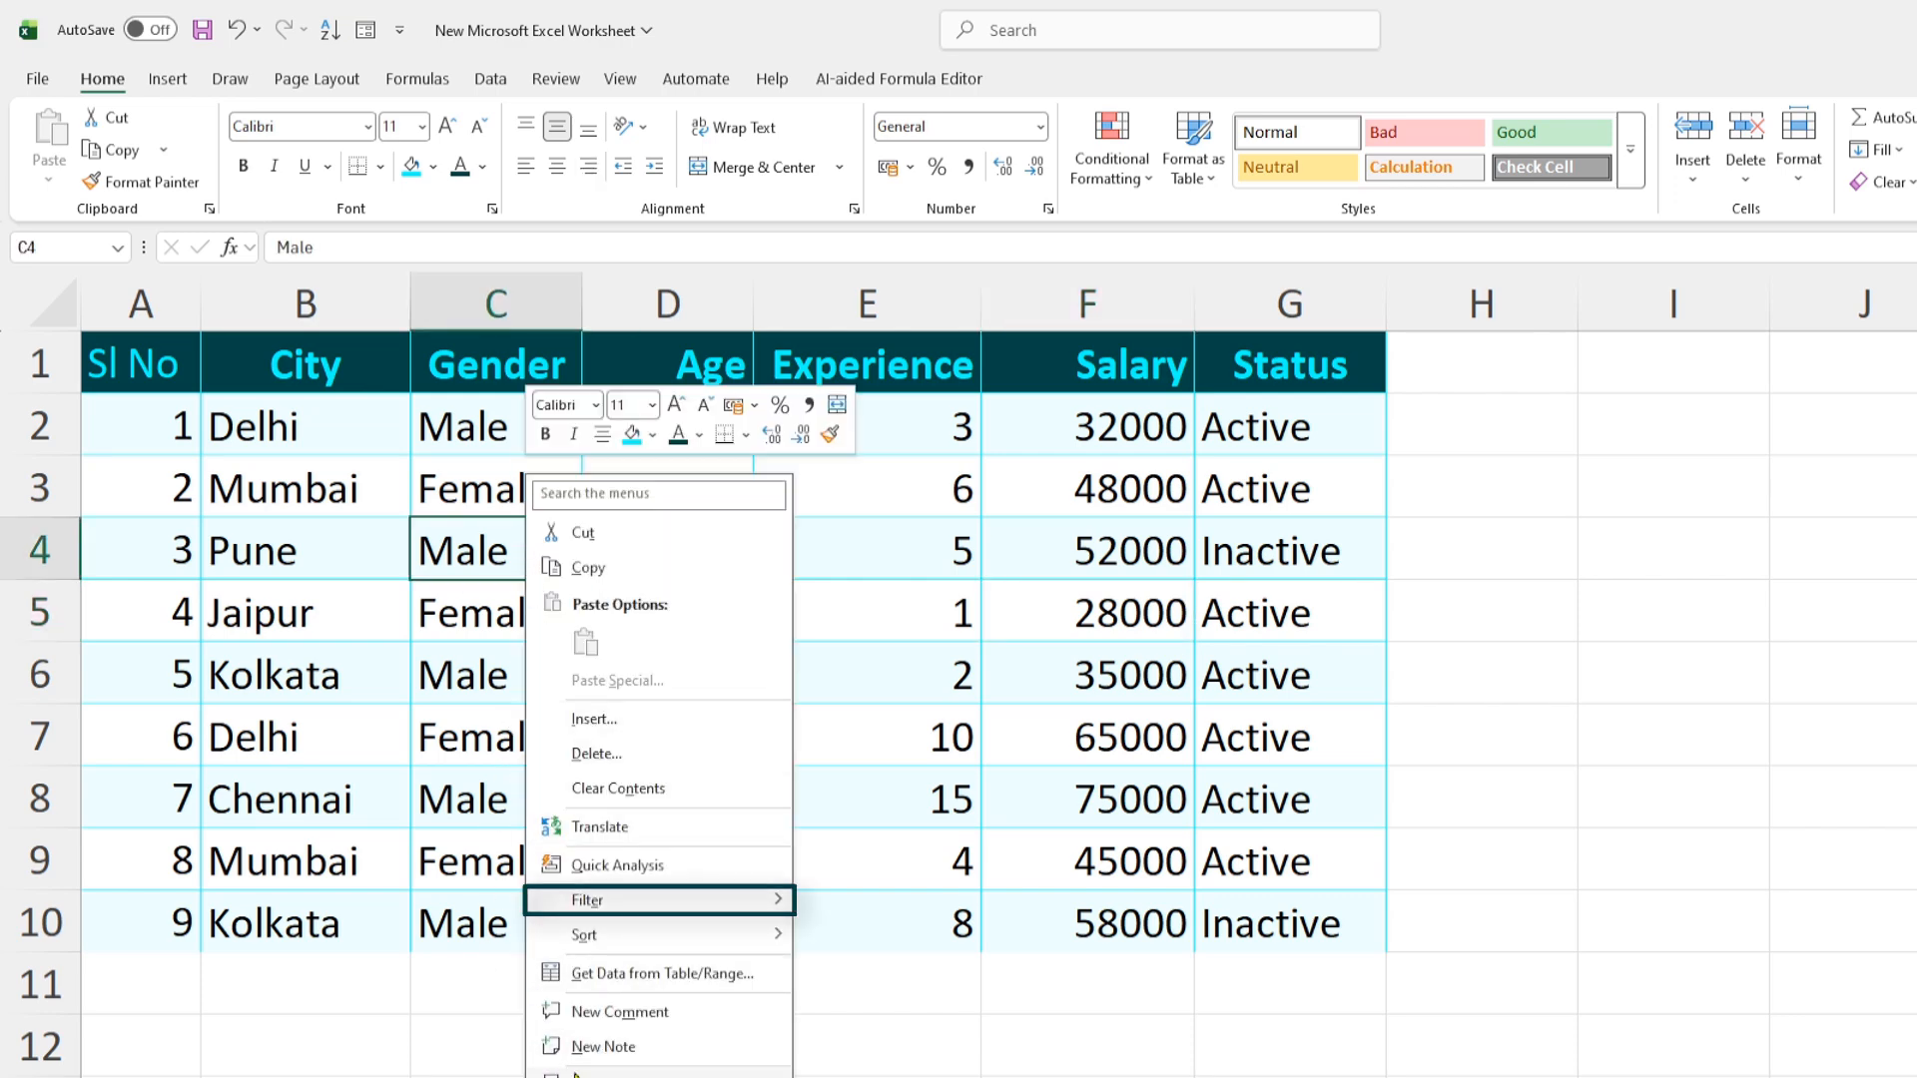
{"action": "mouse_move", "coordinate": [651, 912]}
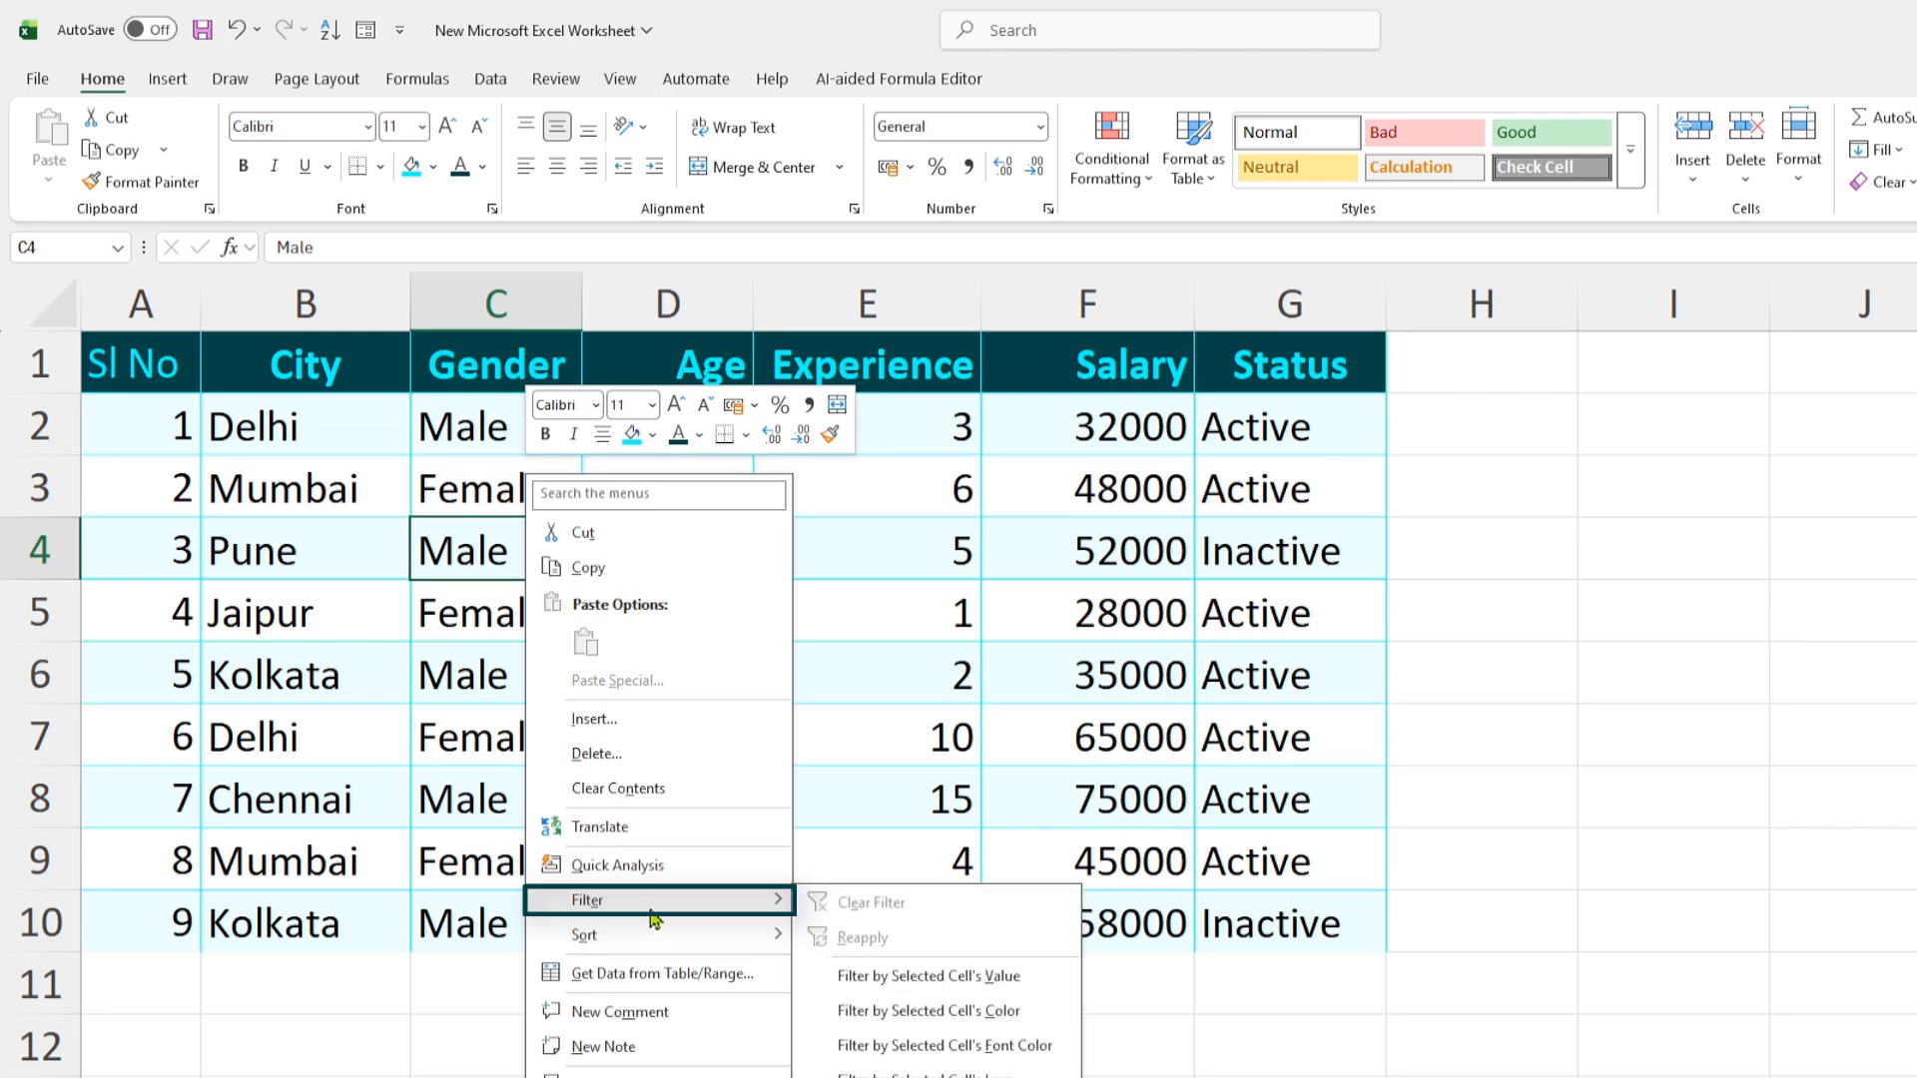
{"action": "left_click", "coordinate": [982, 989]}
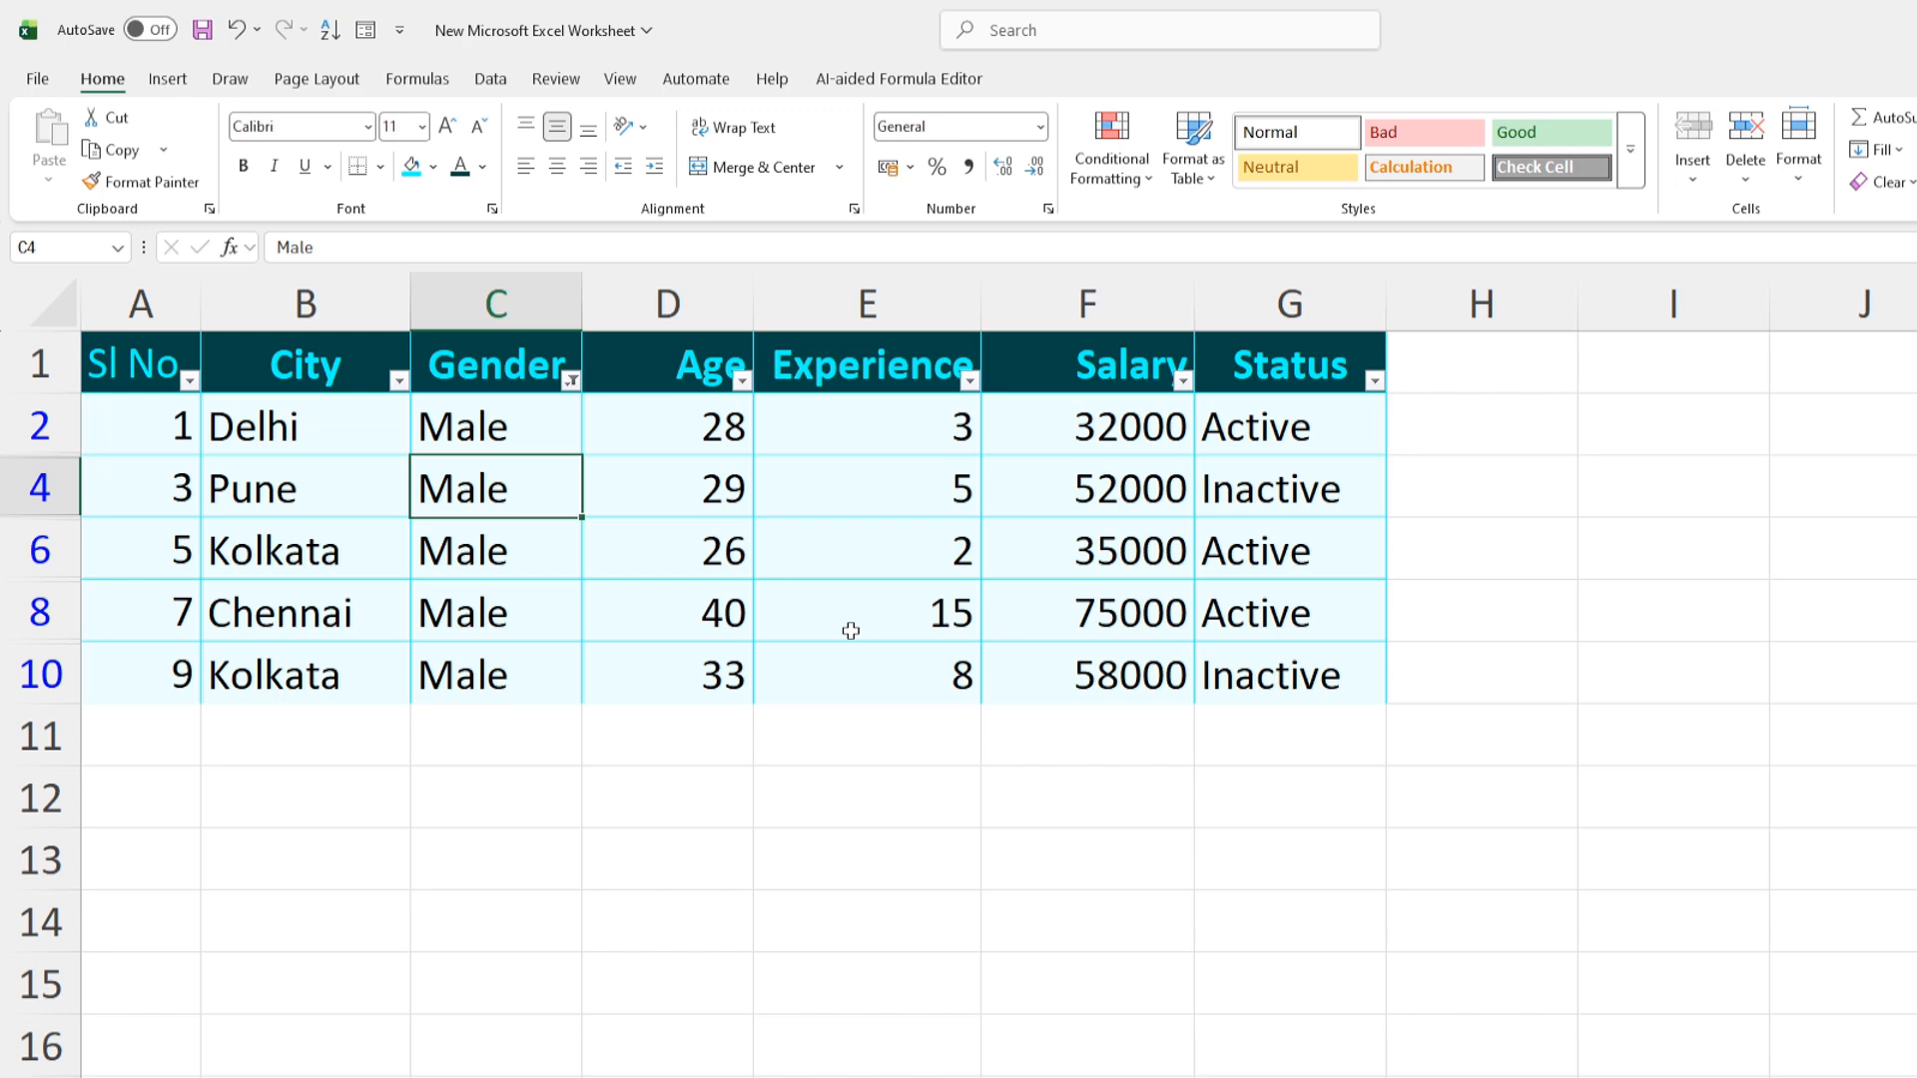
{"action": "key", "text": "ctrl+shift+l"}
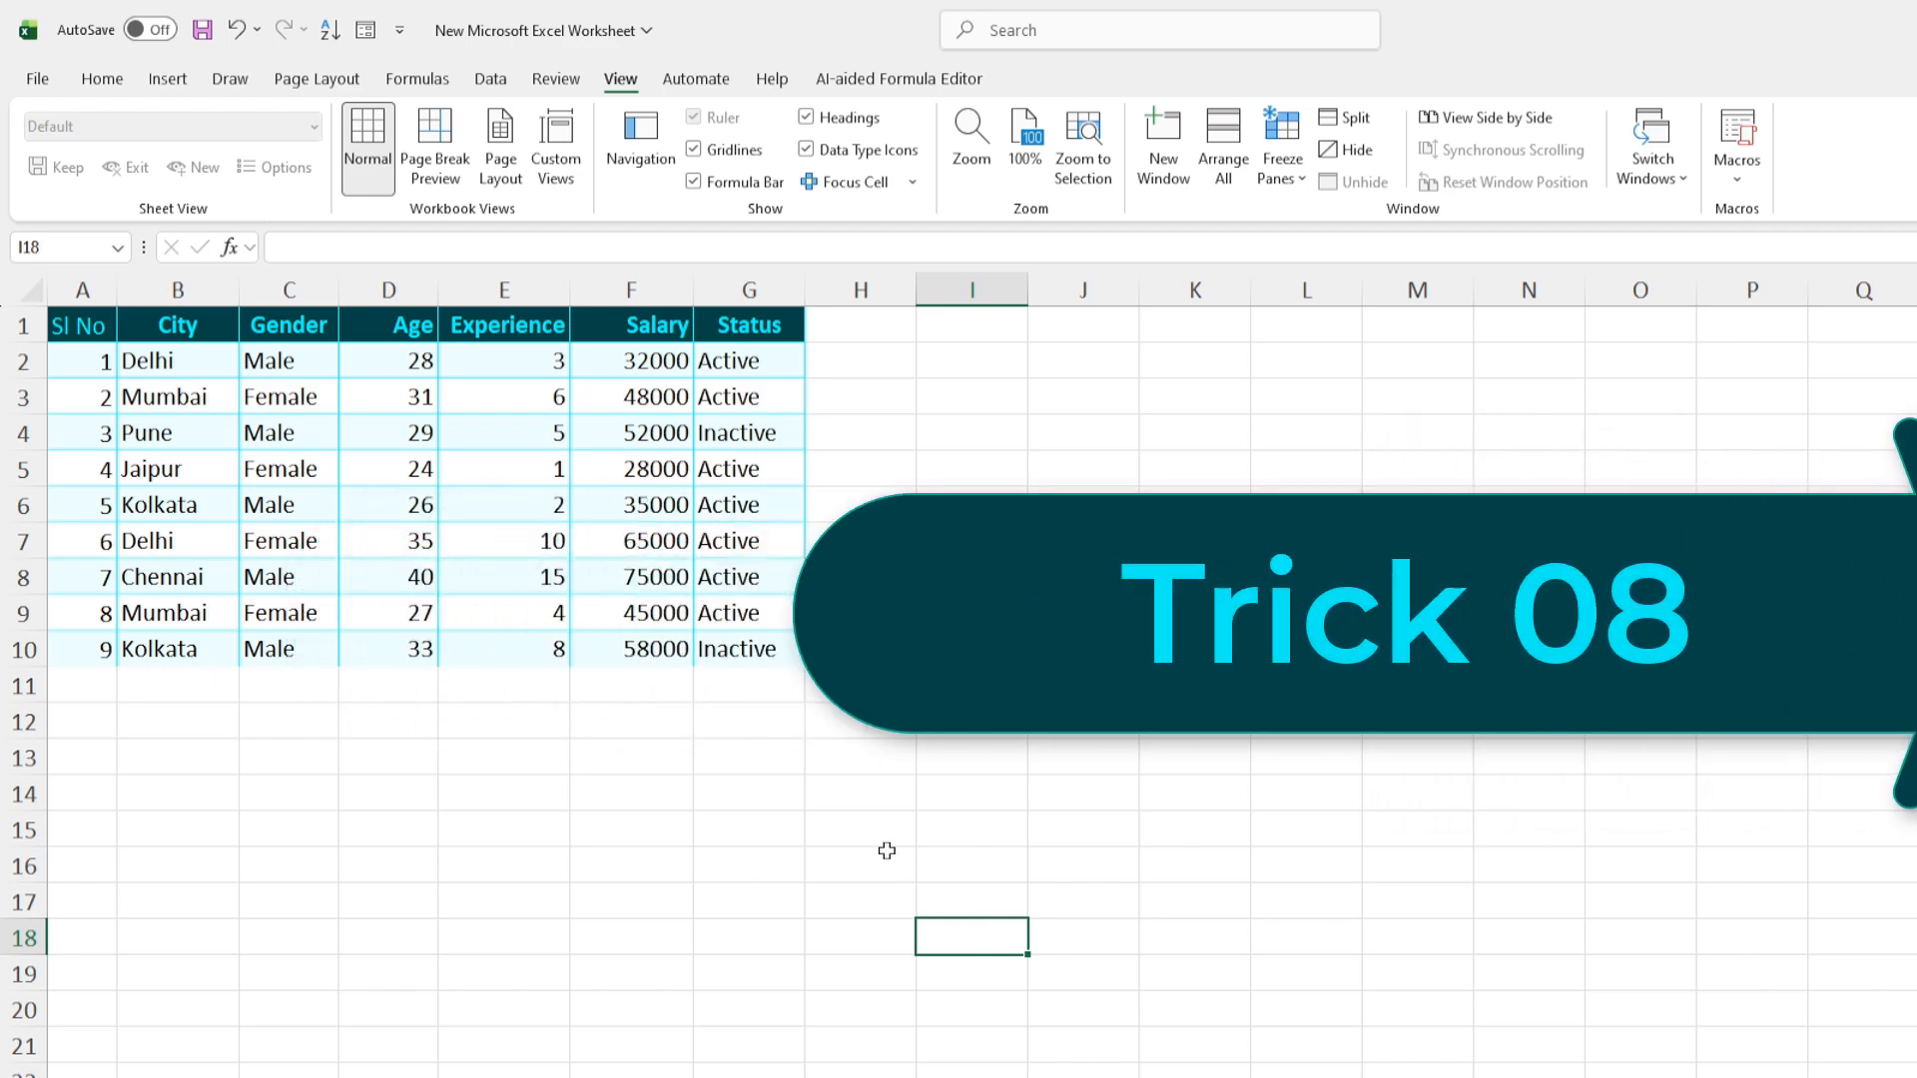
Make C10 the active cell and switch on Focus Cell from the View tab
{"action": "left_click", "coordinate": [300, 649]}
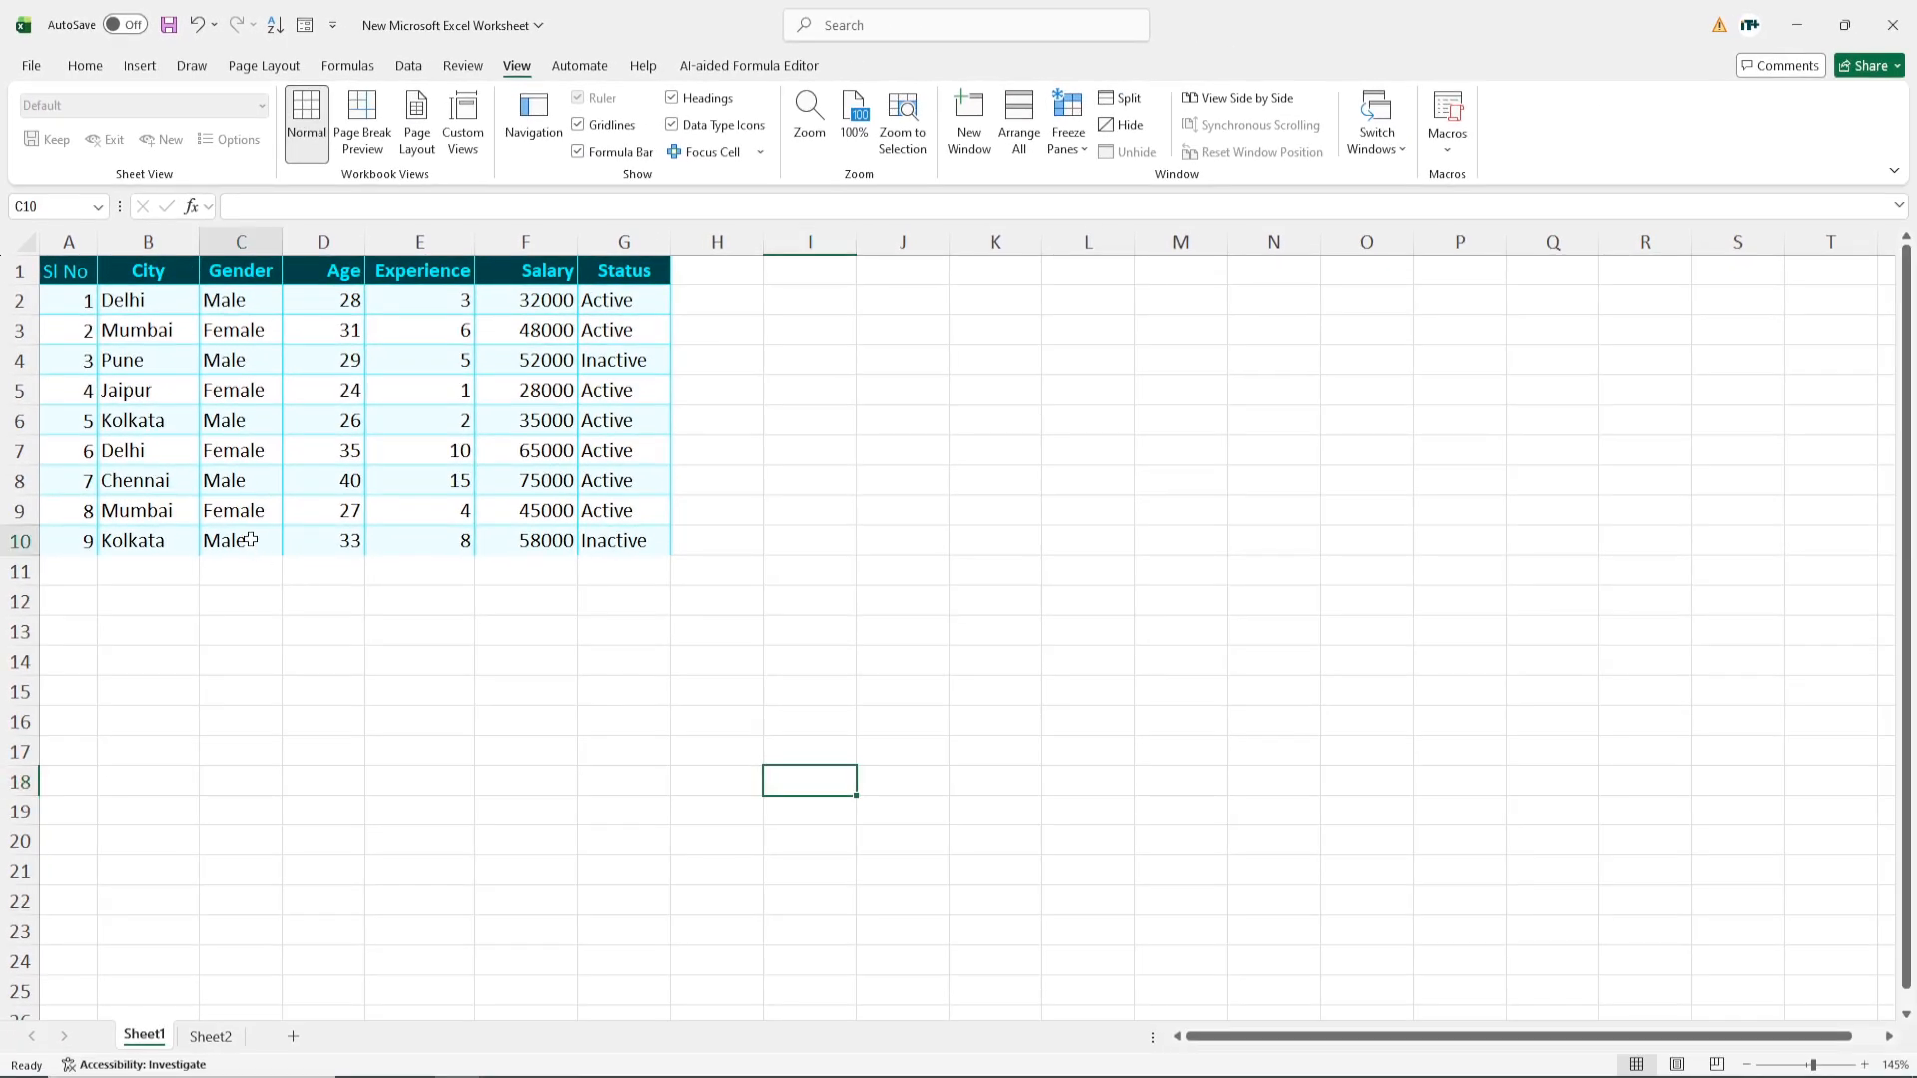
{"action": "left_click", "coordinate": [251, 539]}
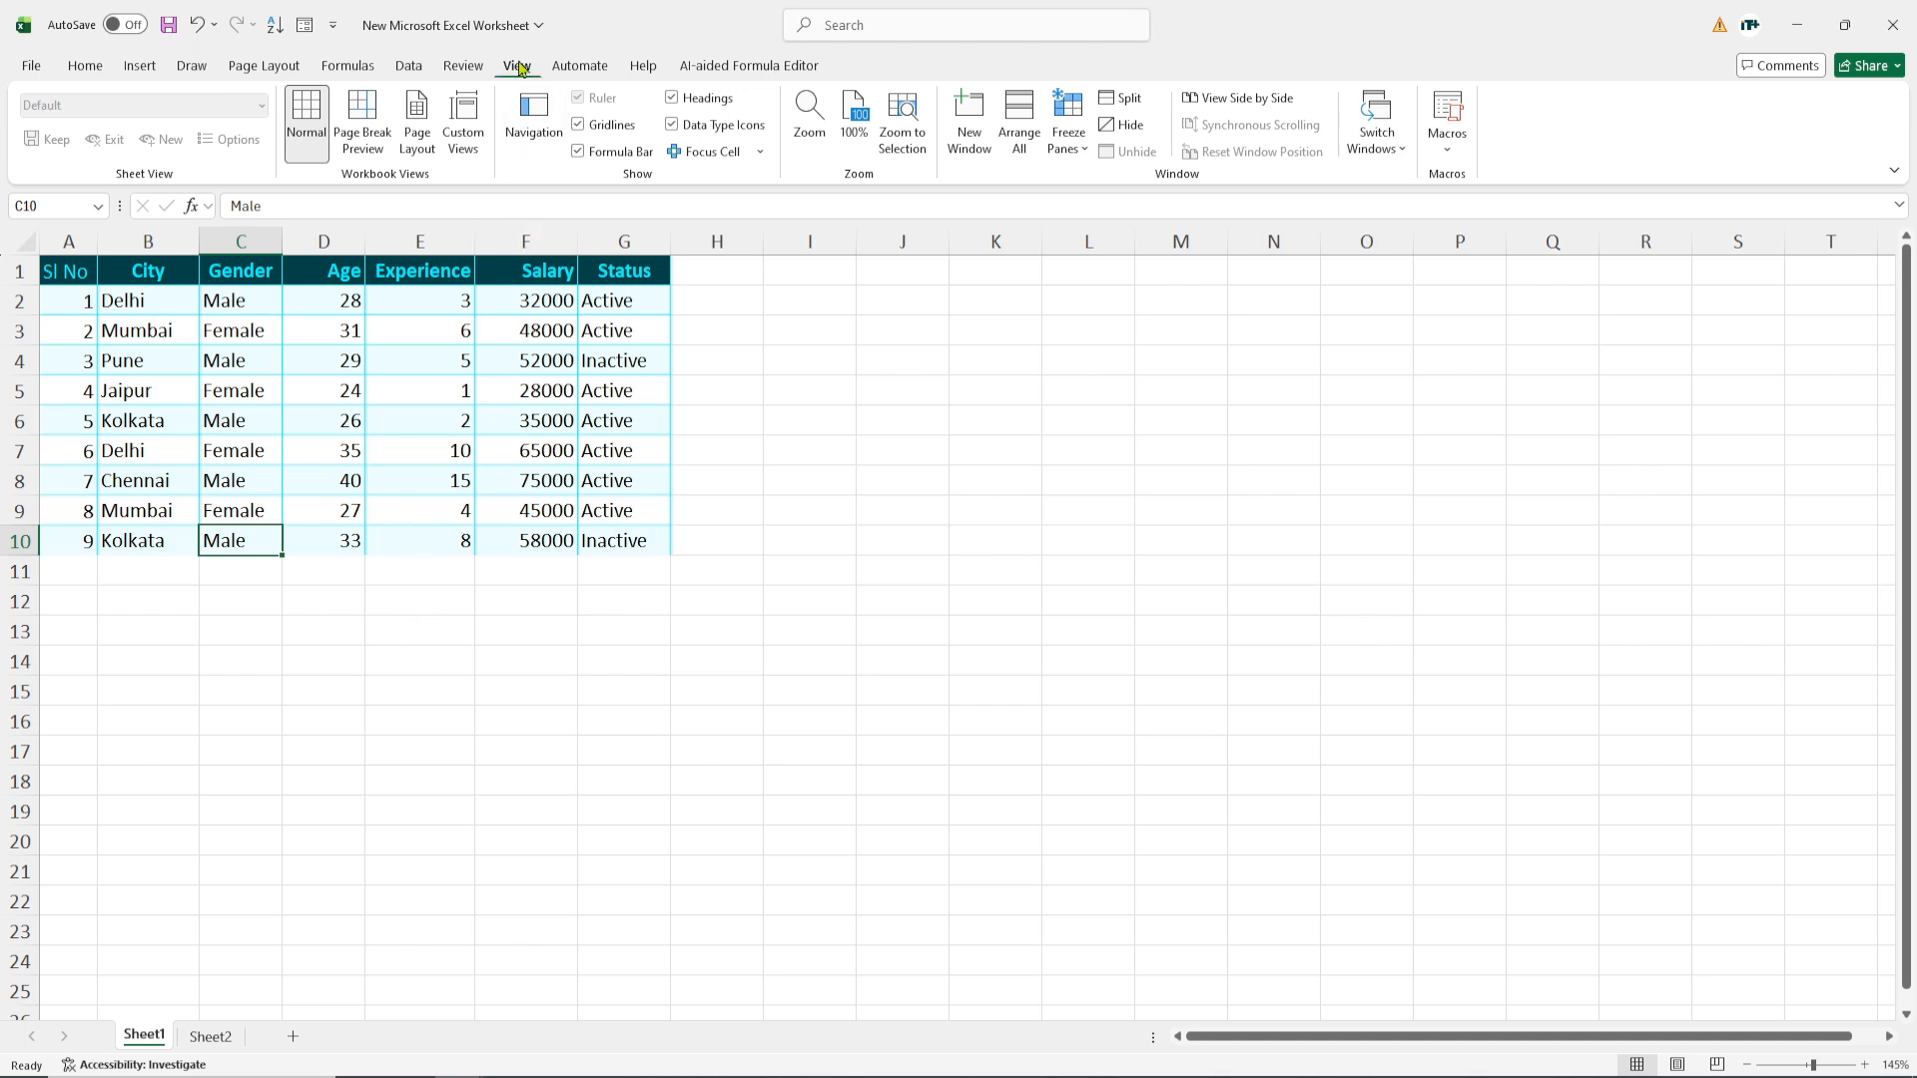
{"action": "left_click", "coordinate": [709, 153]}
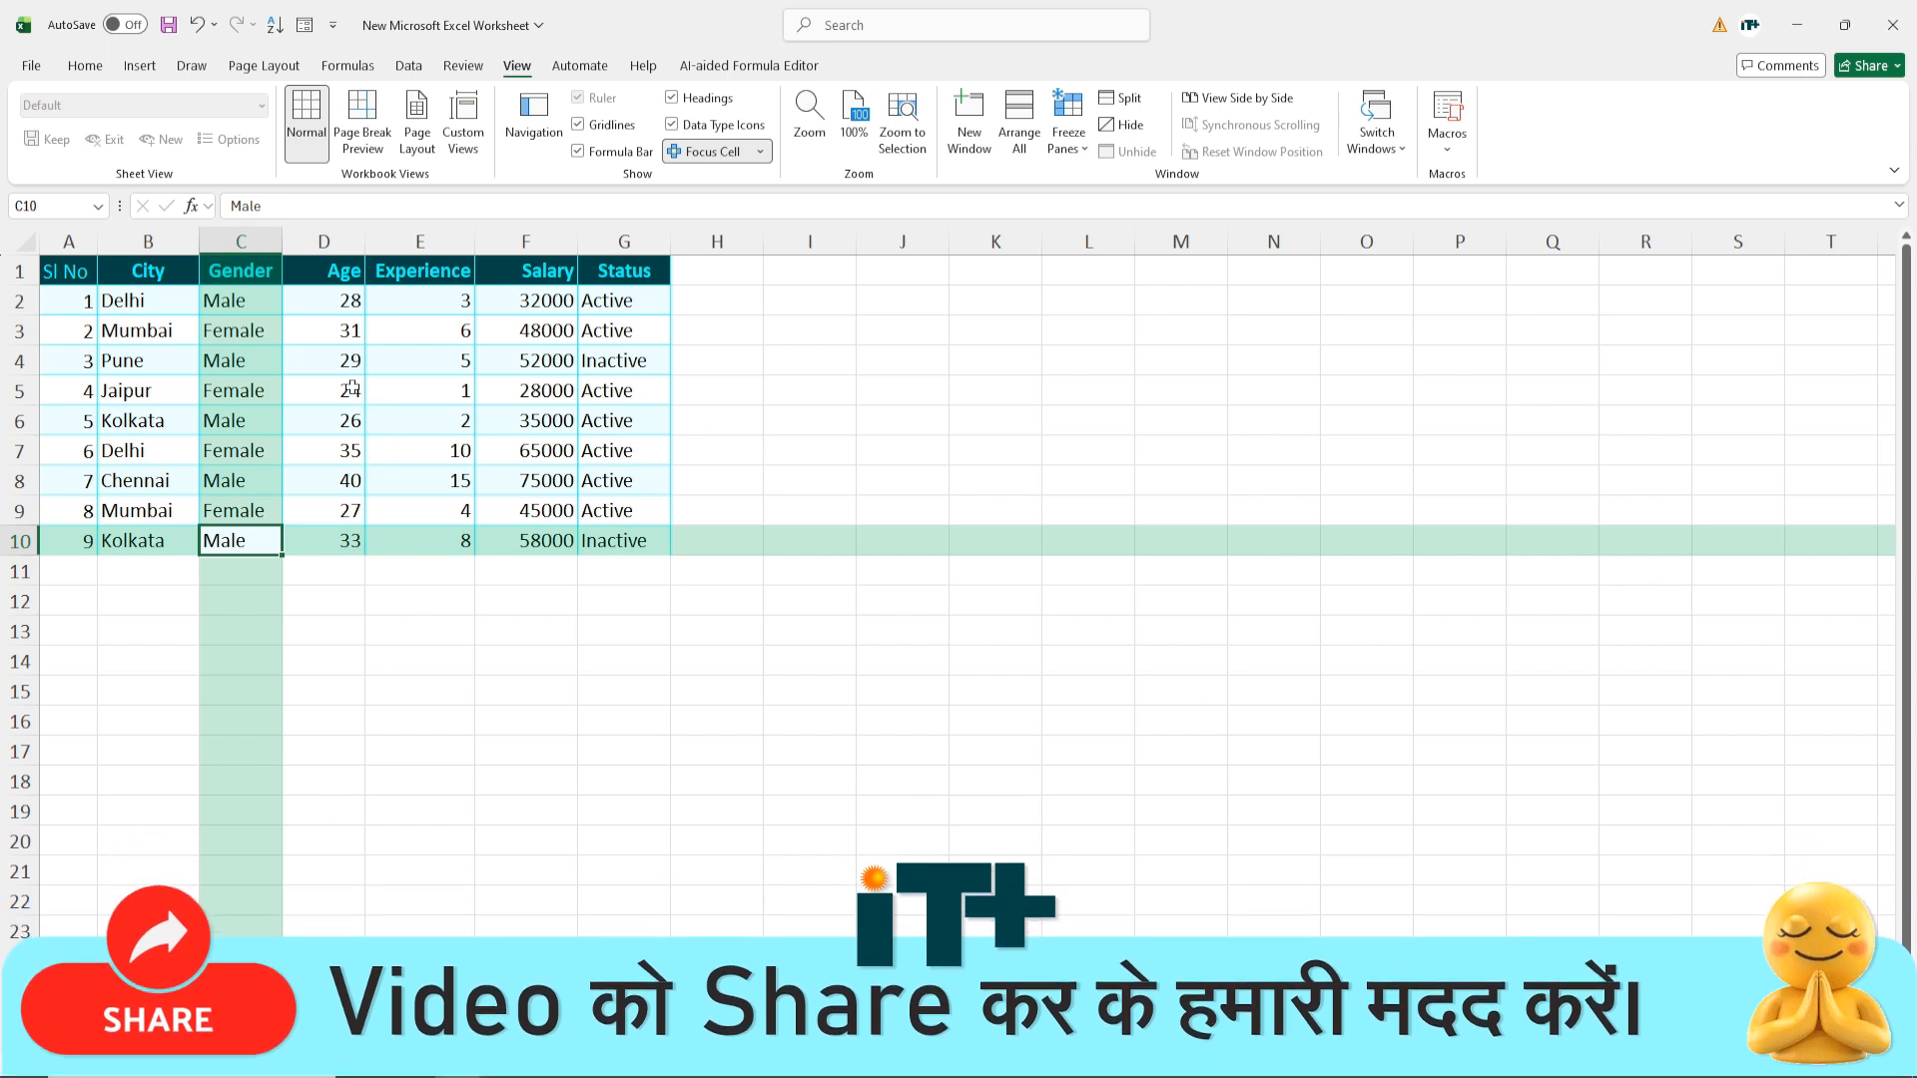
Move to D5, A1 and E6 to watch the green row/column highlight follow
{"action": "left_click", "coordinate": [309, 391]}
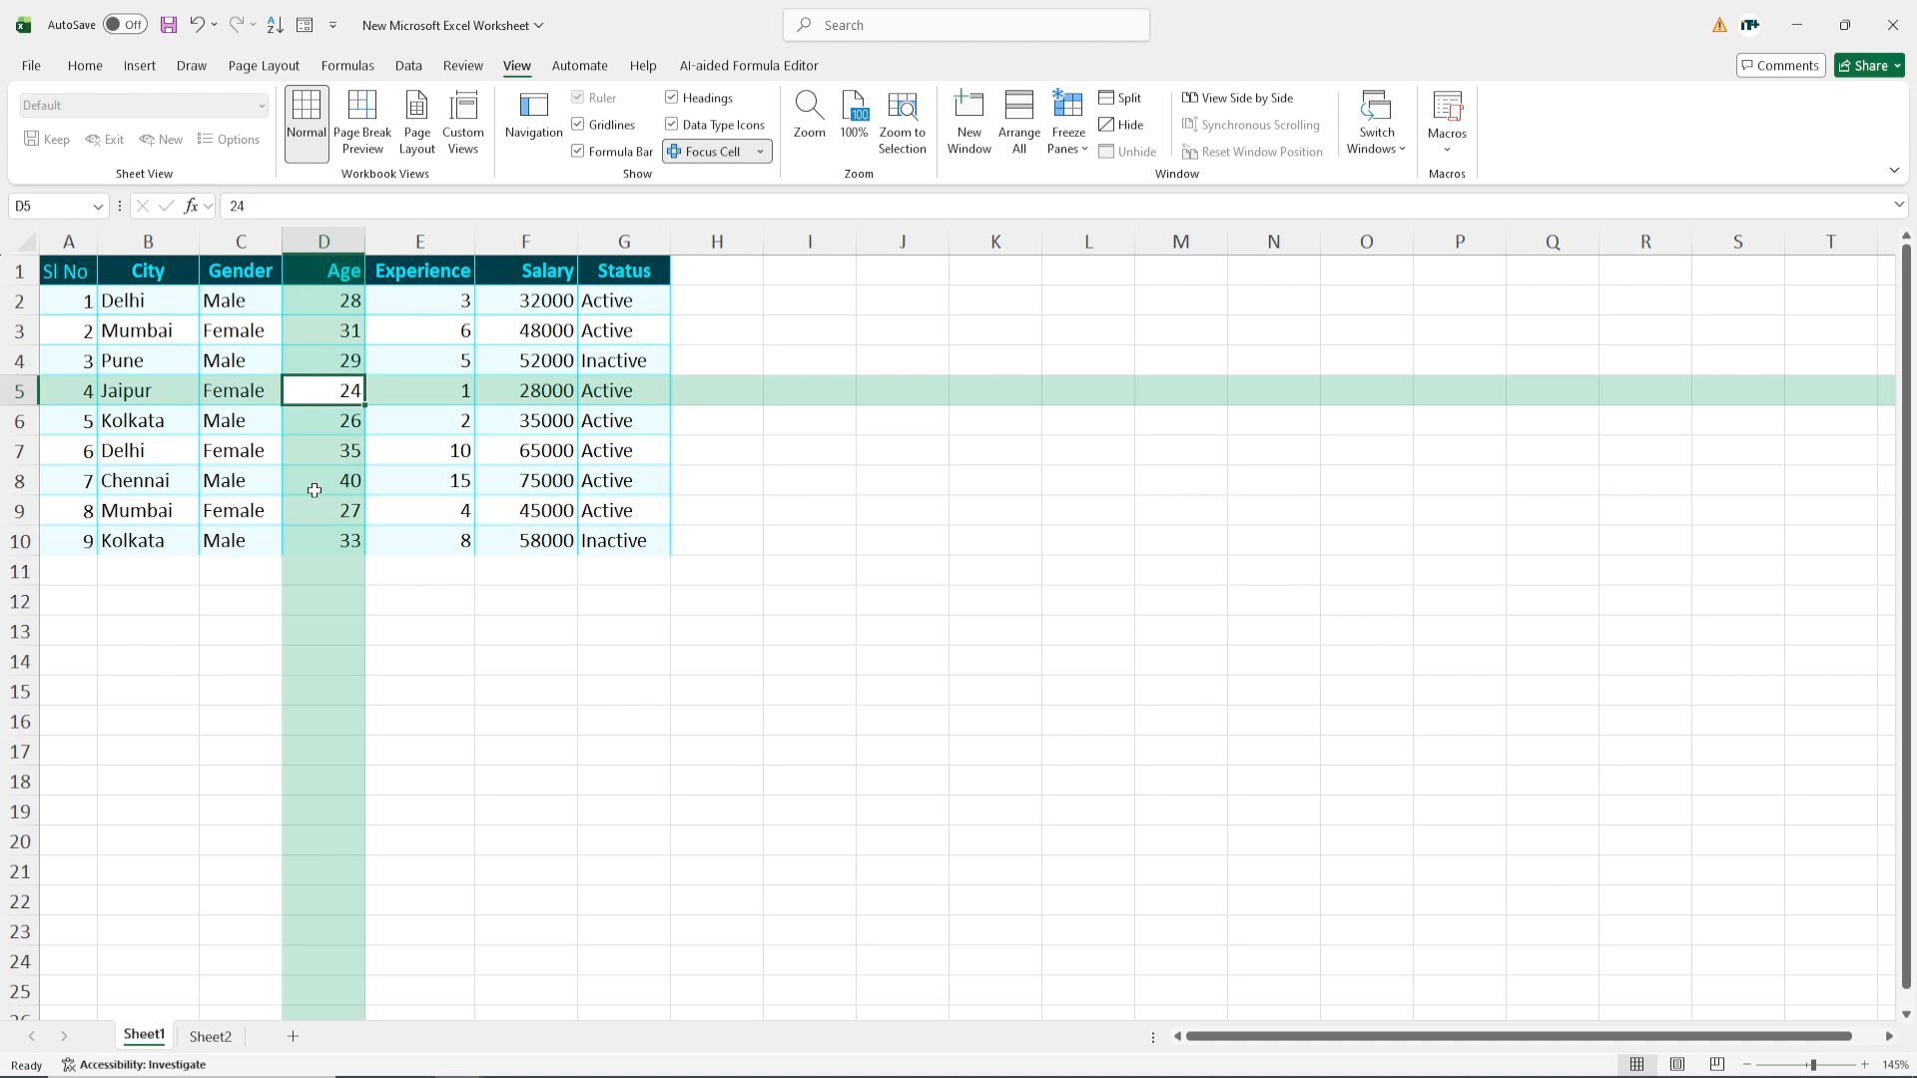
{"action": "left_click", "coordinate": [65, 272]}
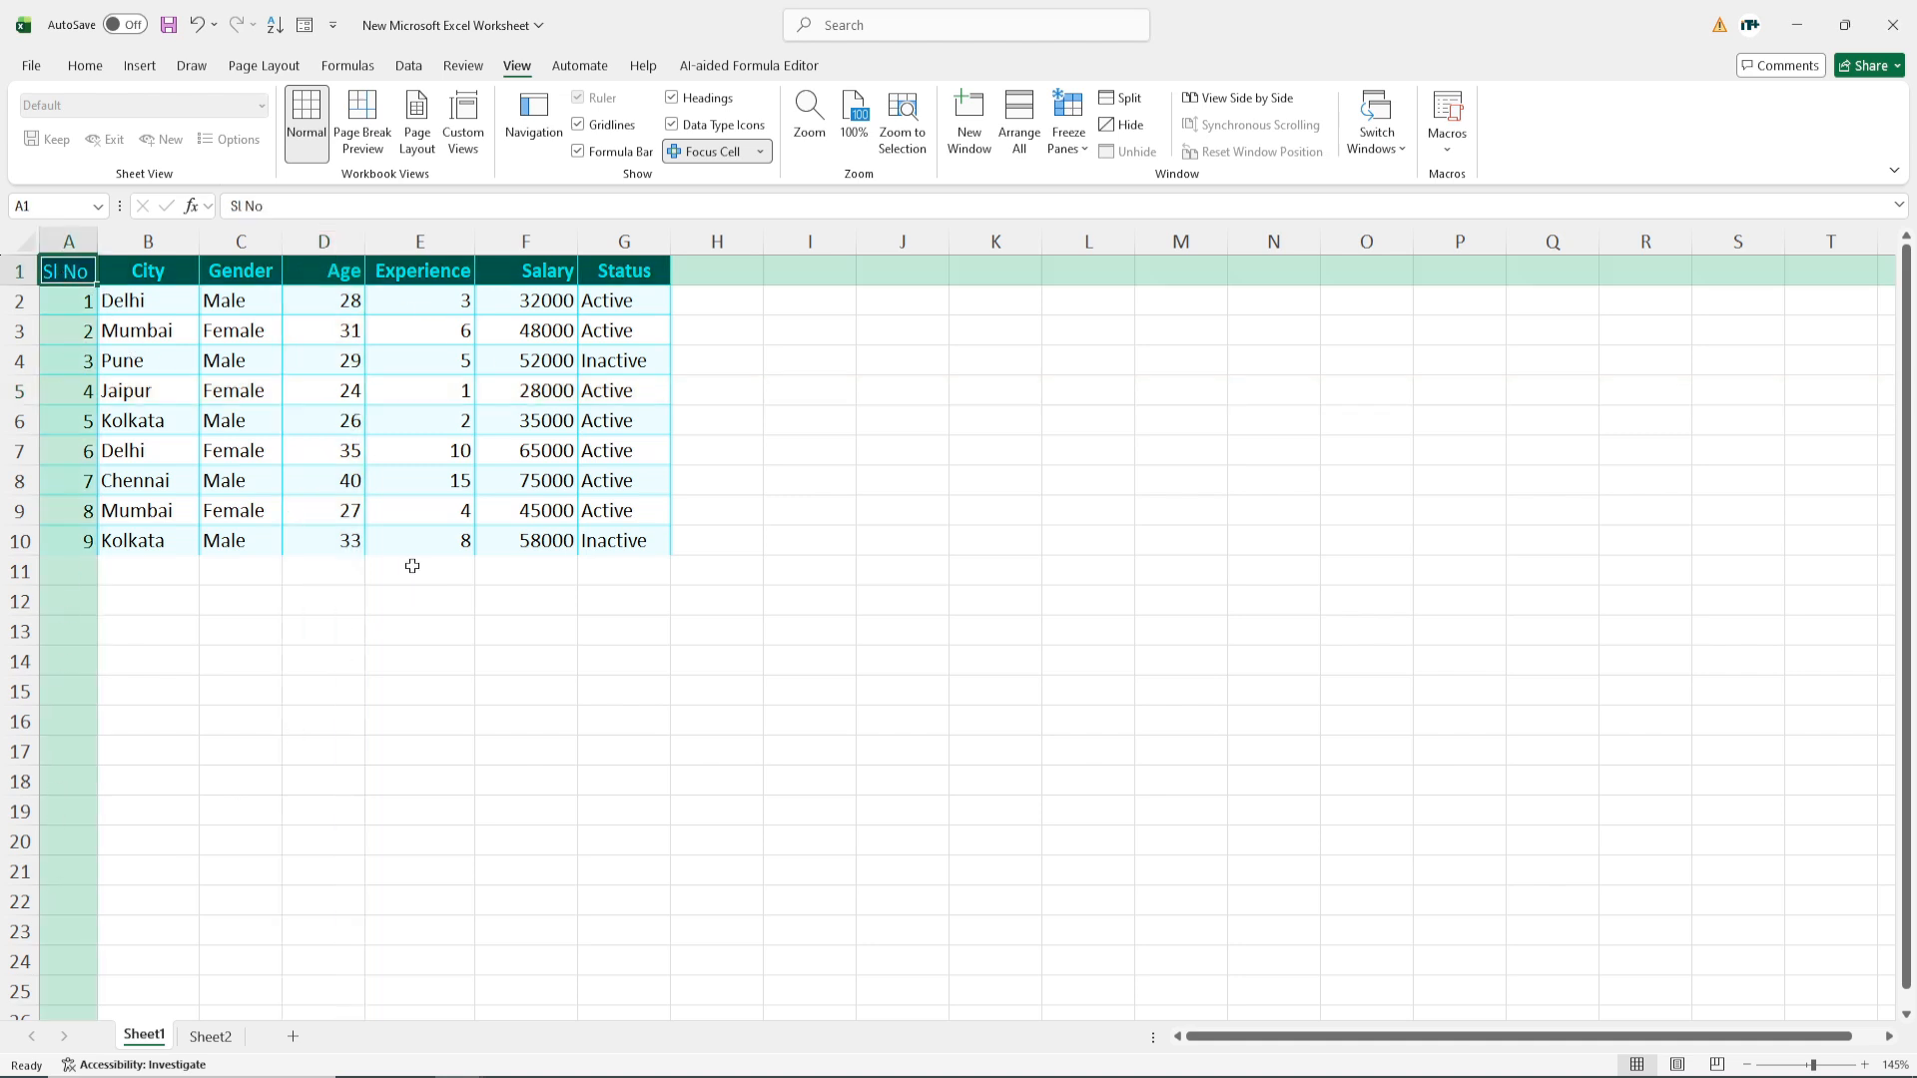
{"action": "left_click", "coordinate": [462, 422]}
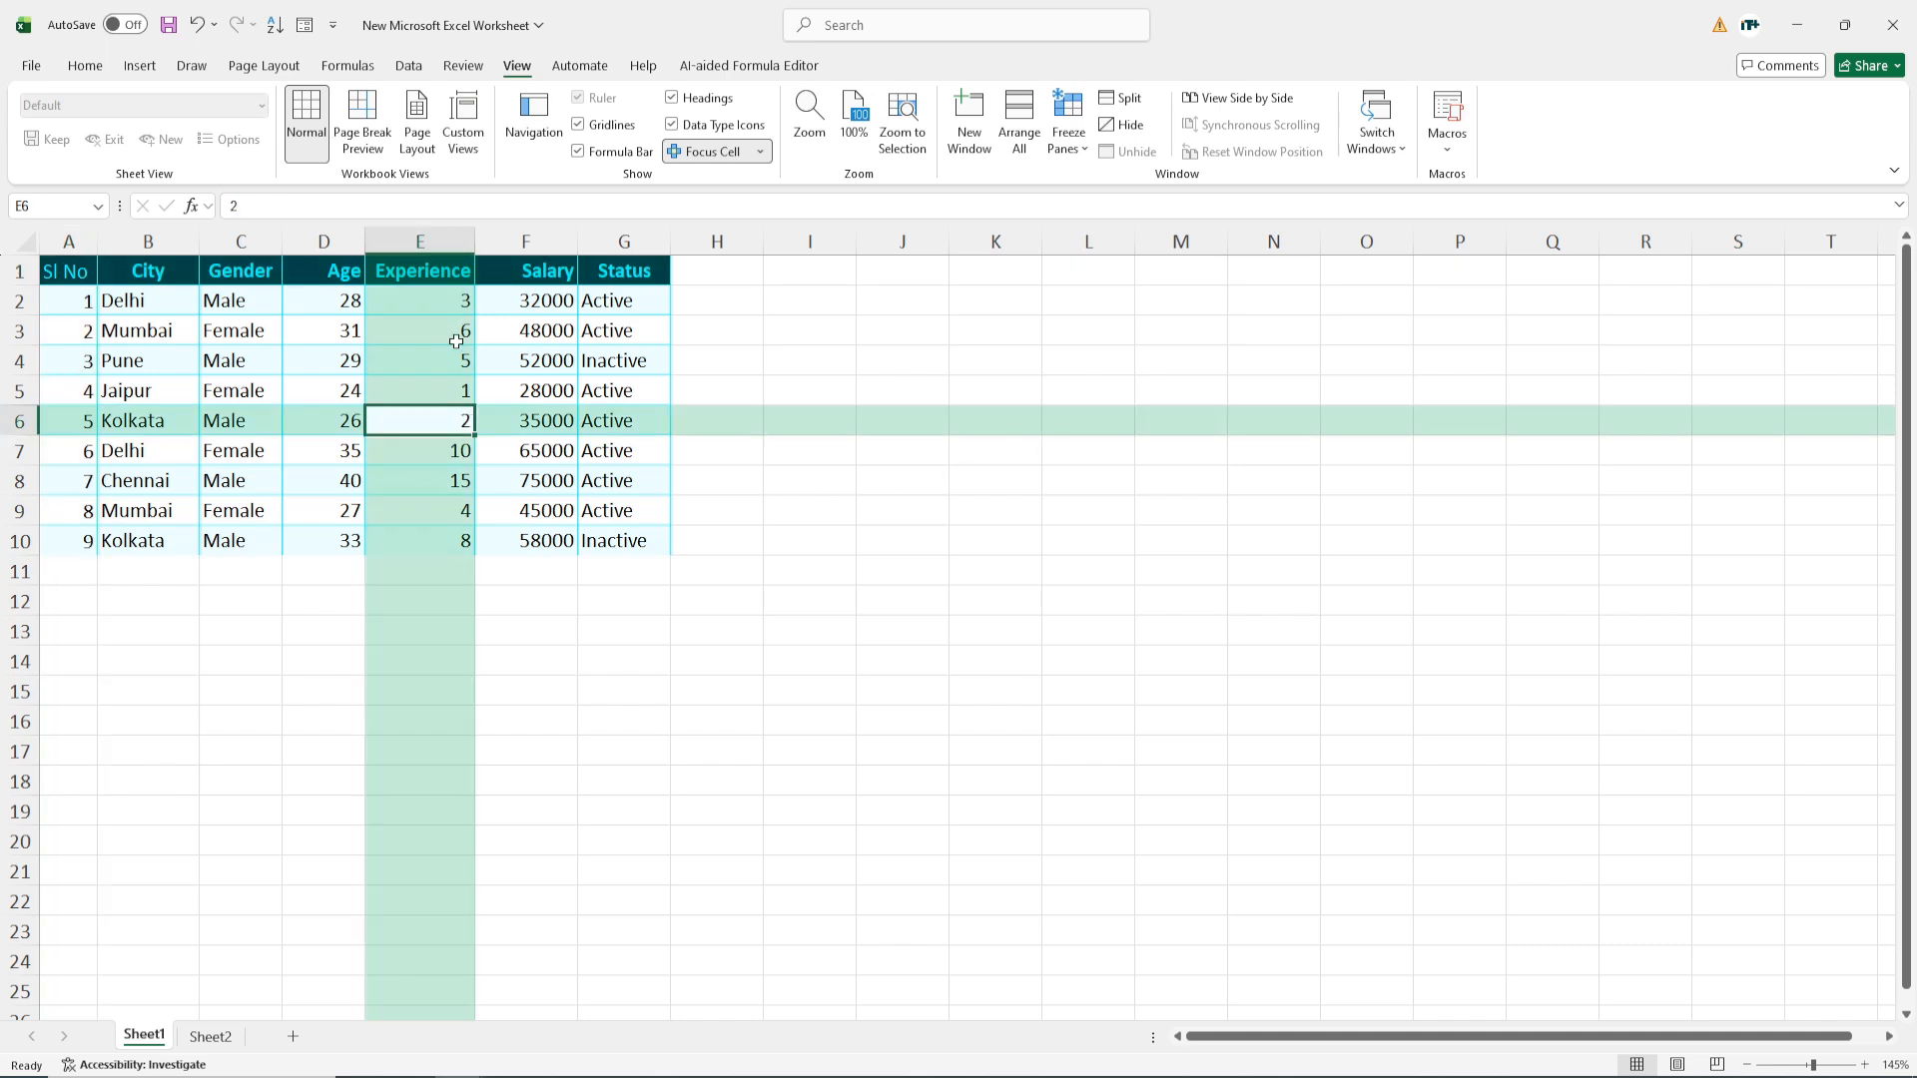